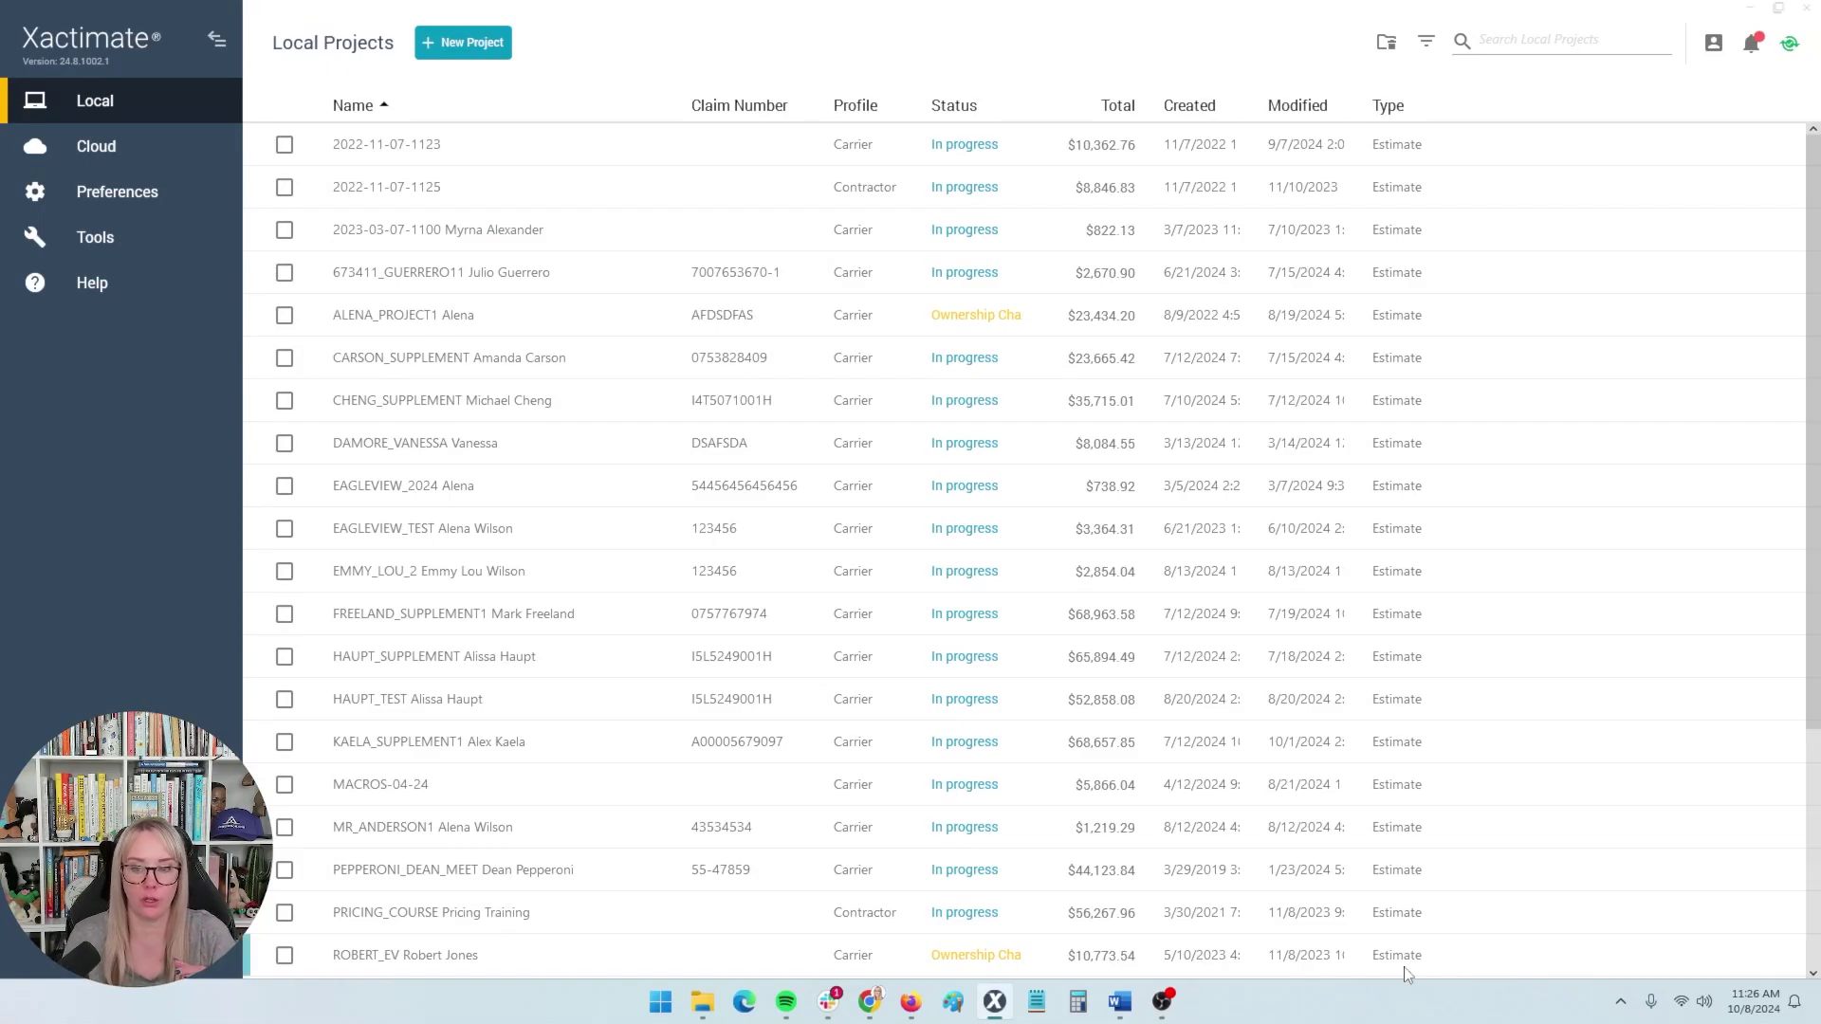
Switch between the desktop Xactimate program and its browser version to compare them, returning to the desktop program.
mouse_move(992, 1007)
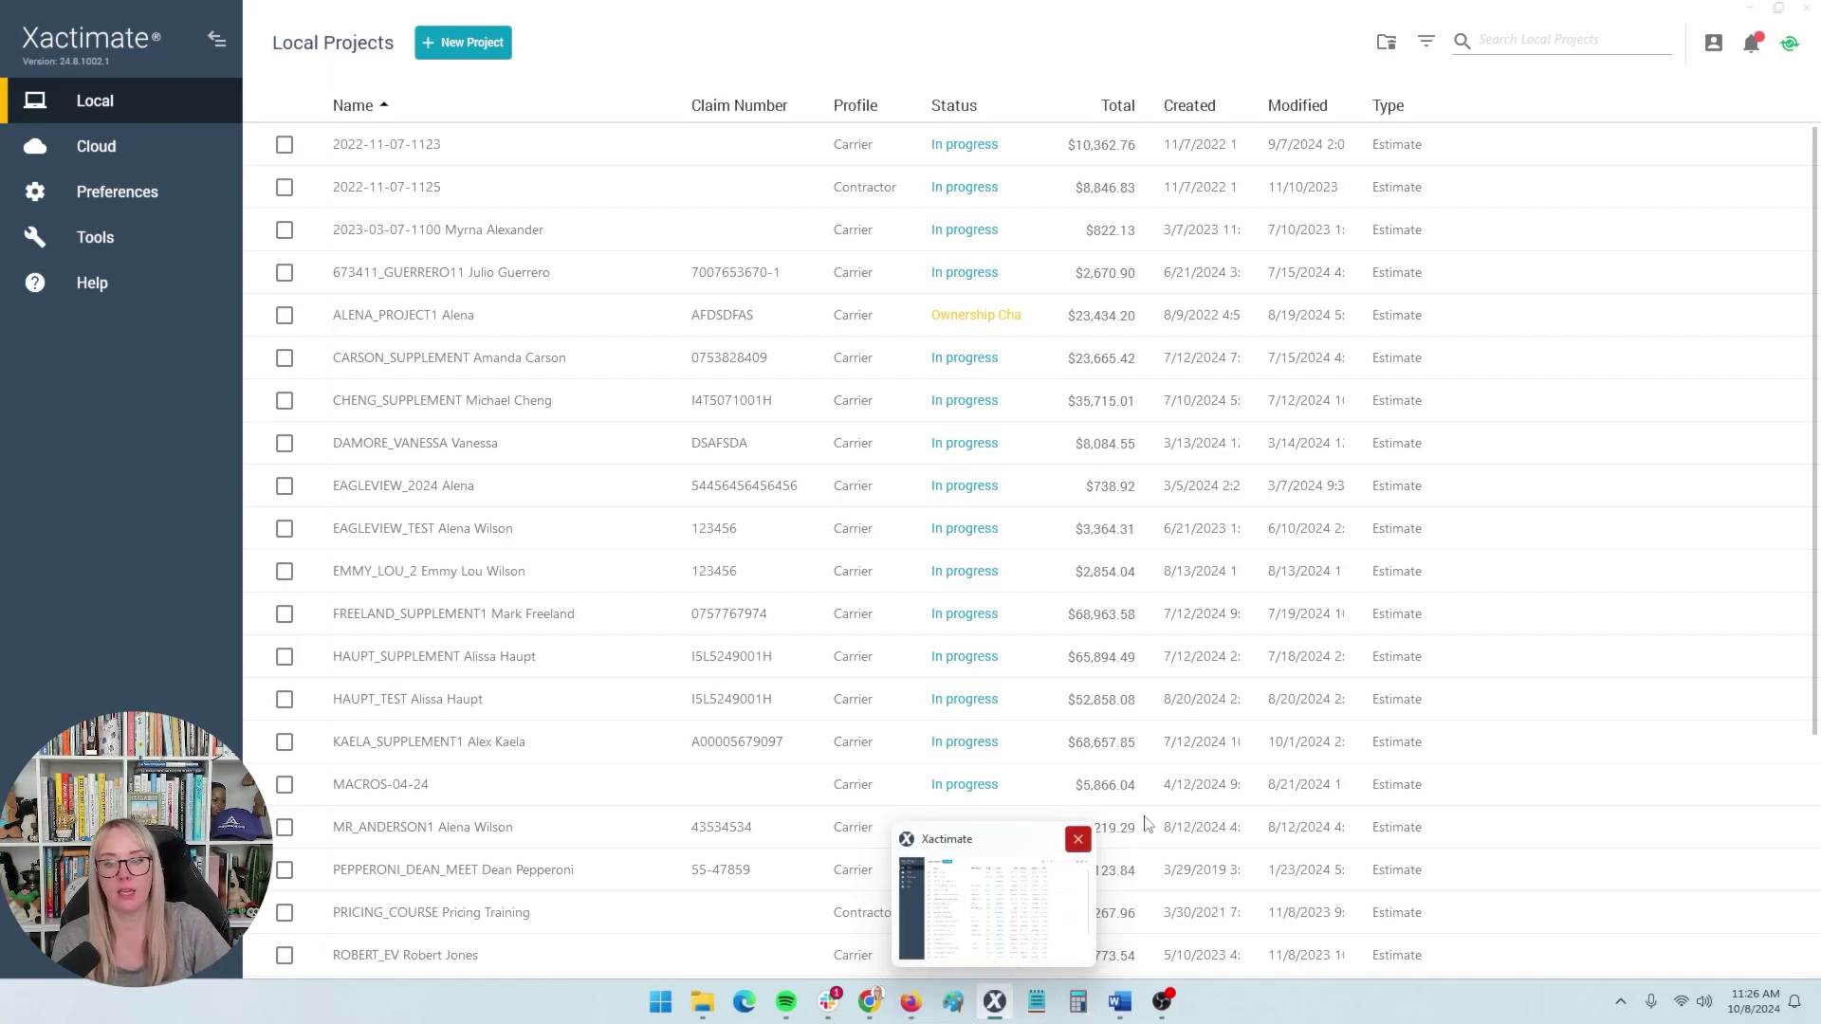
click(872, 1003)
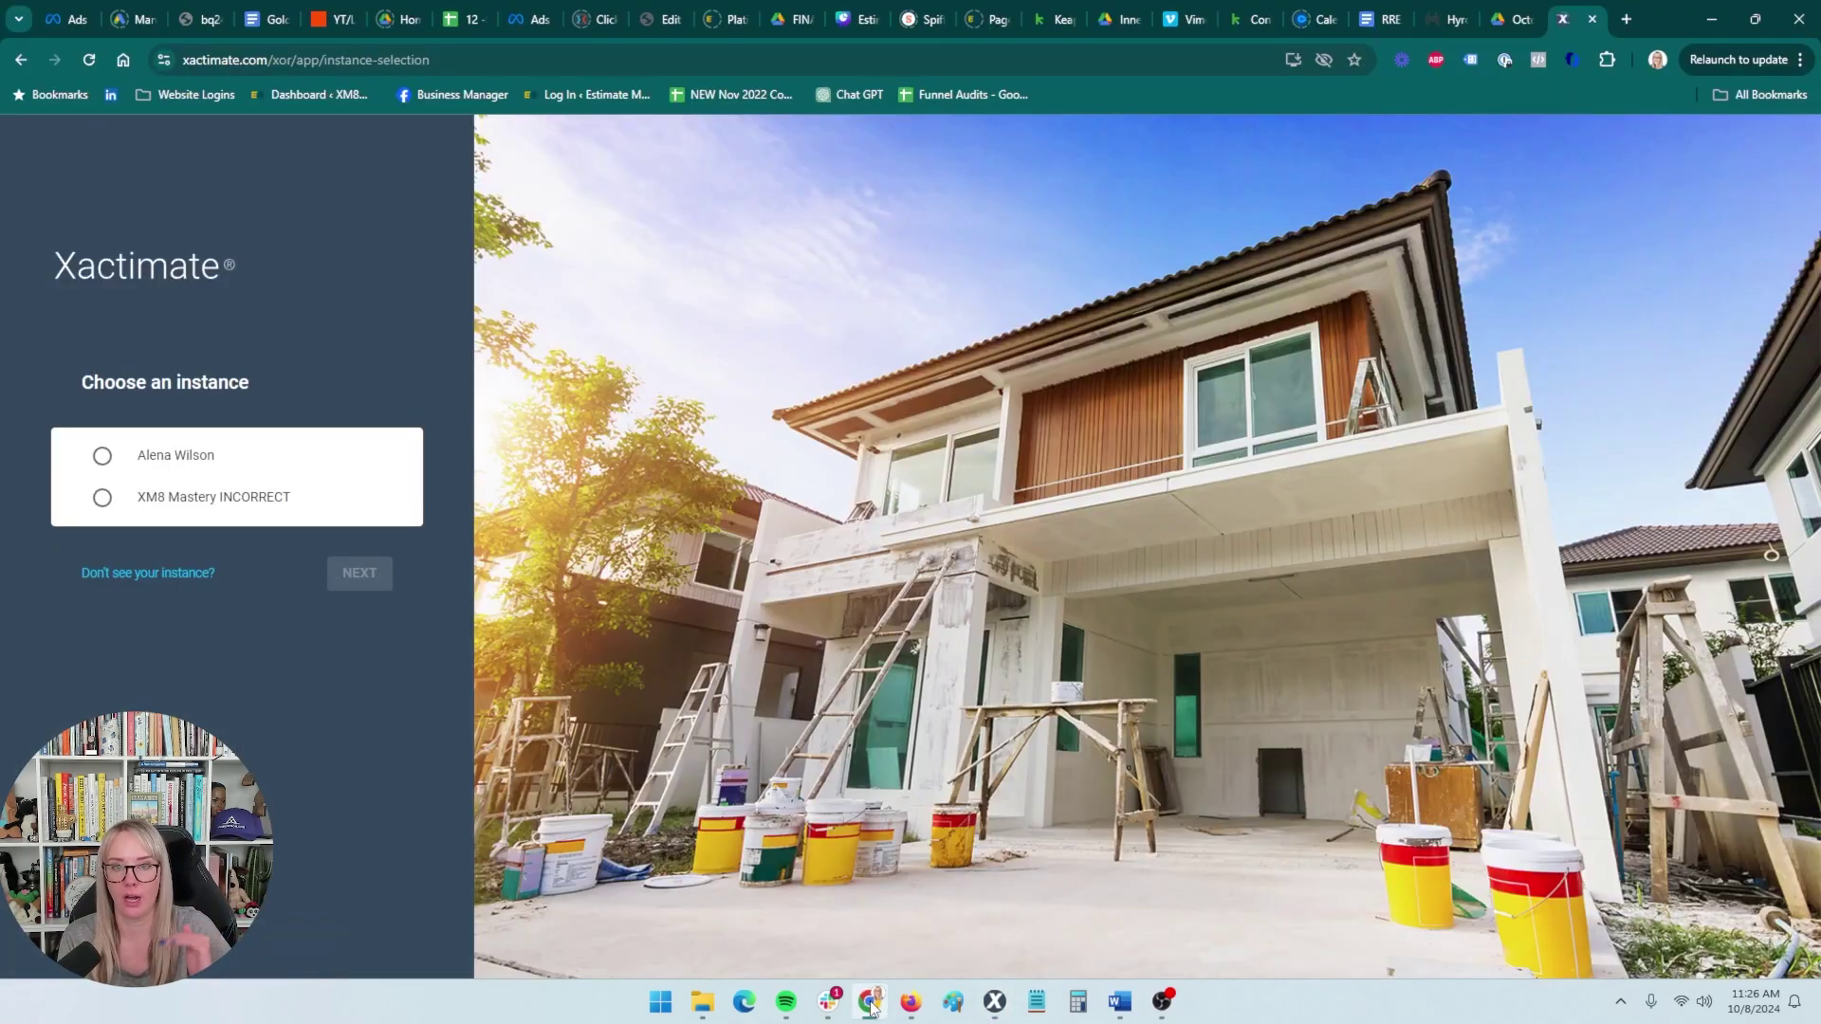
click(872, 1003)
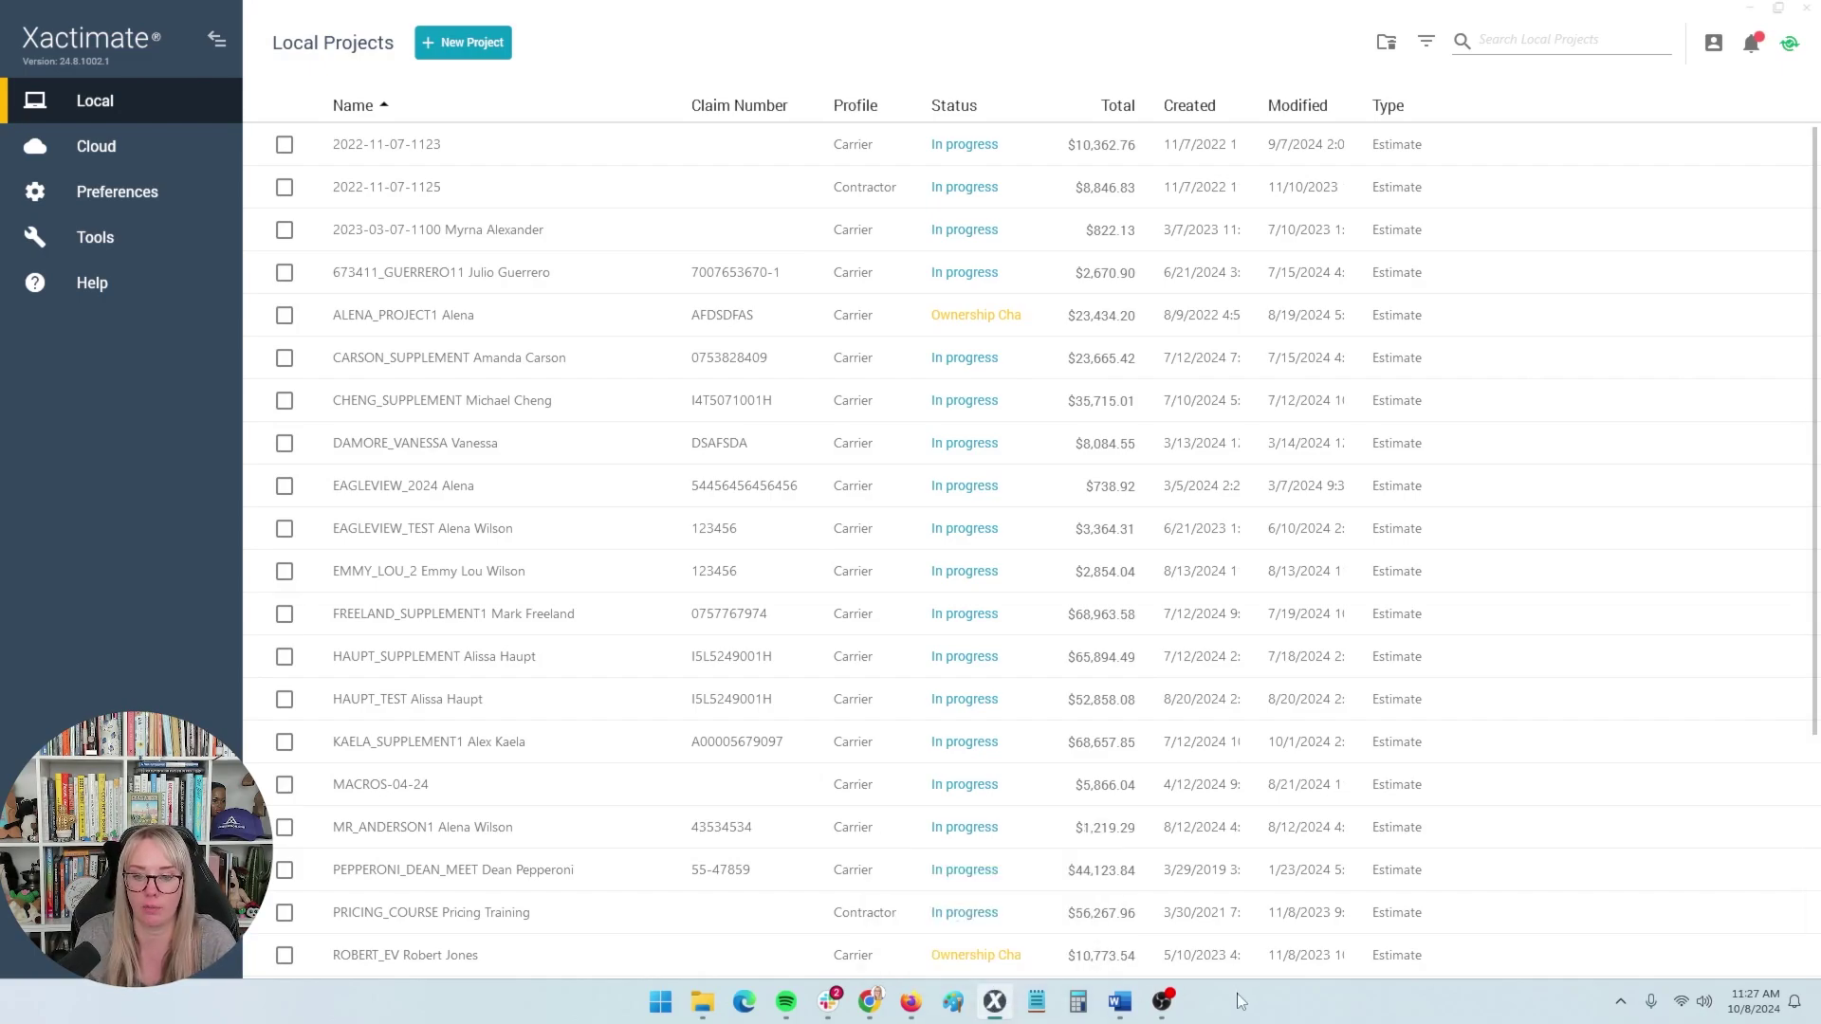
click(868, 1002)
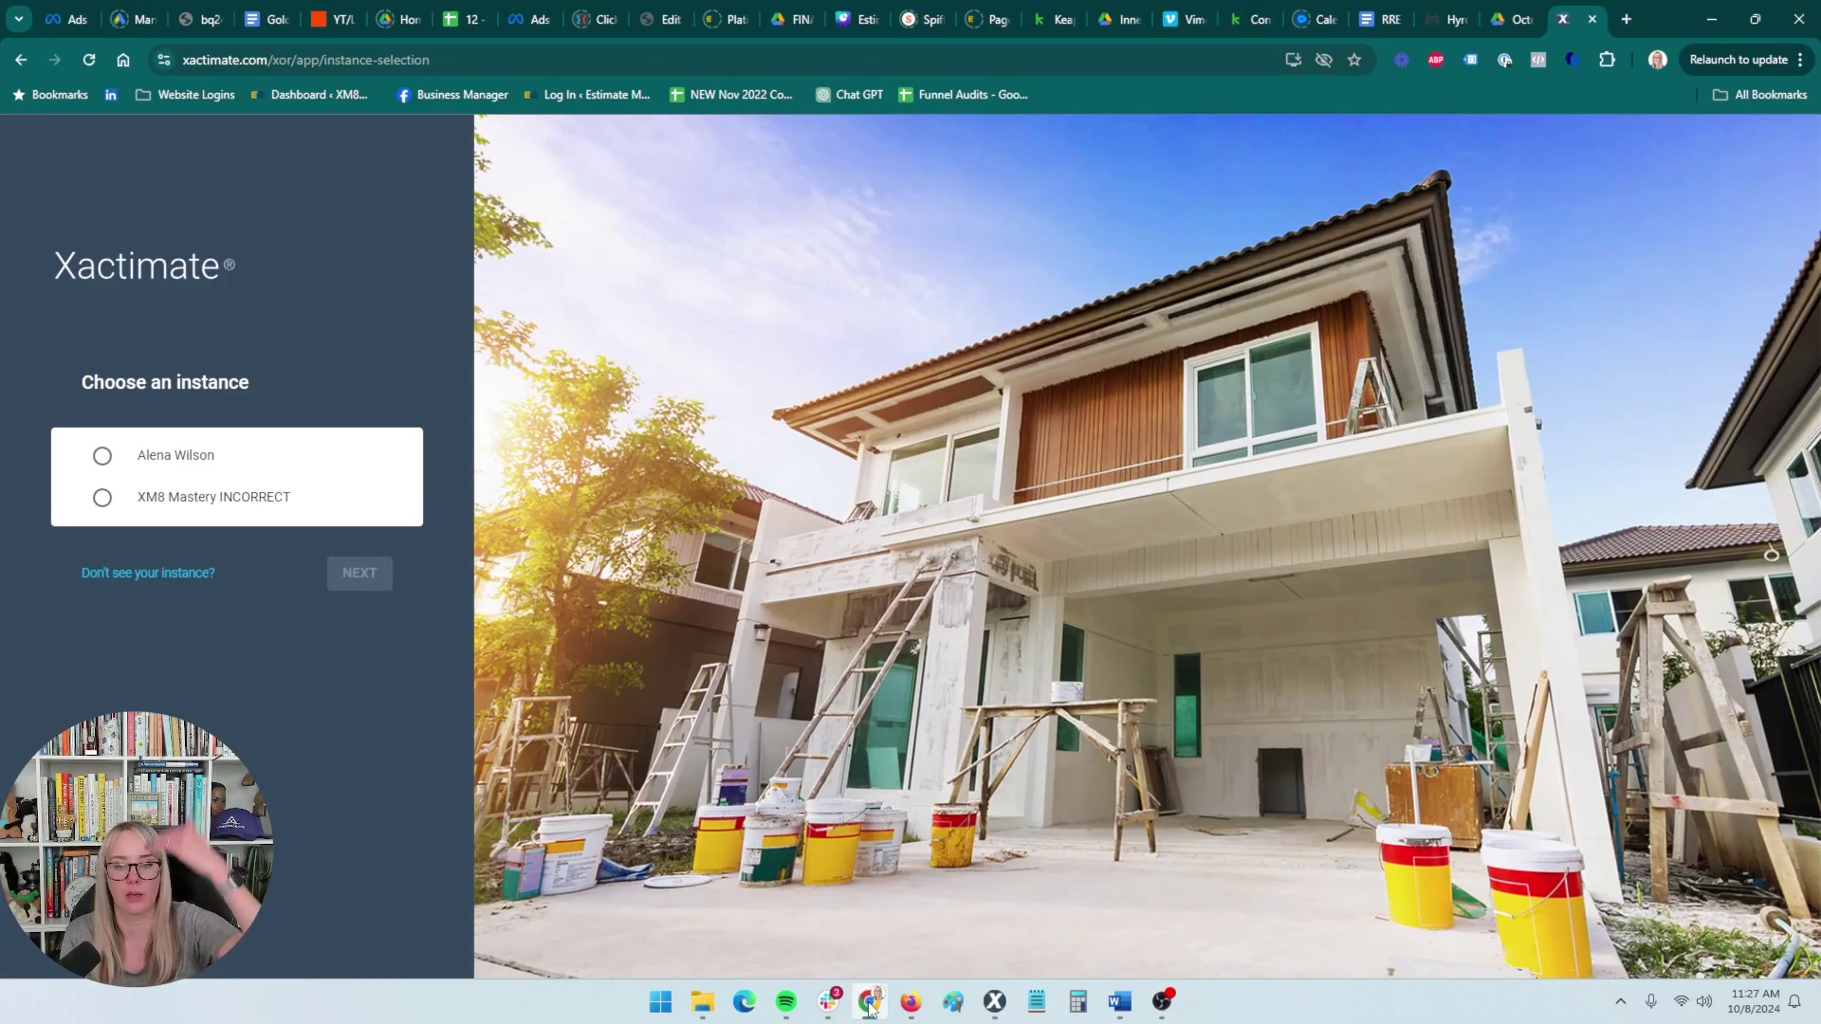
click(869, 1001)
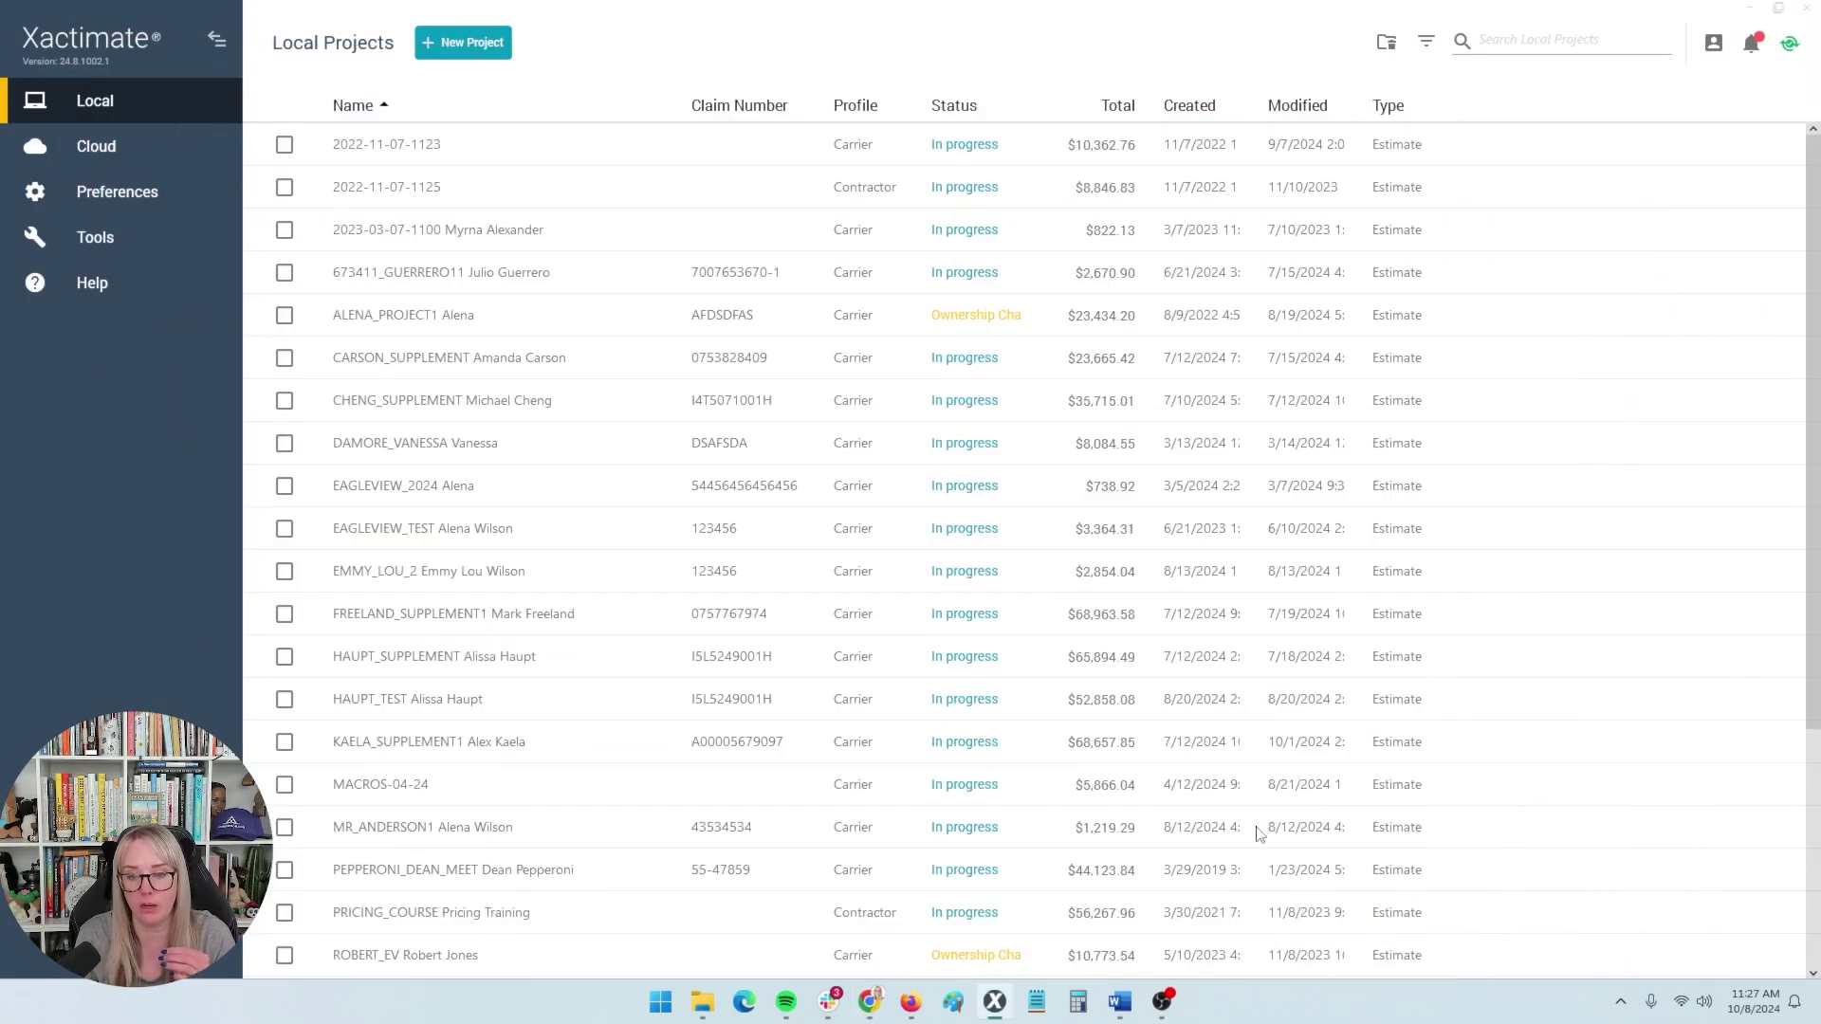
click(869, 1002)
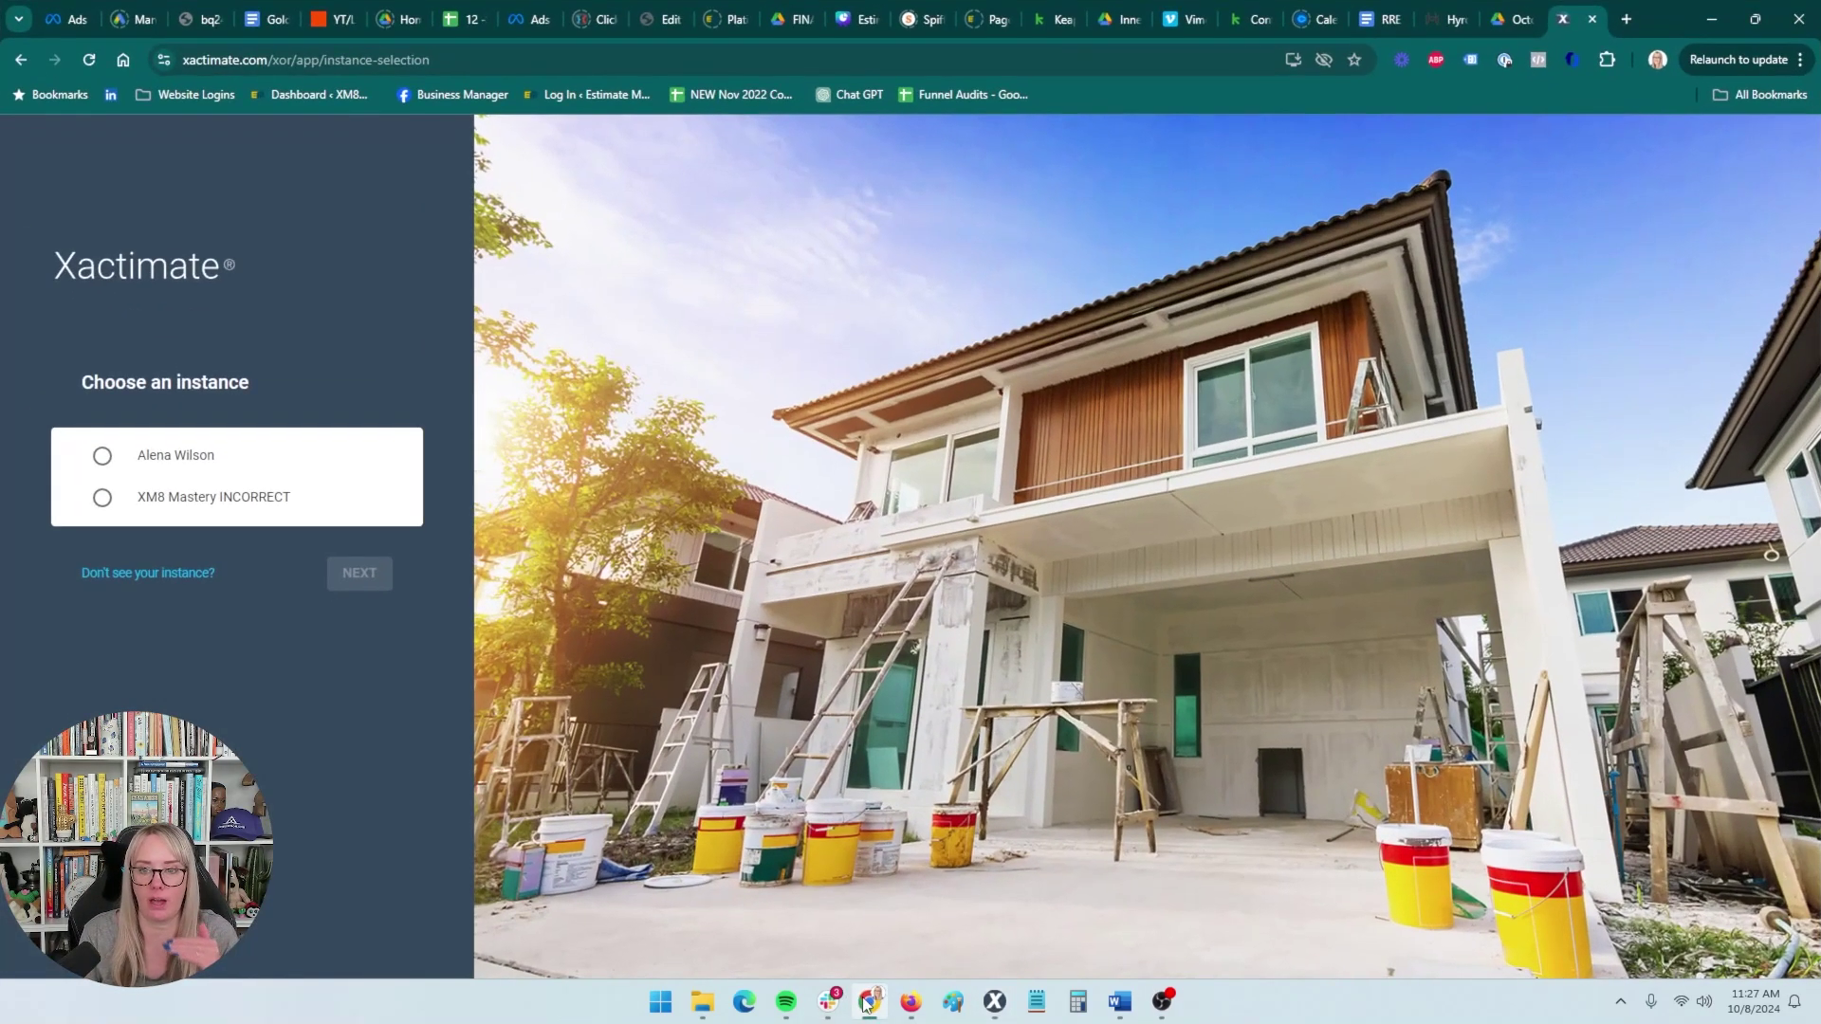
click(866, 1003)
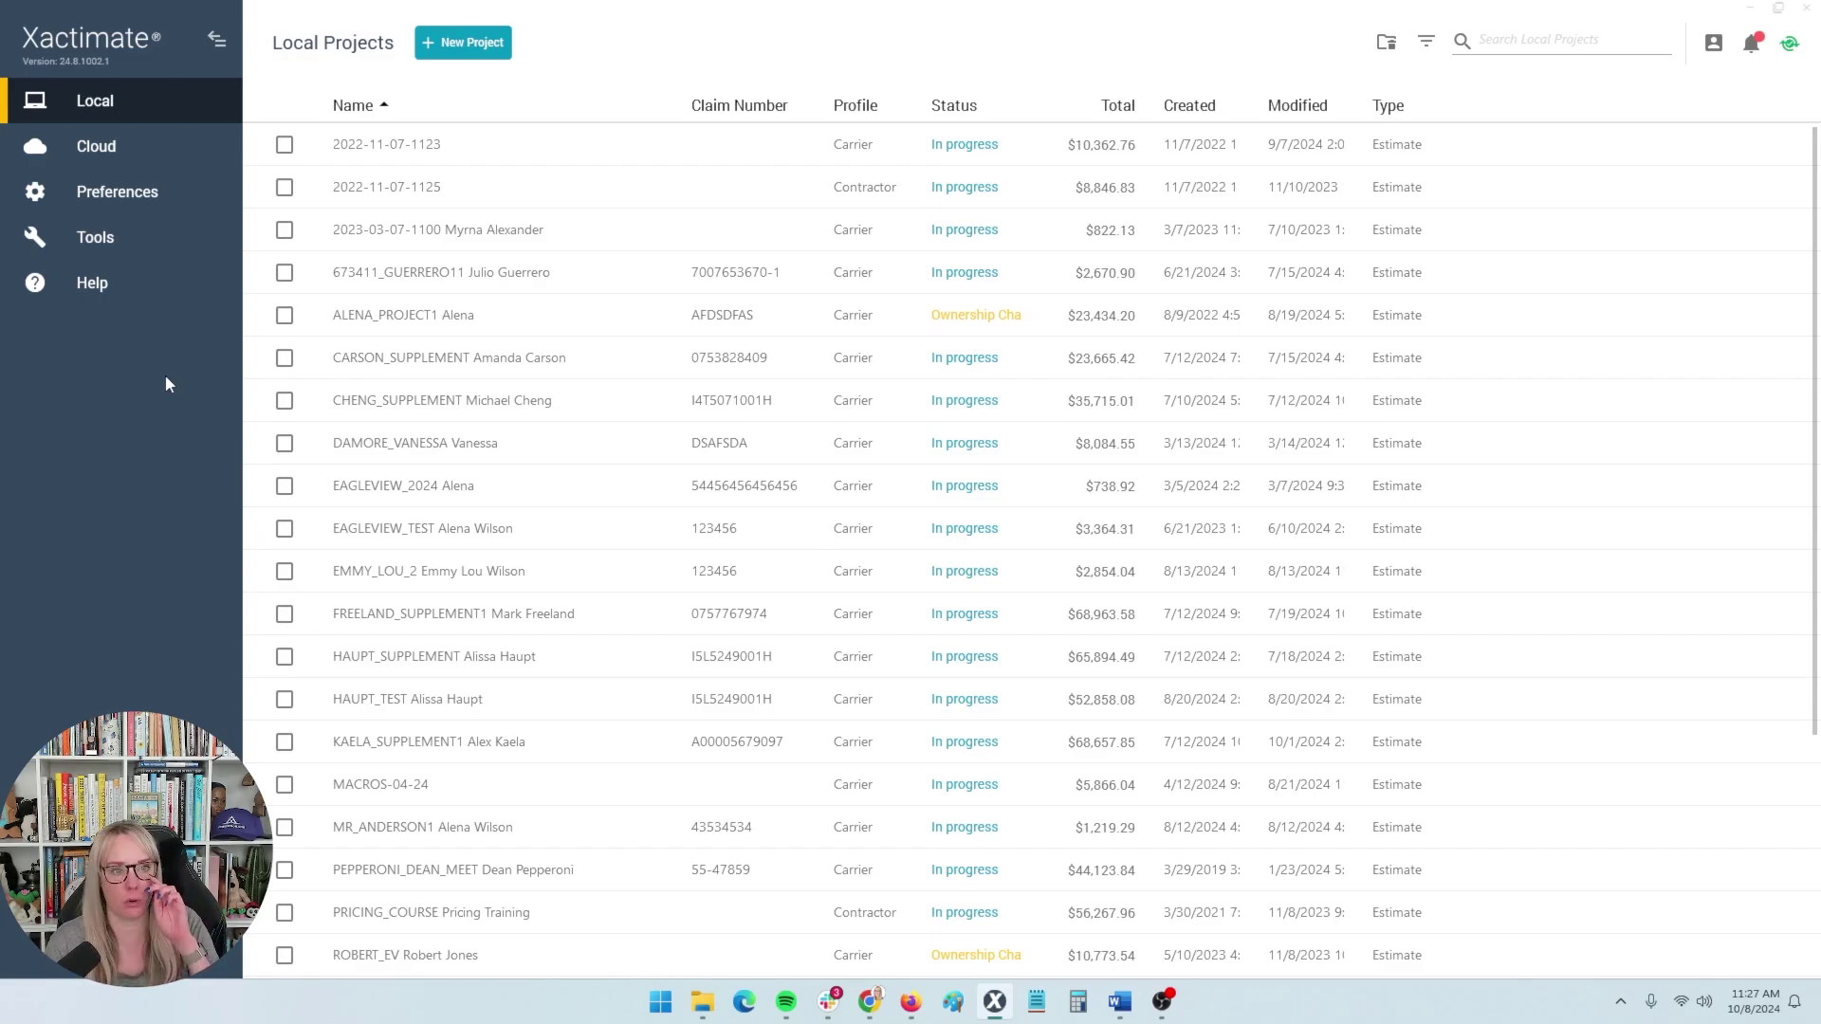
Browse the complete list of cloud projects under All Projects.
click(103, 108)
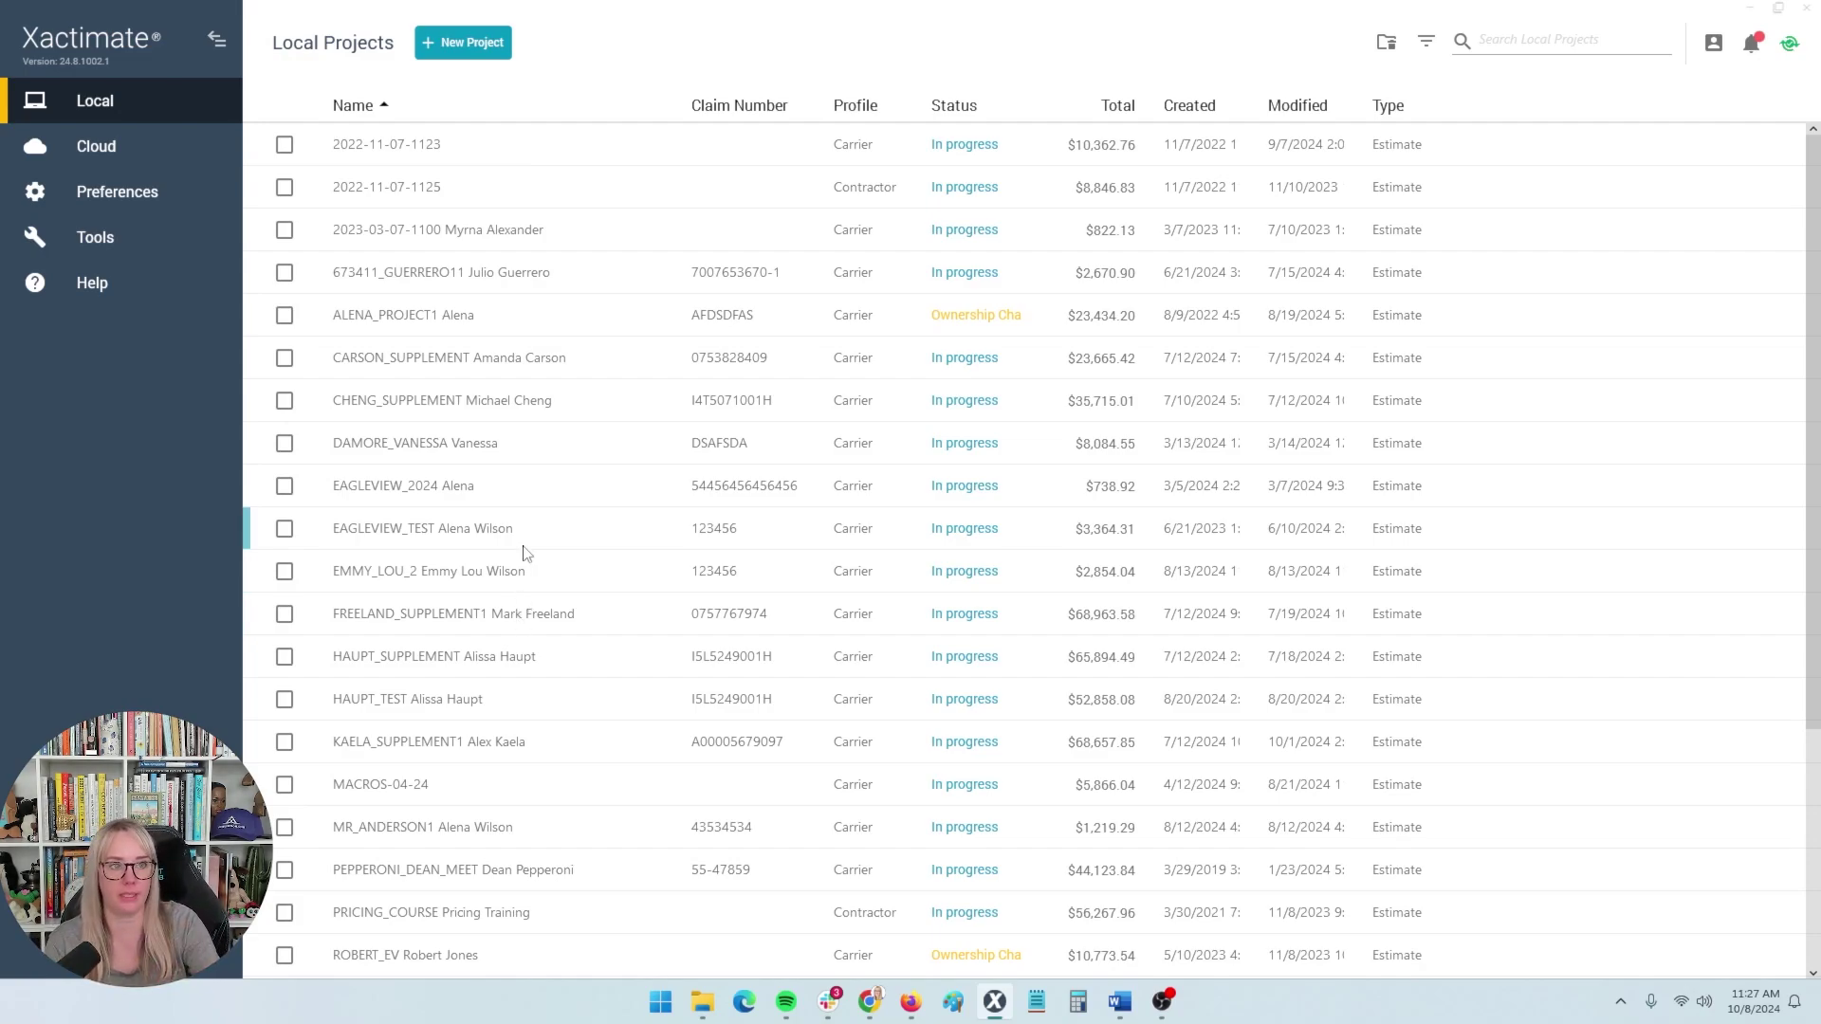
click(130, 150)
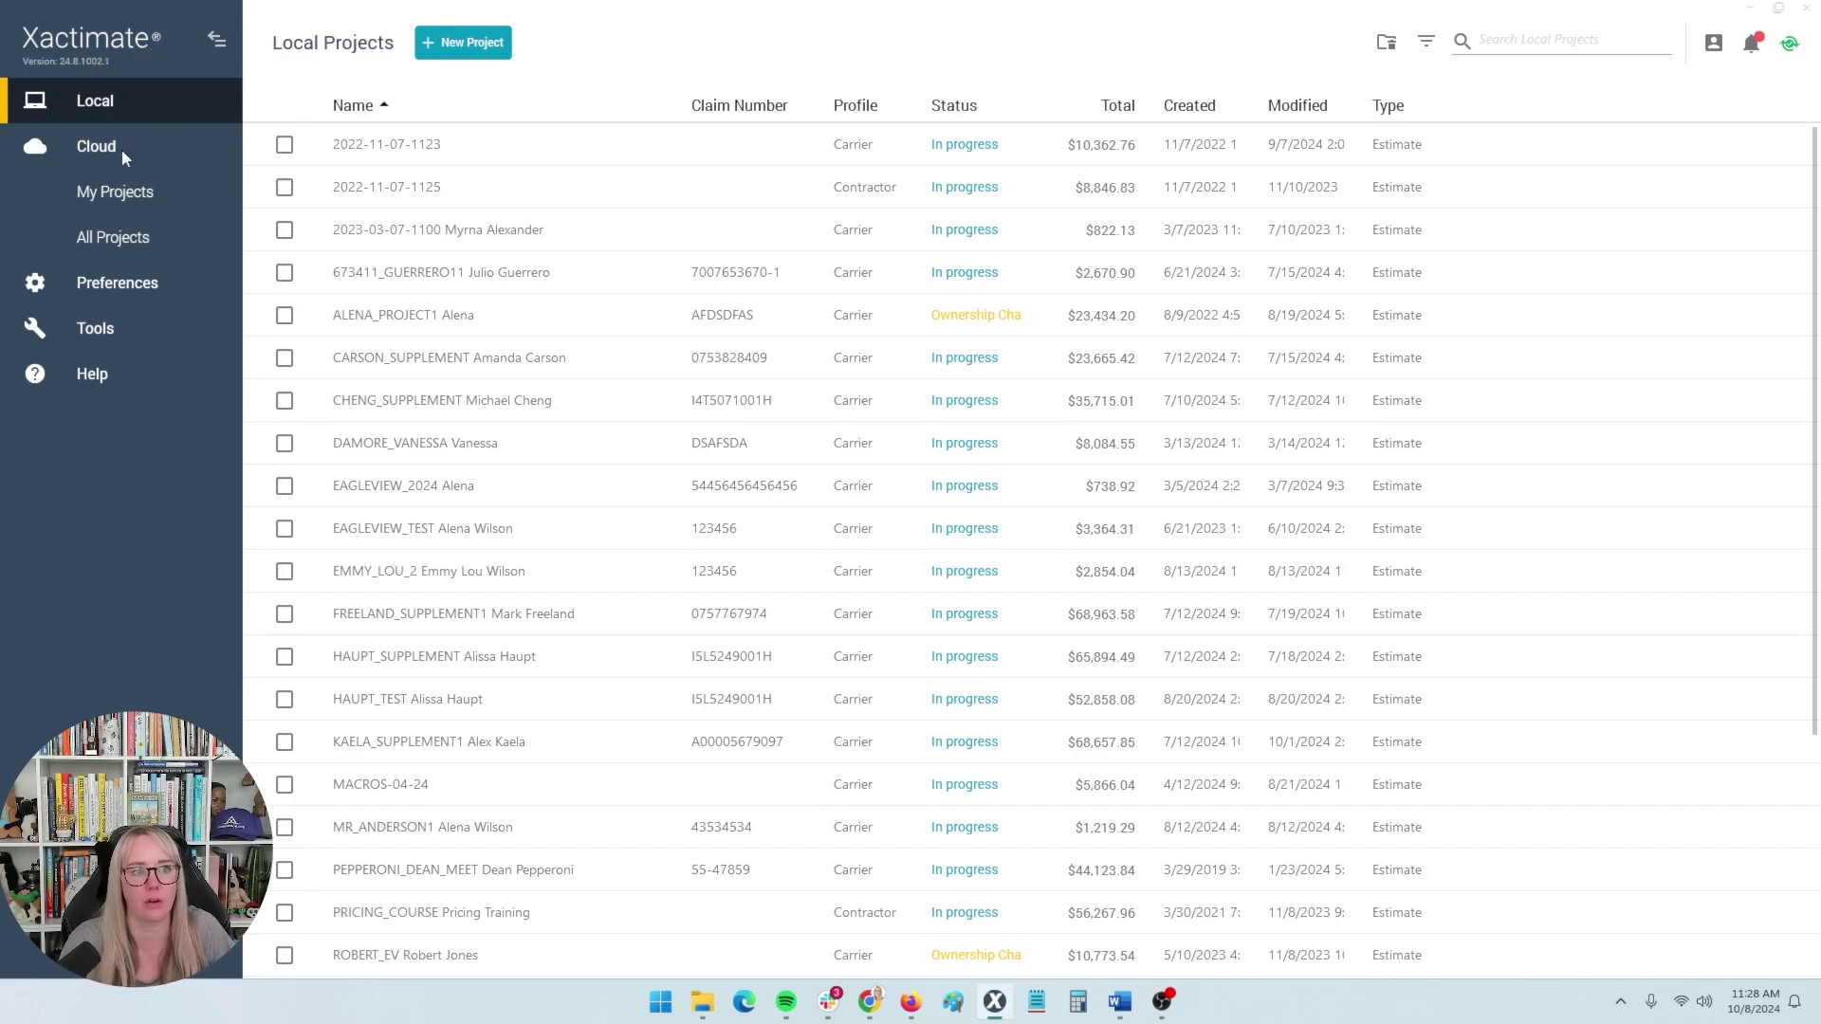
click(128, 243)
click(128, 243)
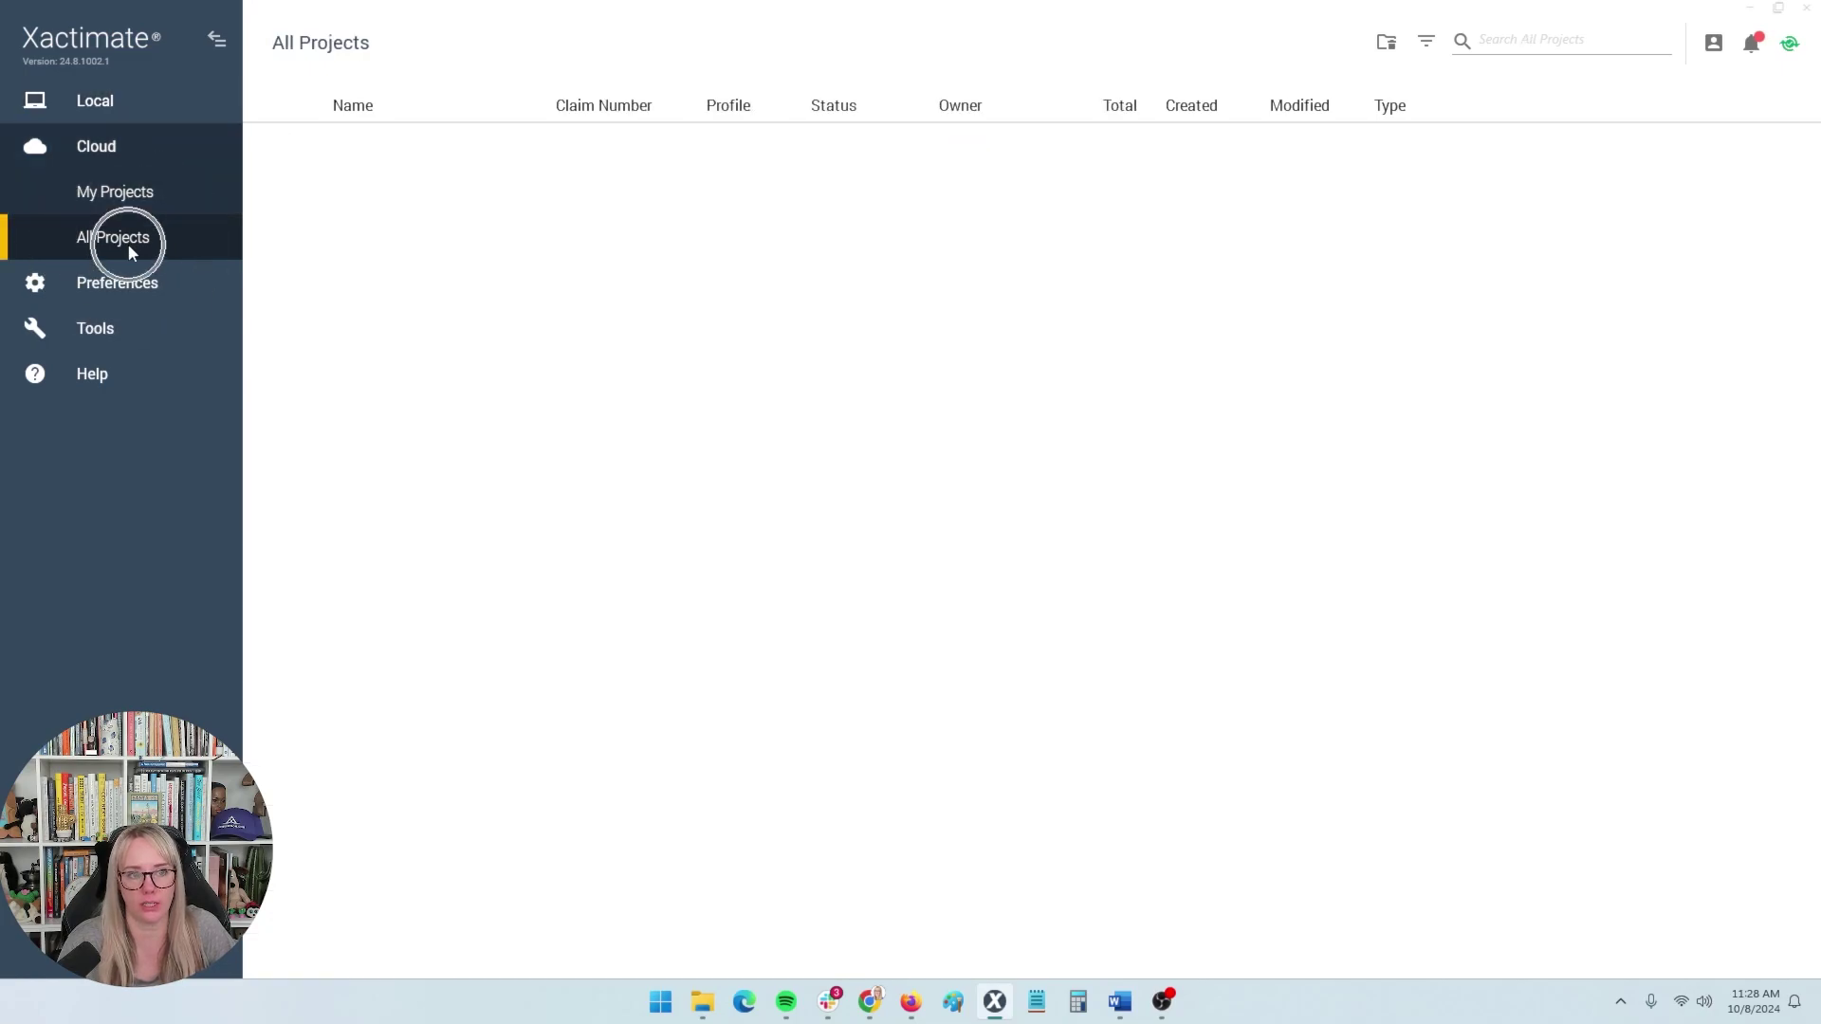
scroll(693, 417, down, 15)
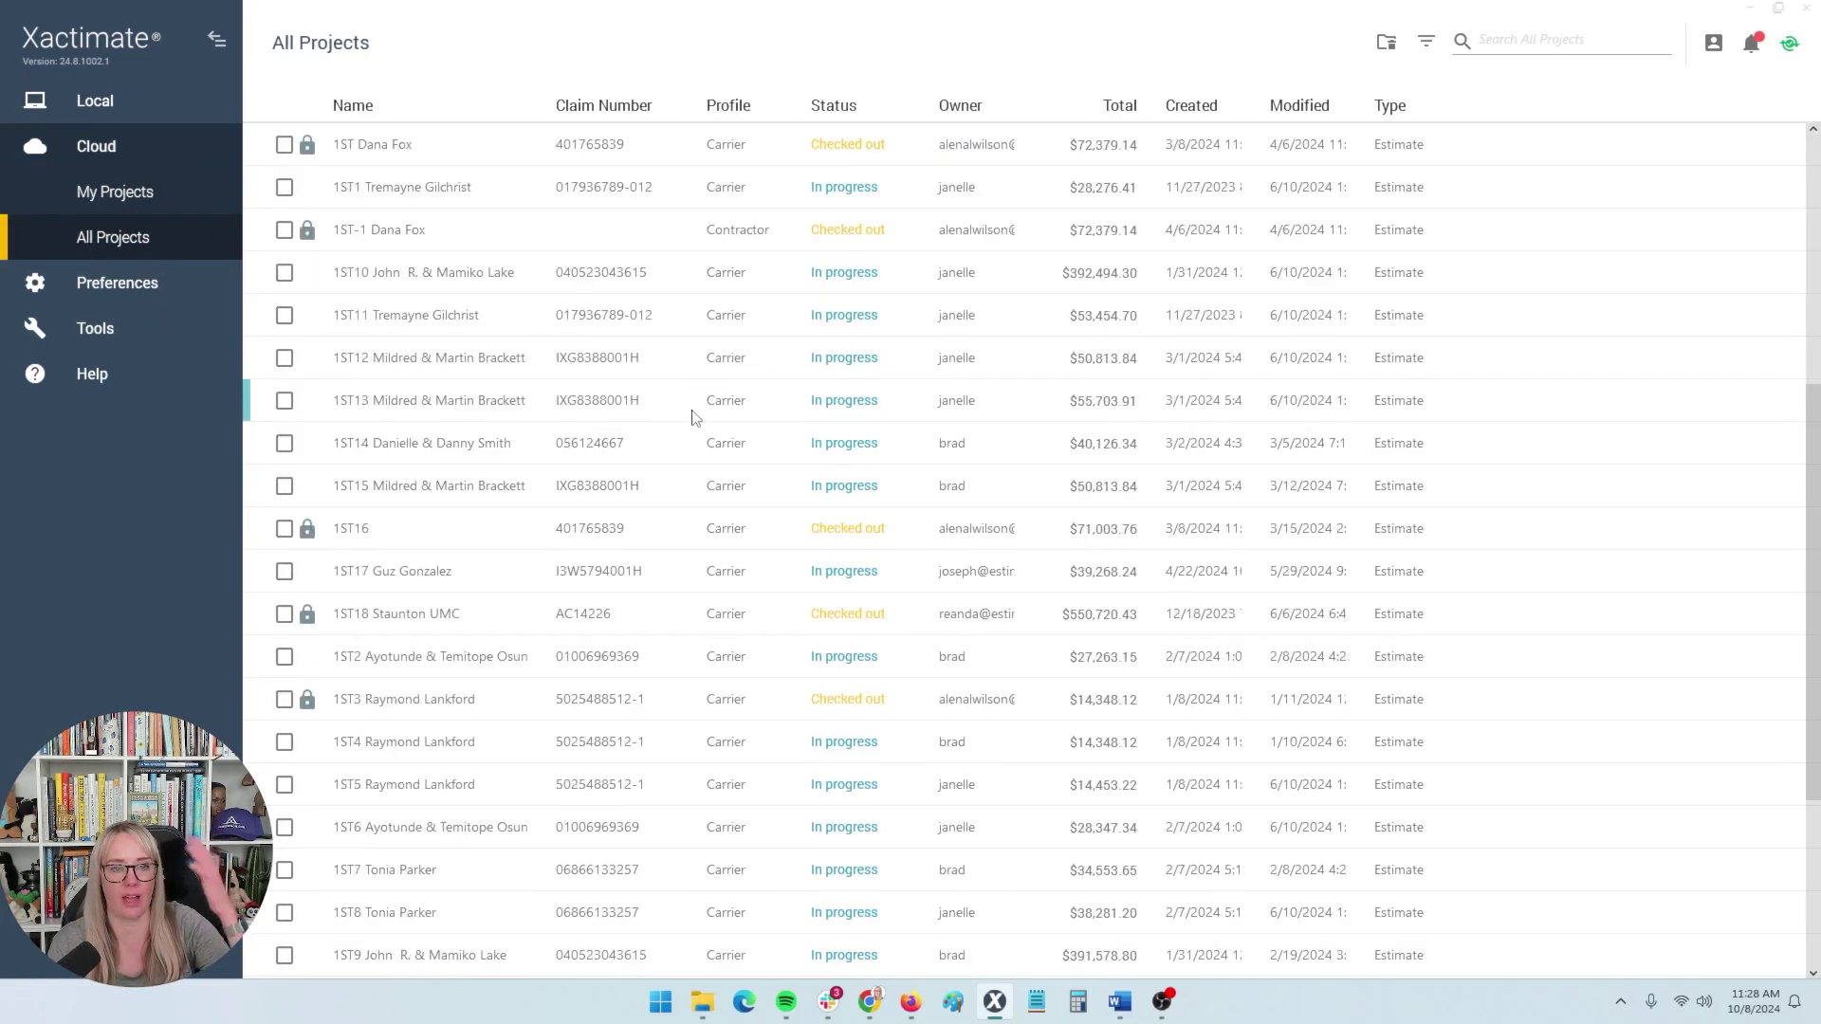
scroll(690, 432, up, 15)
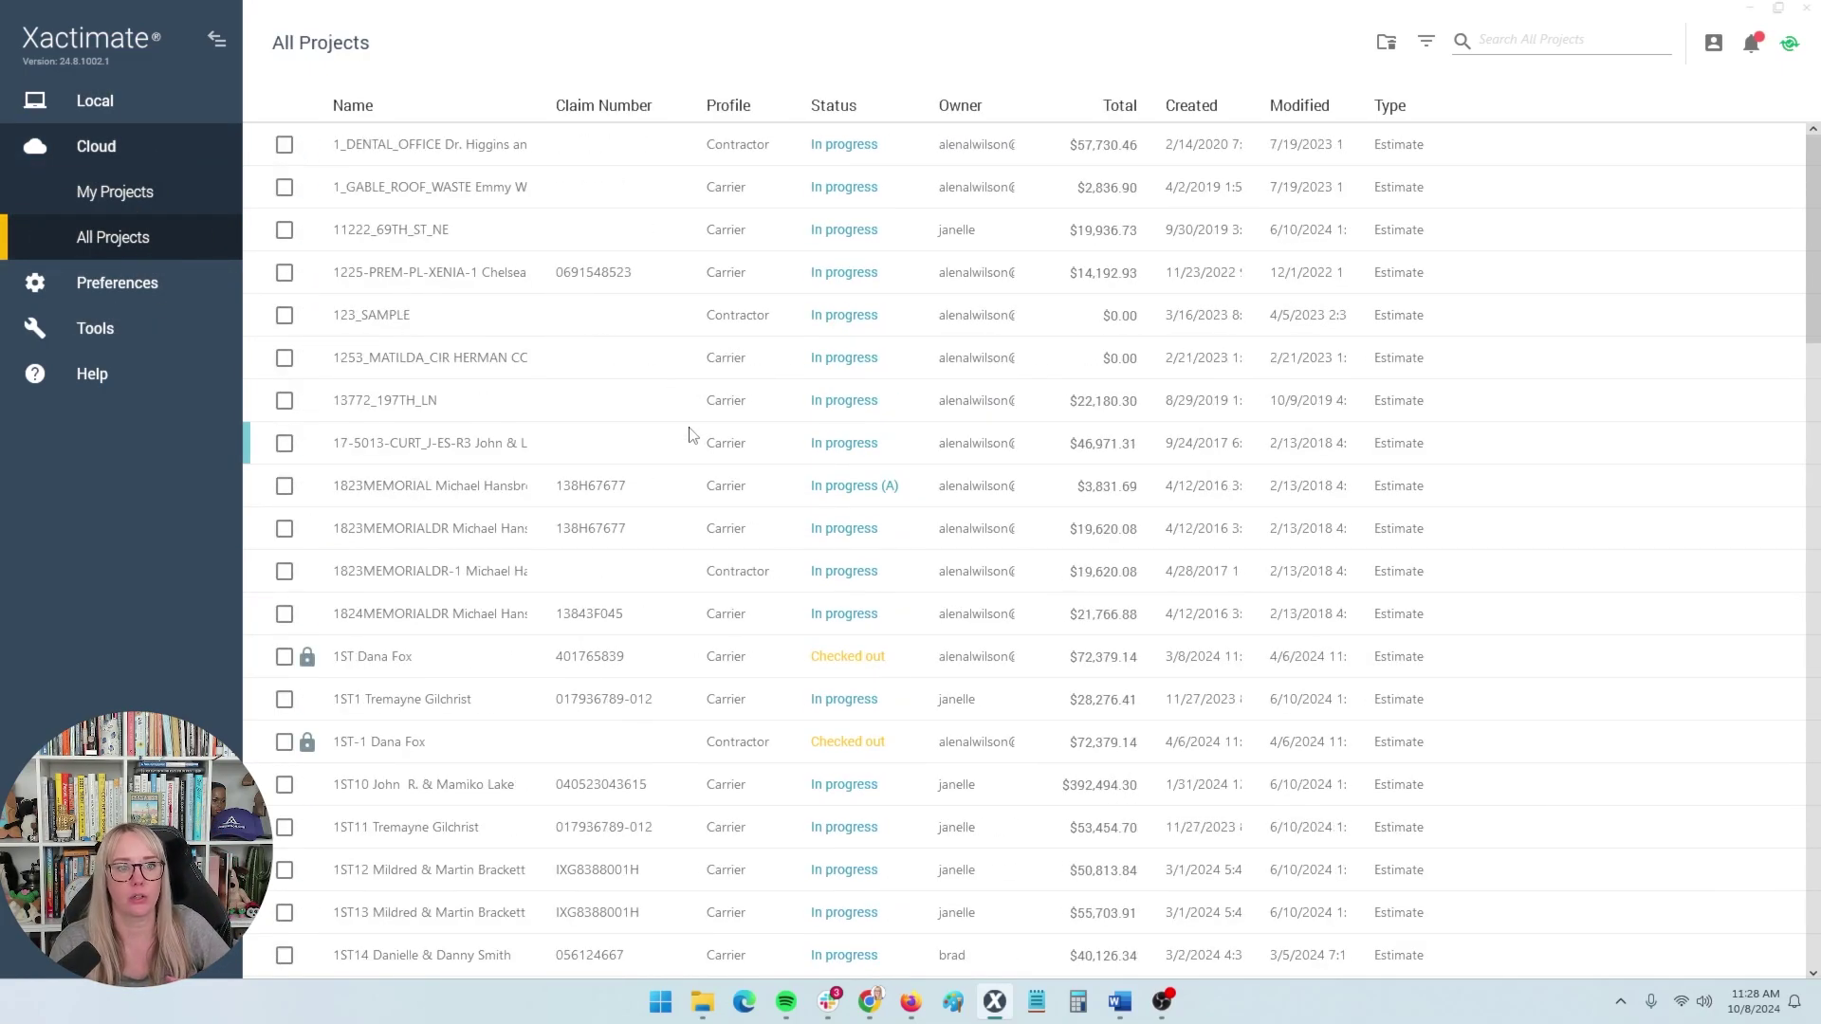
Compare the local project list with the list of all cloud projects, returning to the local projects.
click(128, 105)
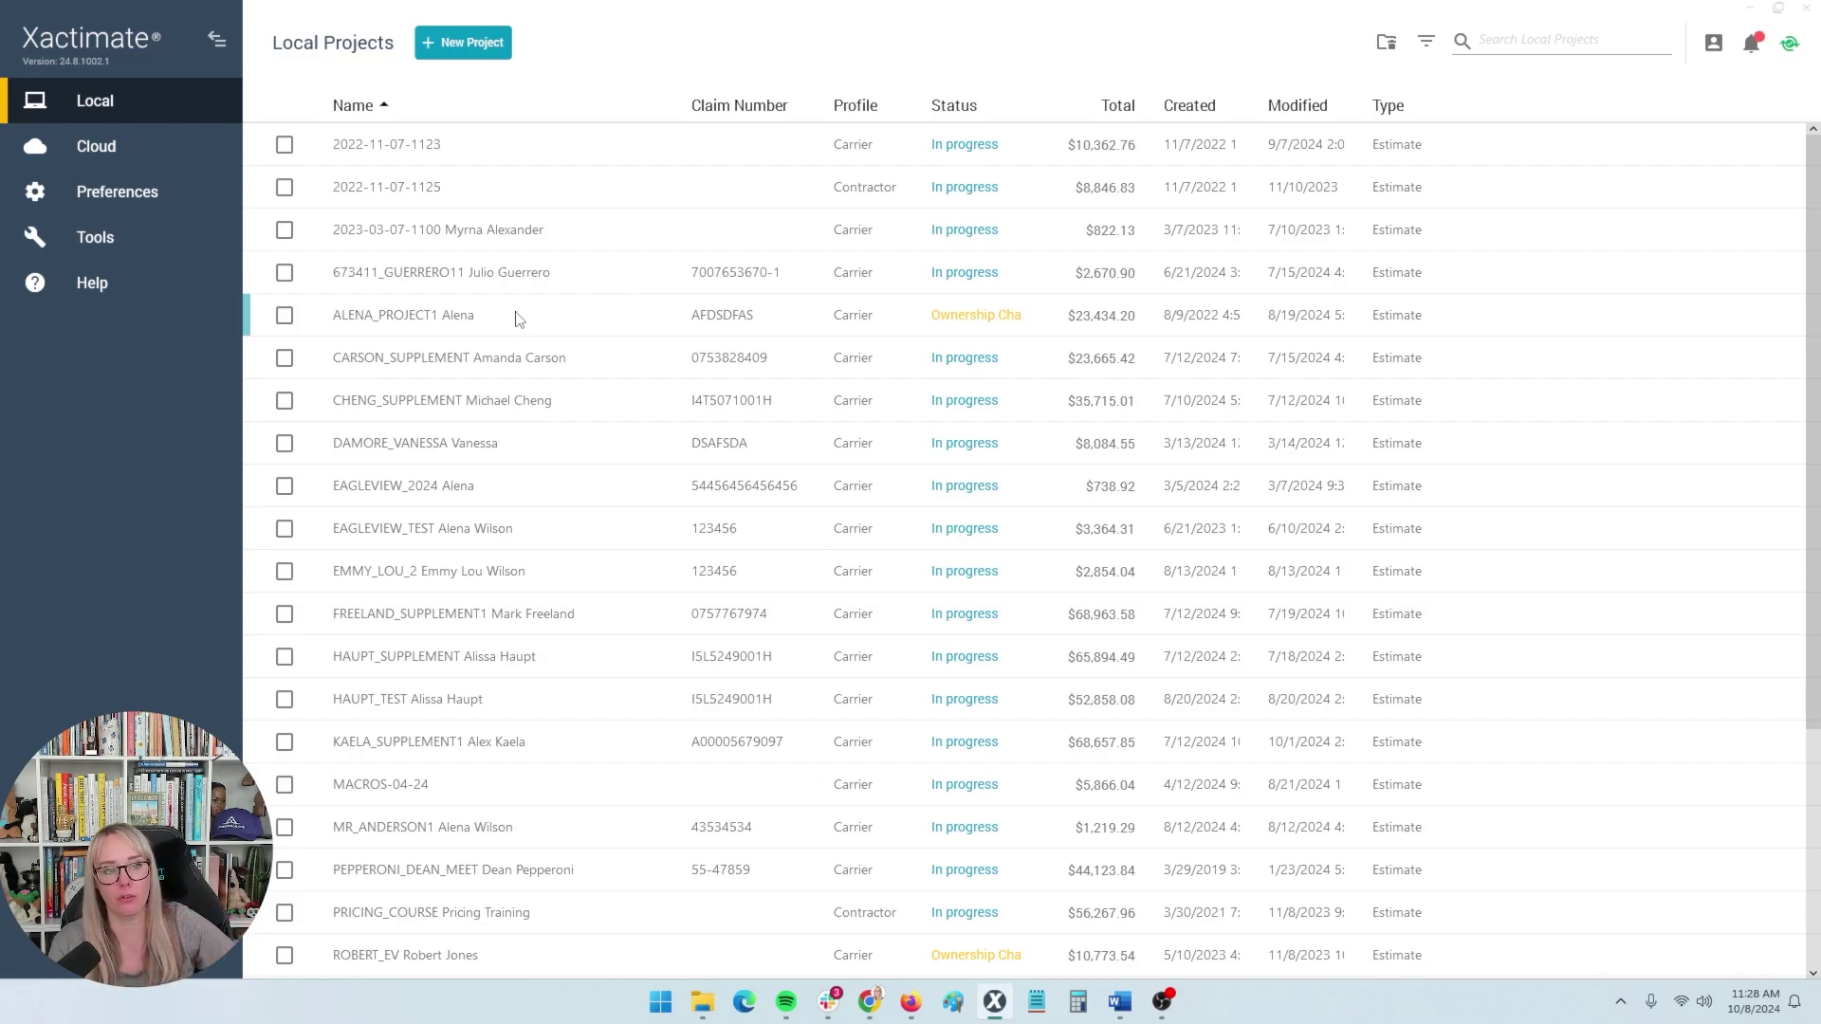
click(154, 163)
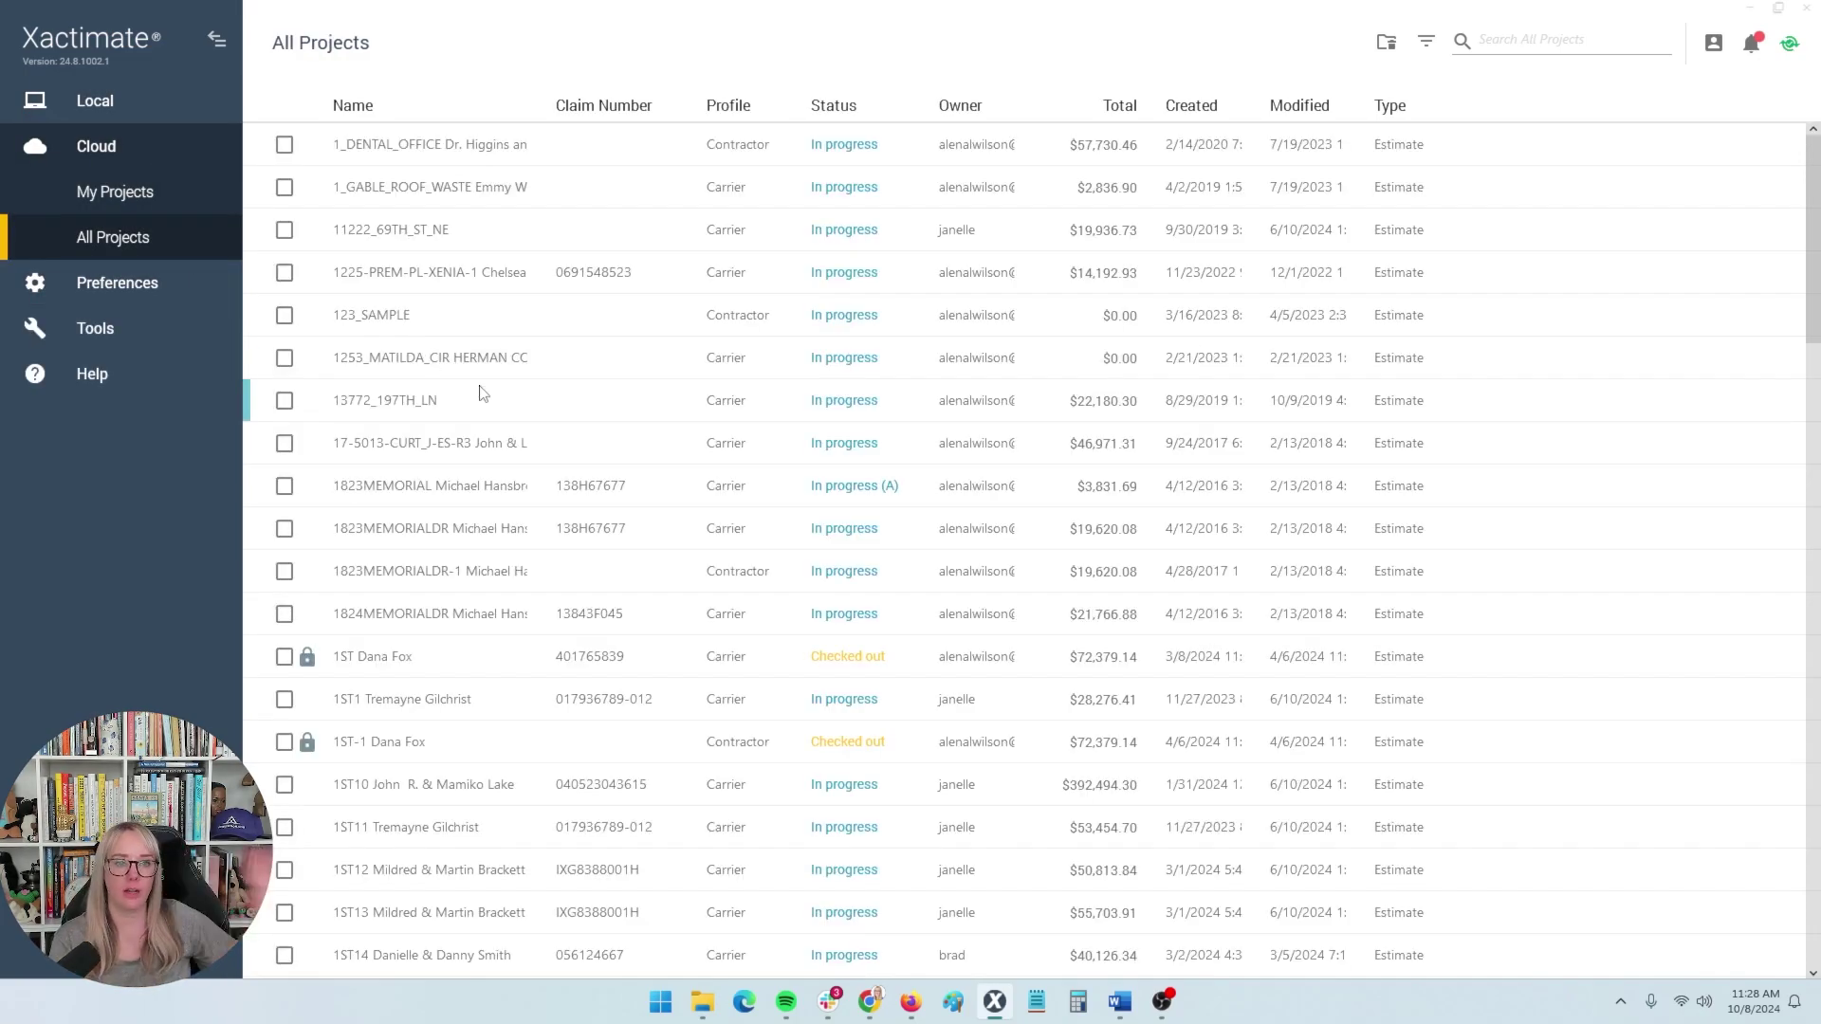
click(151, 97)
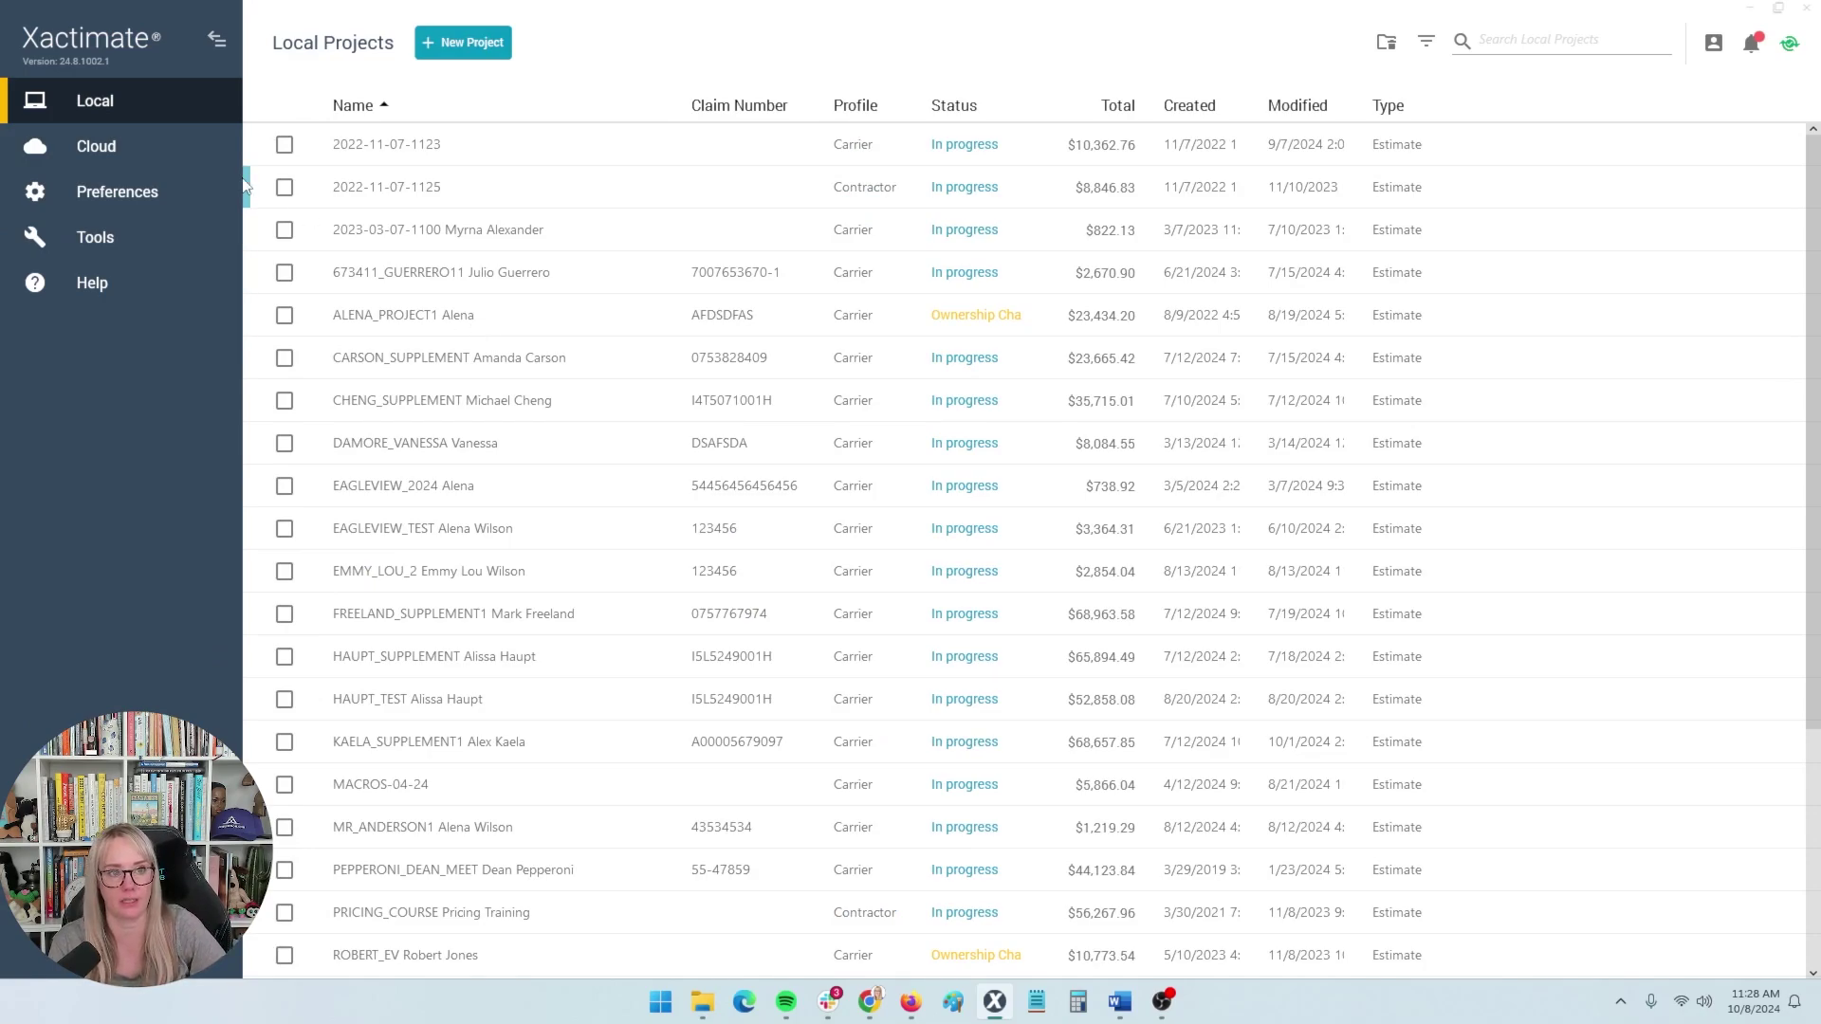
click(150, 163)
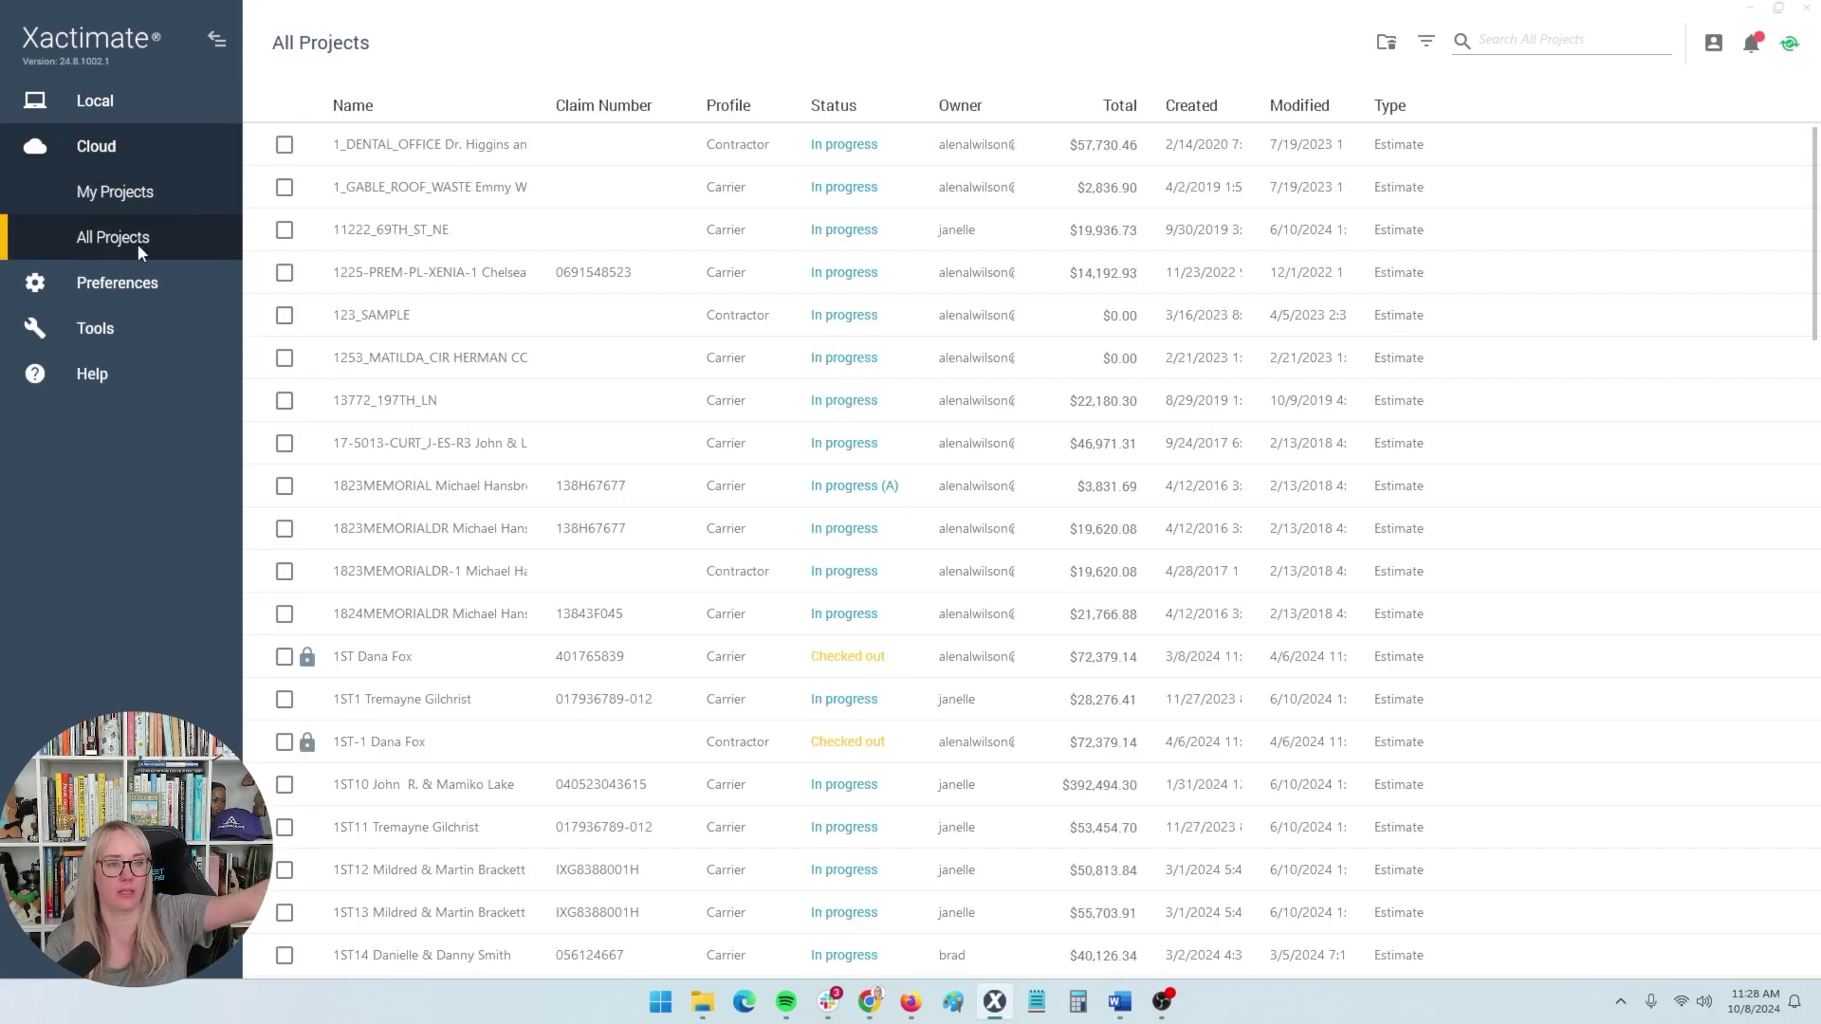
click(144, 104)
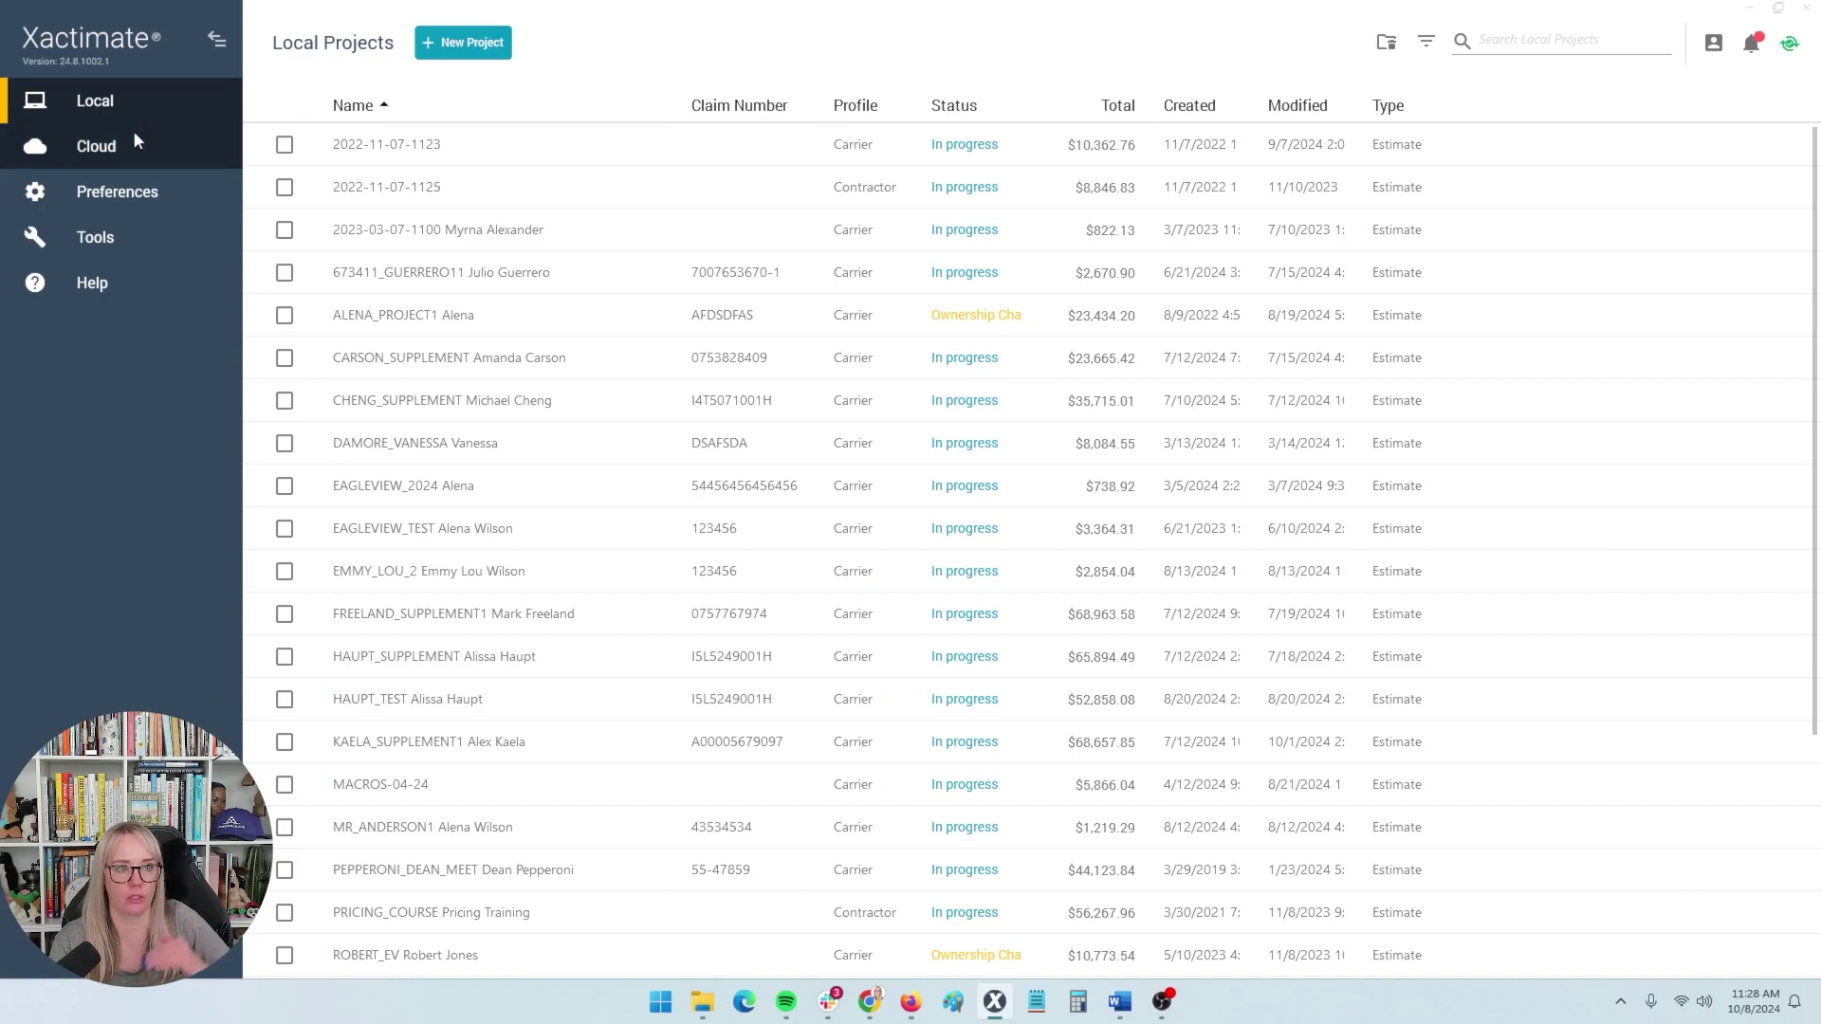
click(134, 132)
click(136, 112)
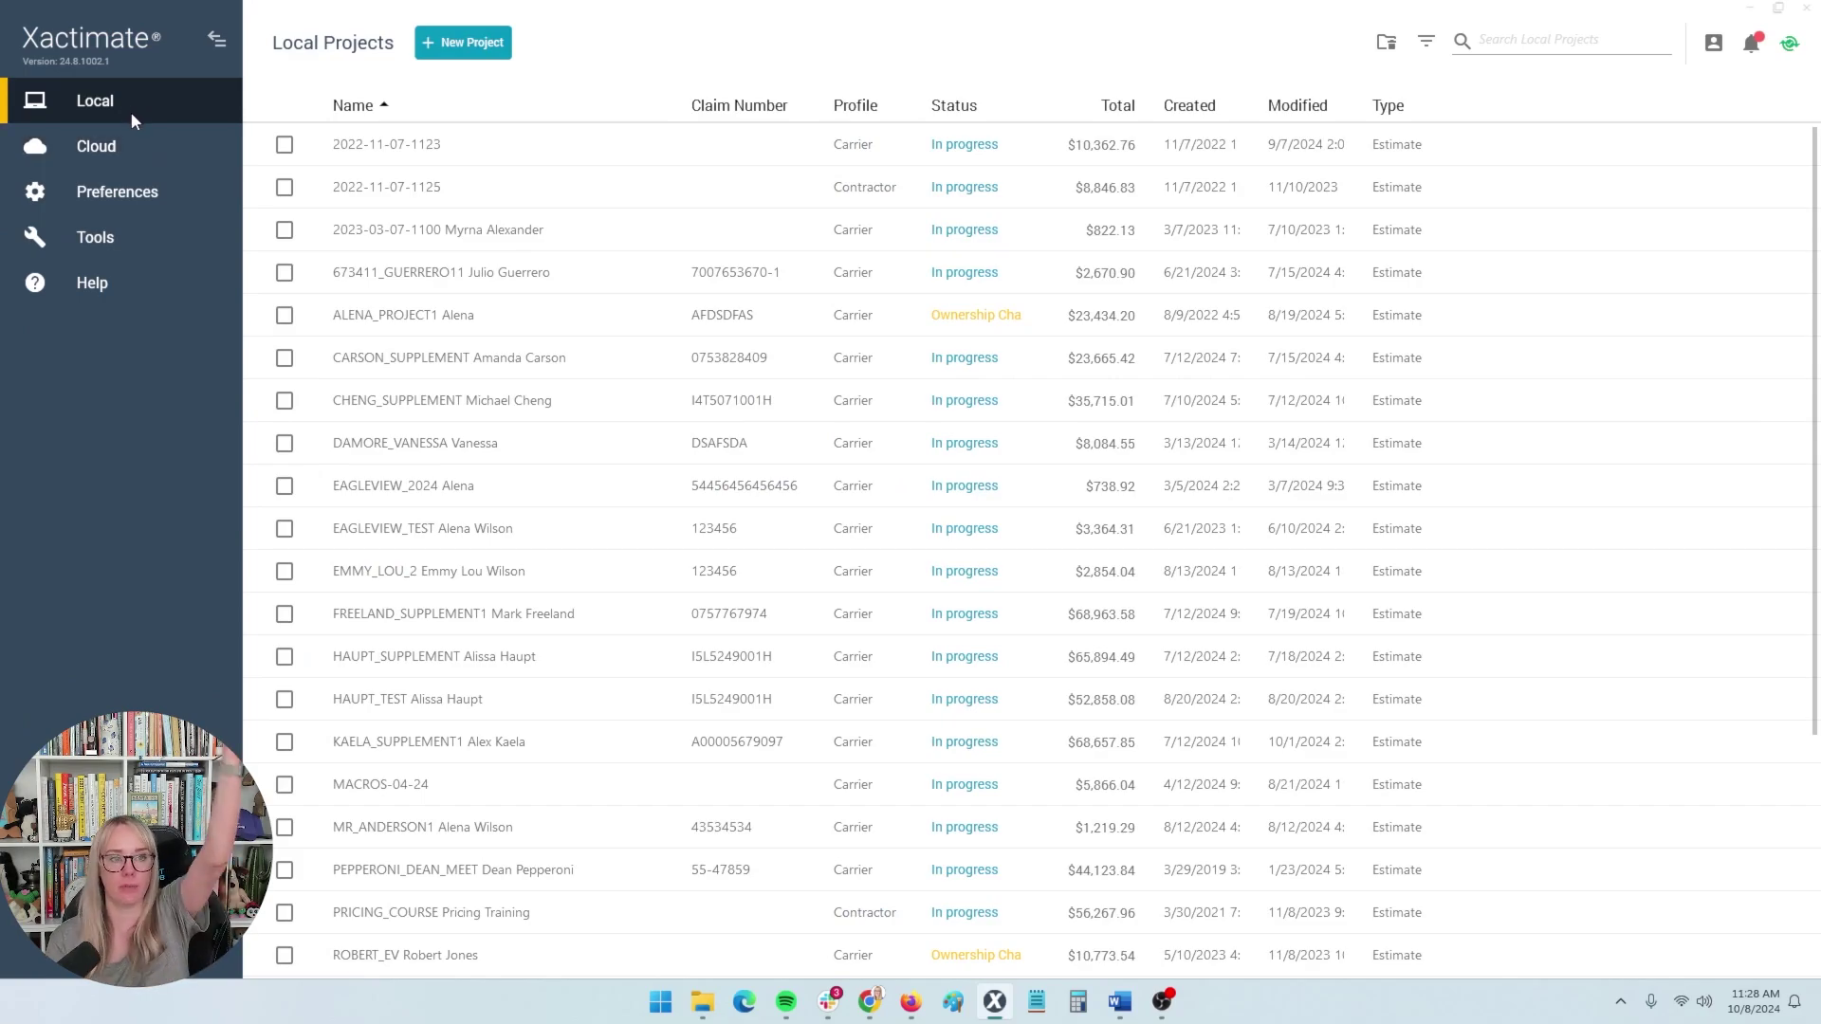
click(129, 138)
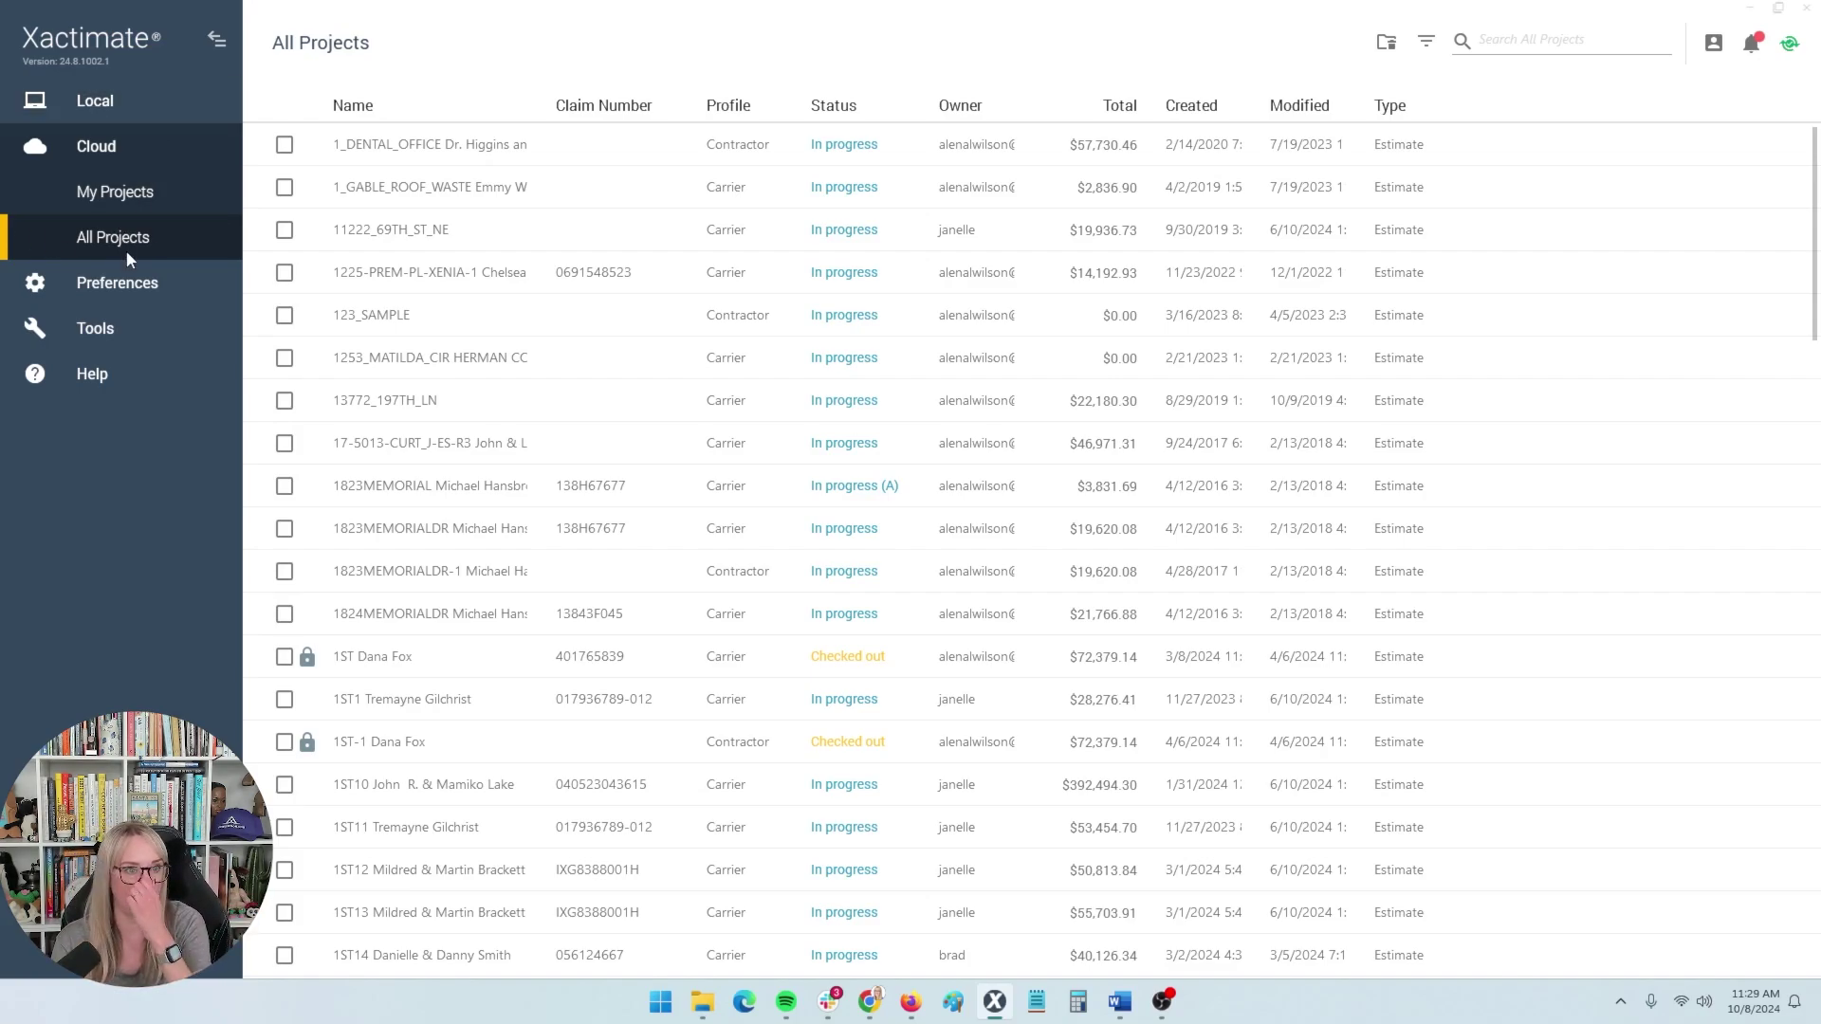
click(102, 103)
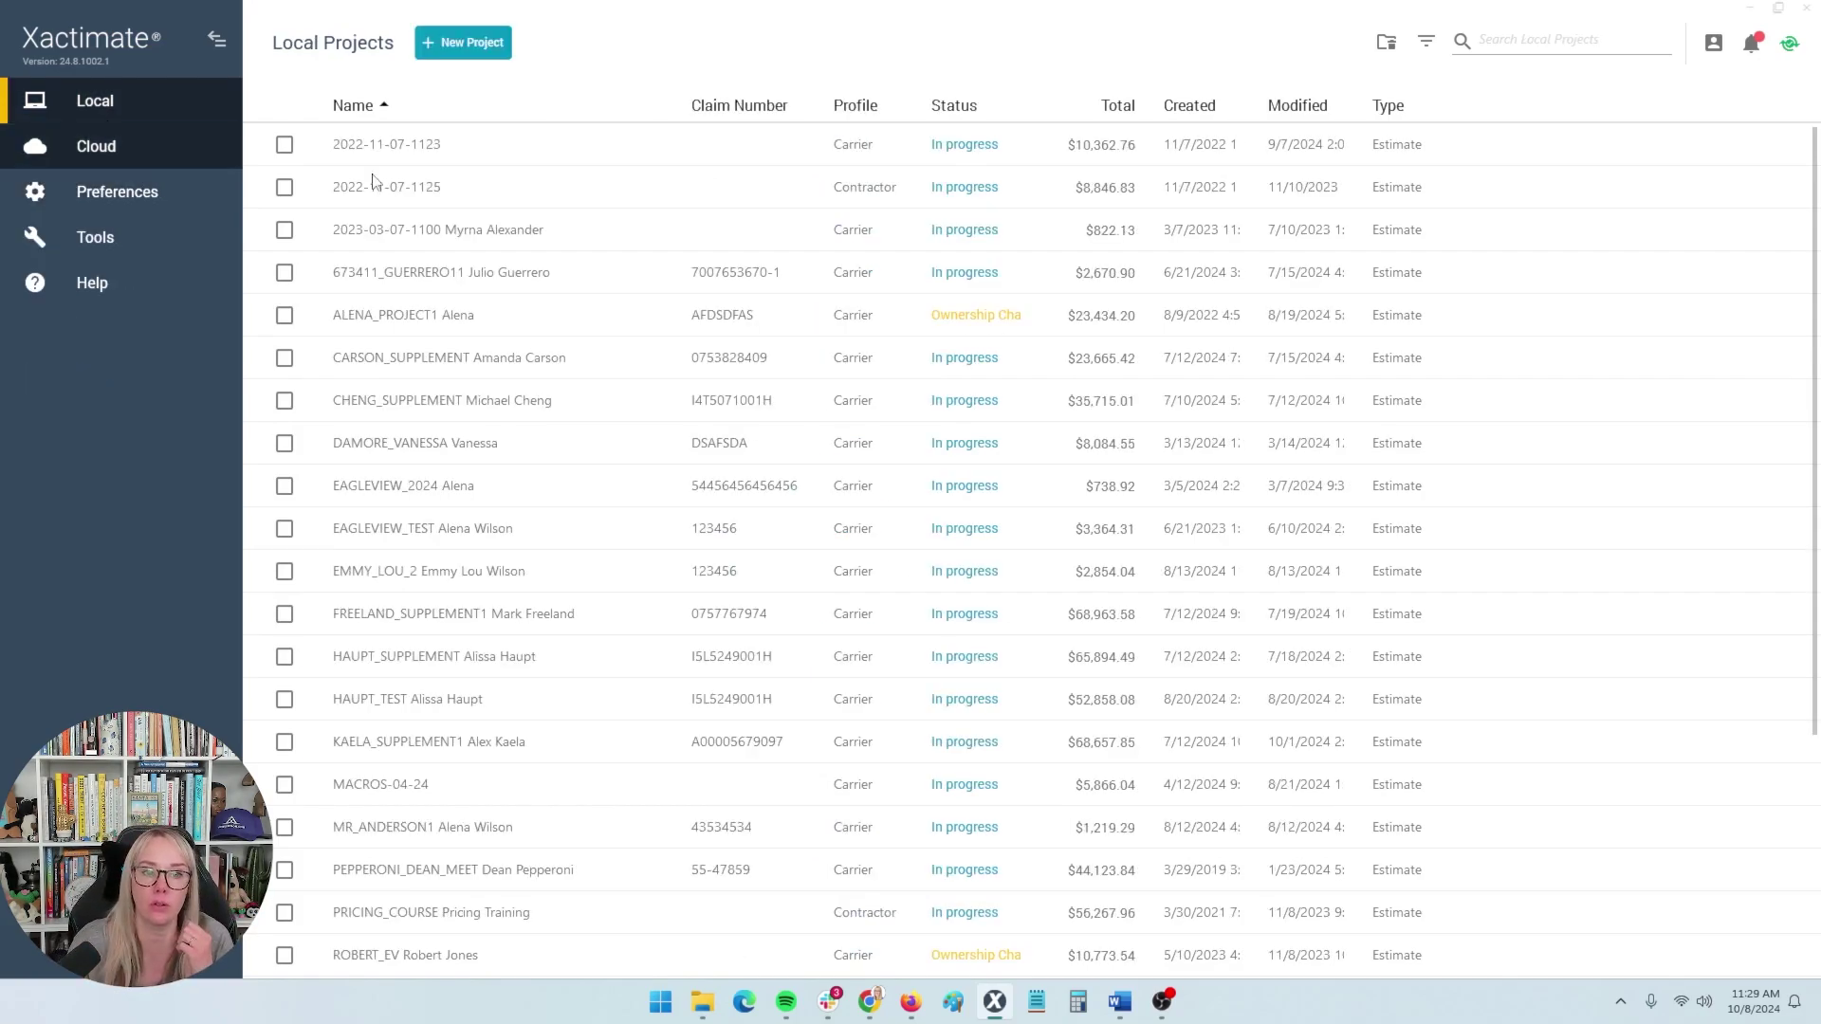
Preview the details of the local MACROS-04-24 project and upload the project to the cloud.
click(451, 785)
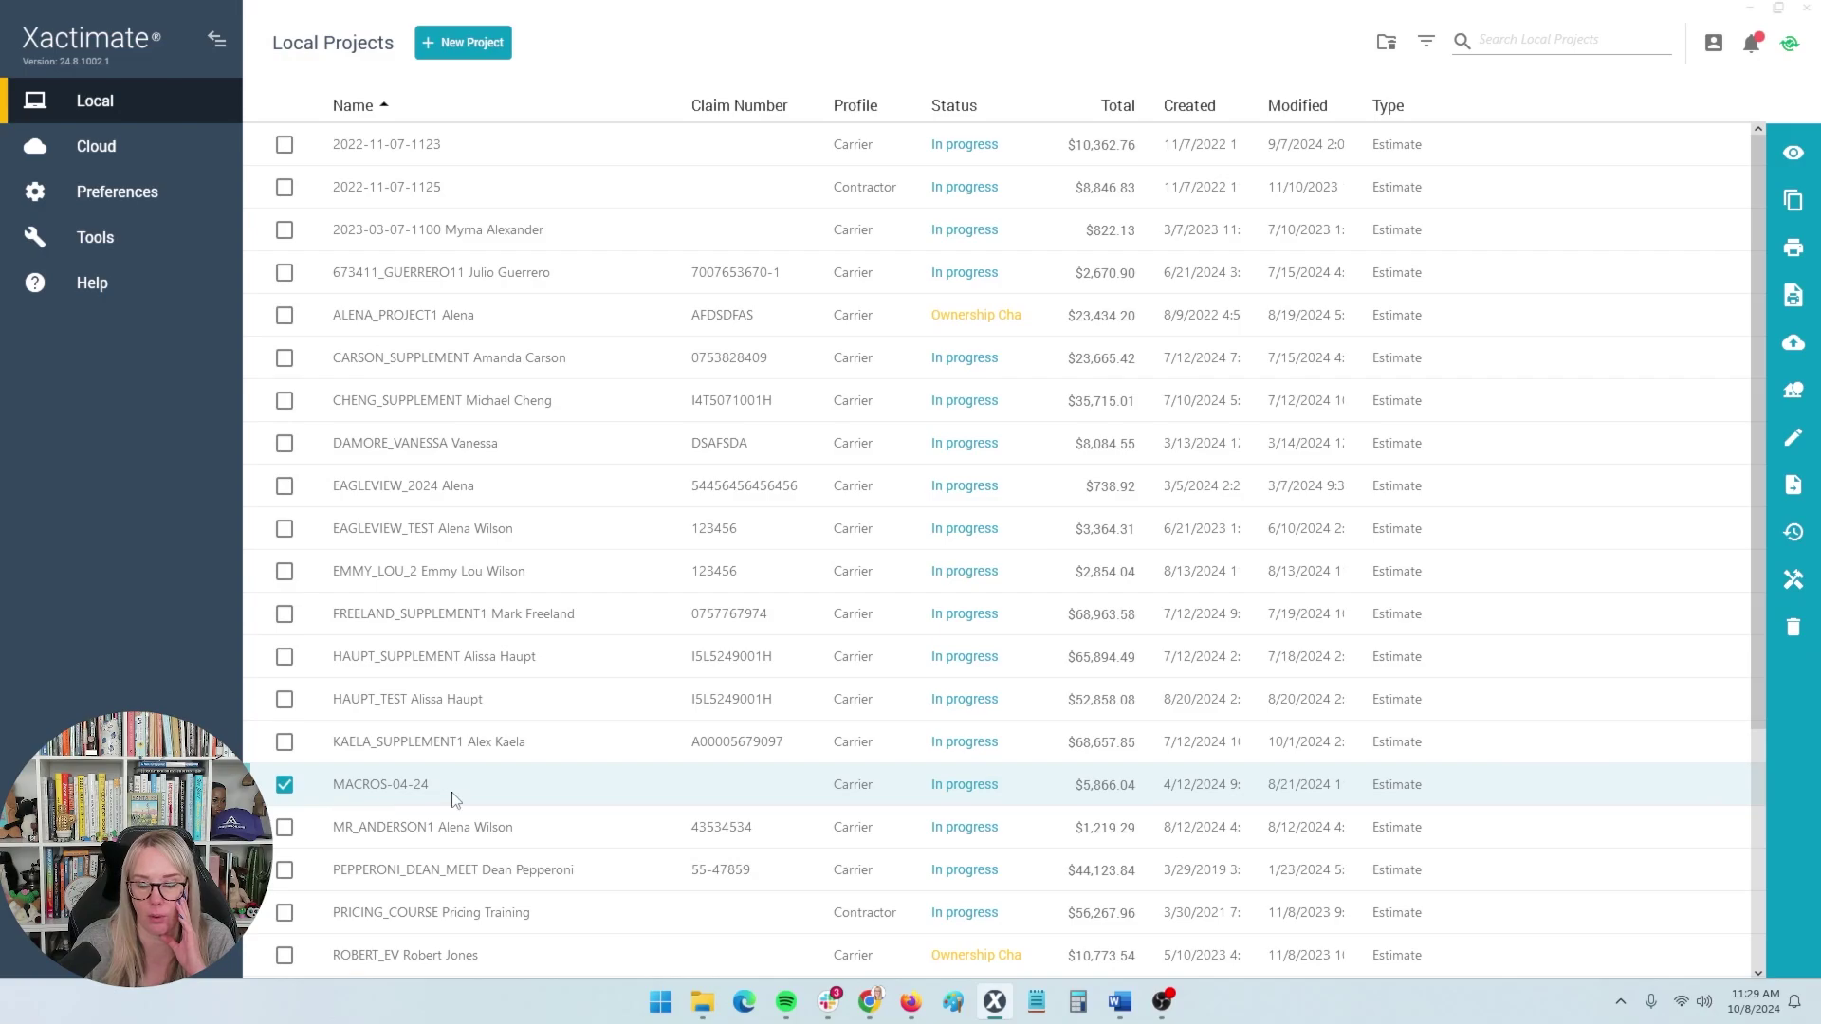
click(286, 786)
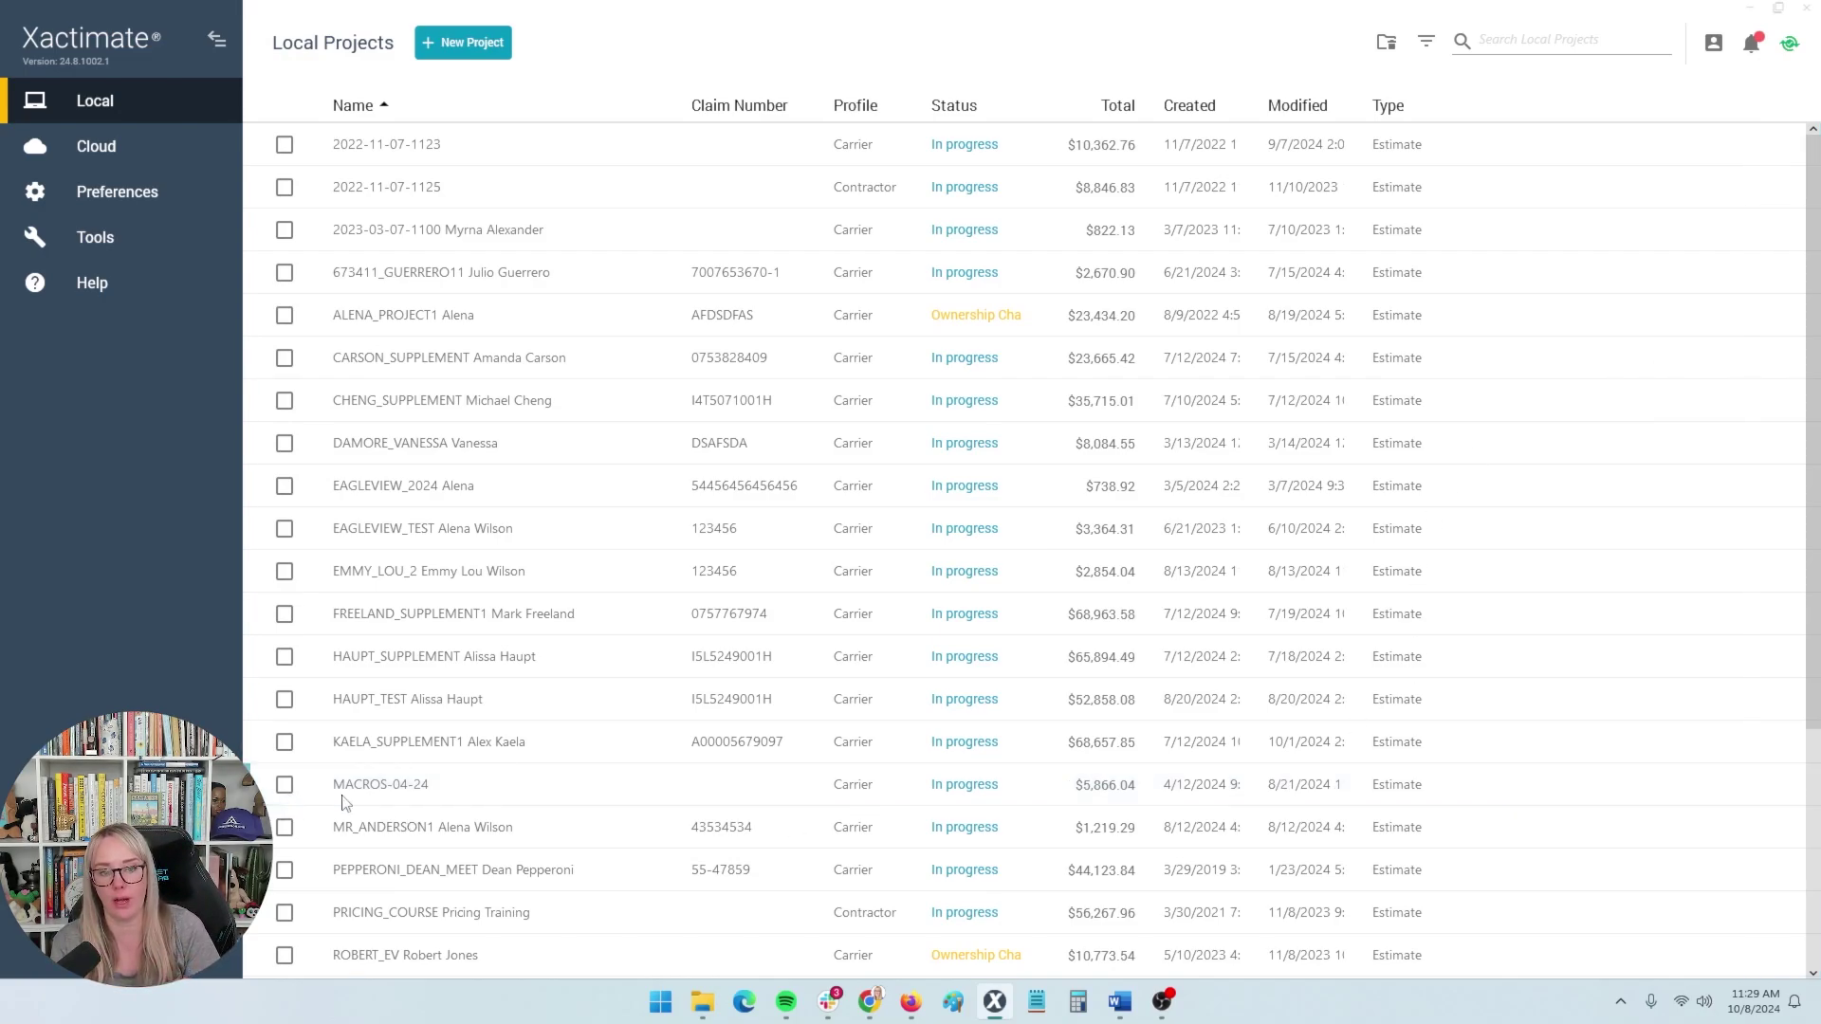
click(287, 787)
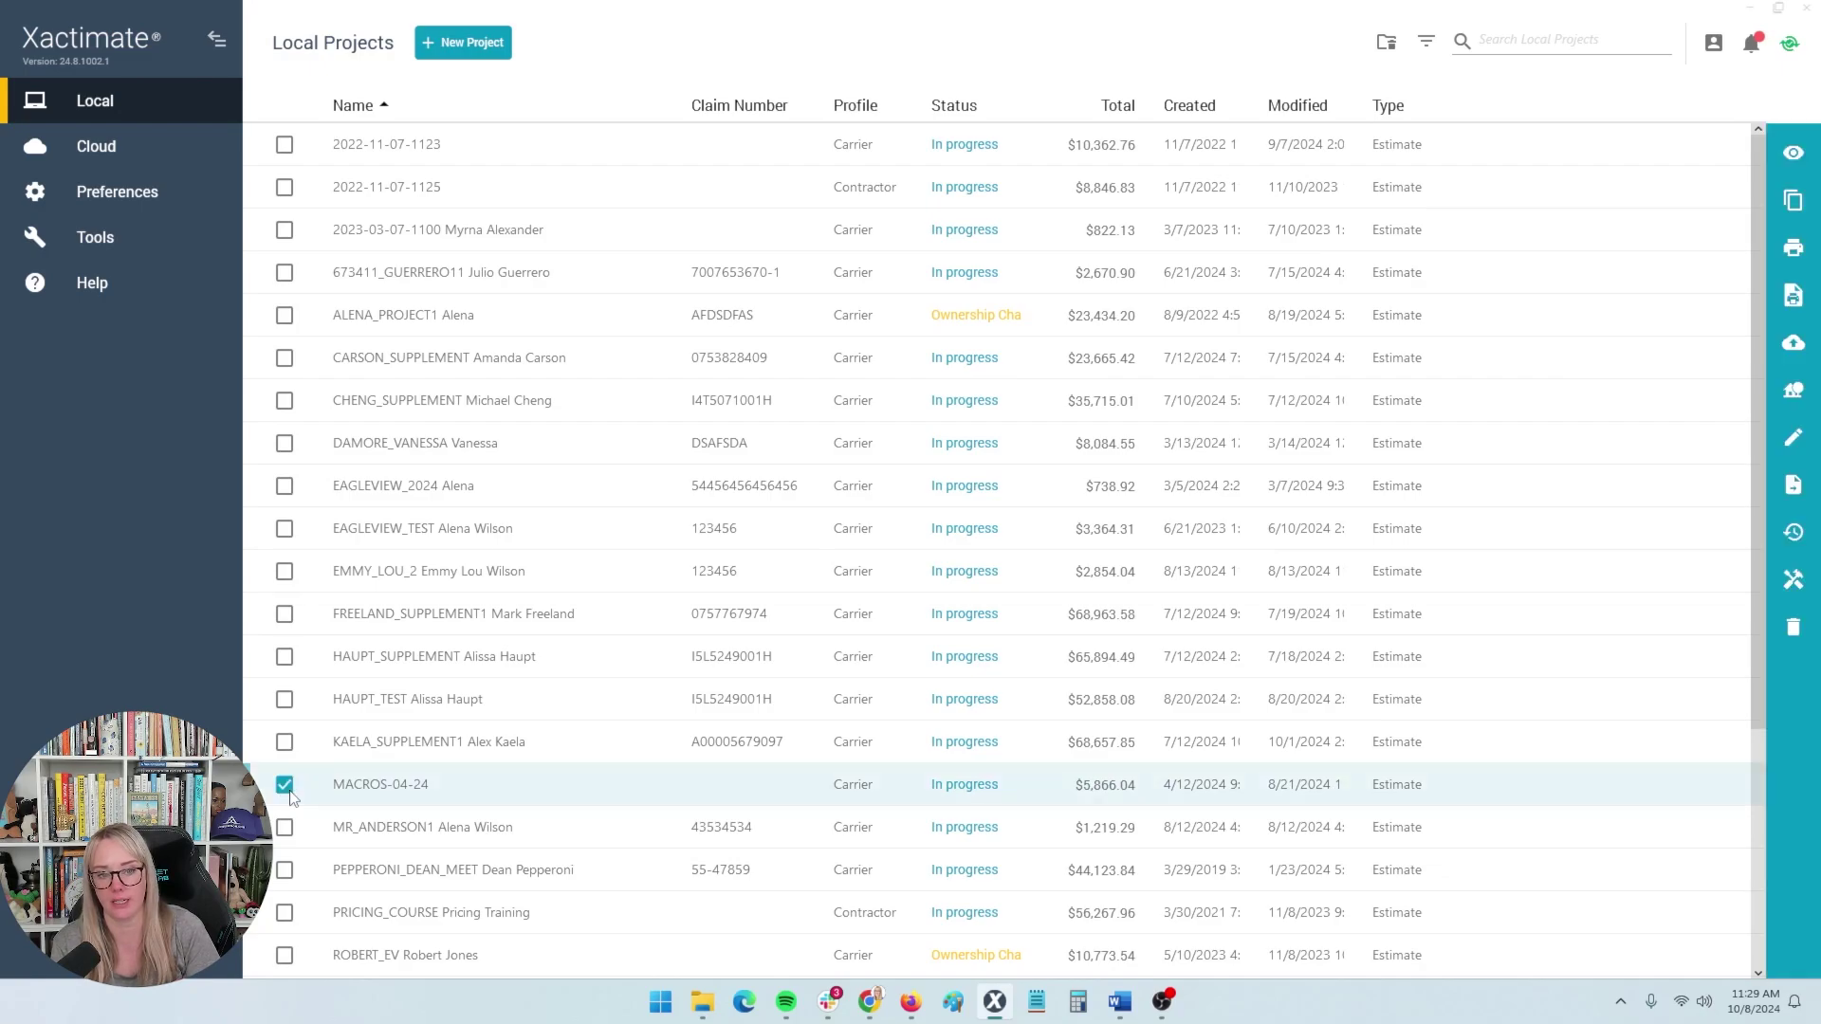
click(1795, 156)
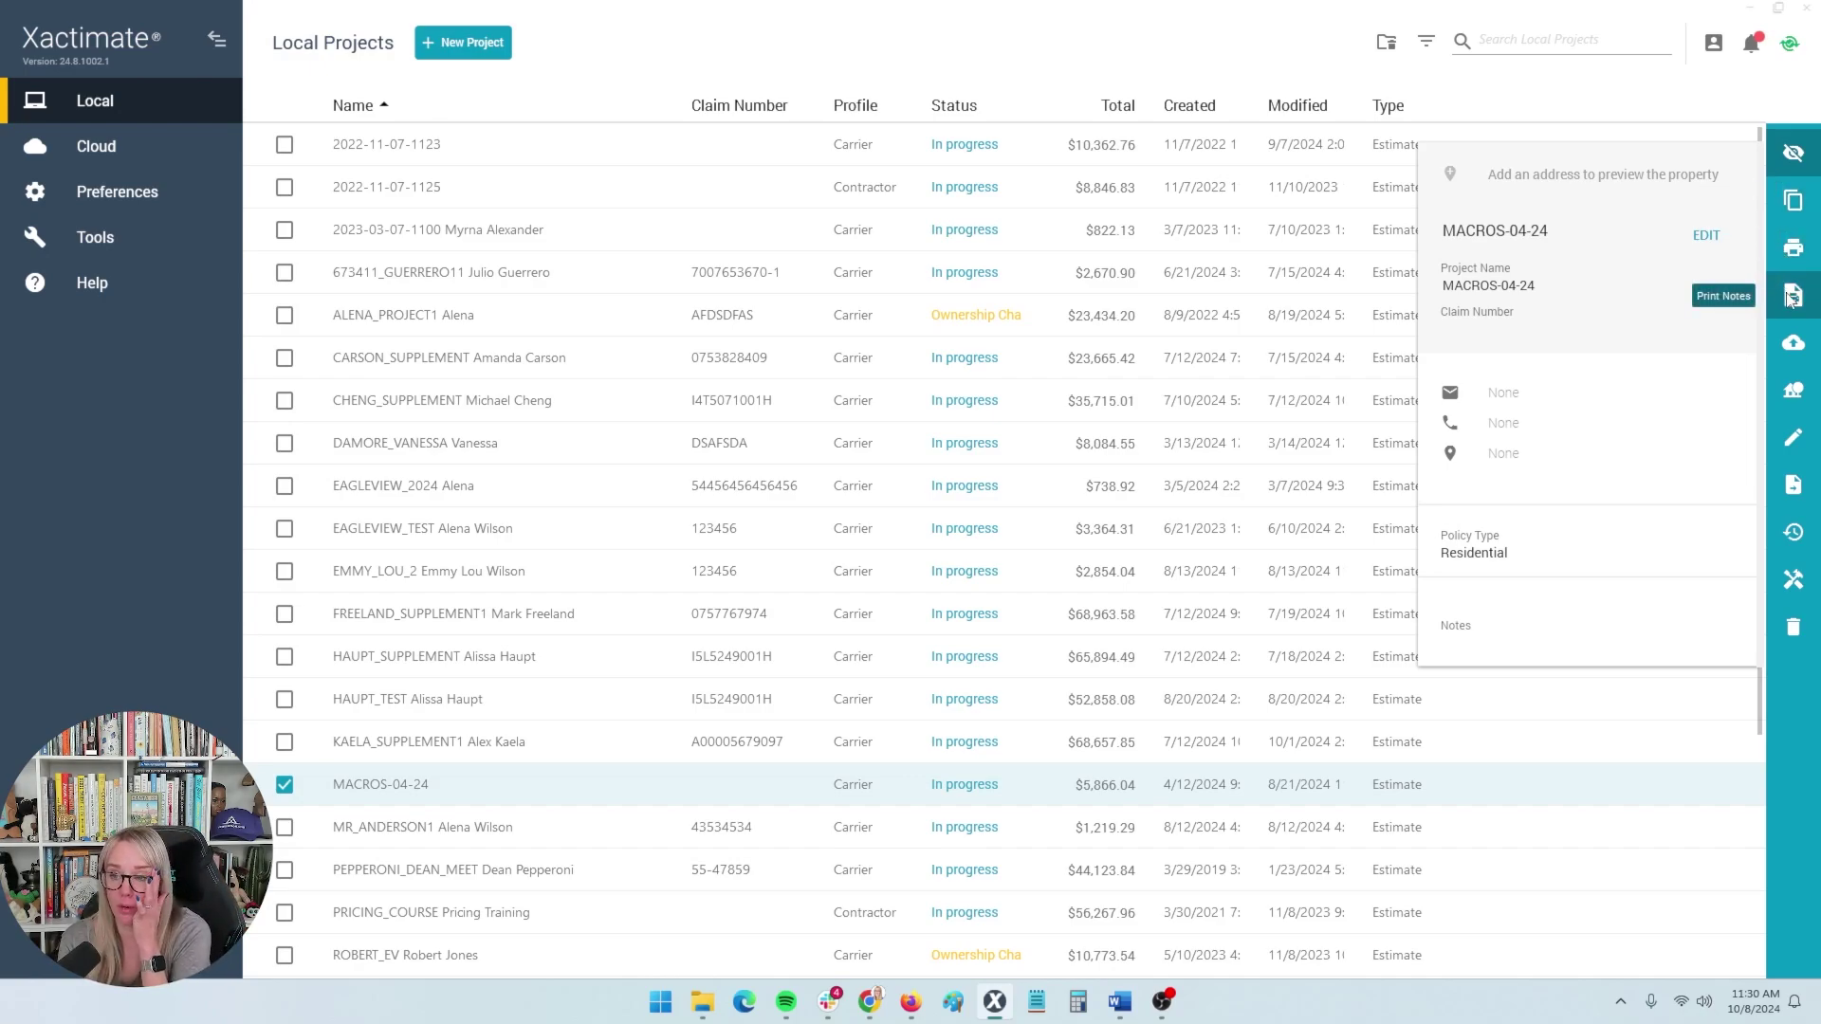
click(1793, 347)
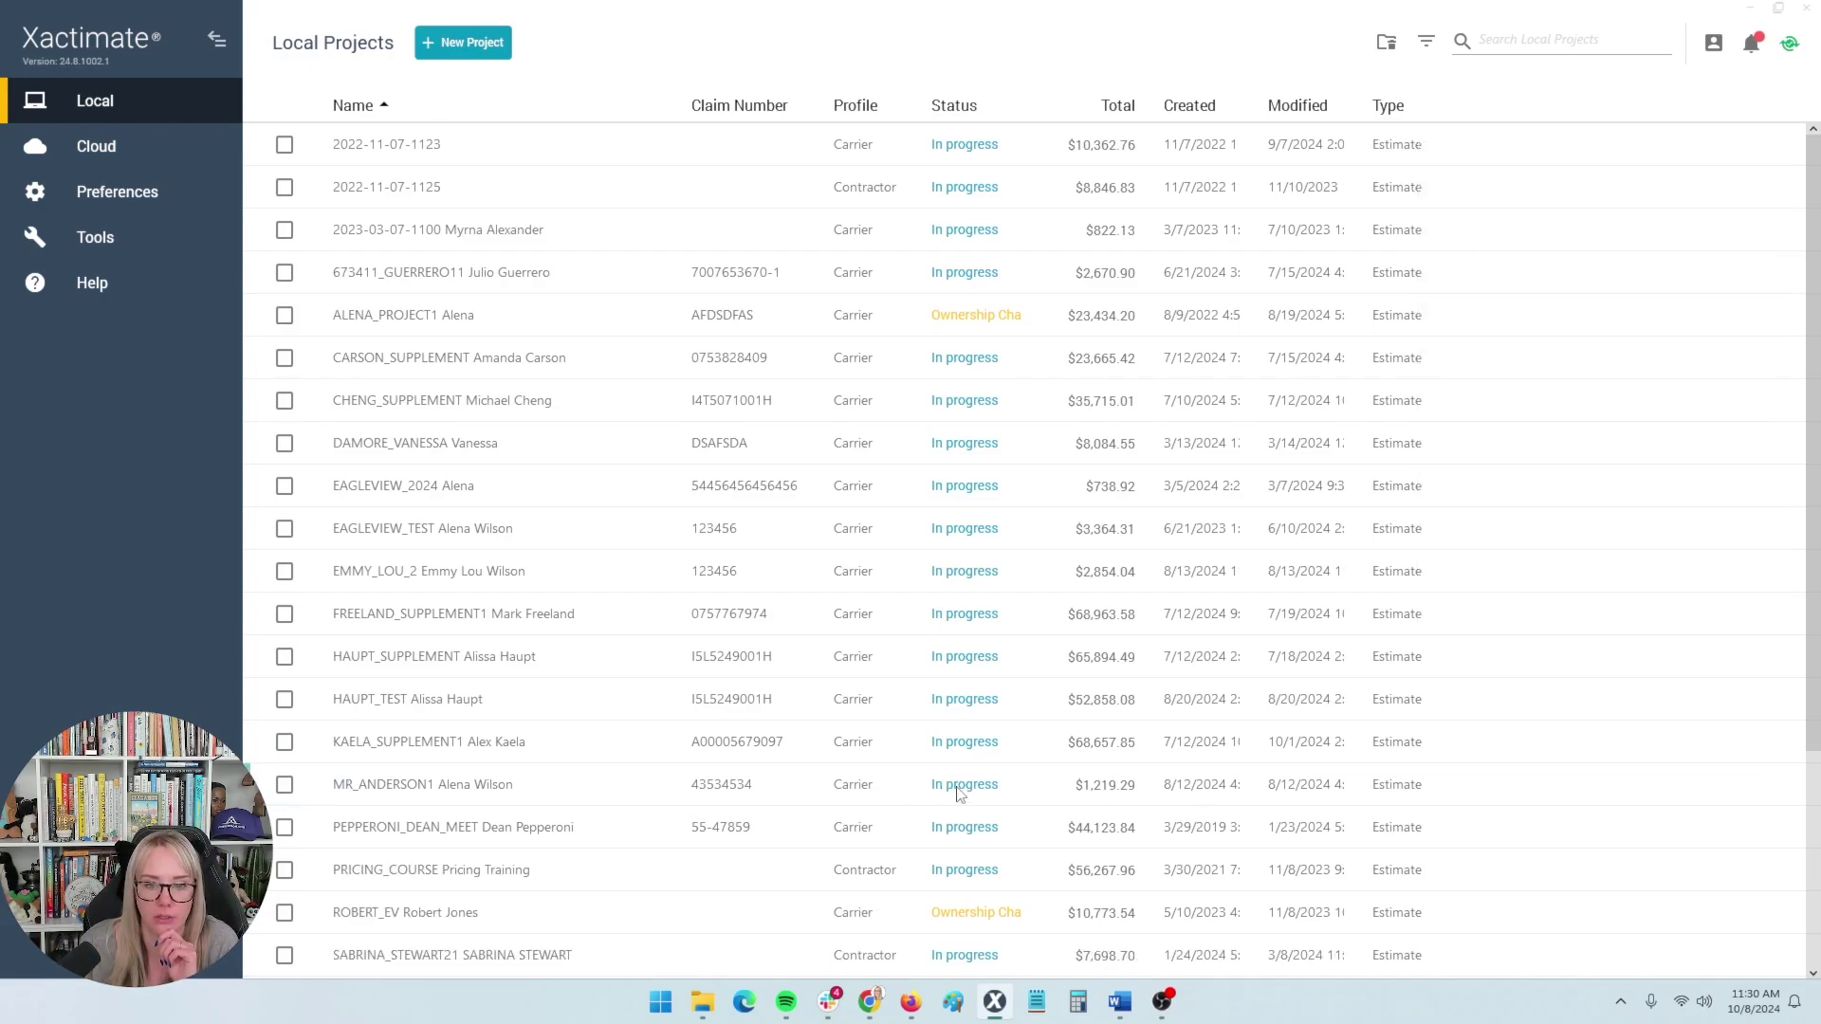
Check the local project list for the uploaded project by searching for "macros".
scroll(557, 633, down, 3)
scroll(651, 764, up, 3)
click(1518, 44)
text(macRO)
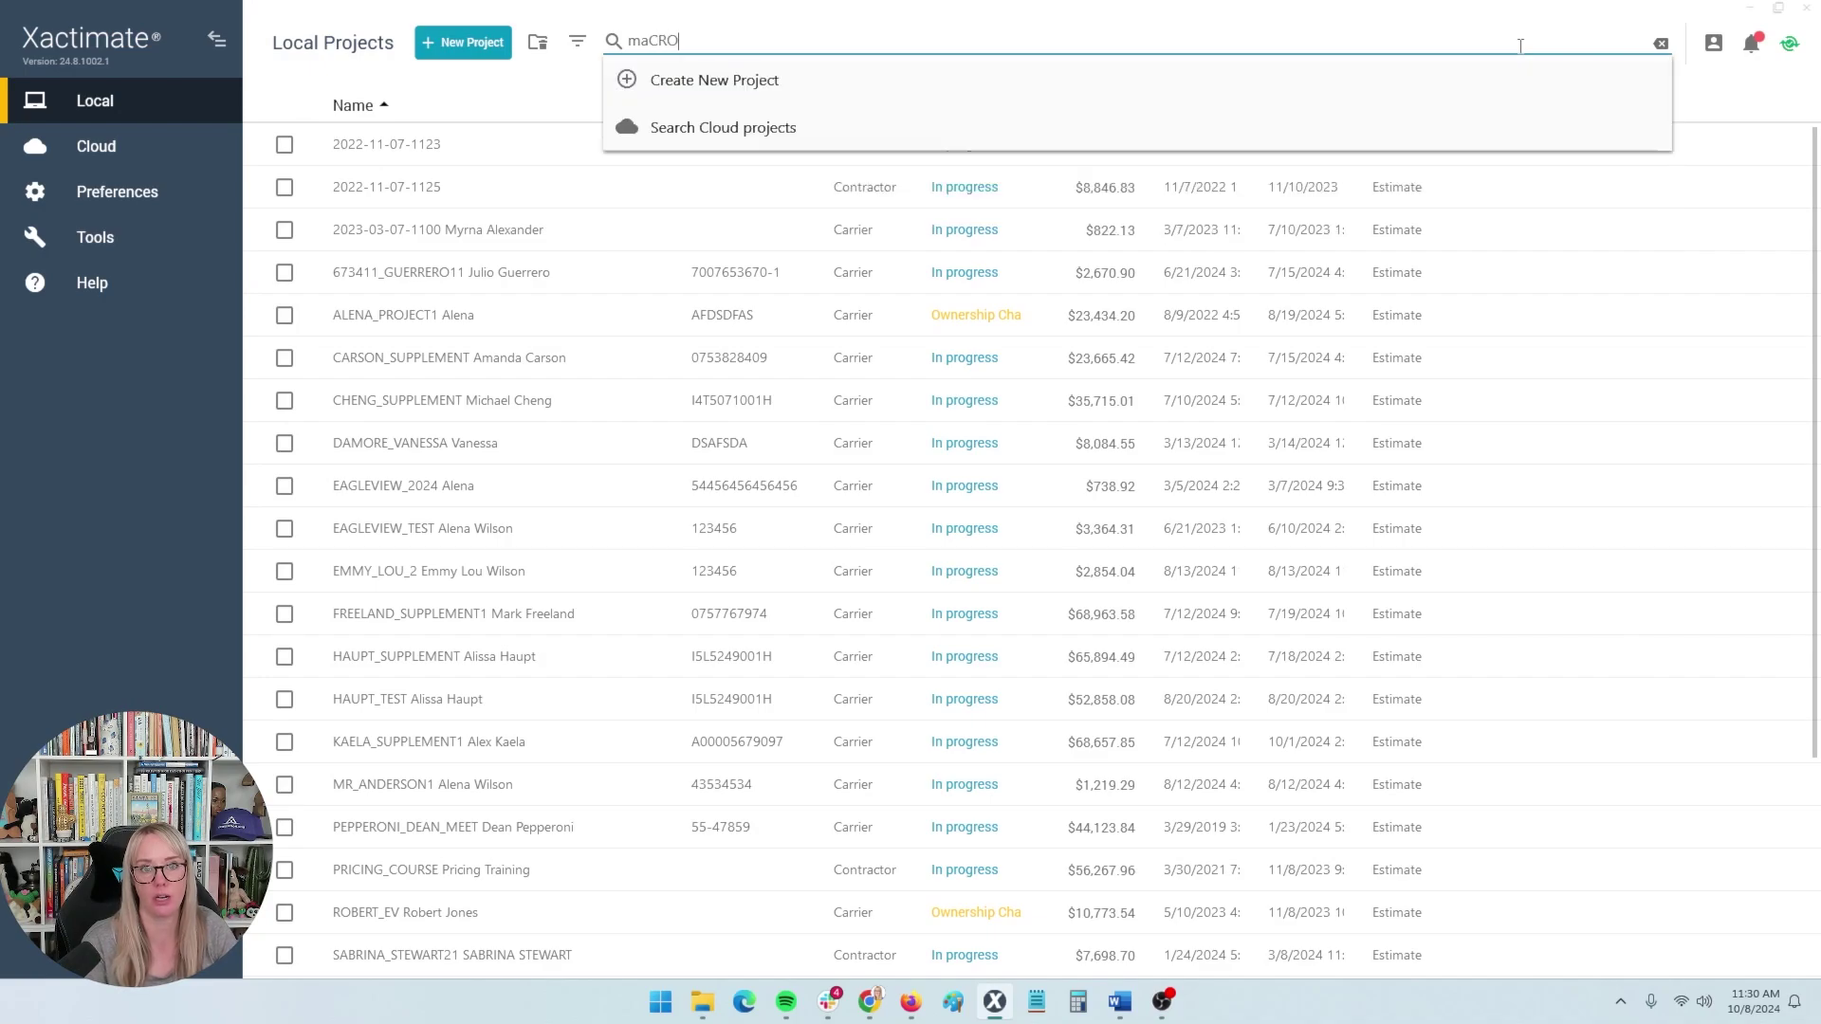
key(BackSpace)
key(BackSpace)
key(BackSpace)
key(BackSpace)
text(cros)
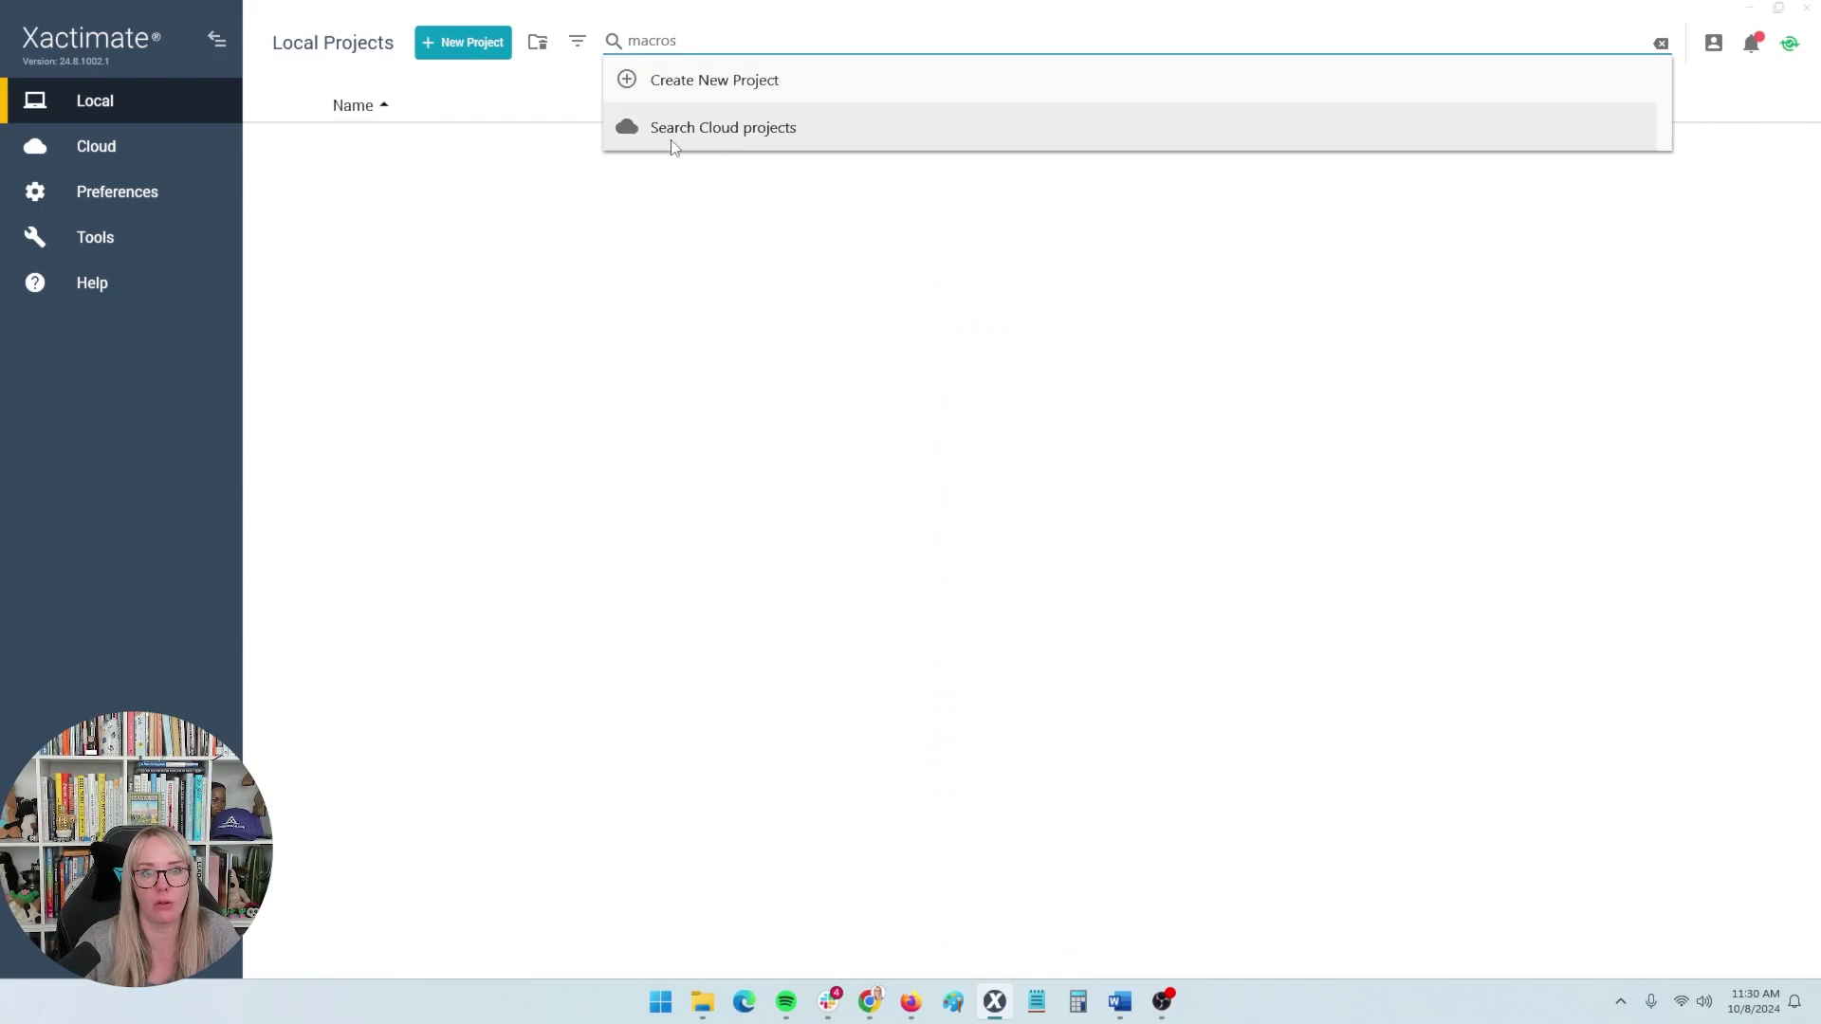
Search all cloud projects for "macros".
click(727, 133)
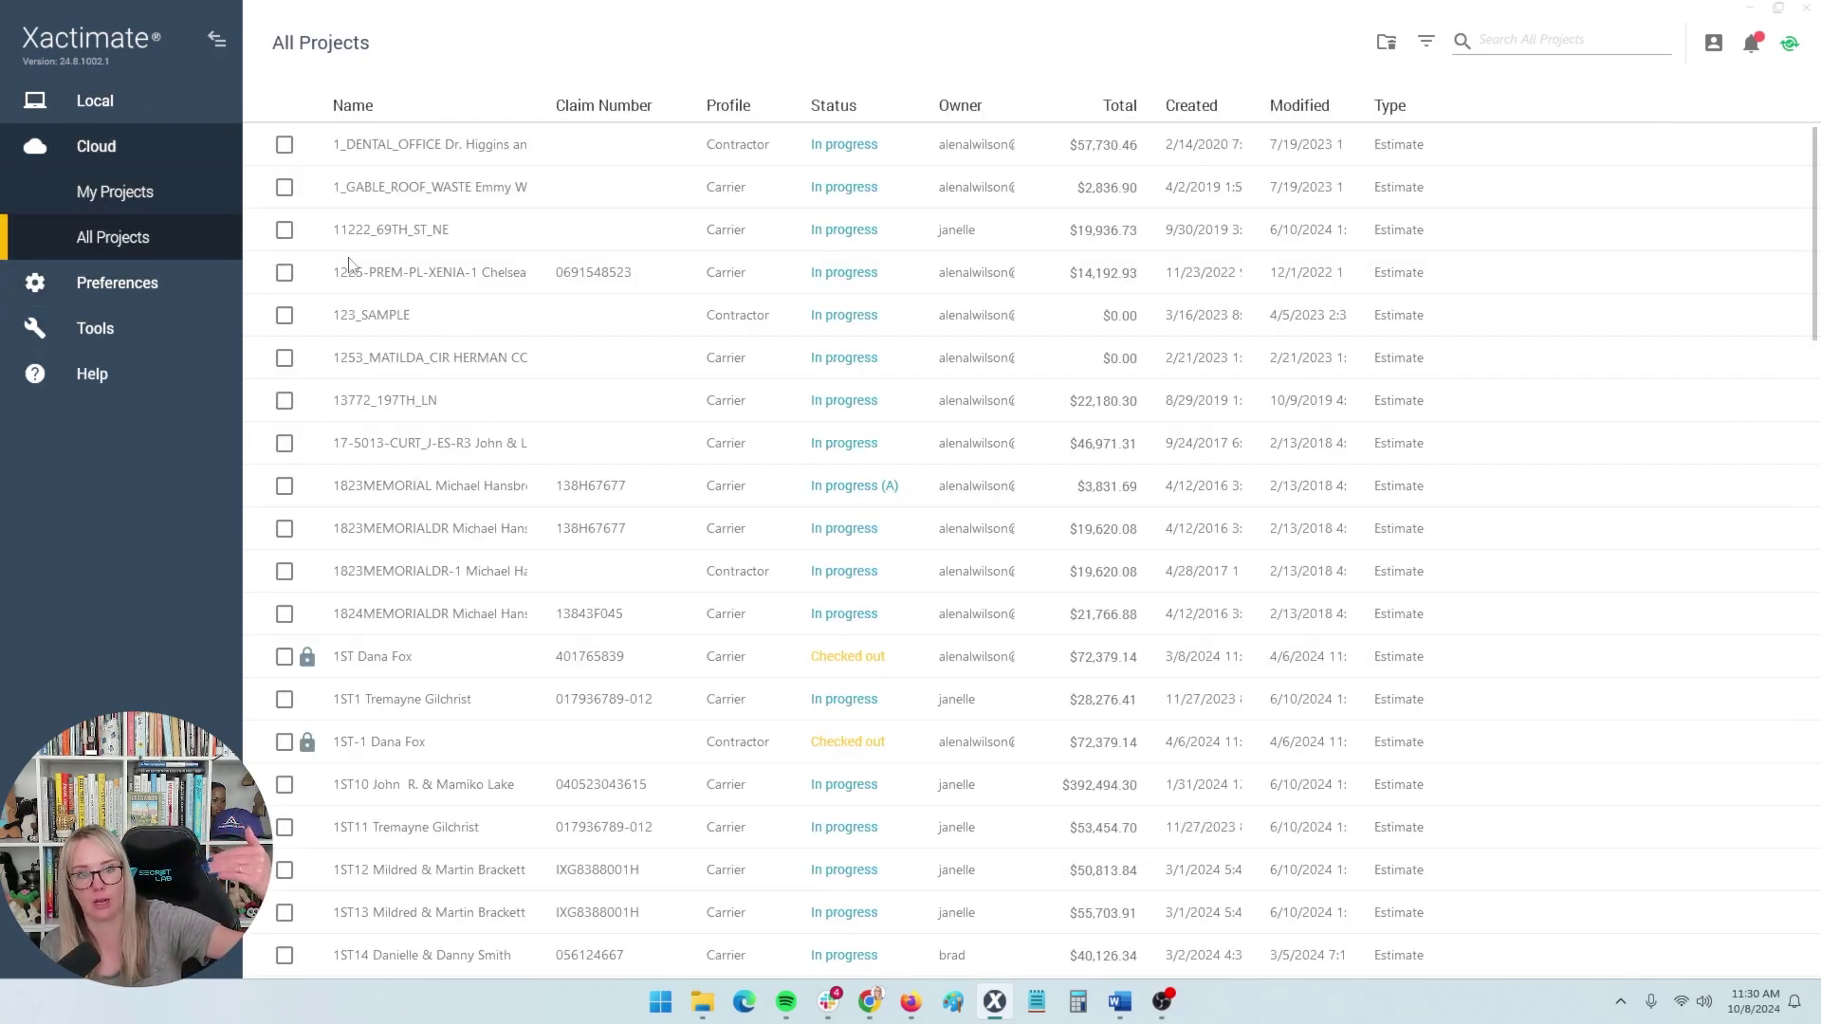
click(1590, 42)
text(macros)
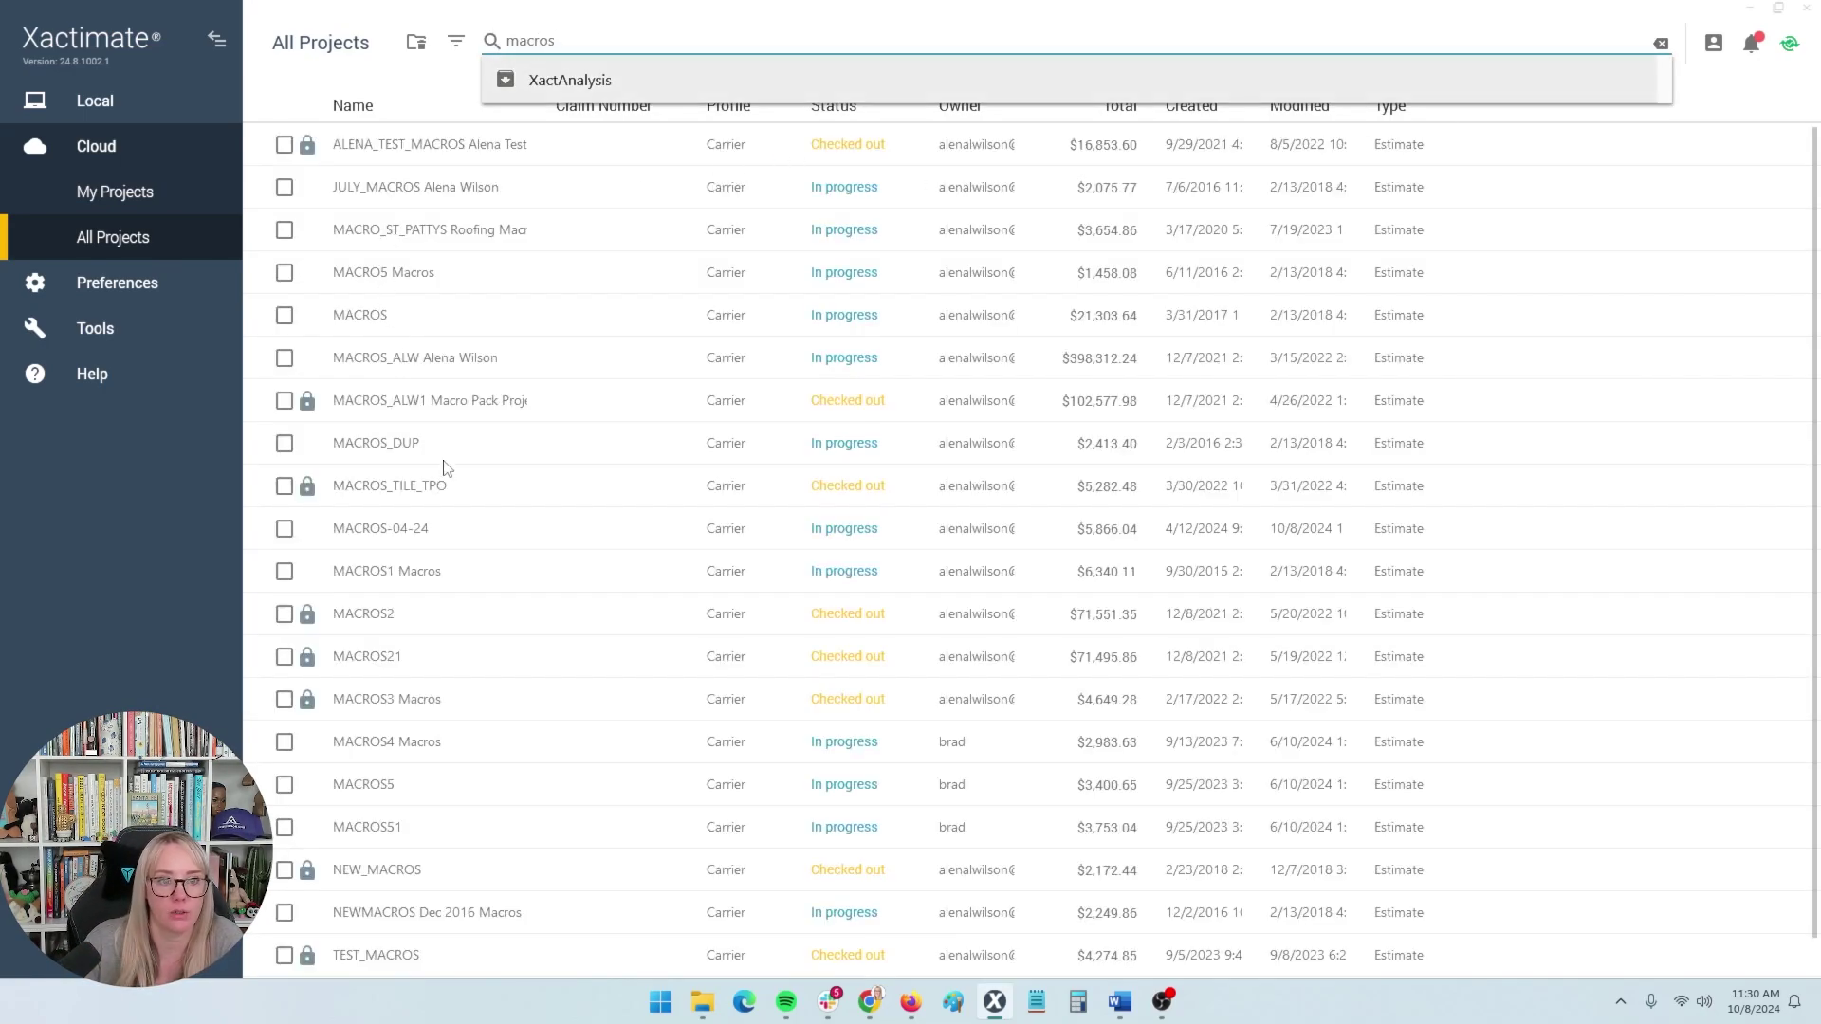
Download the MACROS-04-24 project from the cloud to the local computer.
click(463, 539)
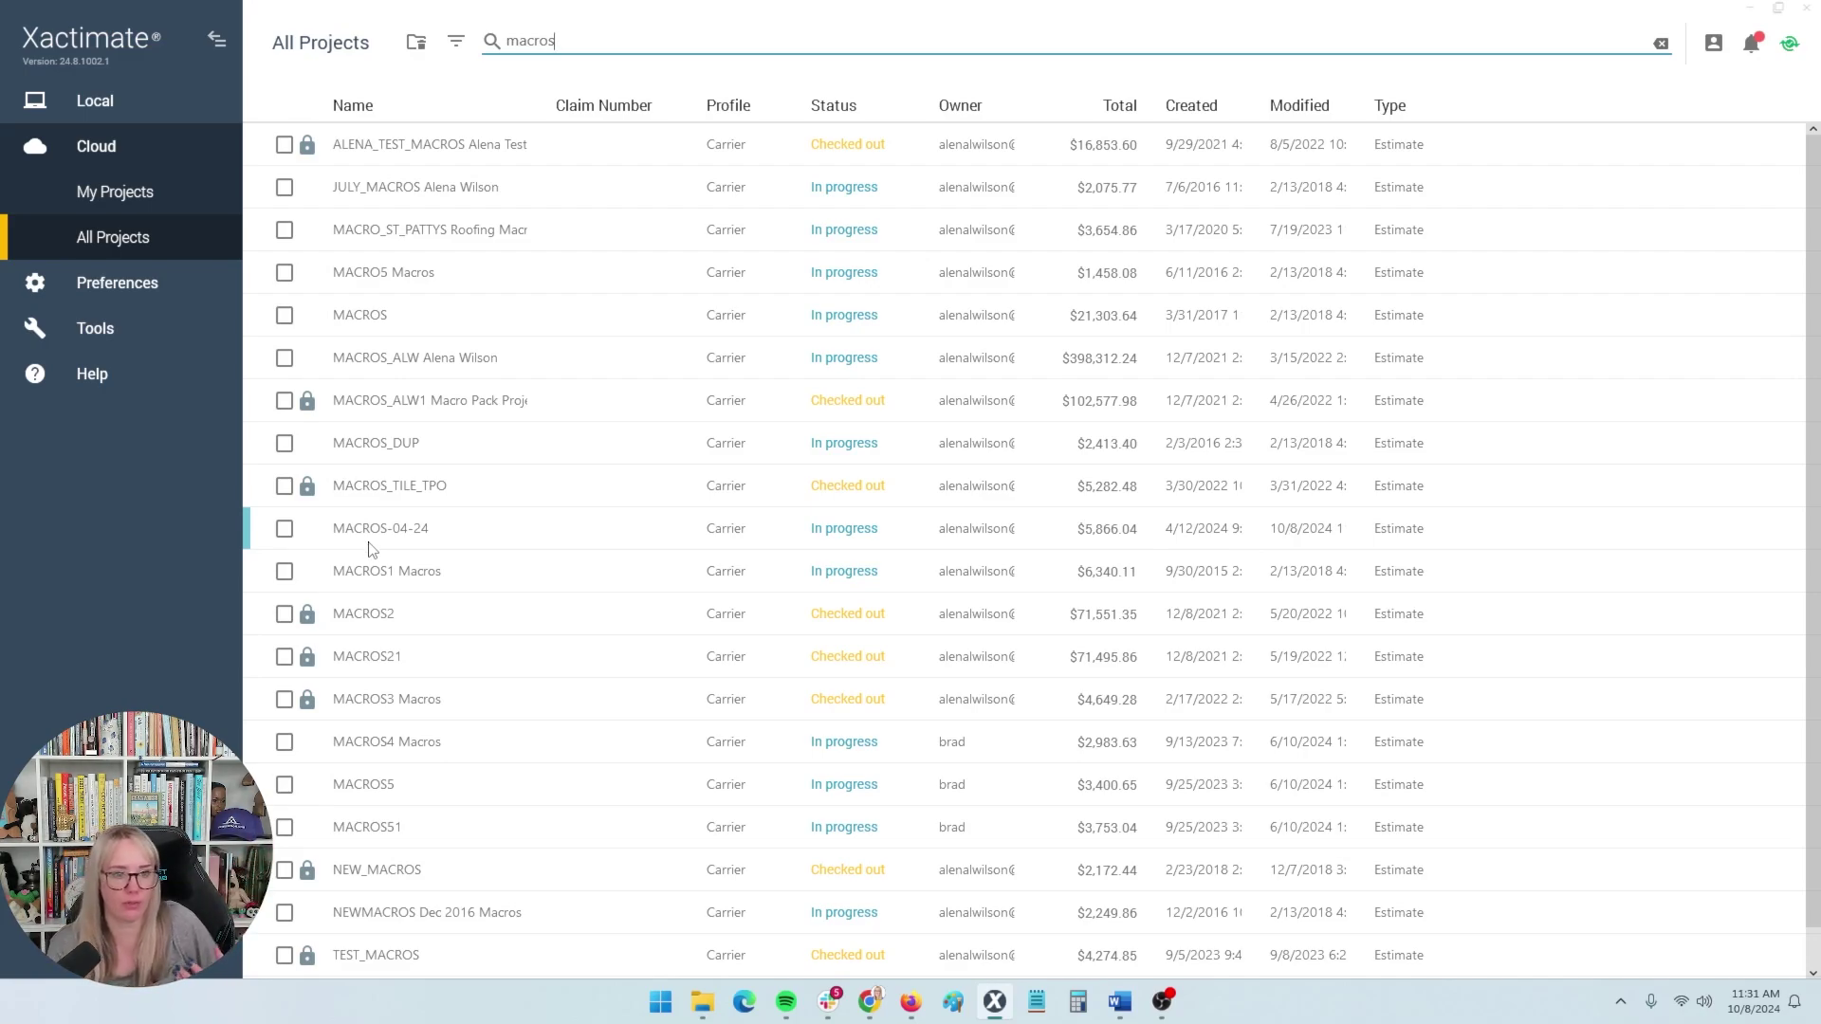
click(324, 542)
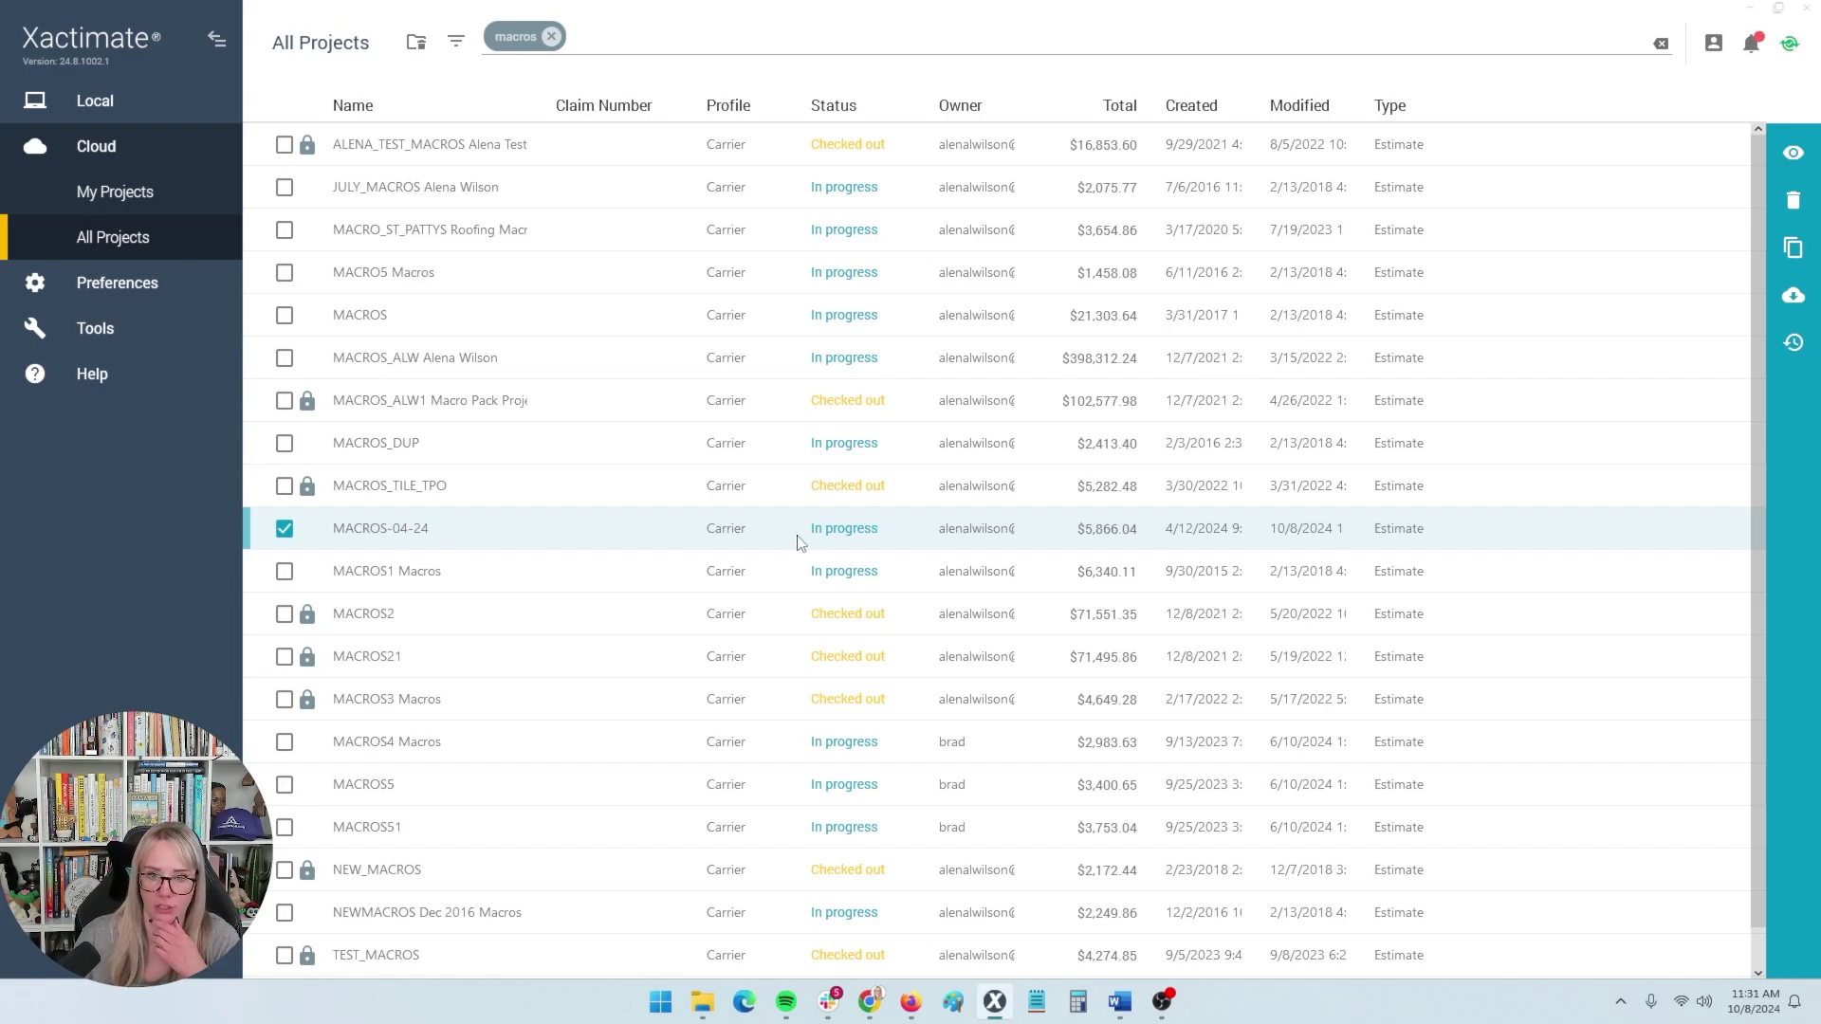
click(1795, 297)
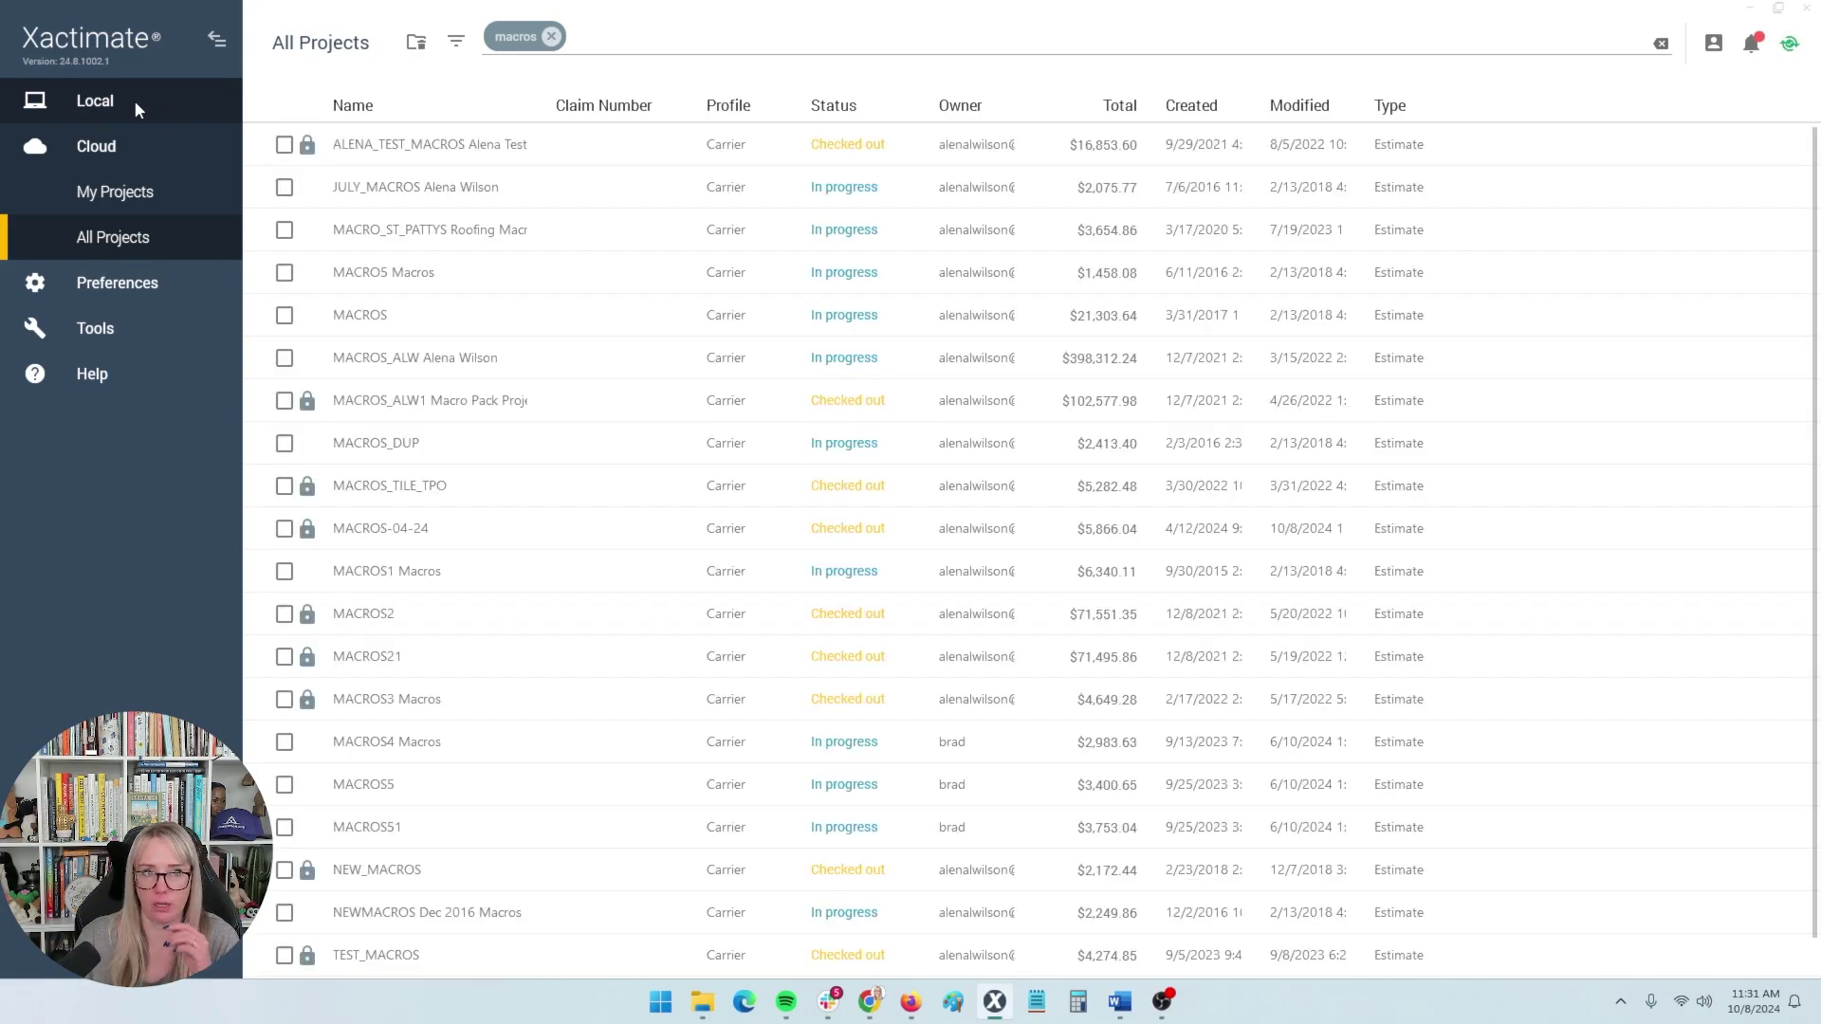
Open the data request options for the local MACROS-04-24 project and cancel without placing an order.
click(134, 101)
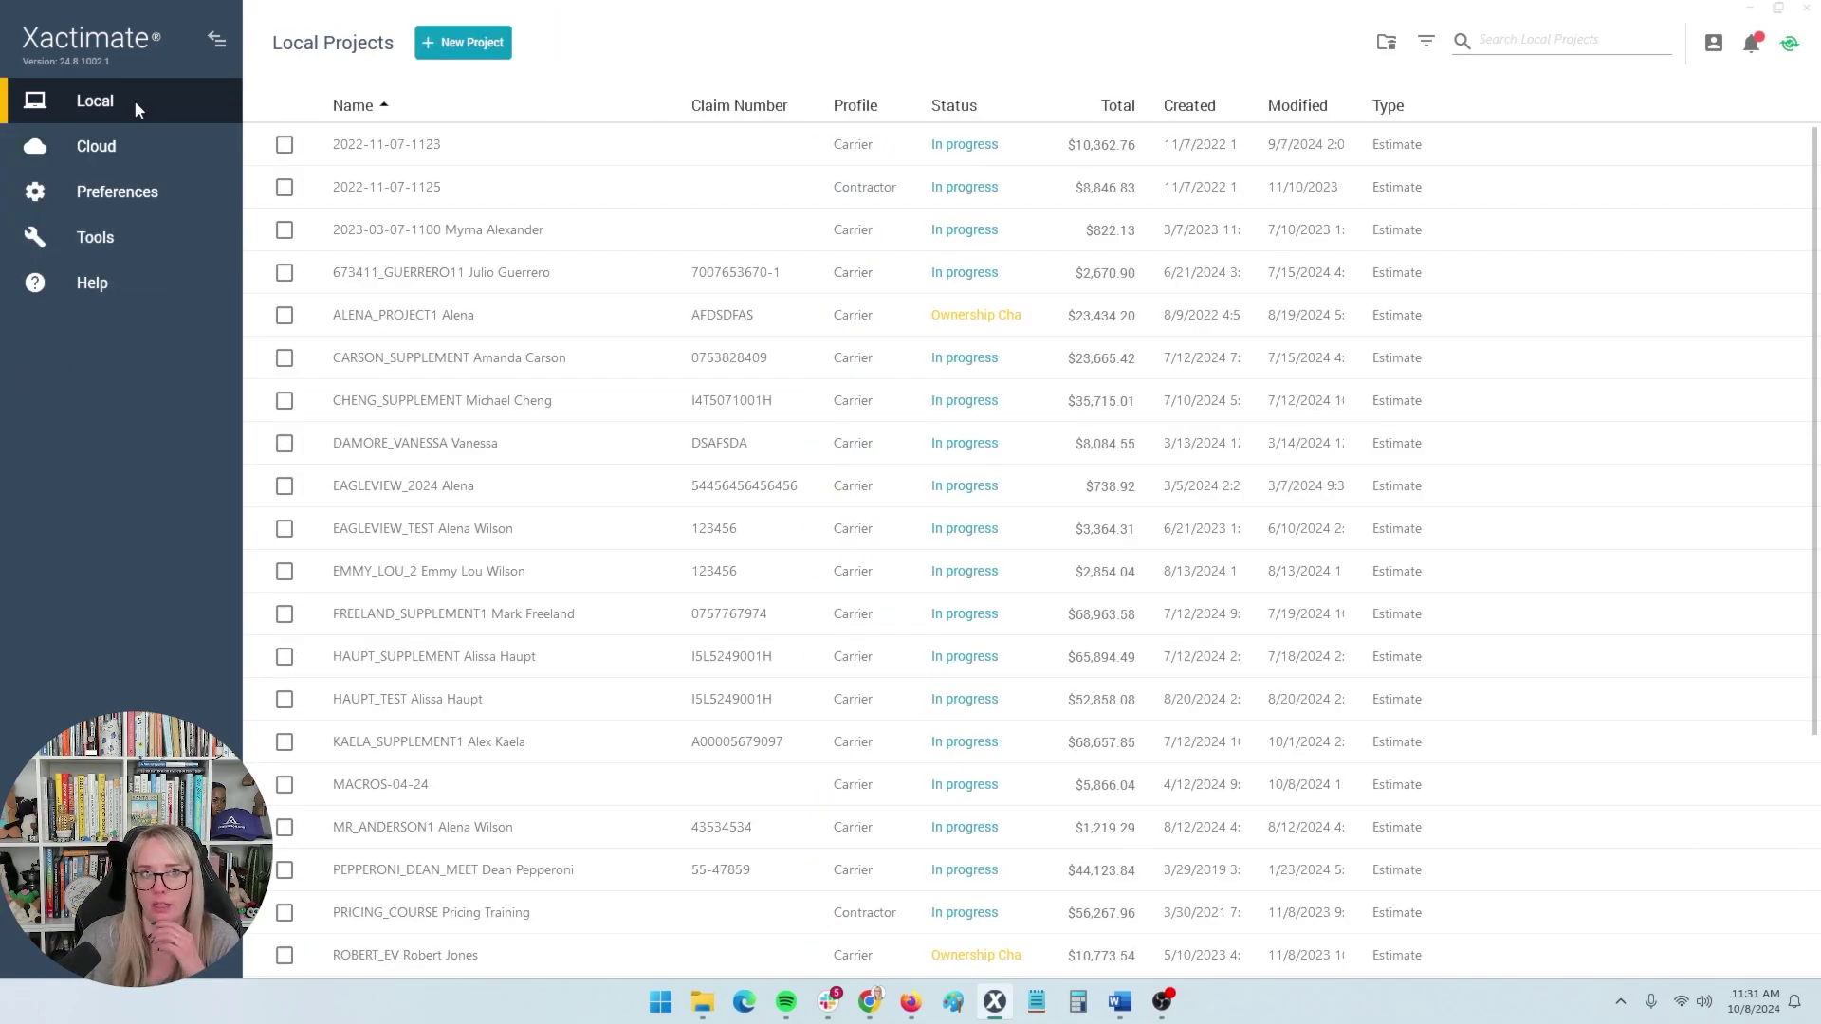
click(450, 784)
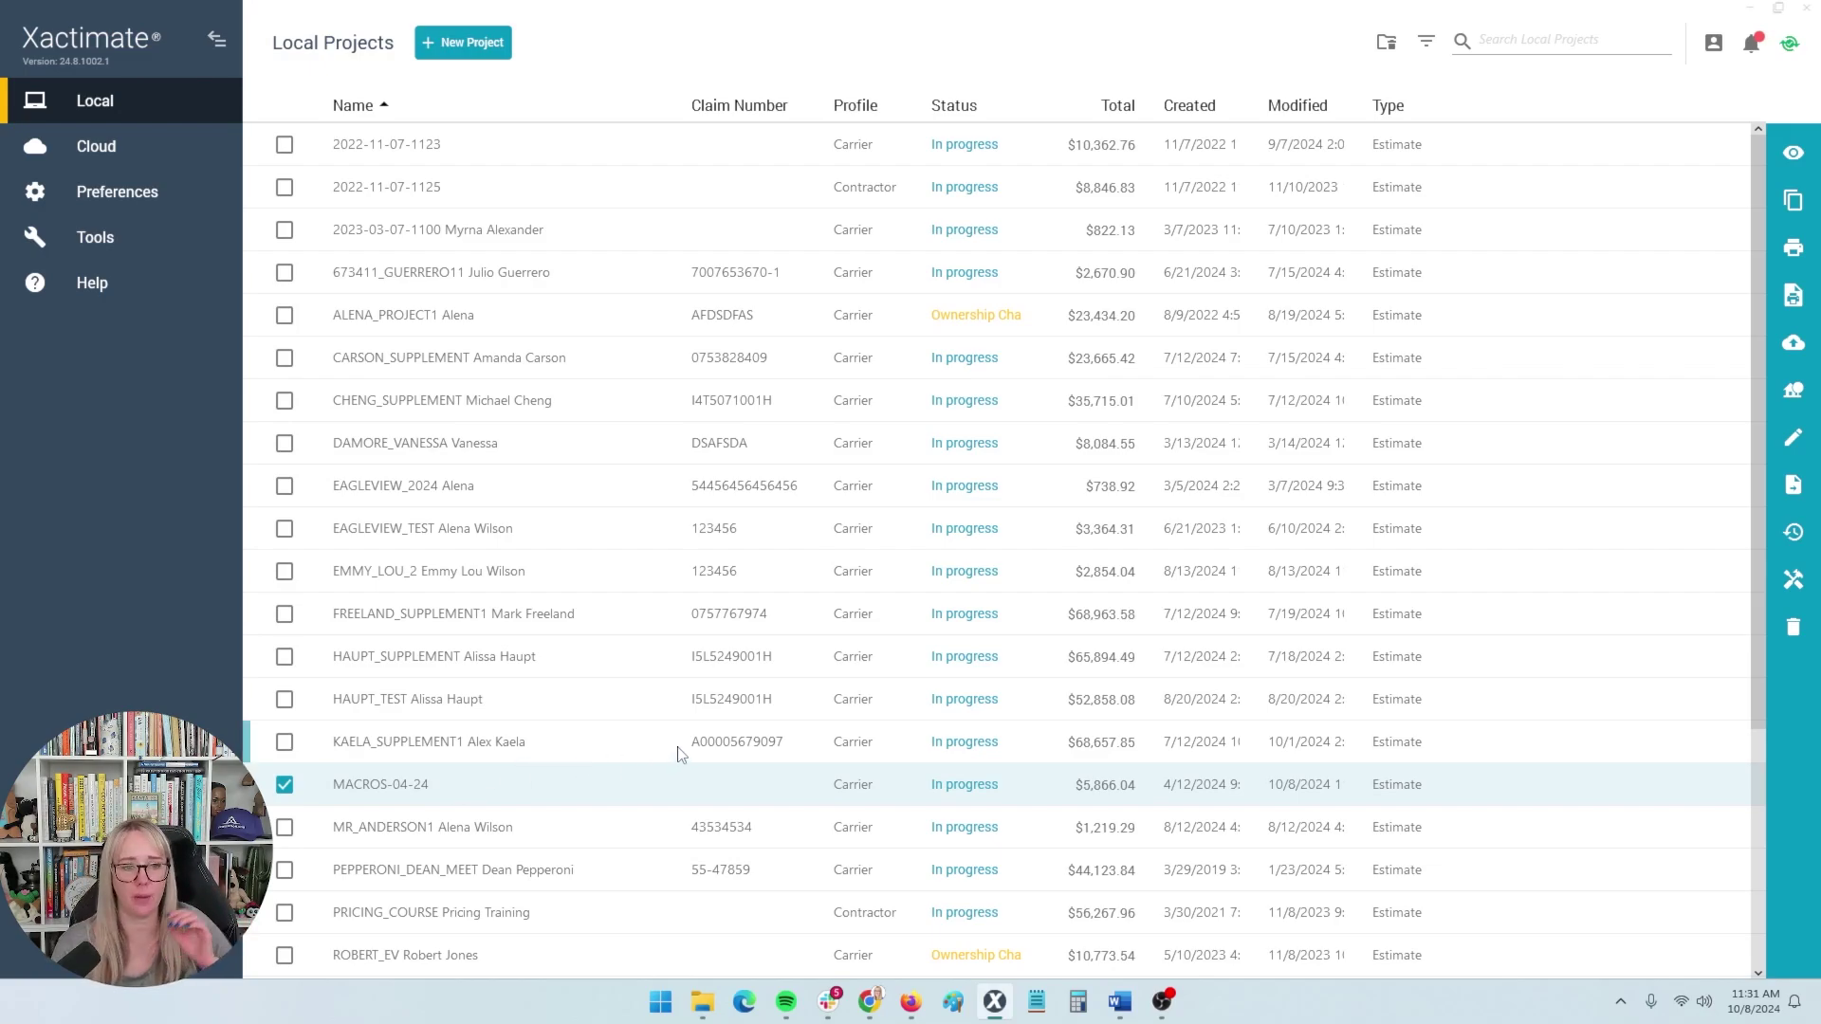
click(1795, 399)
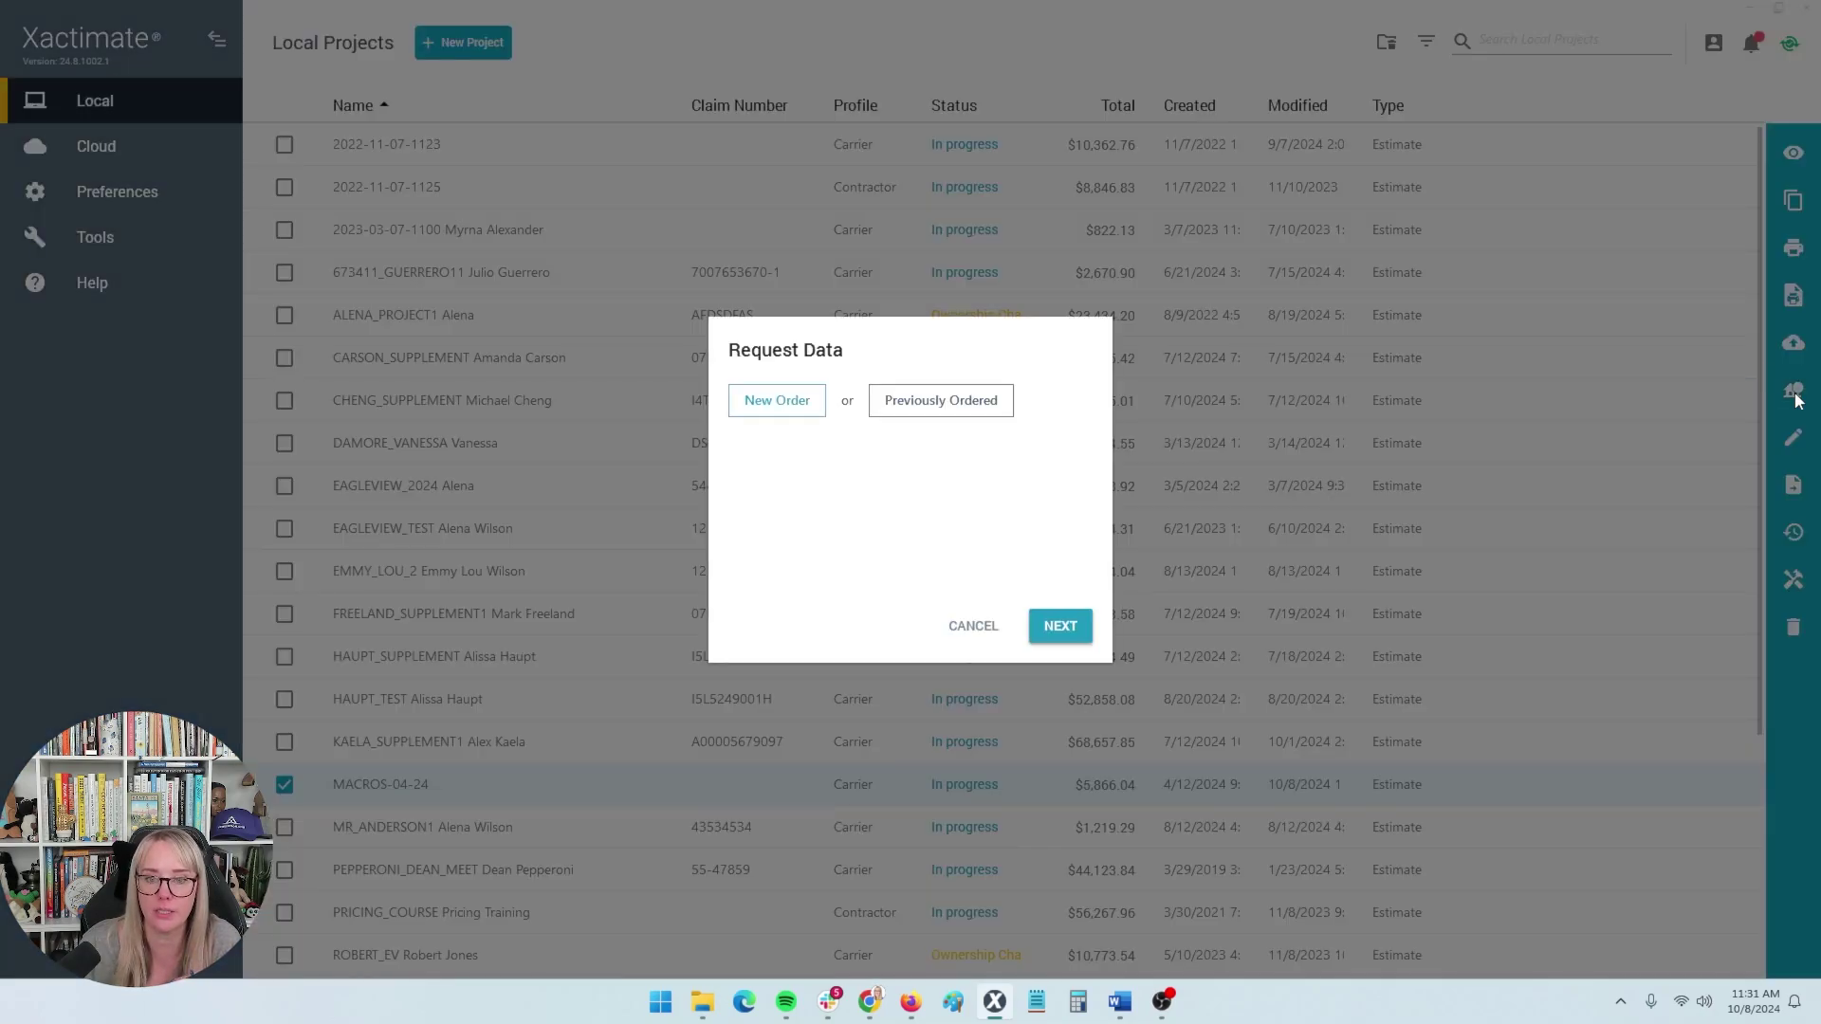
click(973, 627)
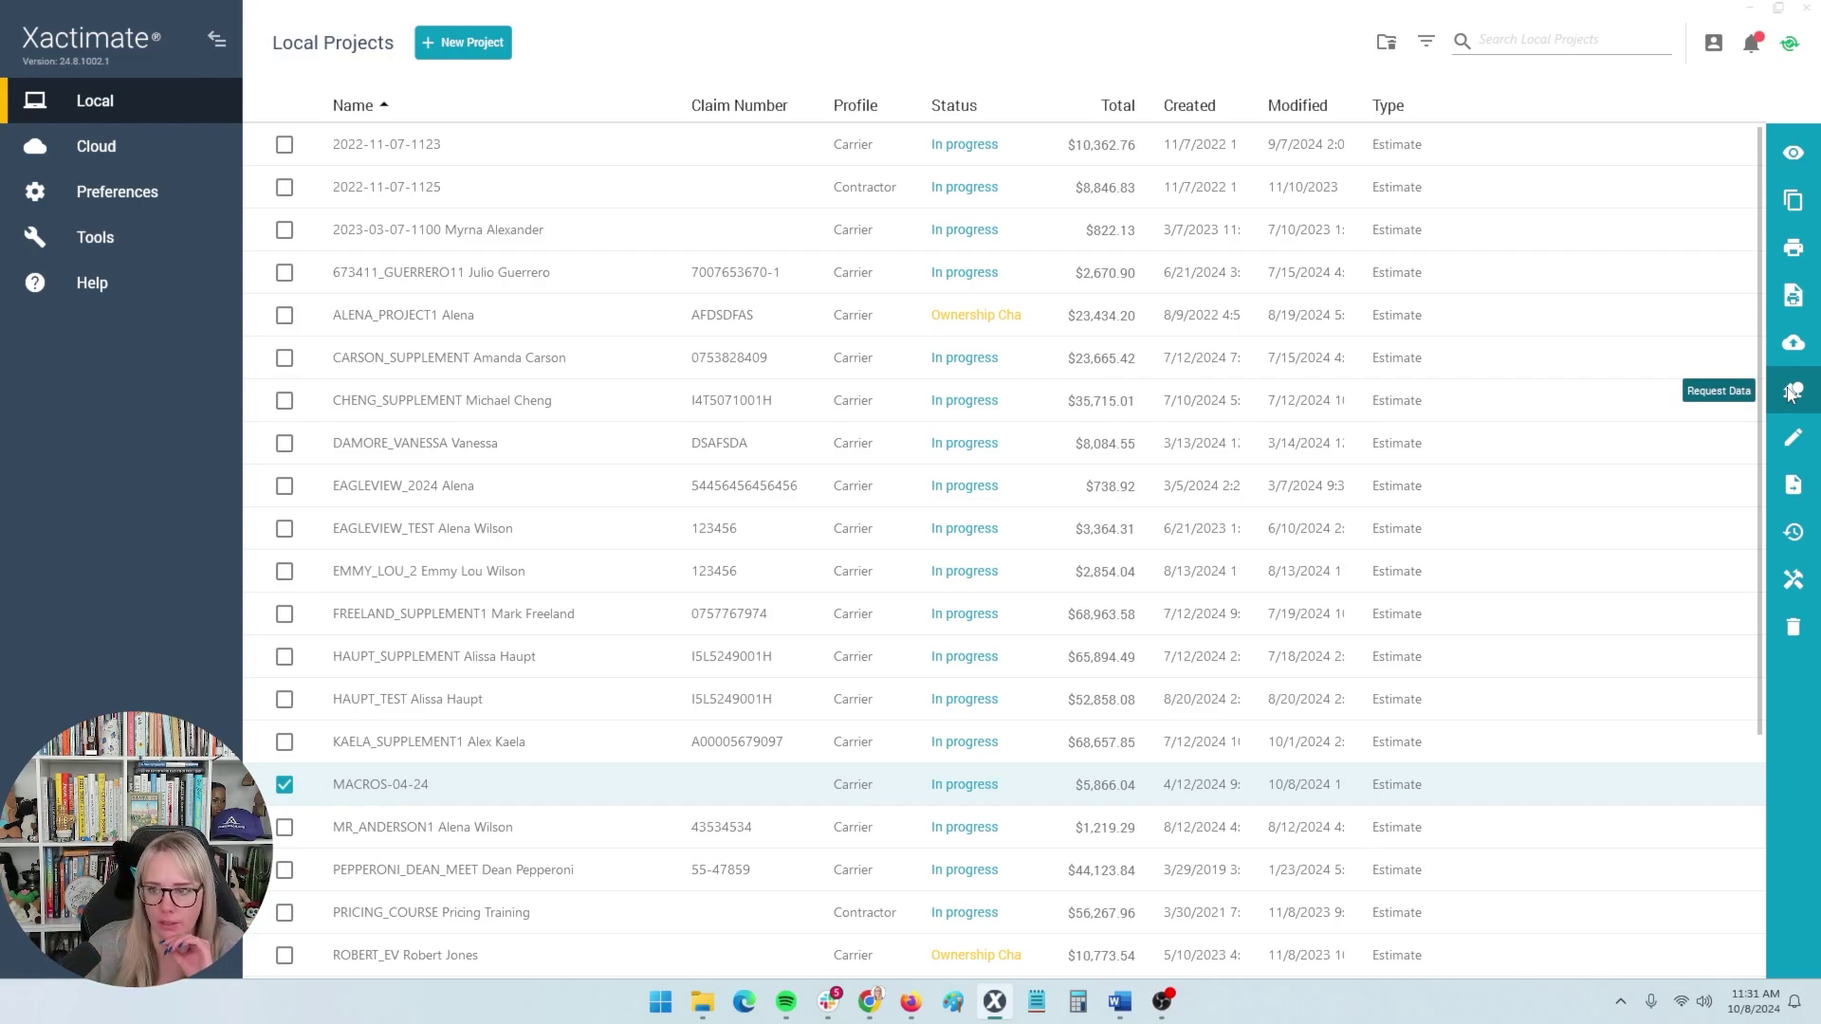
Open the local MACROS-04-24 project for editing, close it again and reselect it among the local projects.
click(1793, 439)
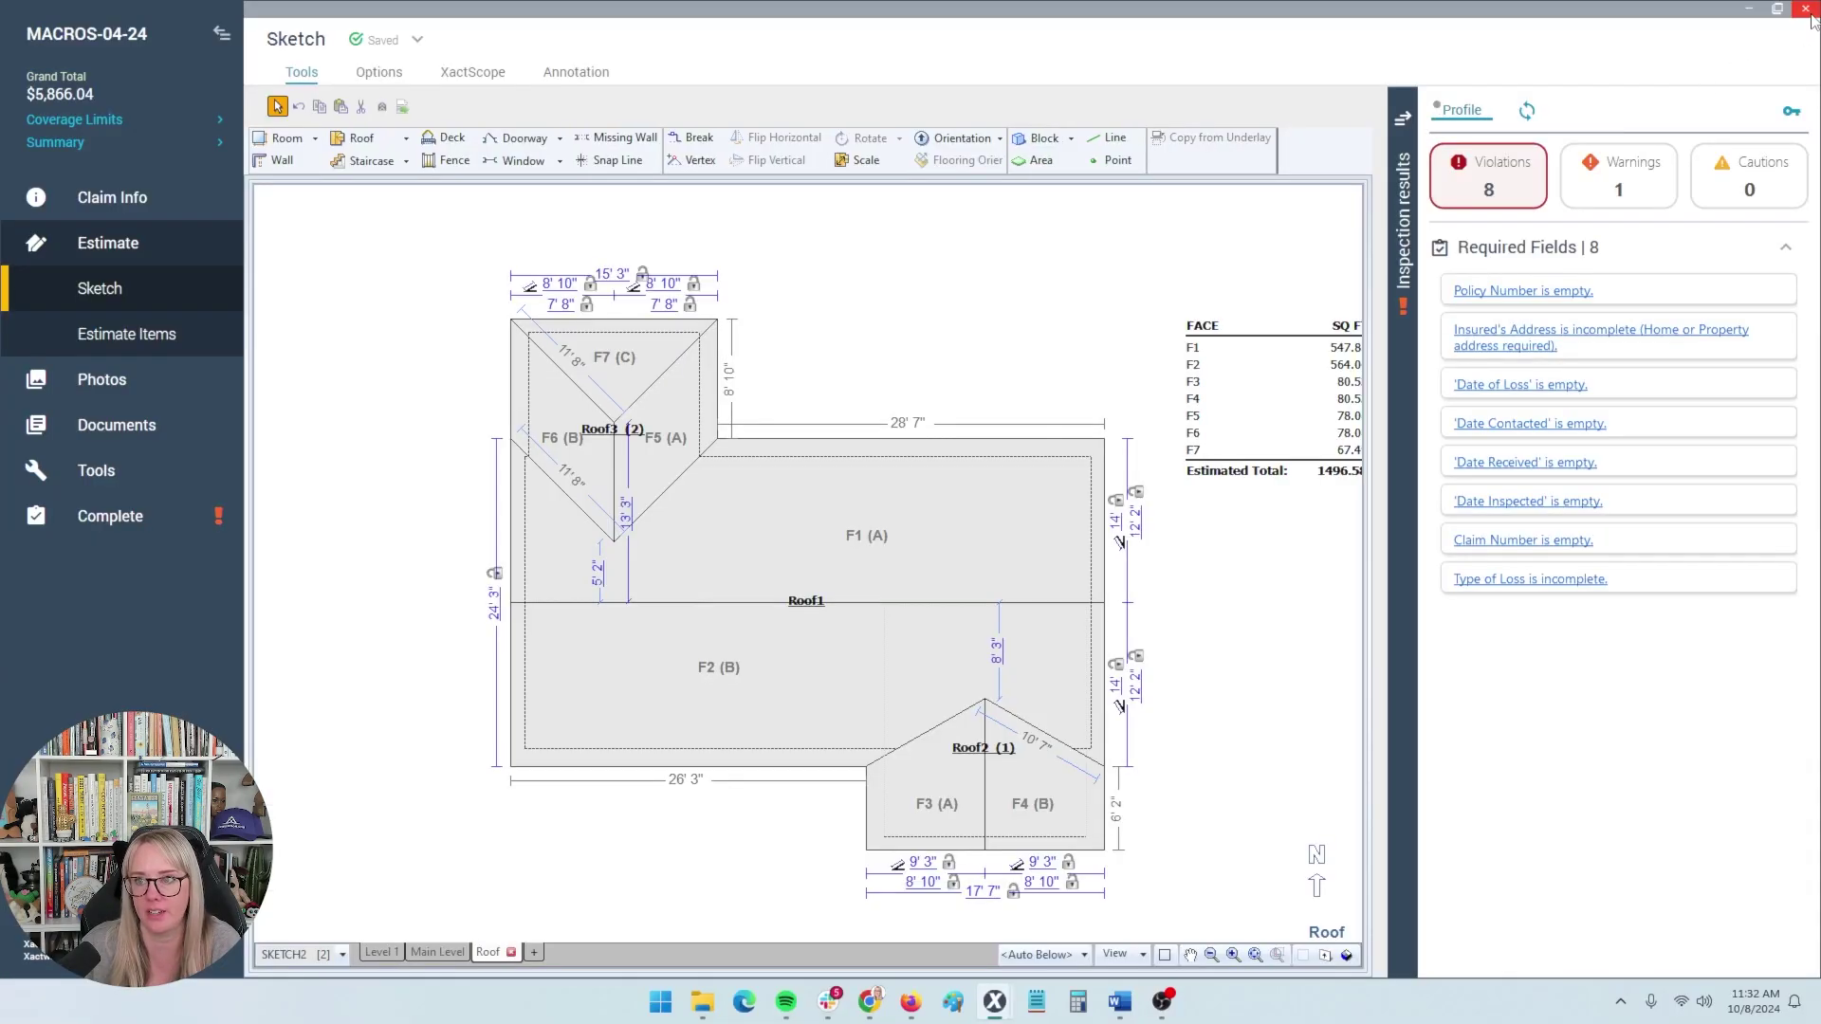
click(1807, 8)
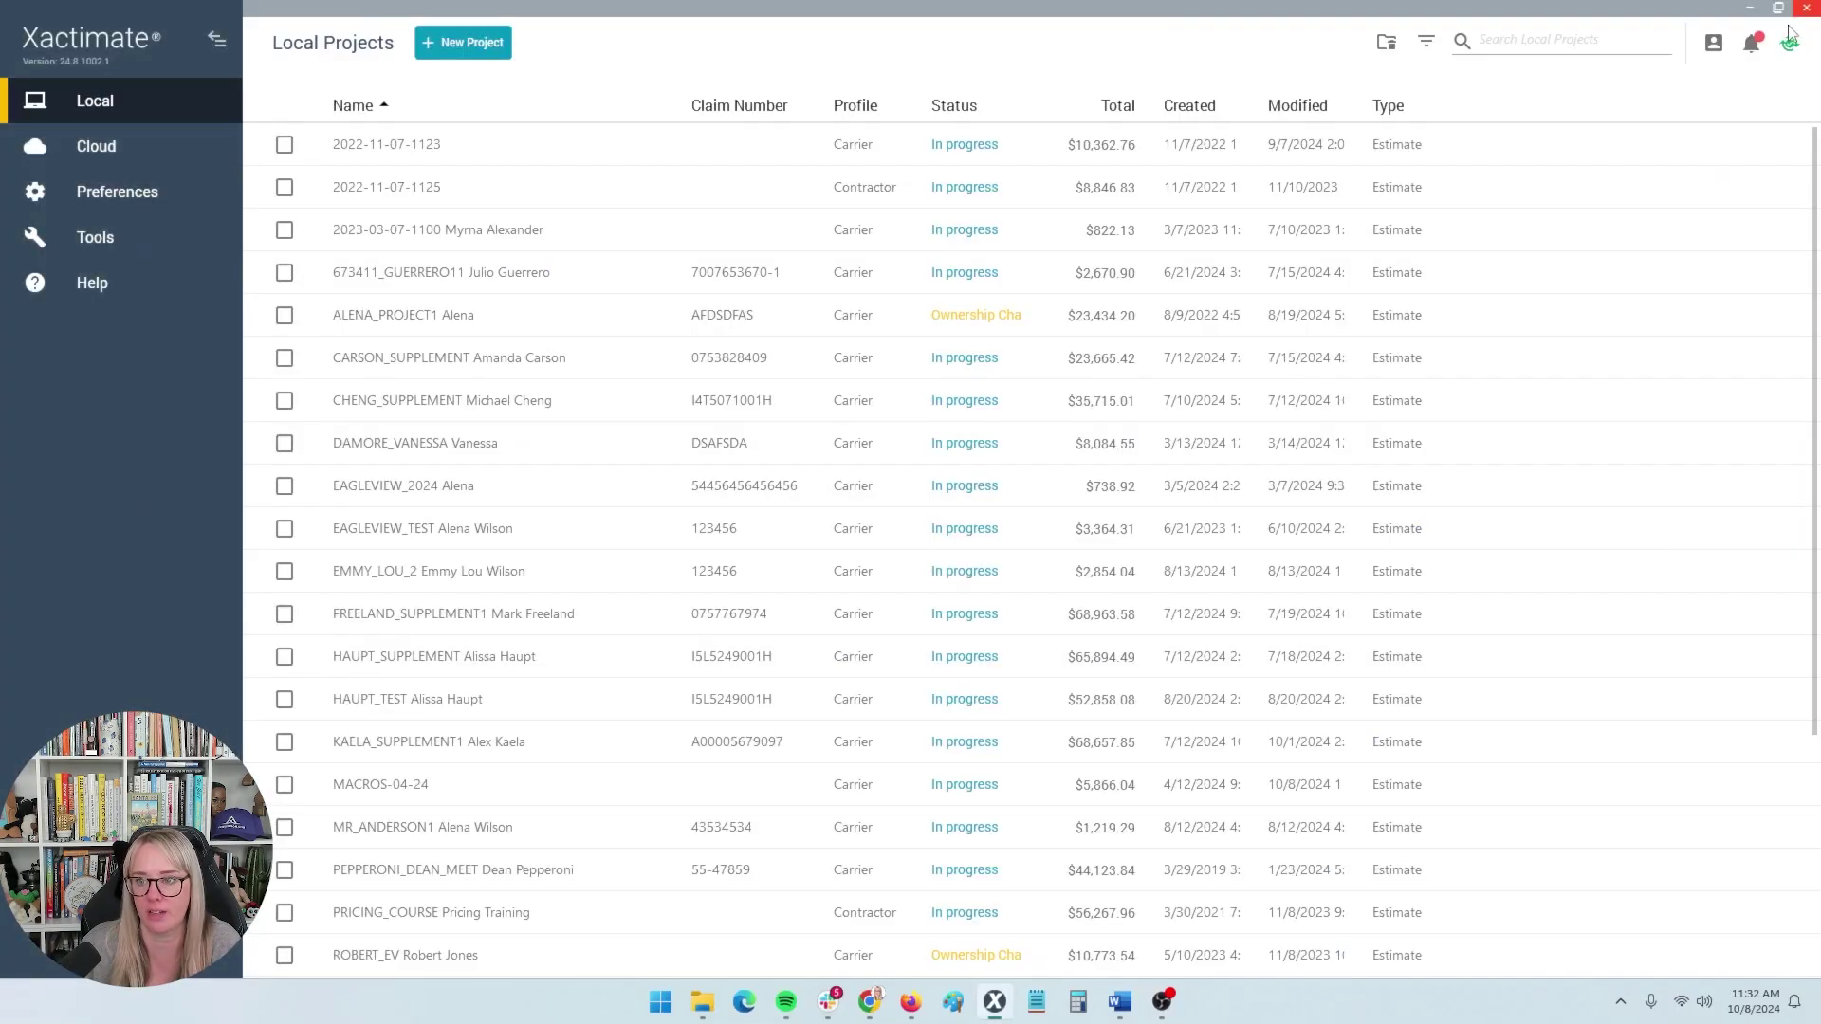
click(284, 785)
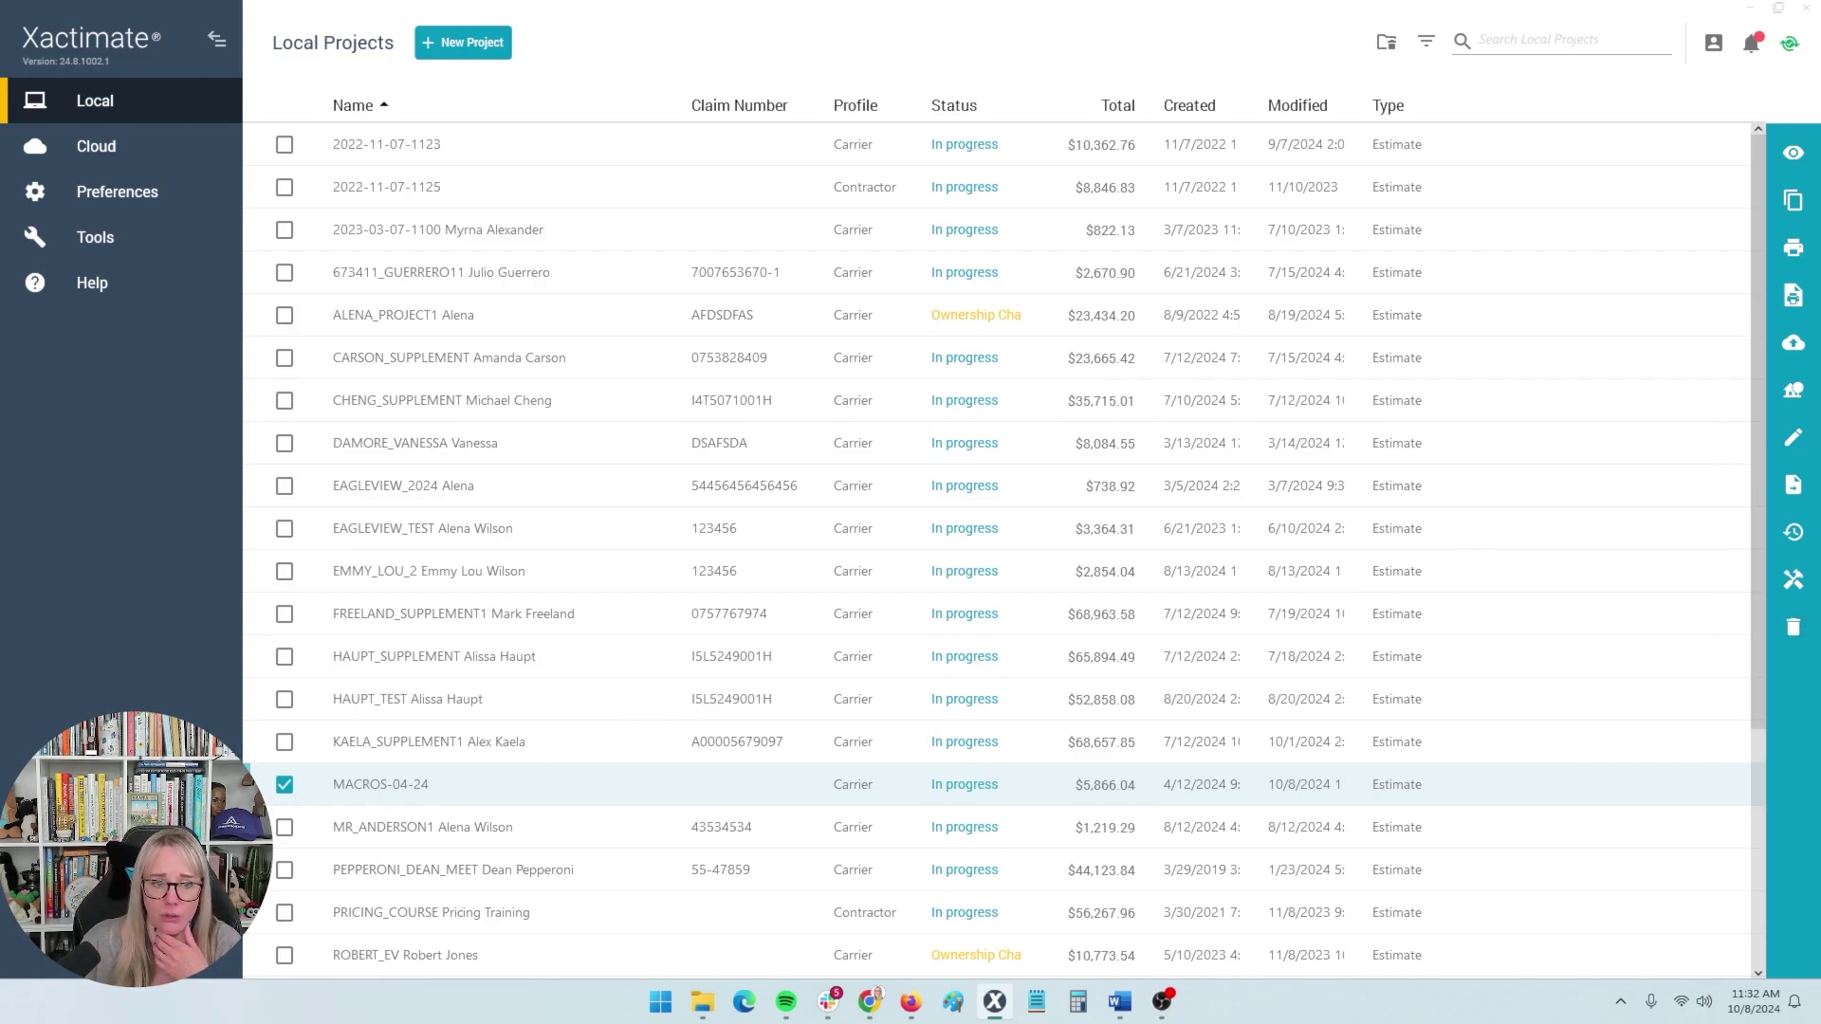
Check the status of MACROS-04-24 among all cloud projects and glance at the Xactimate online sign-in page in Chrome.
click(129, 153)
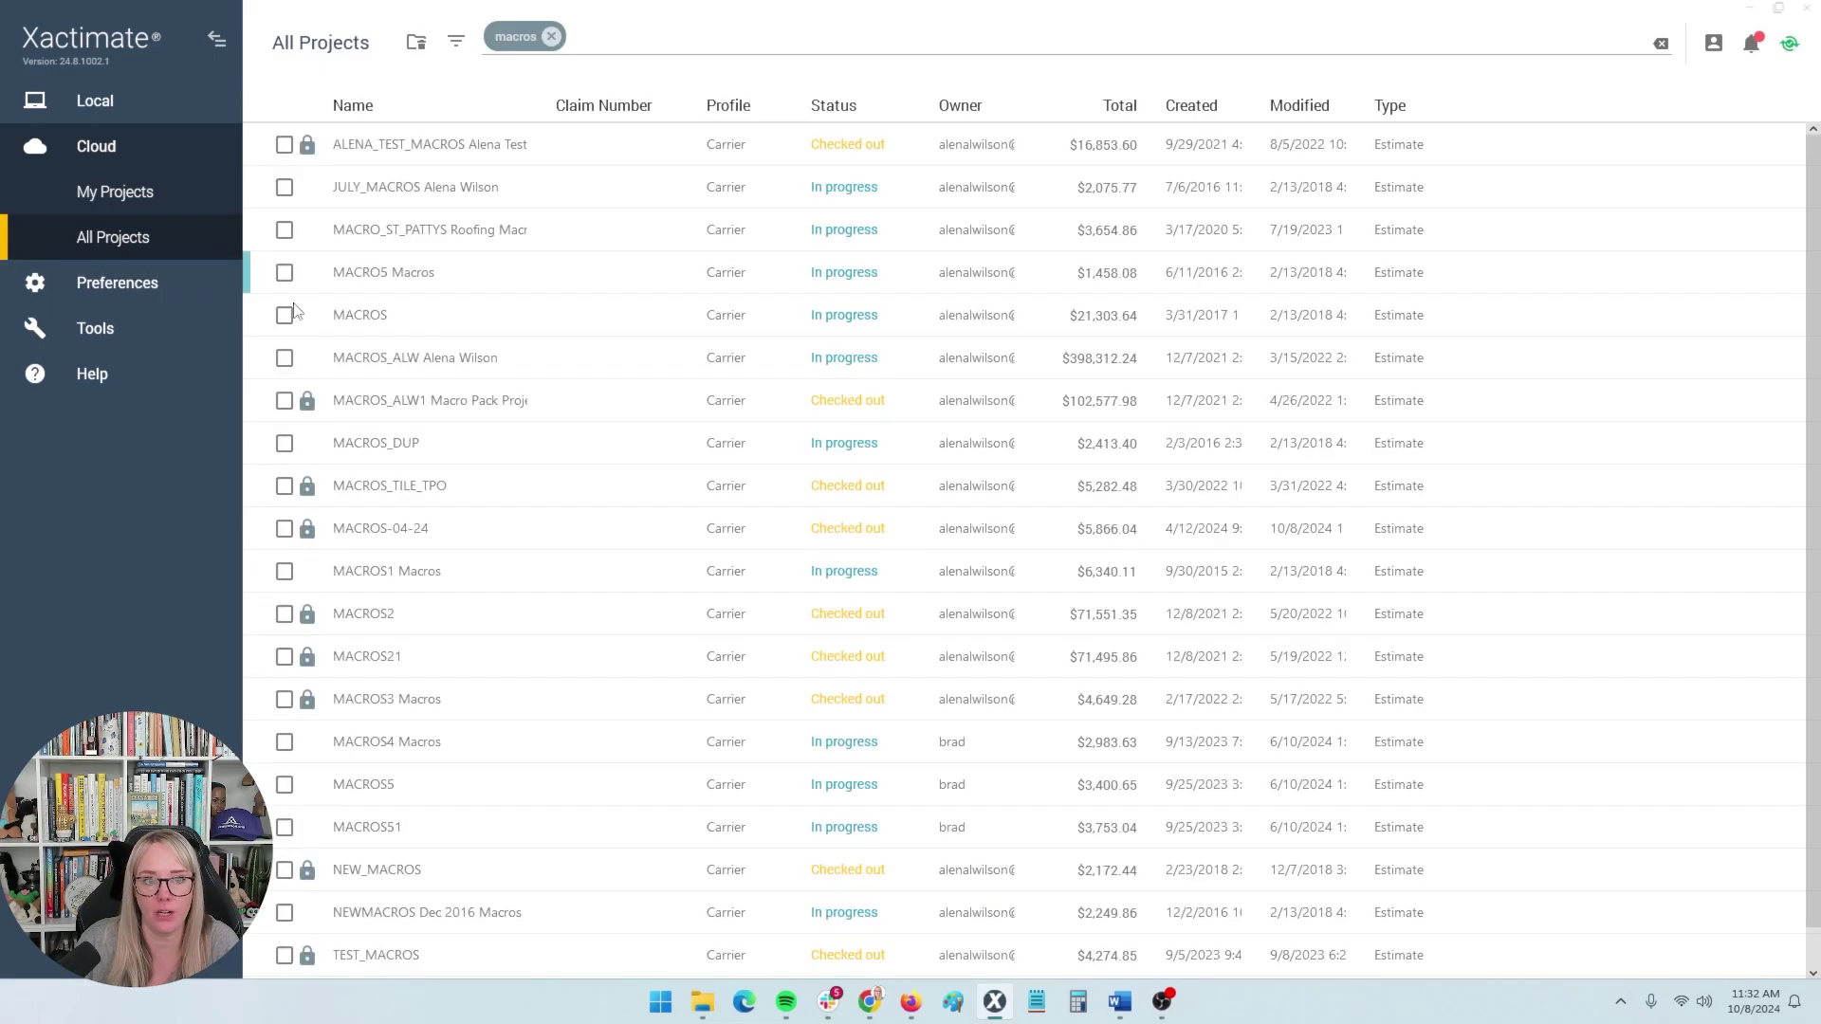
click(282, 532)
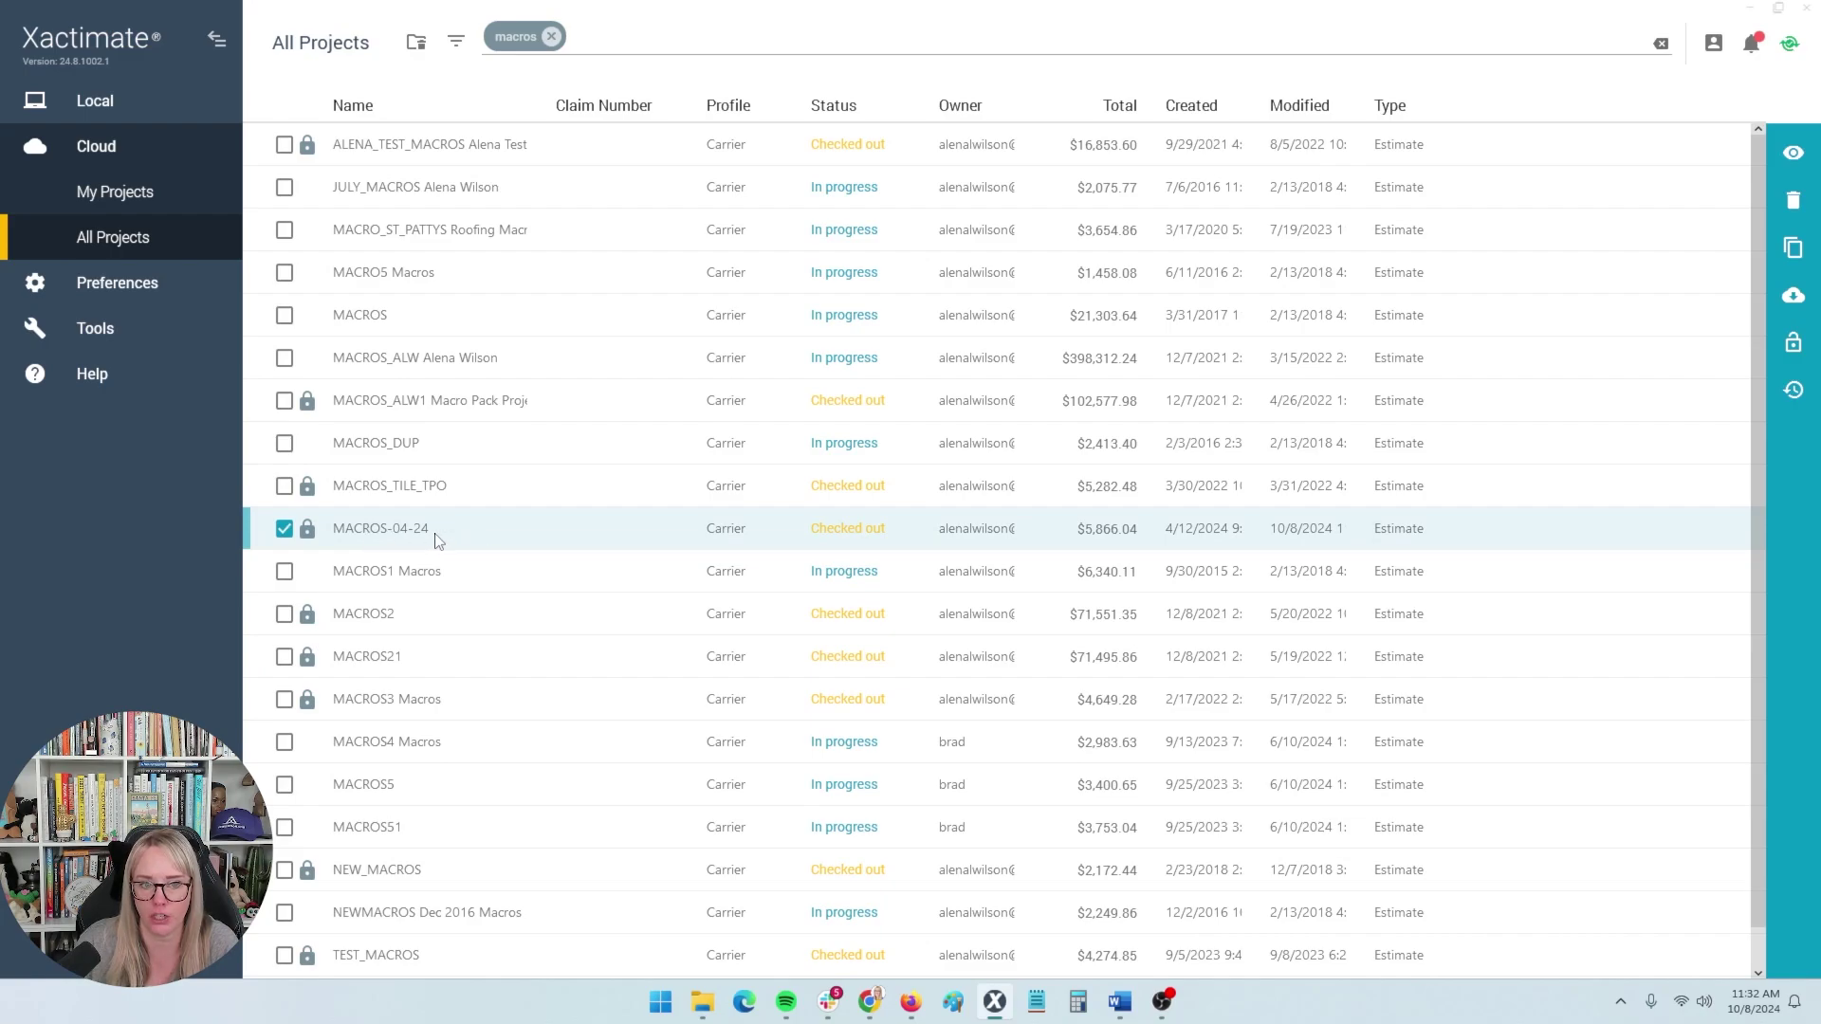
click(849, 542)
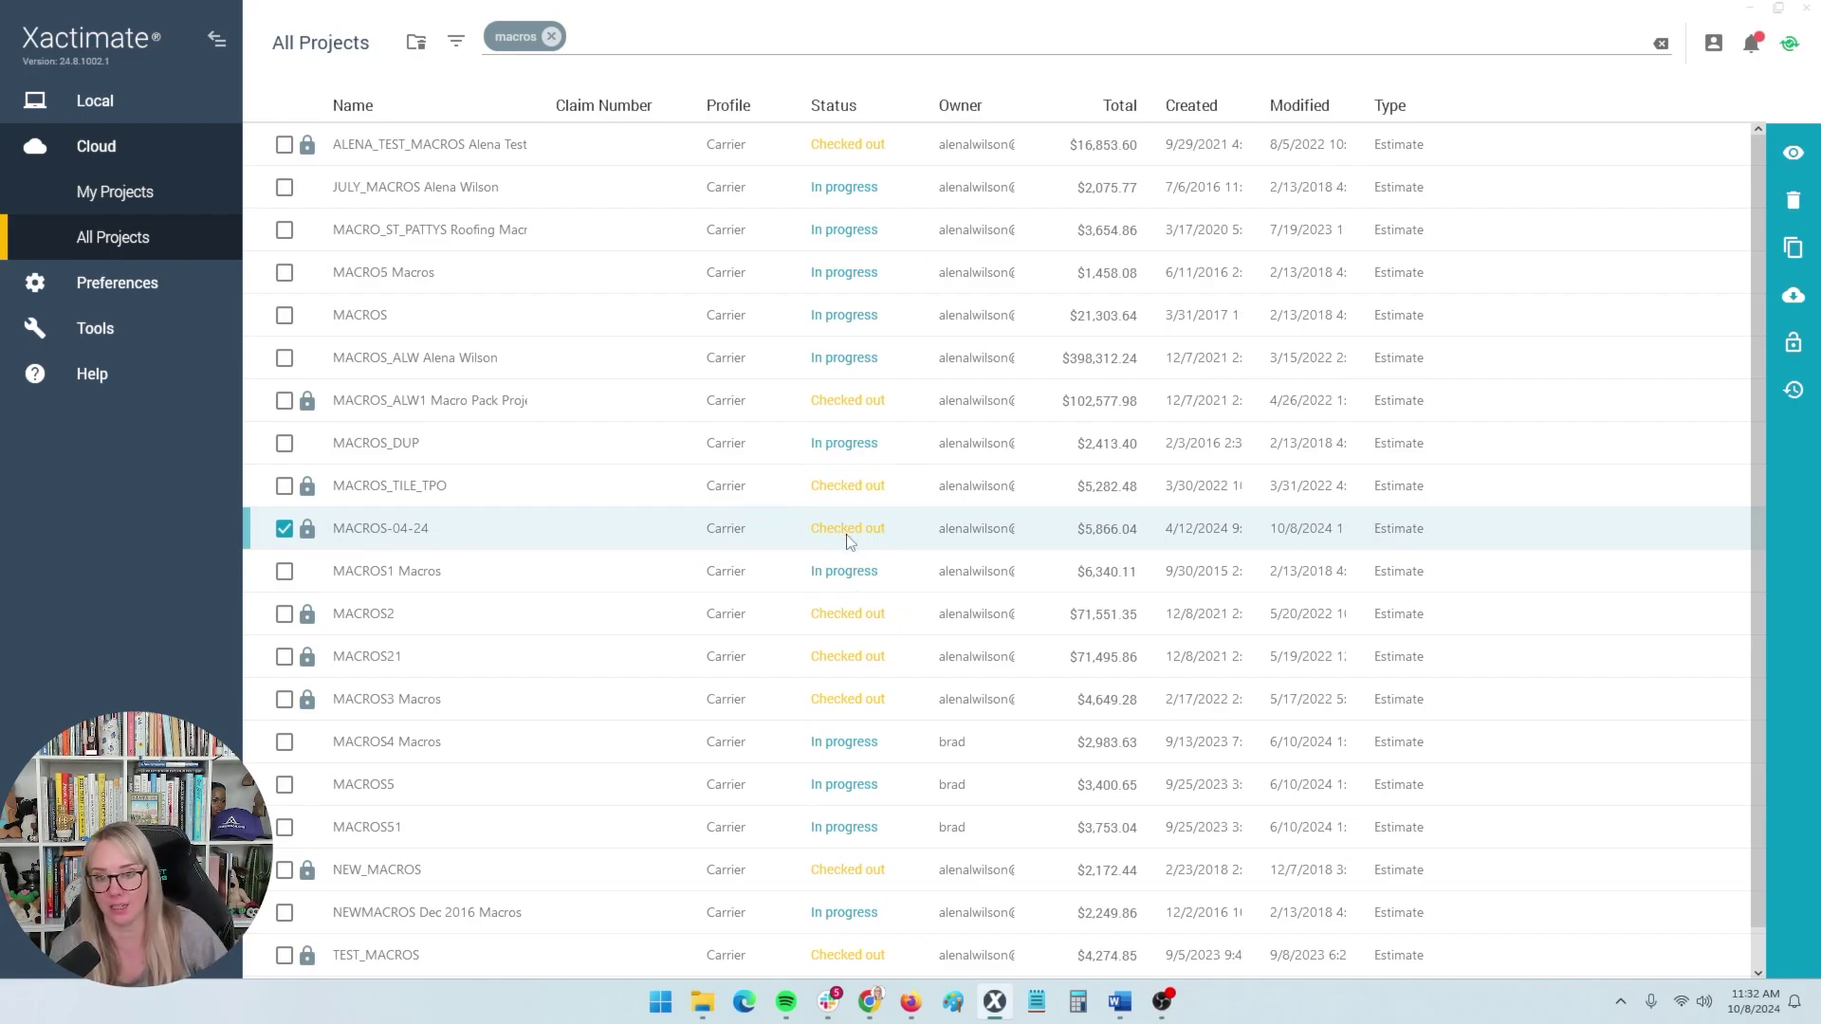
click(871, 1005)
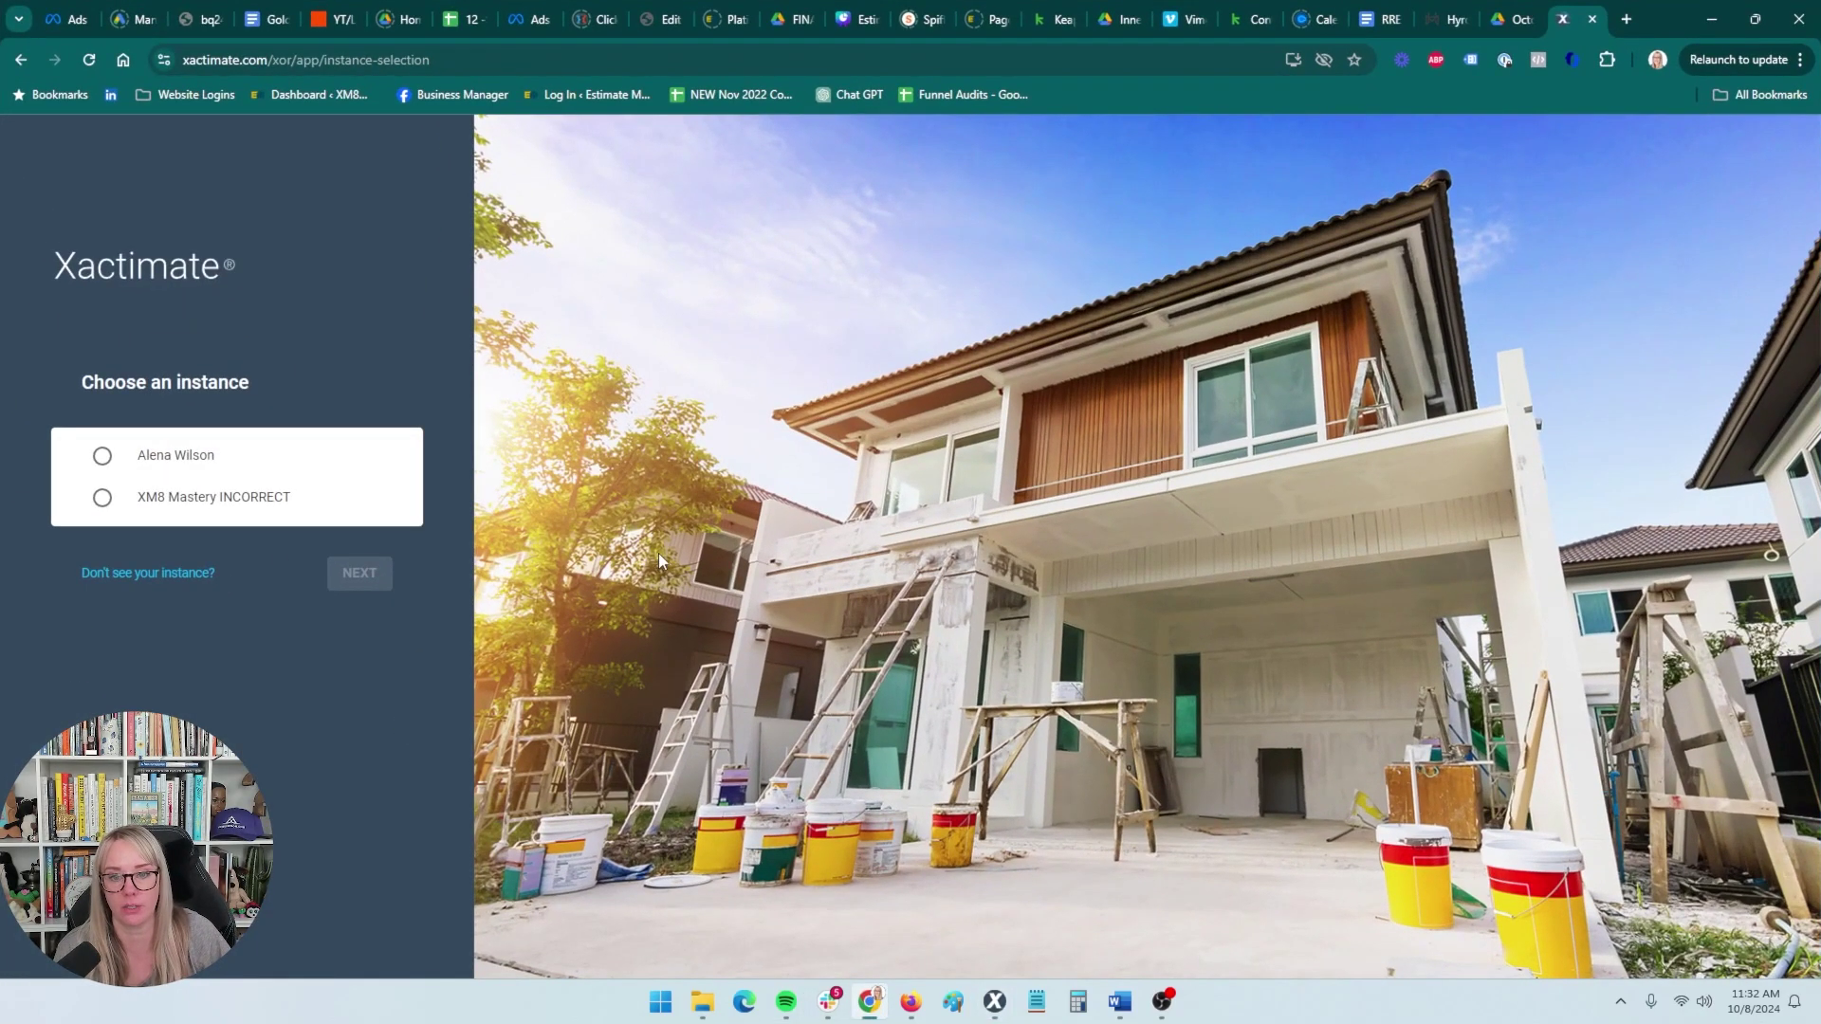
click(871, 1001)
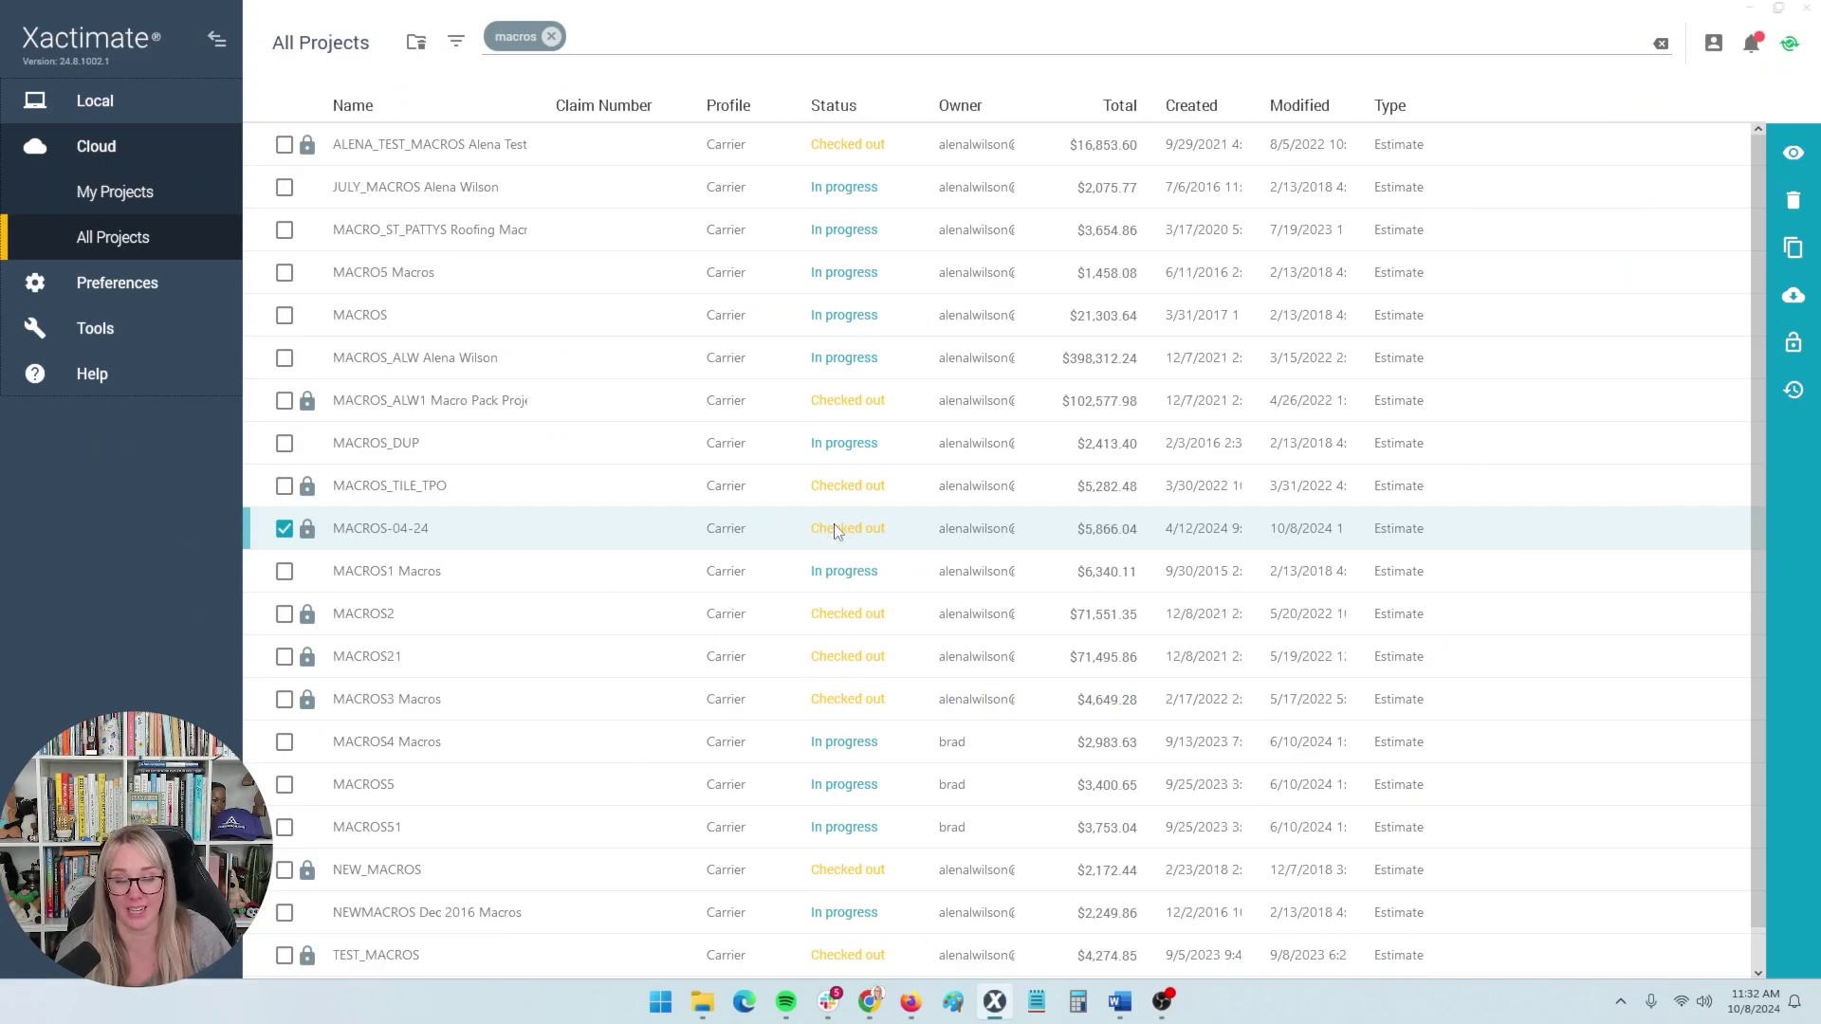
Upload the local MACROS-04-24 project back to the cloud and check its status among all cloud projects.
click(118, 101)
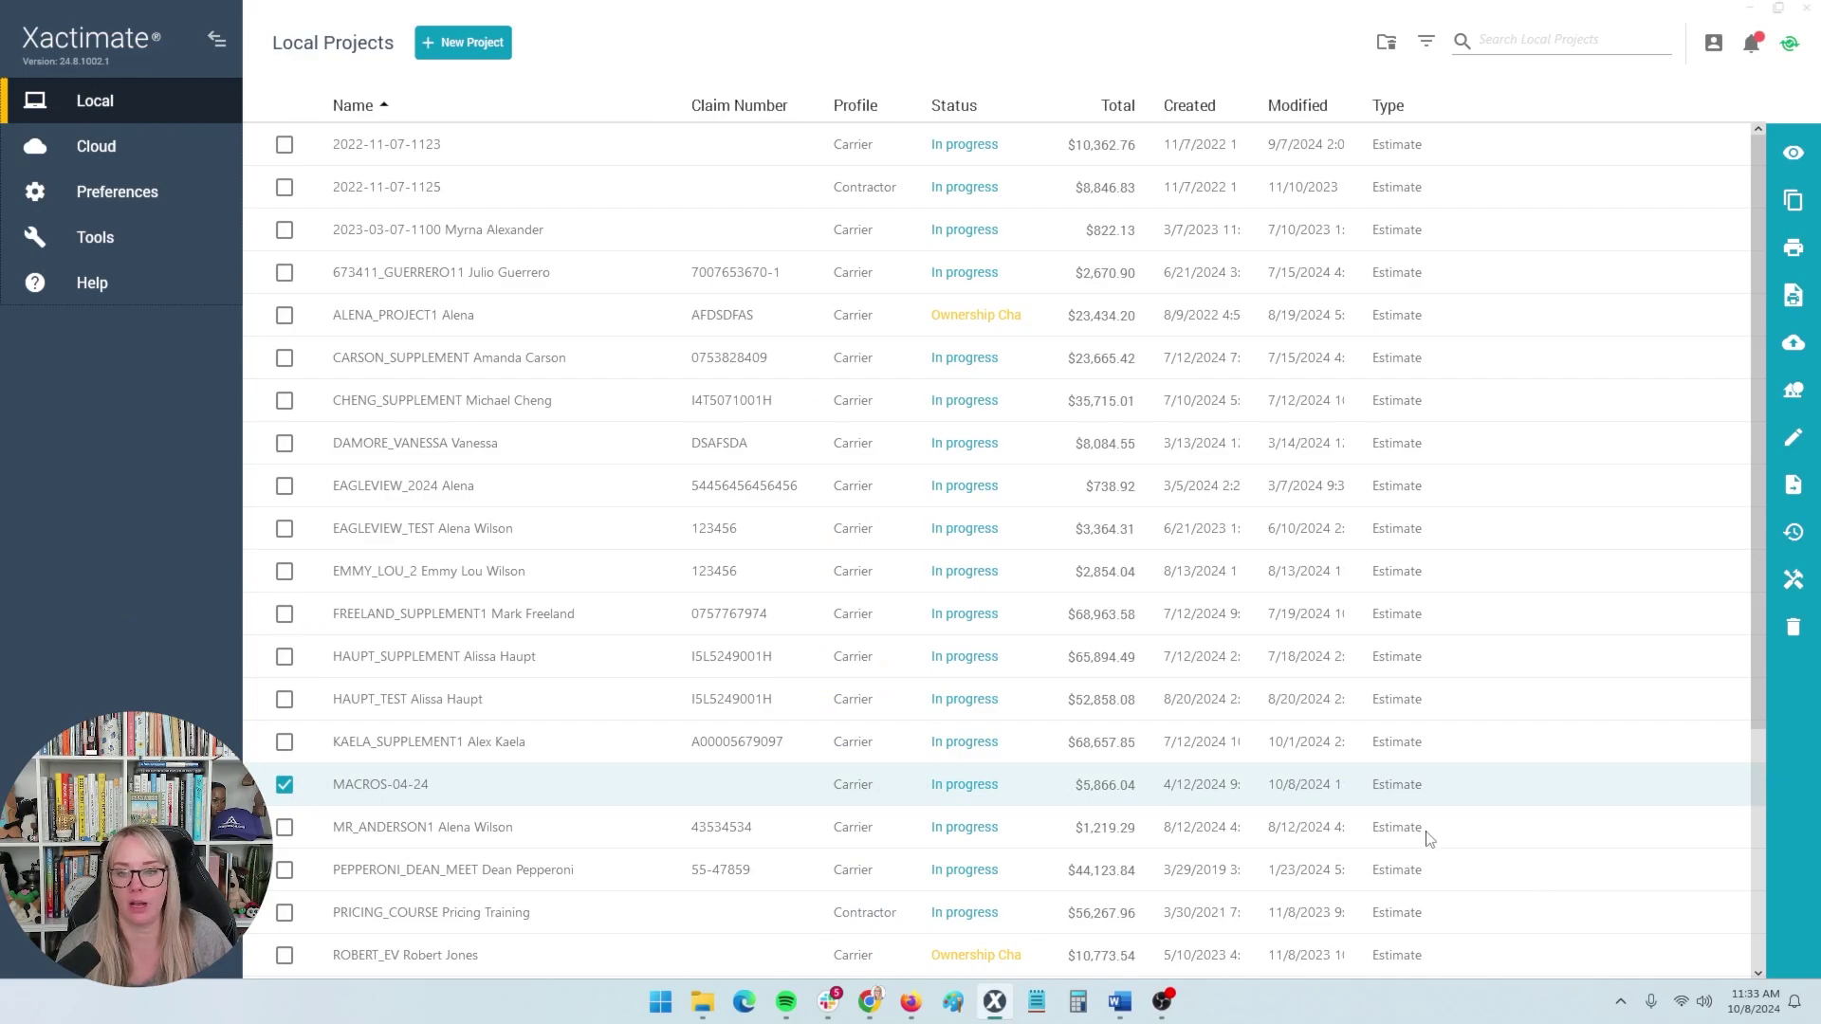
click(1793, 348)
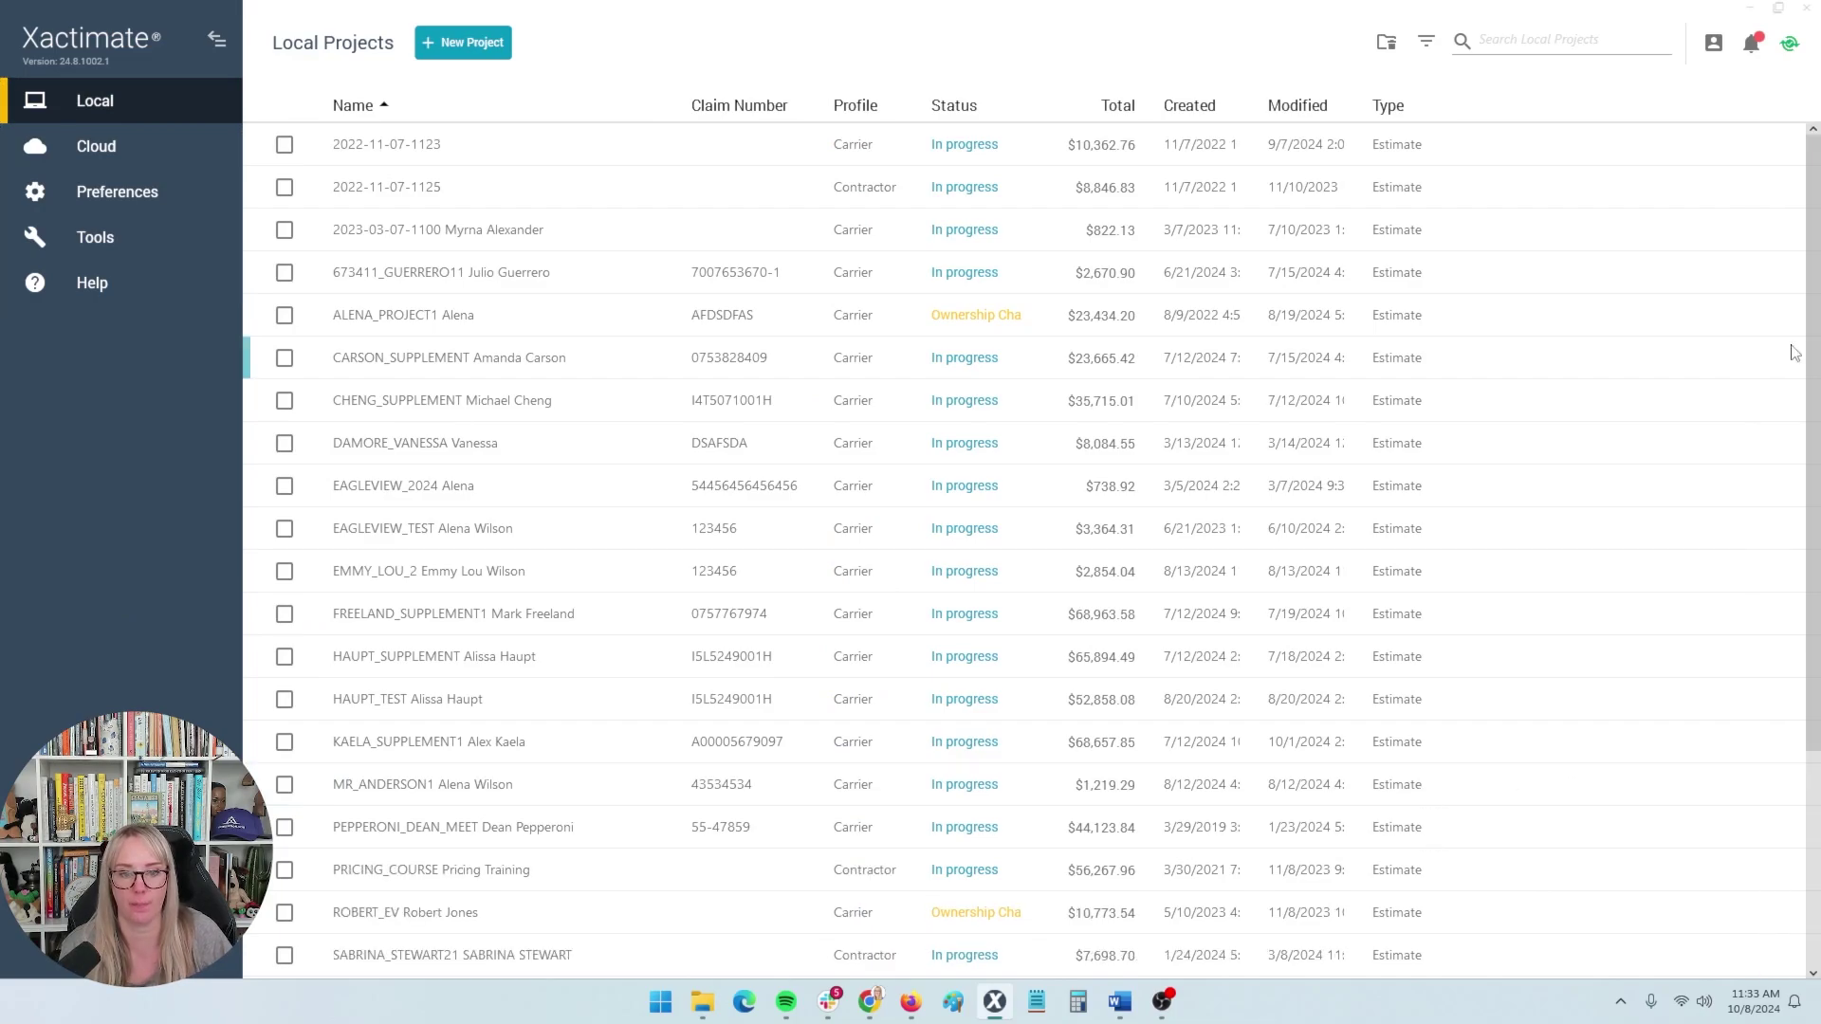
click(60, 152)
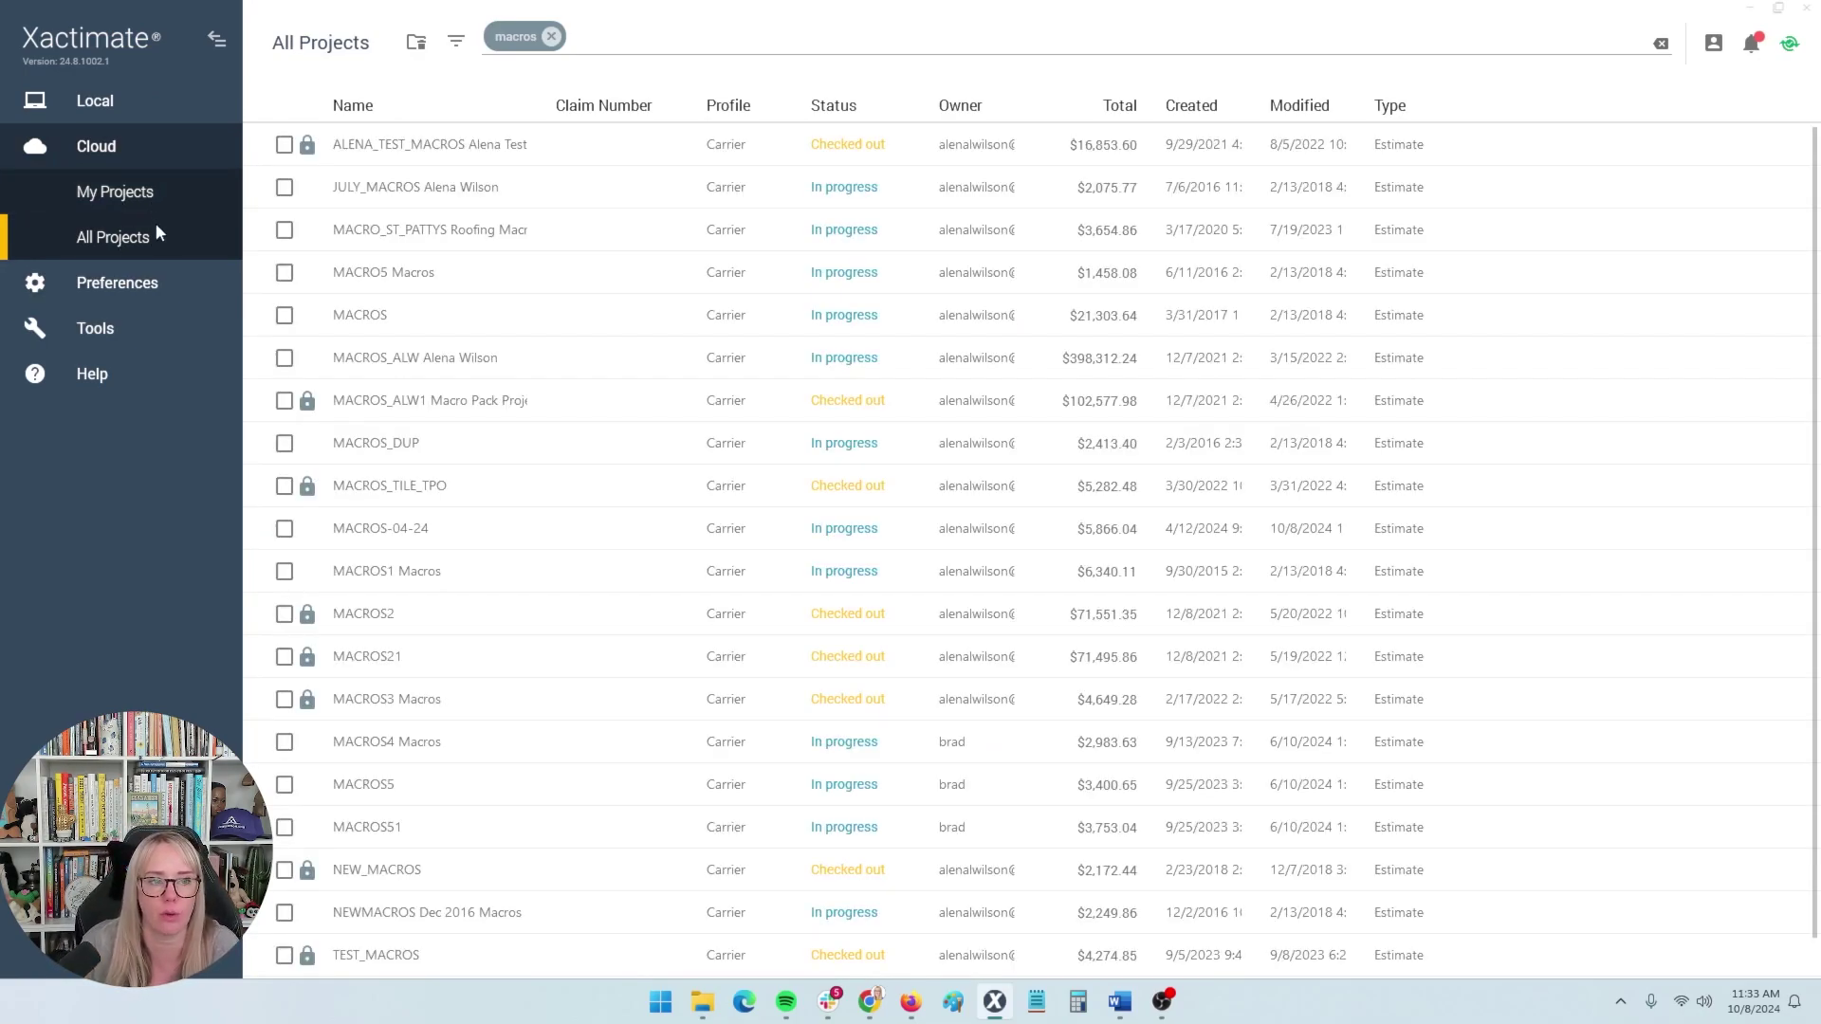
click(285, 786)
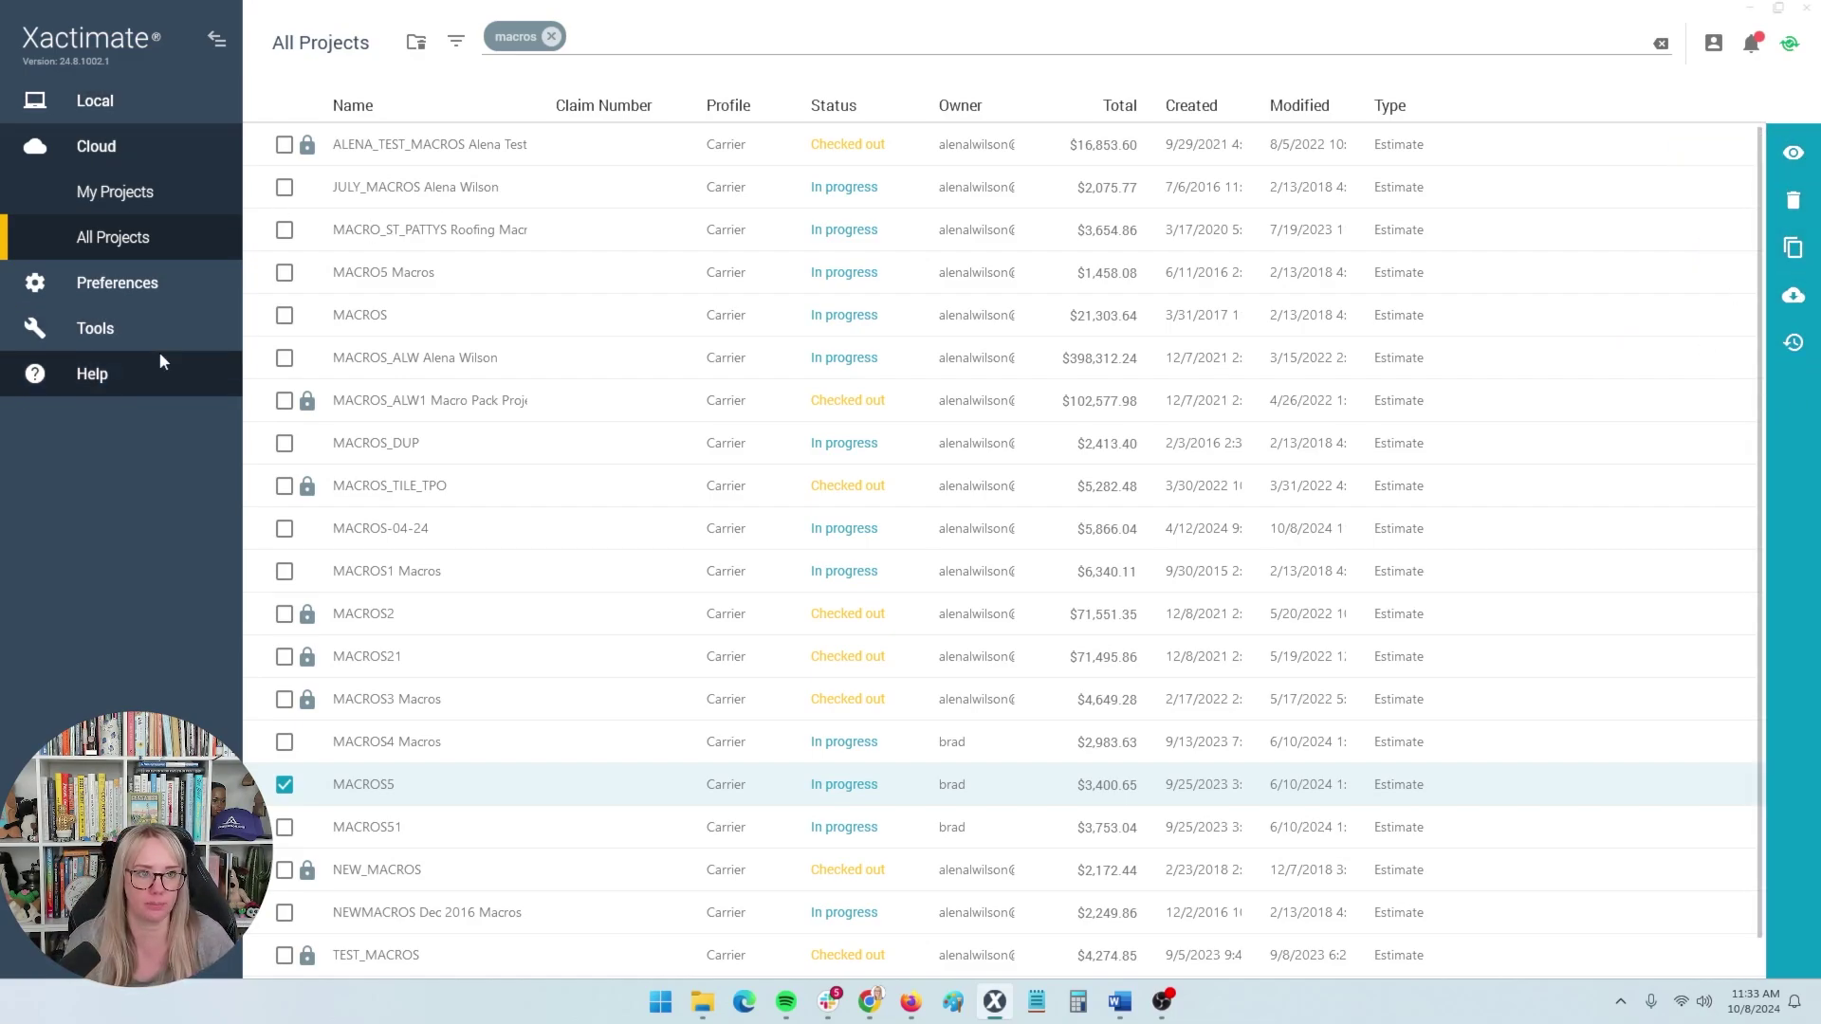
Review the General preferences, including user signature, project list view, autosave and project window options.
click(144, 283)
click(133, 201)
click(133, 203)
click(129, 230)
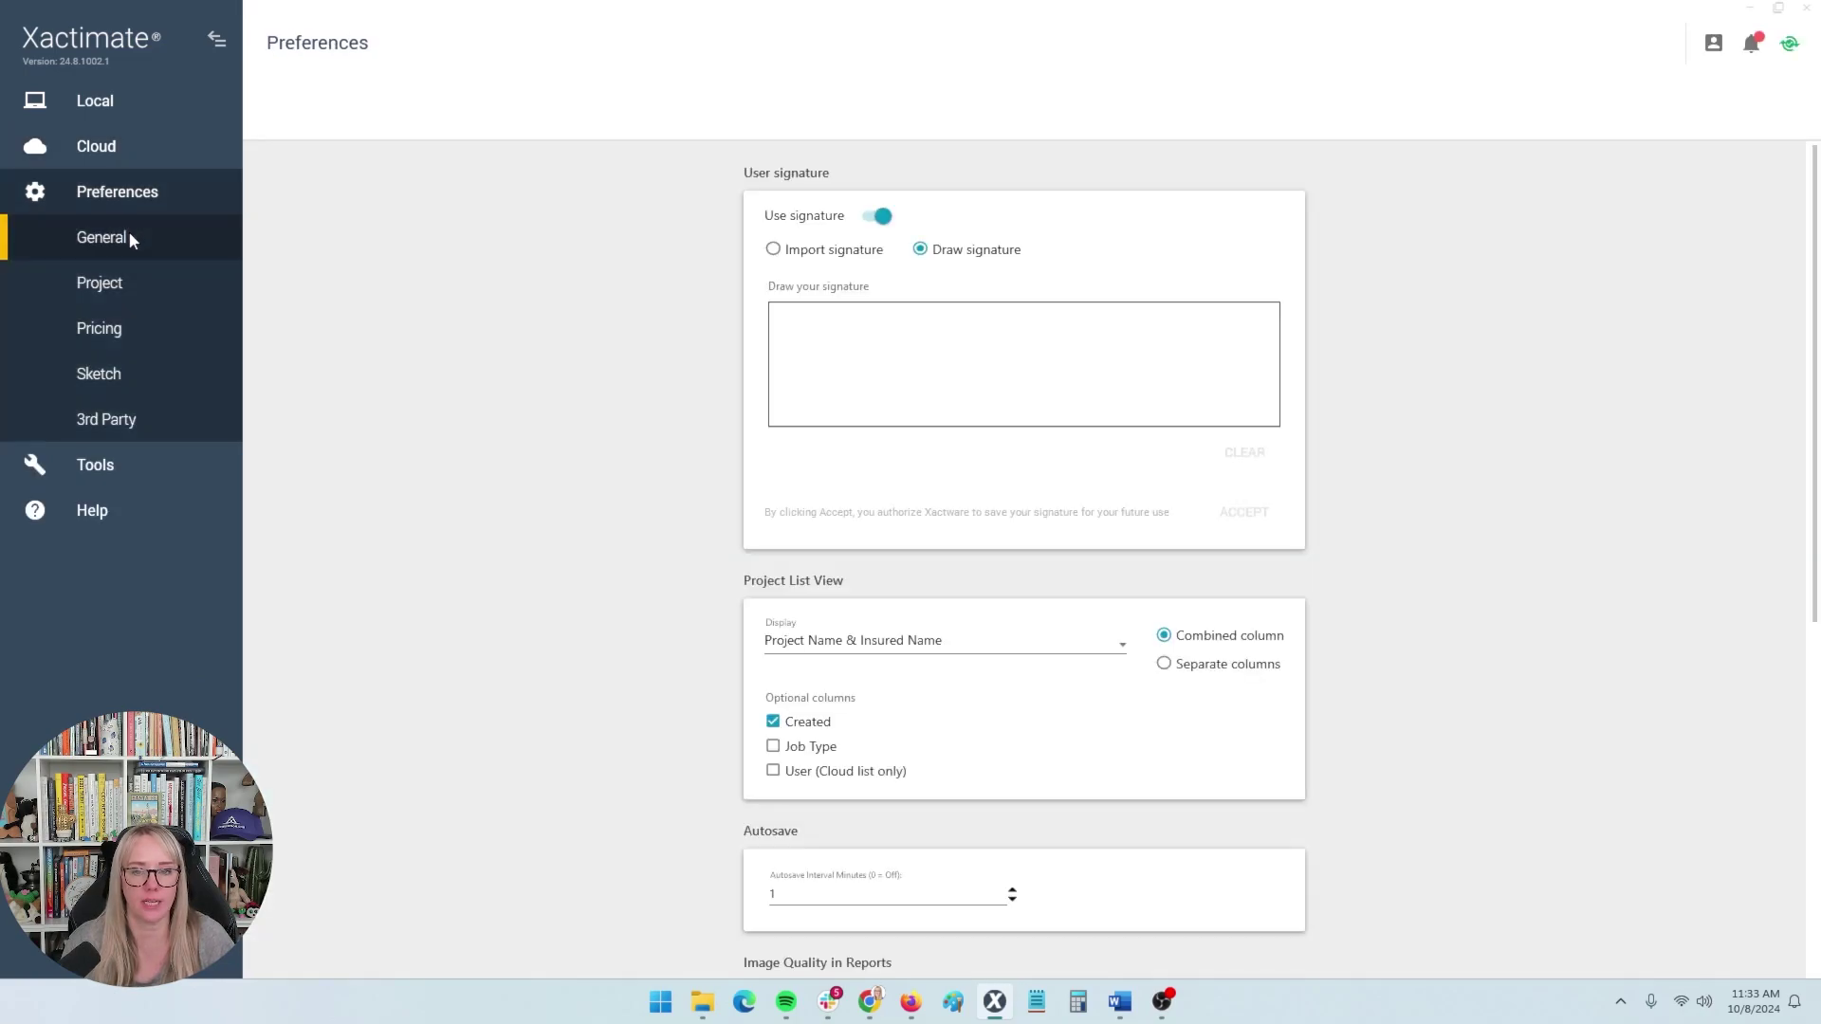
scroll(559, 540, down, 5)
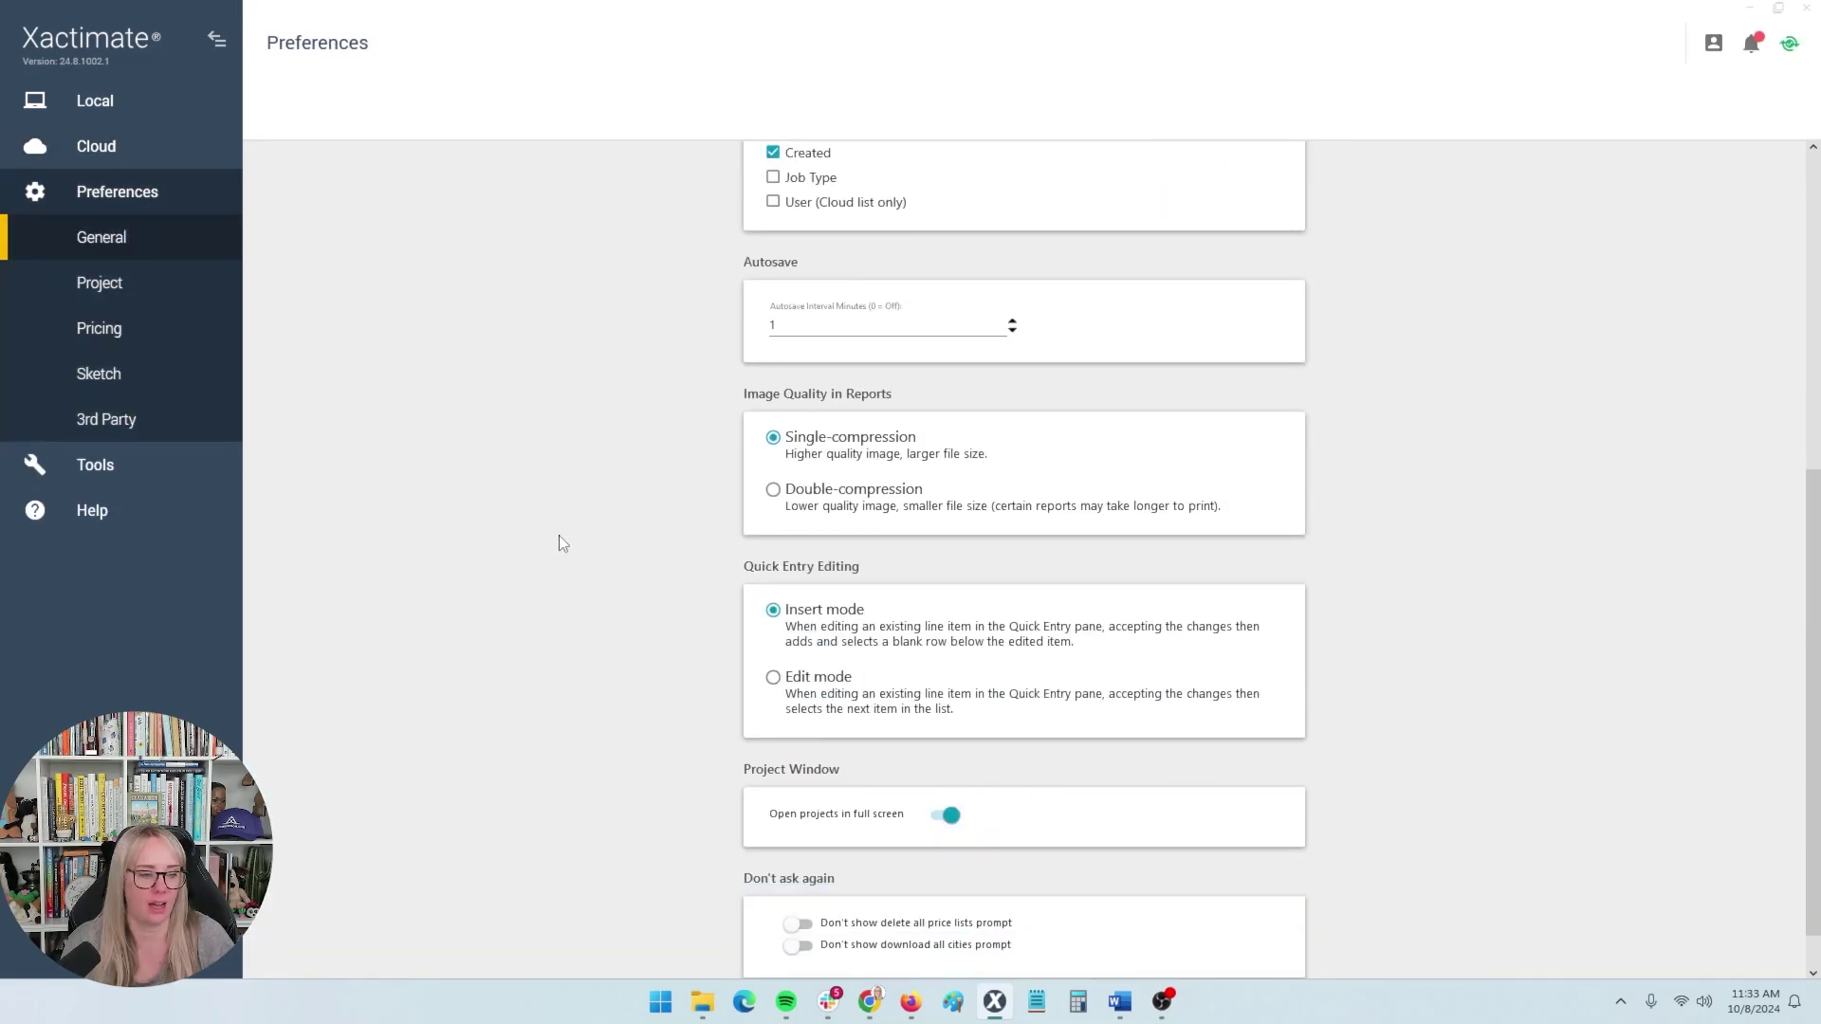
scroll(588, 565, up, 6)
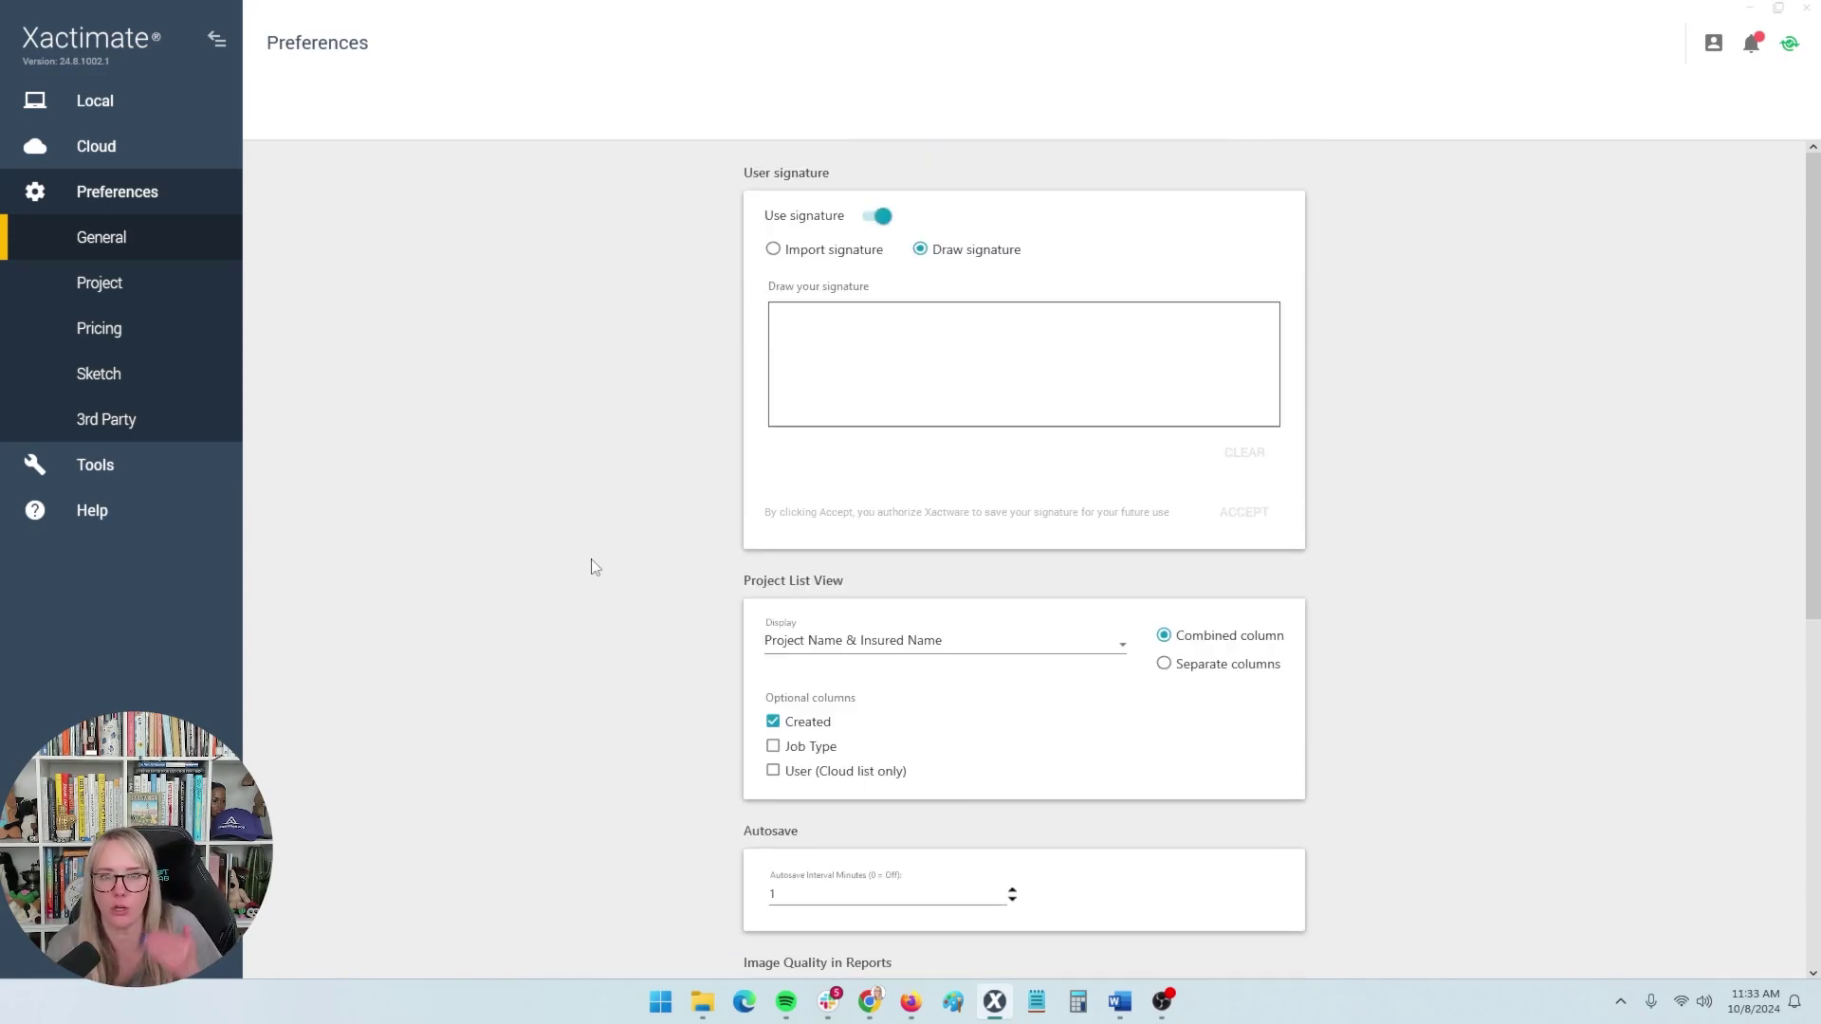
Set the image quality in reports to Double-compression in the General preferences.
click(104, 245)
scroll(853, 427, down, 1)
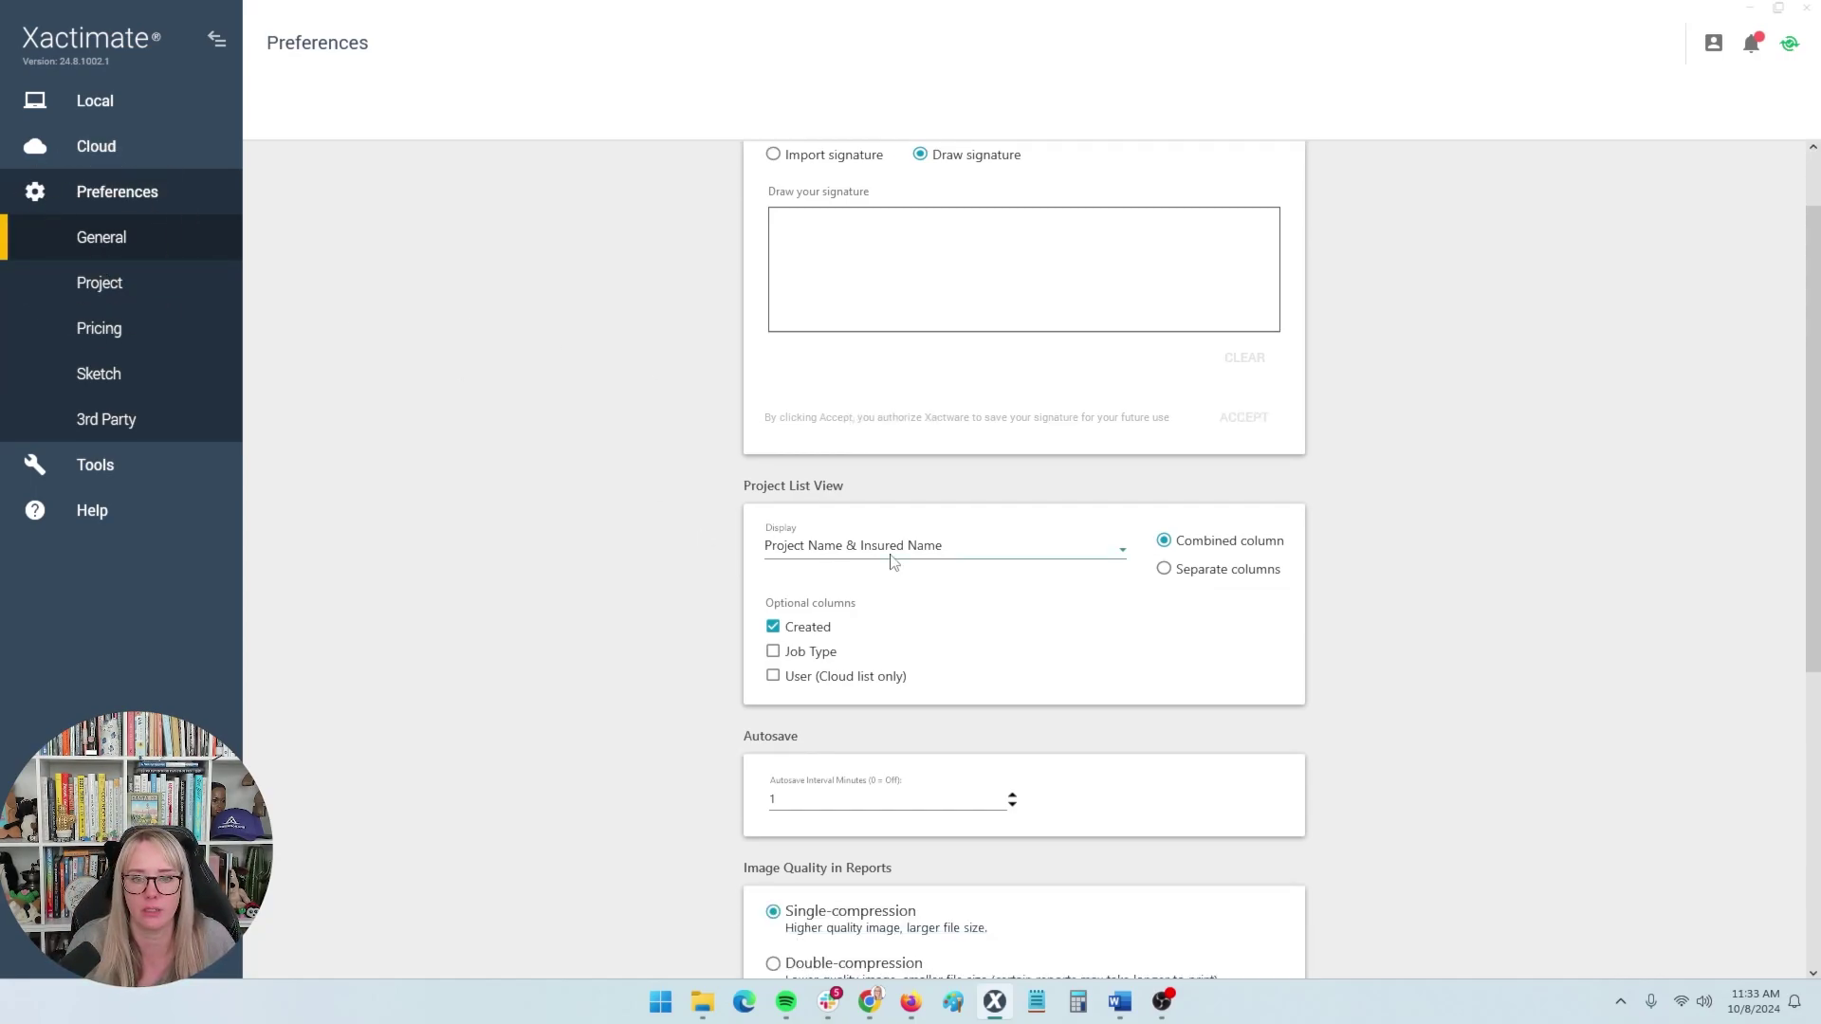
scroll(891, 569, down, 3)
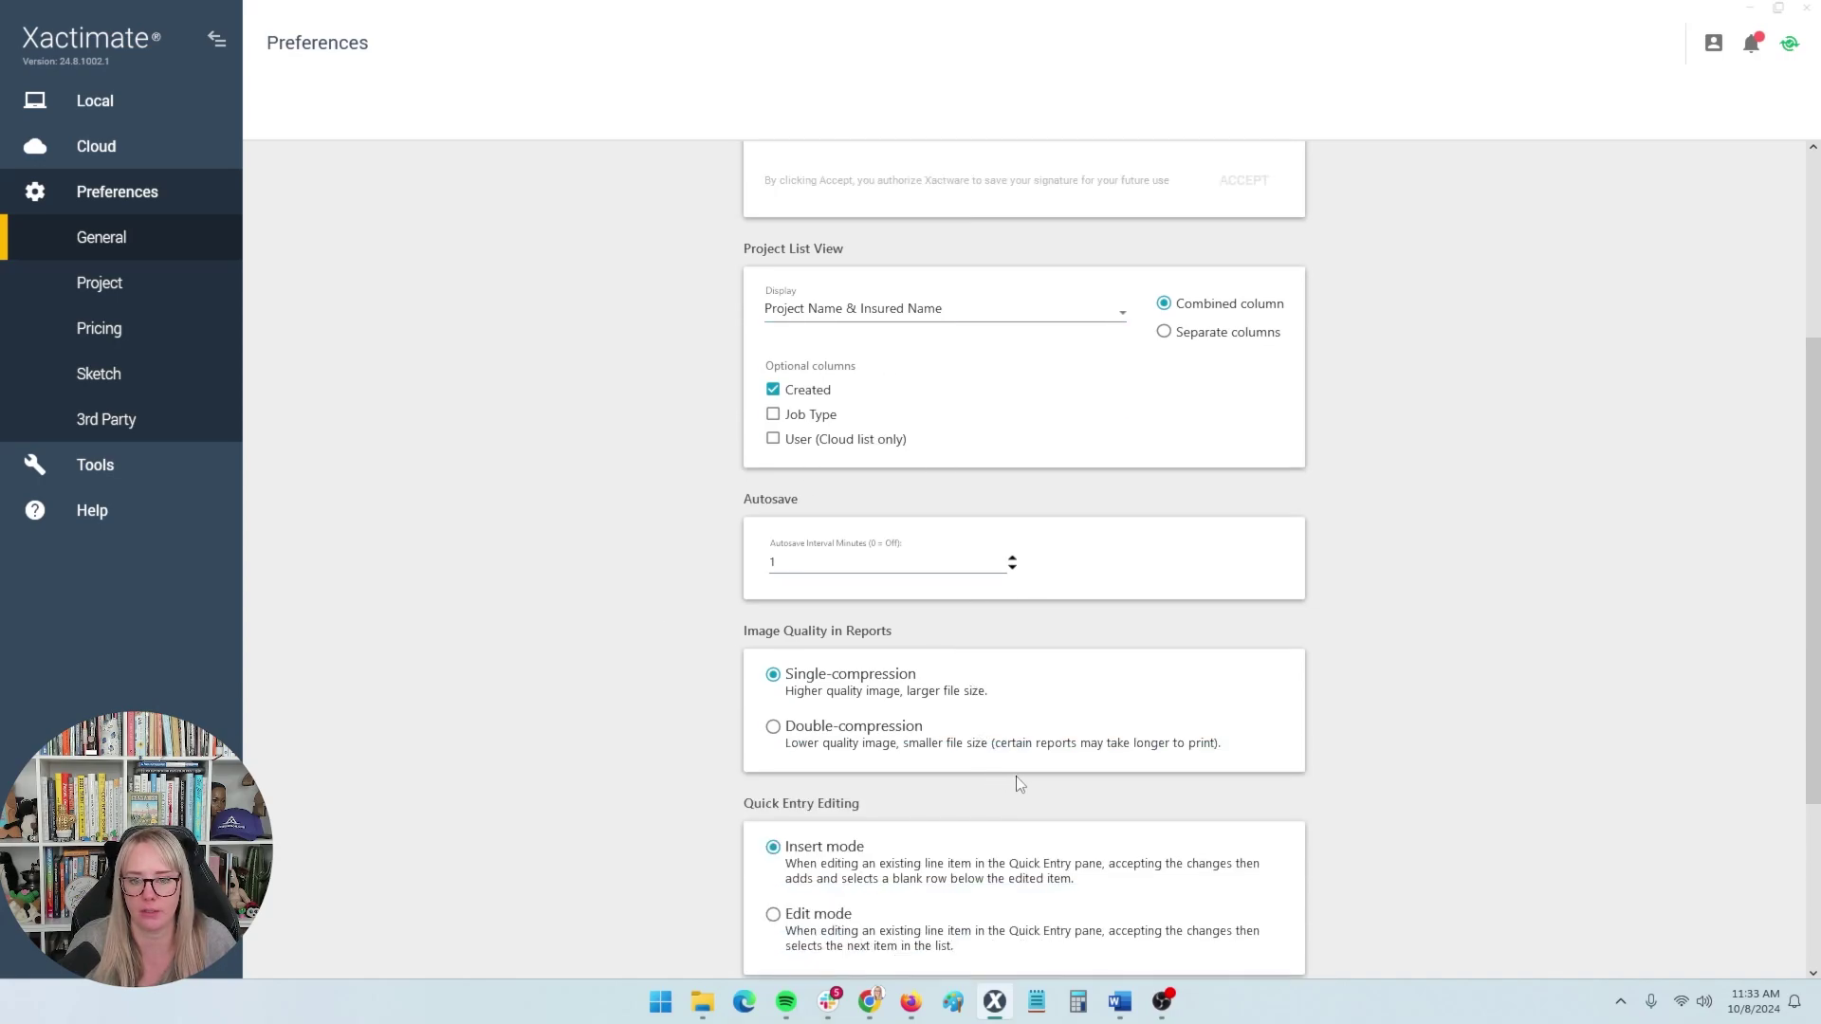
scroll(1015, 776, down, 3)
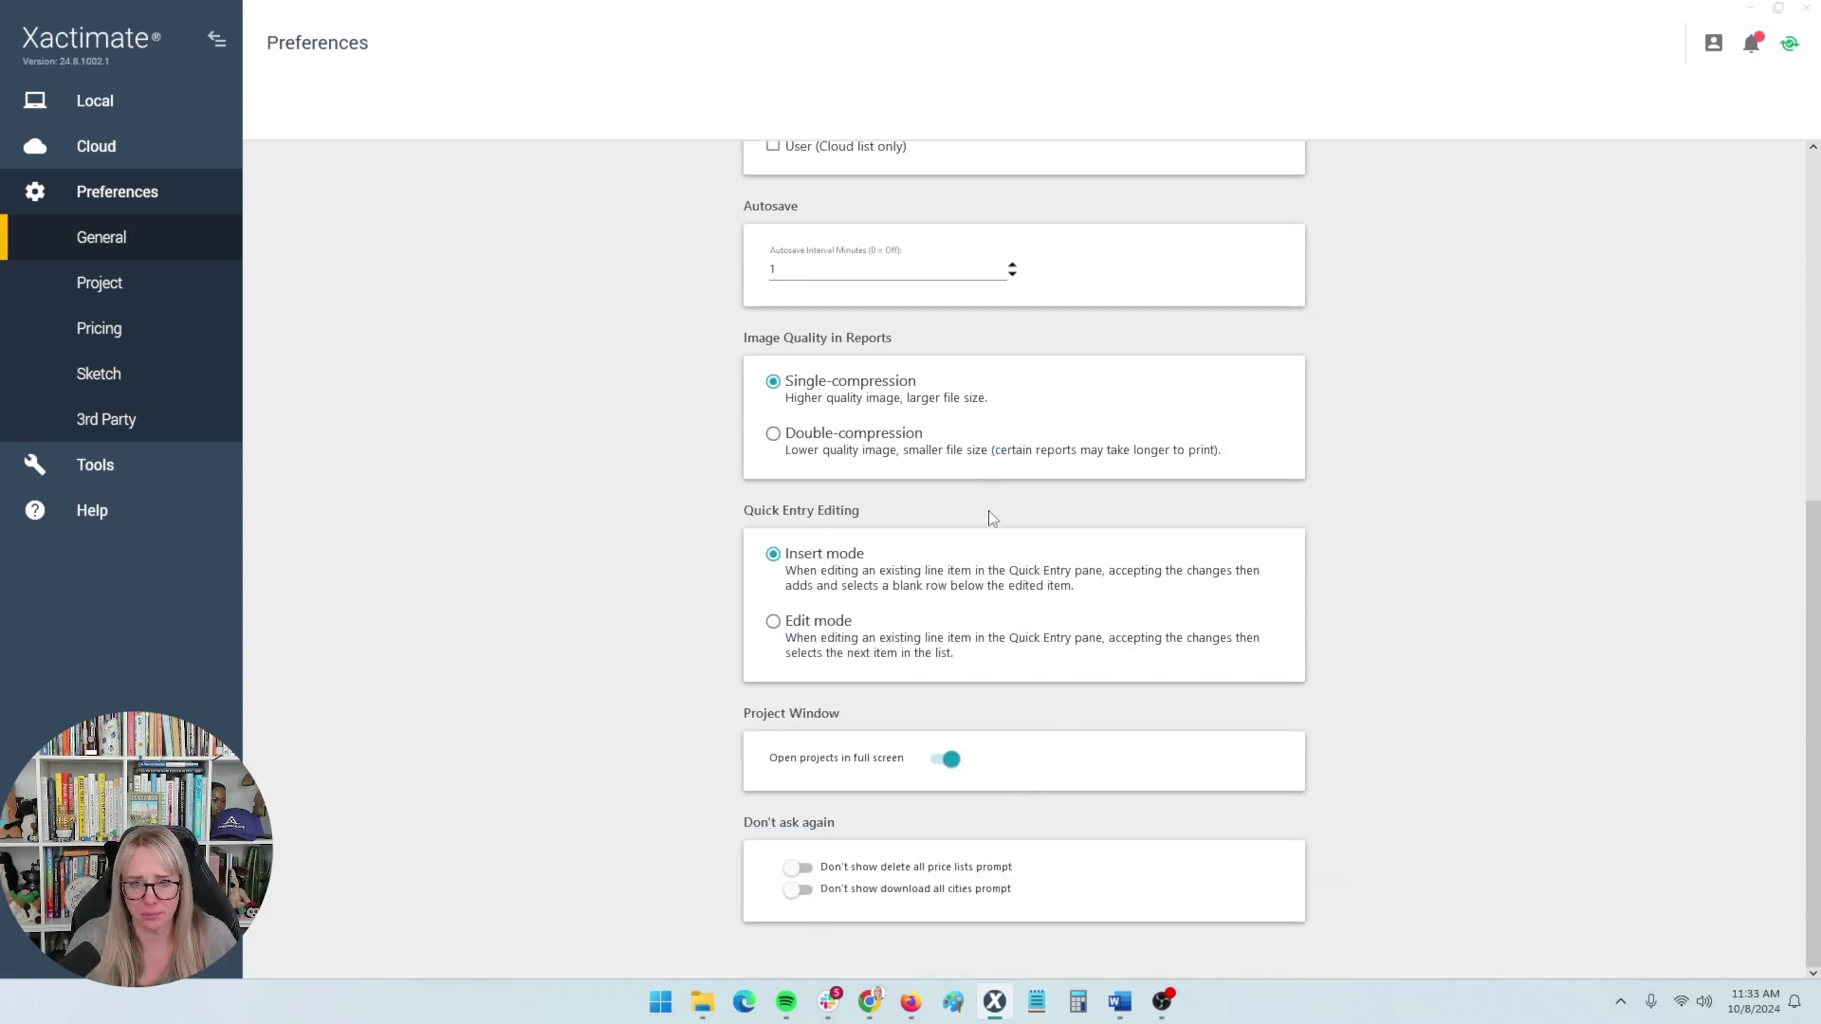
click(772, 435)
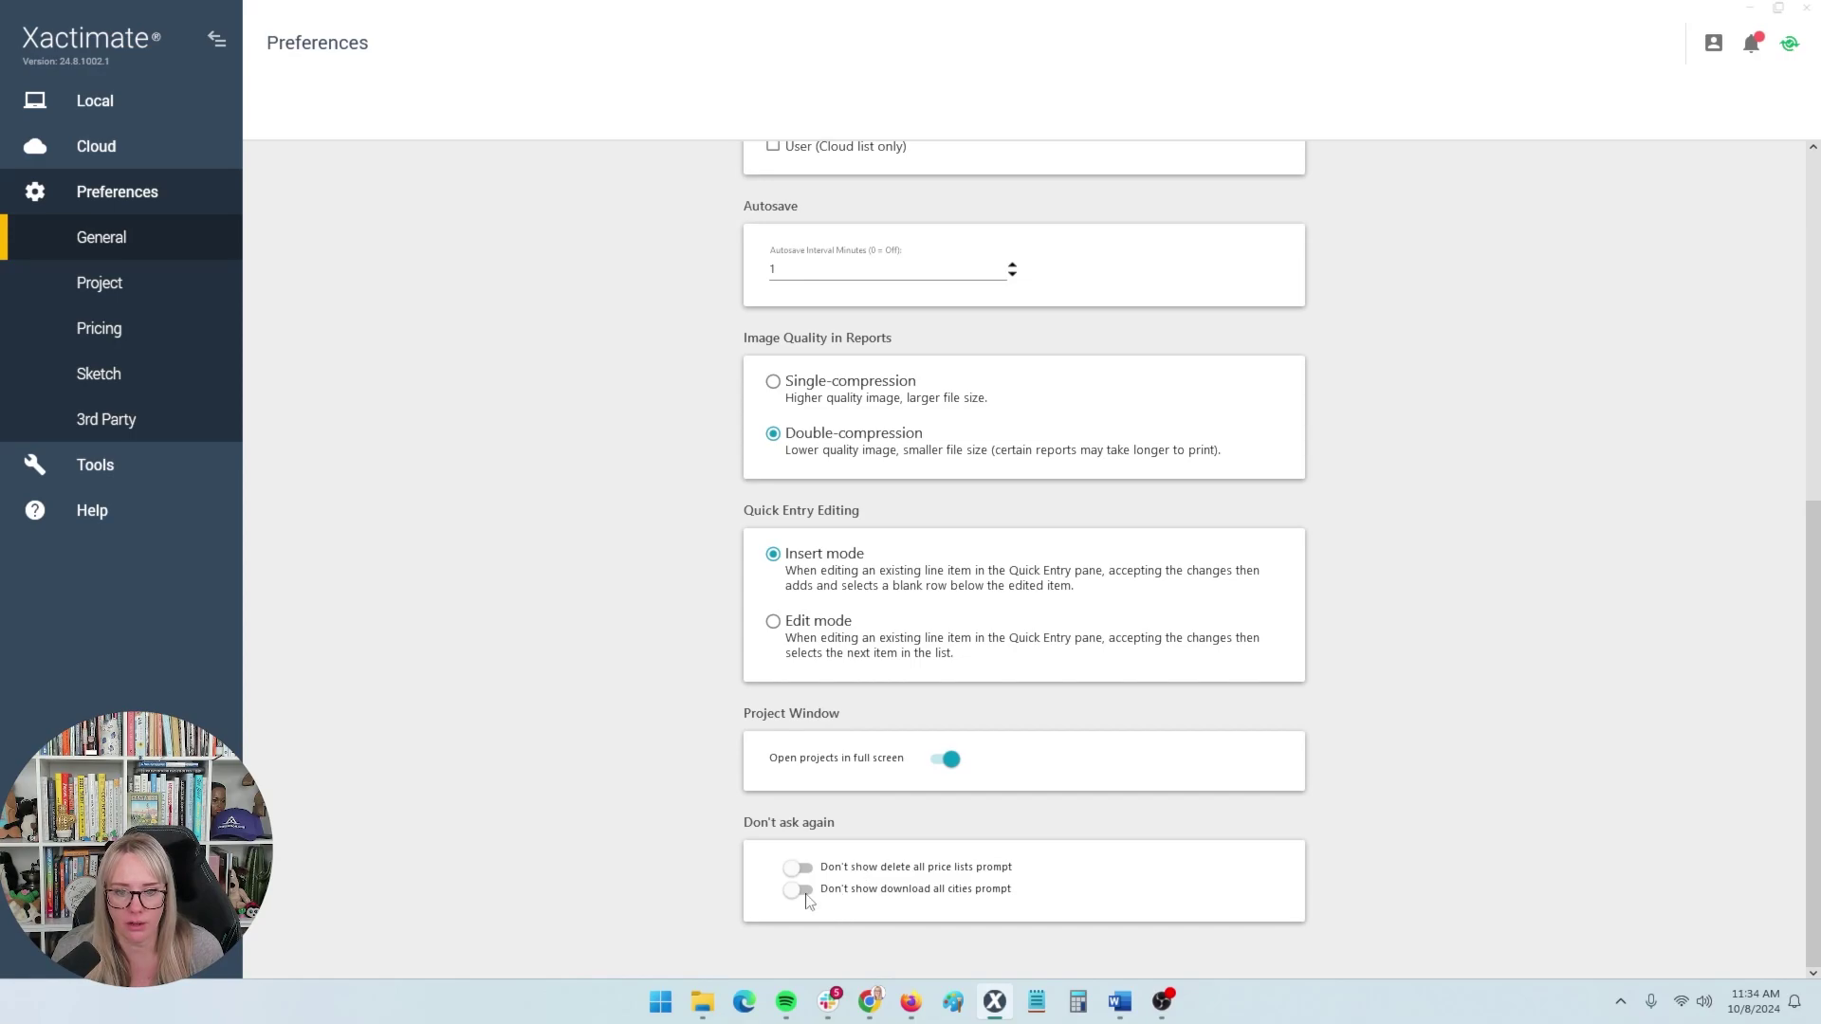
Review the Carrier profile's Project preferences, covering personnel, report header and statements, loss details, line number resequencing and tags.
click(122, 287)
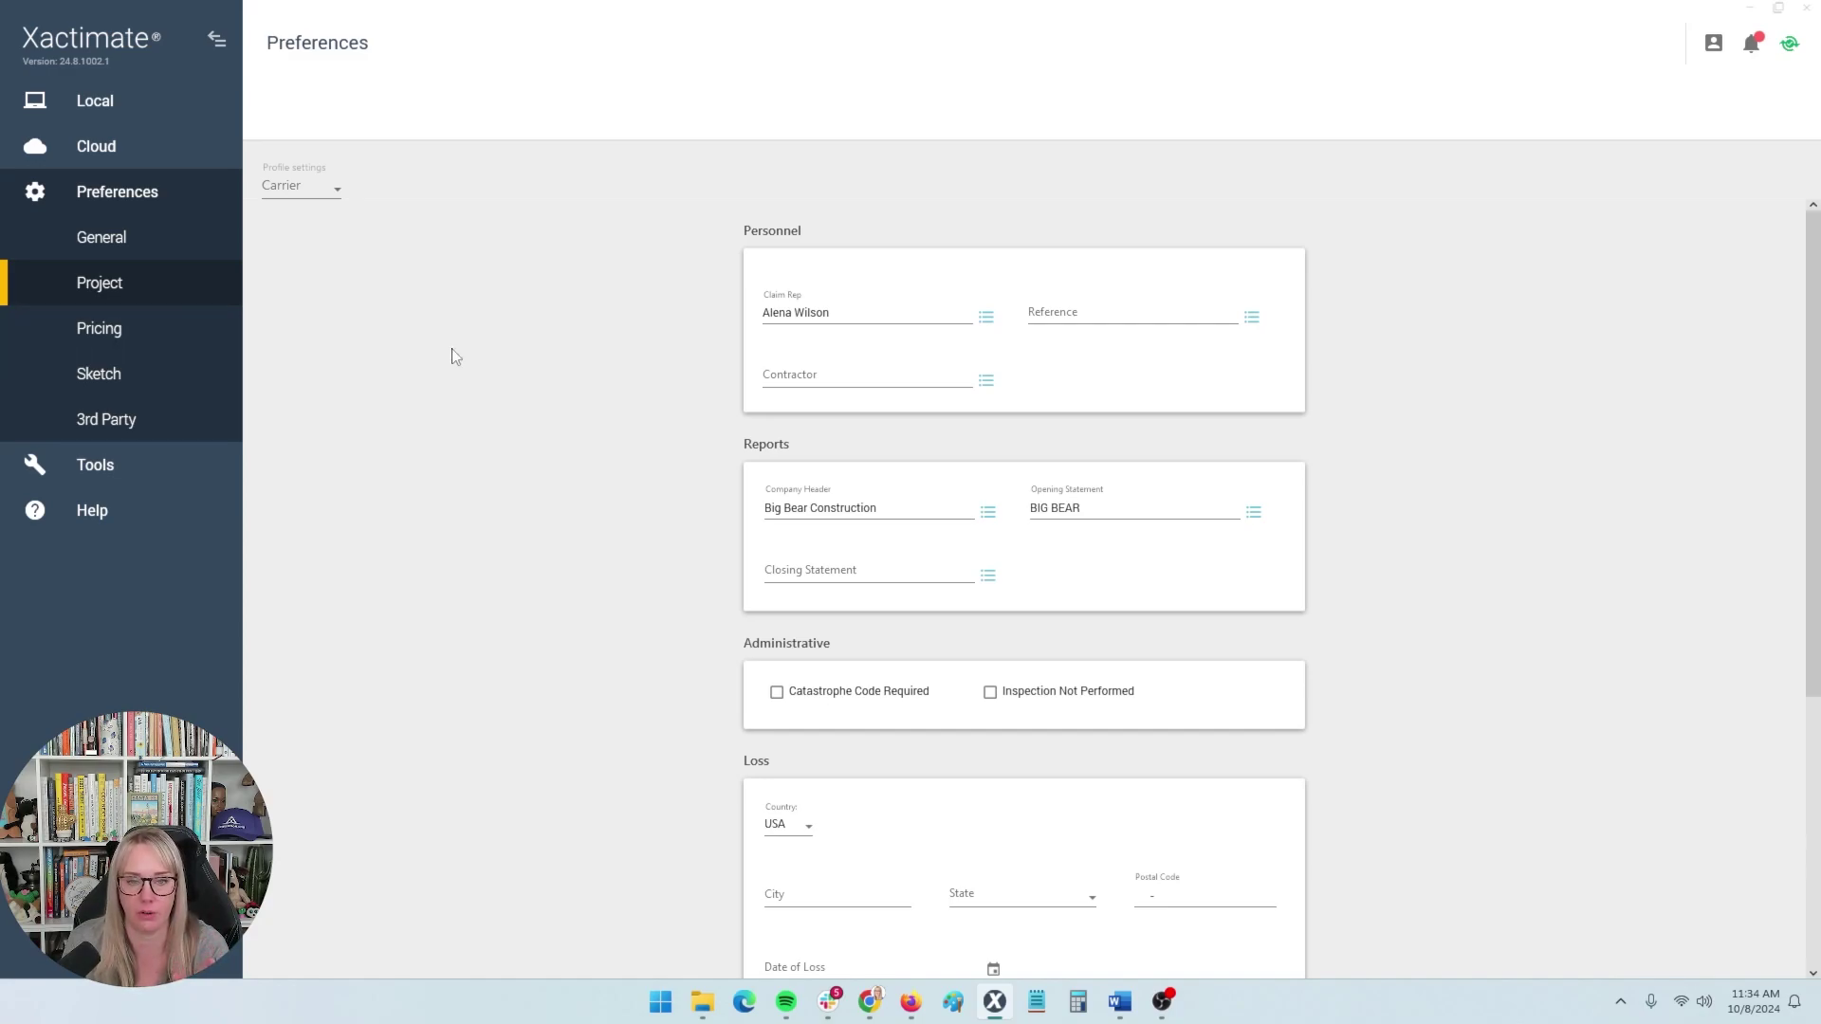
click(825, 332)
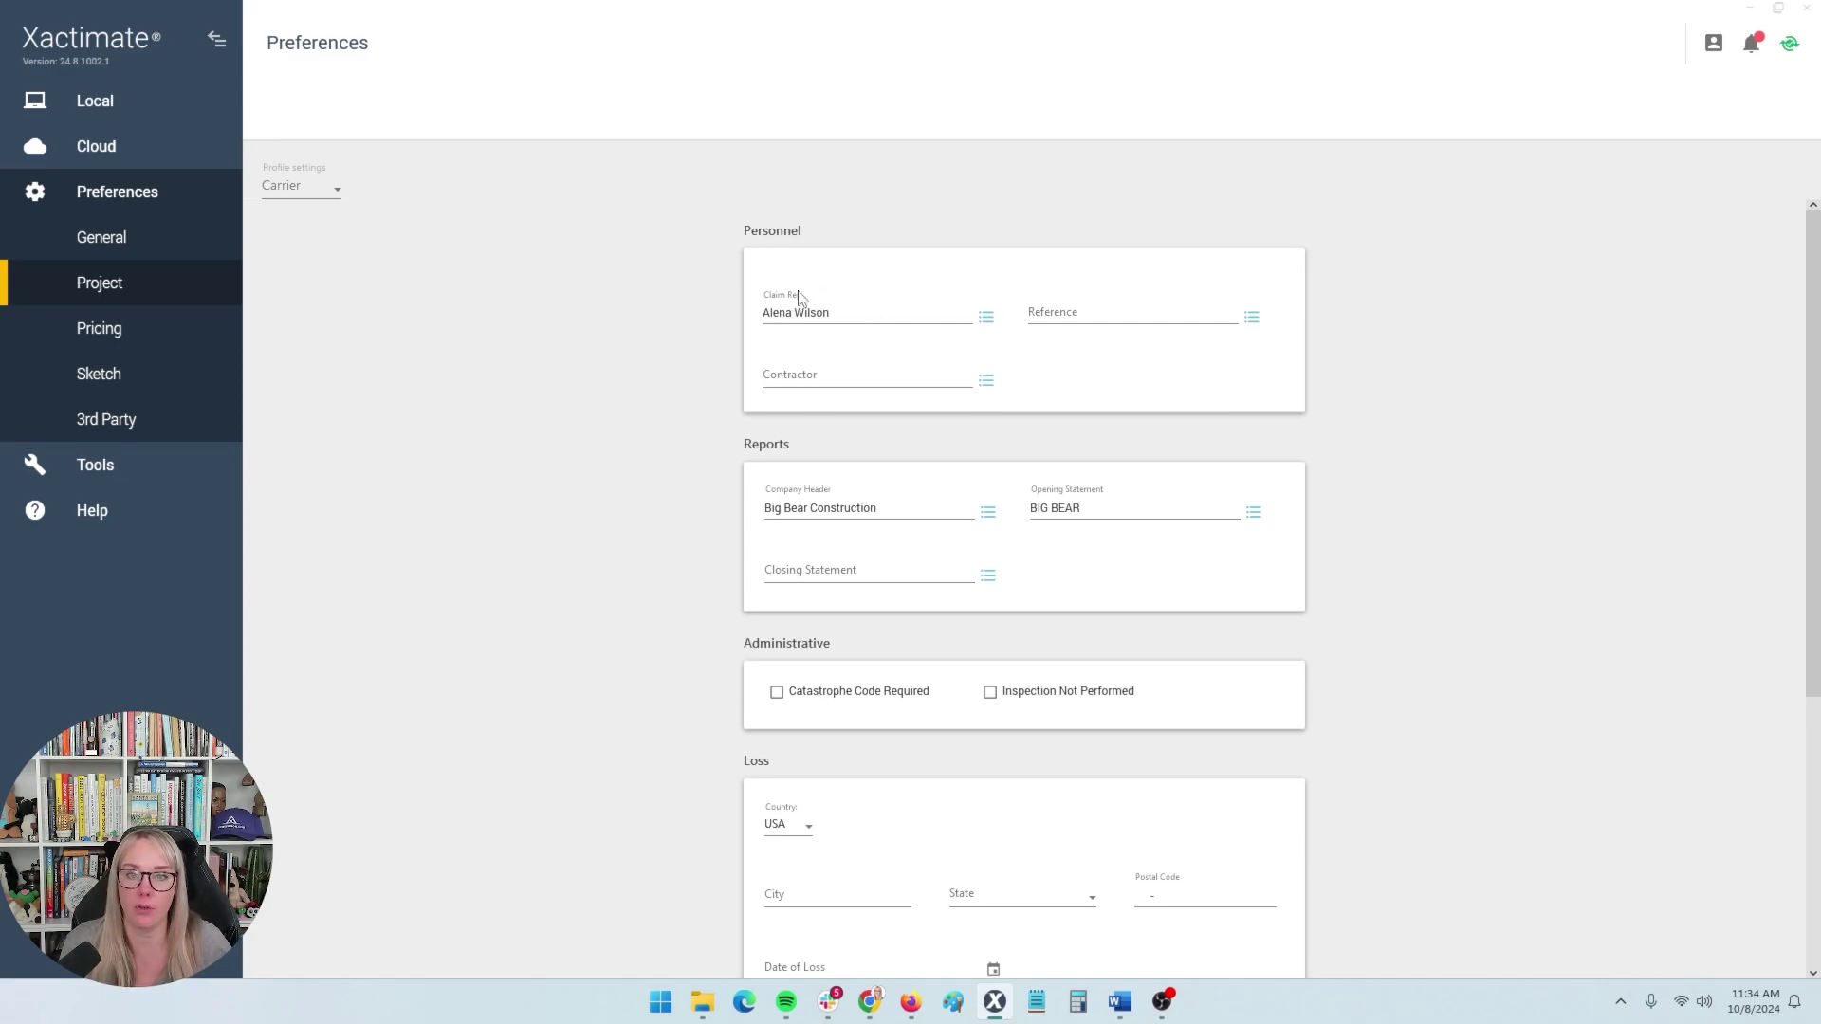
click(859, 307)
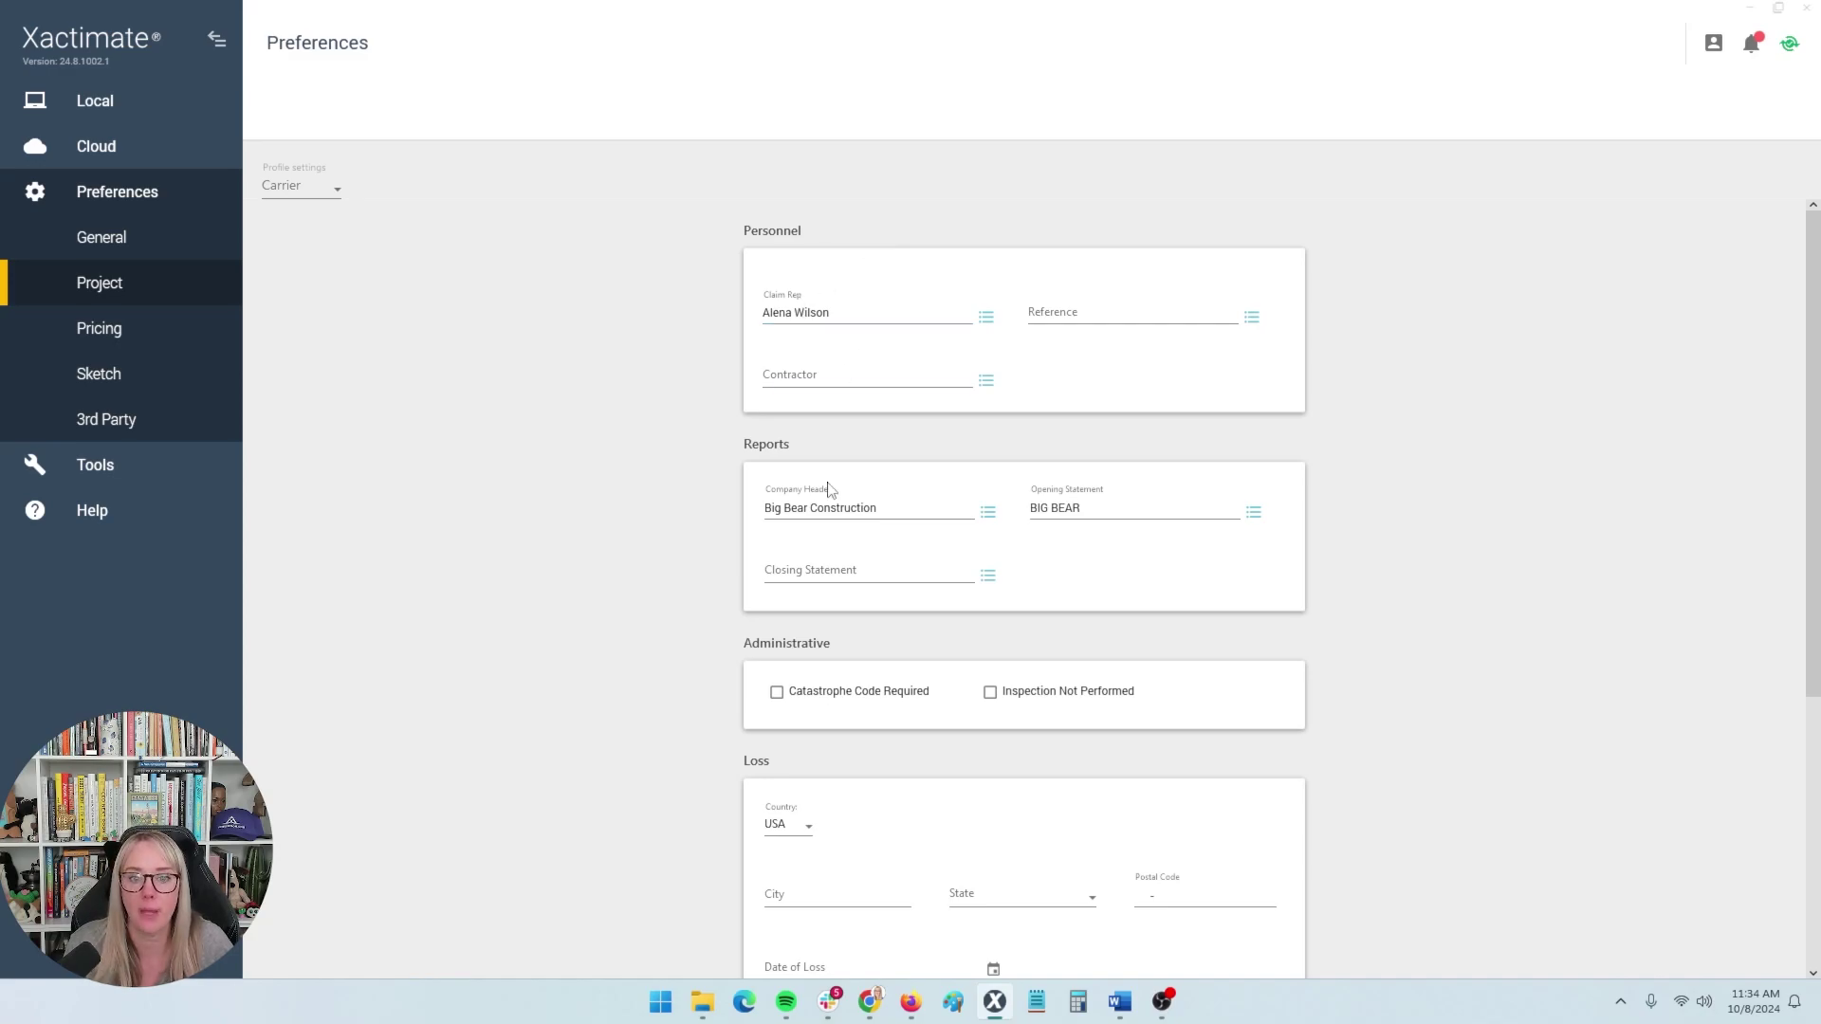
click(821, 520)
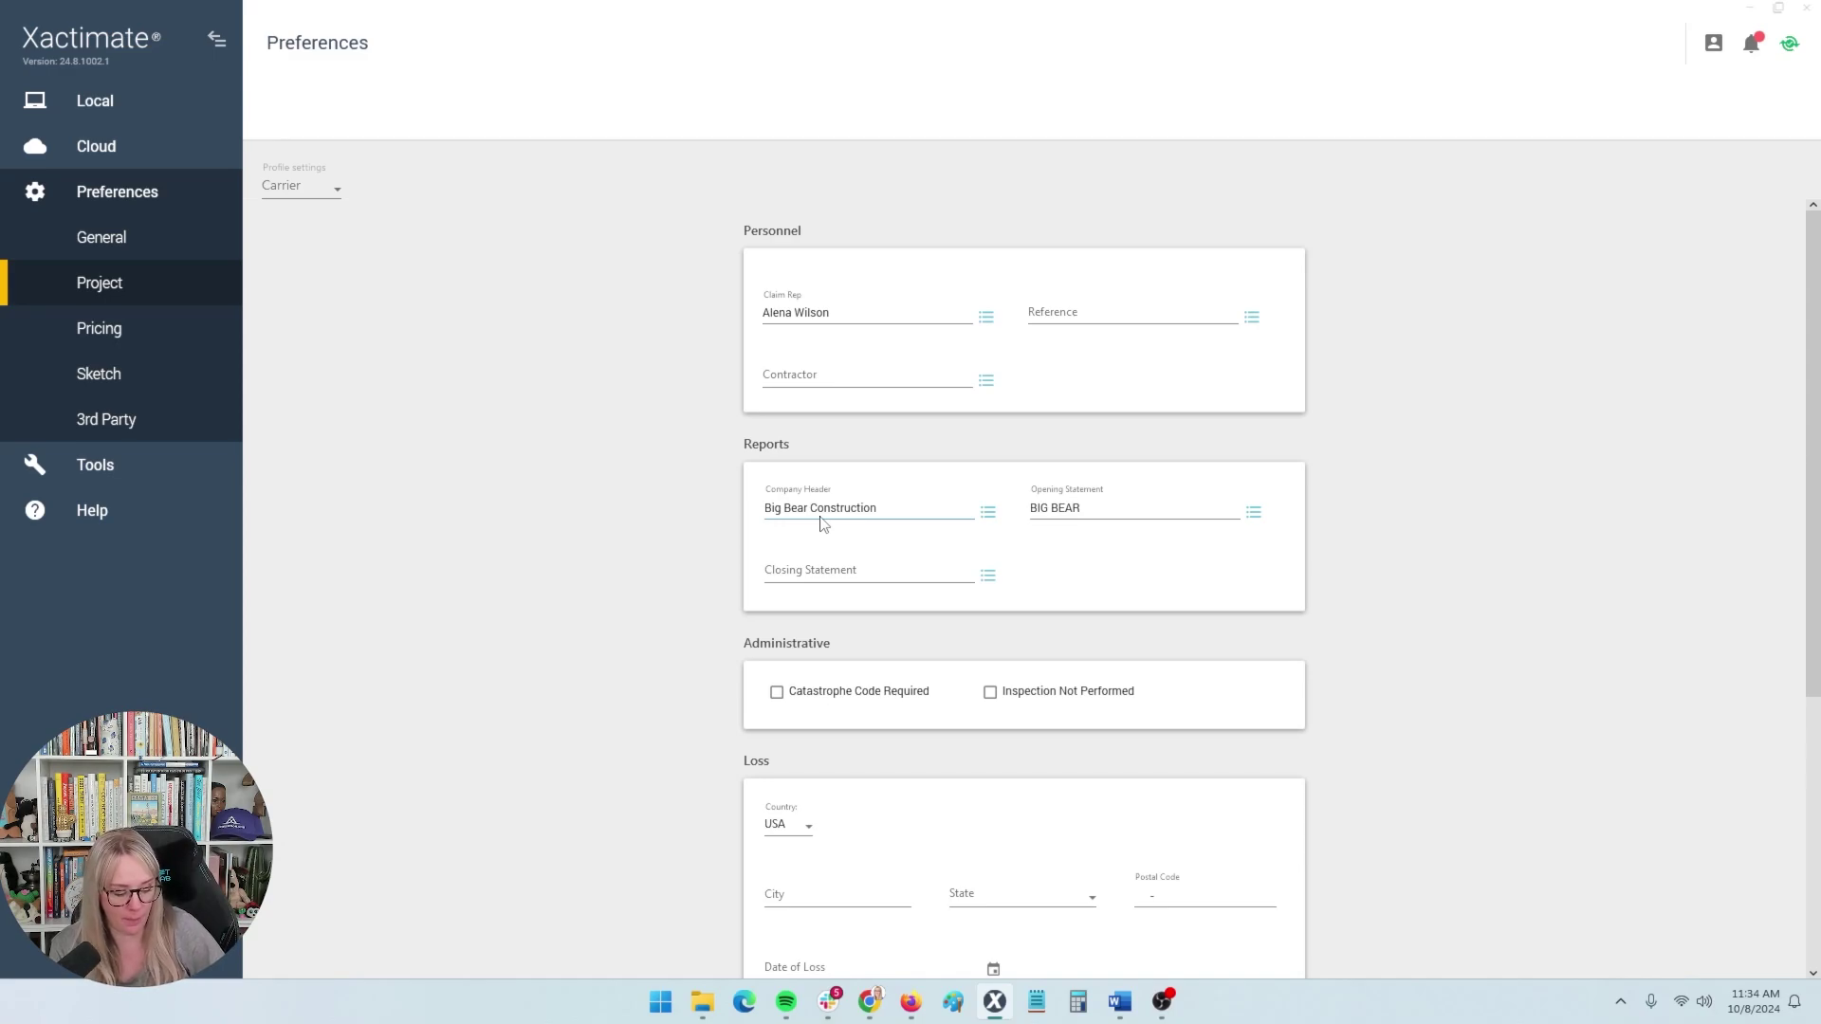
click(1071, 509)
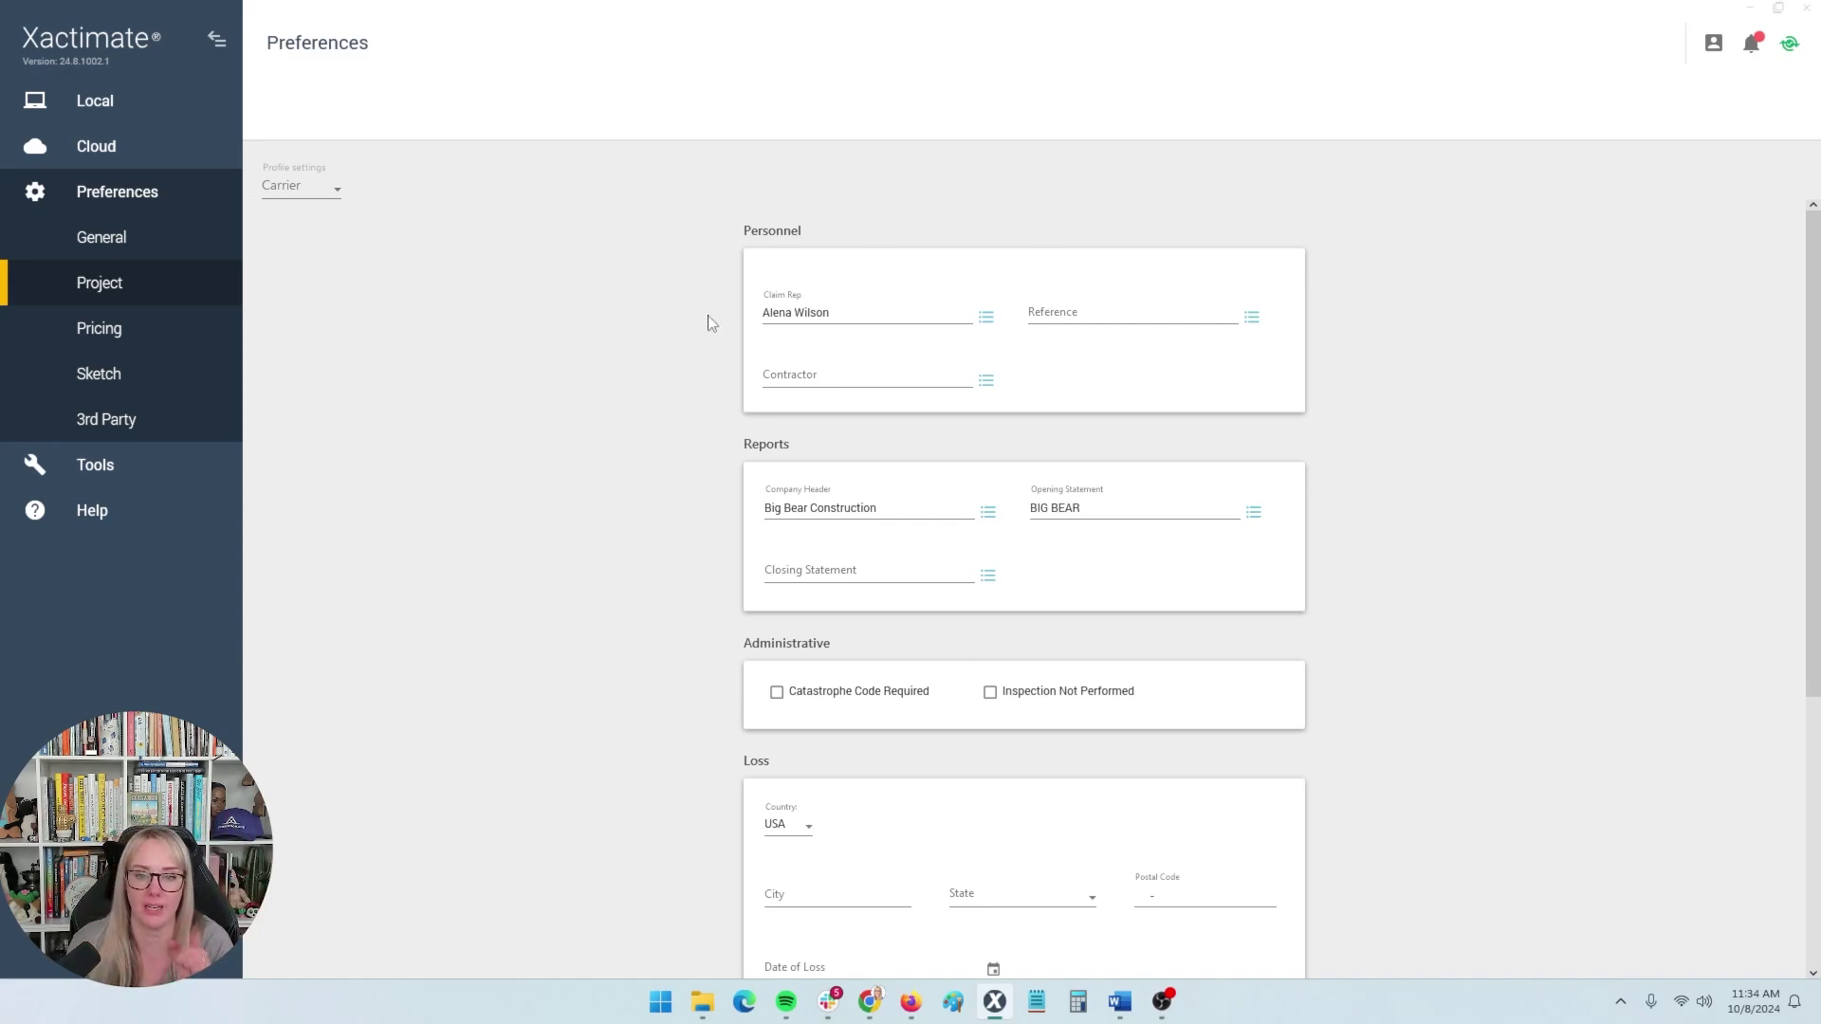
scroll(520, 610, down, 1)
scroll(595, 617, down, 3)
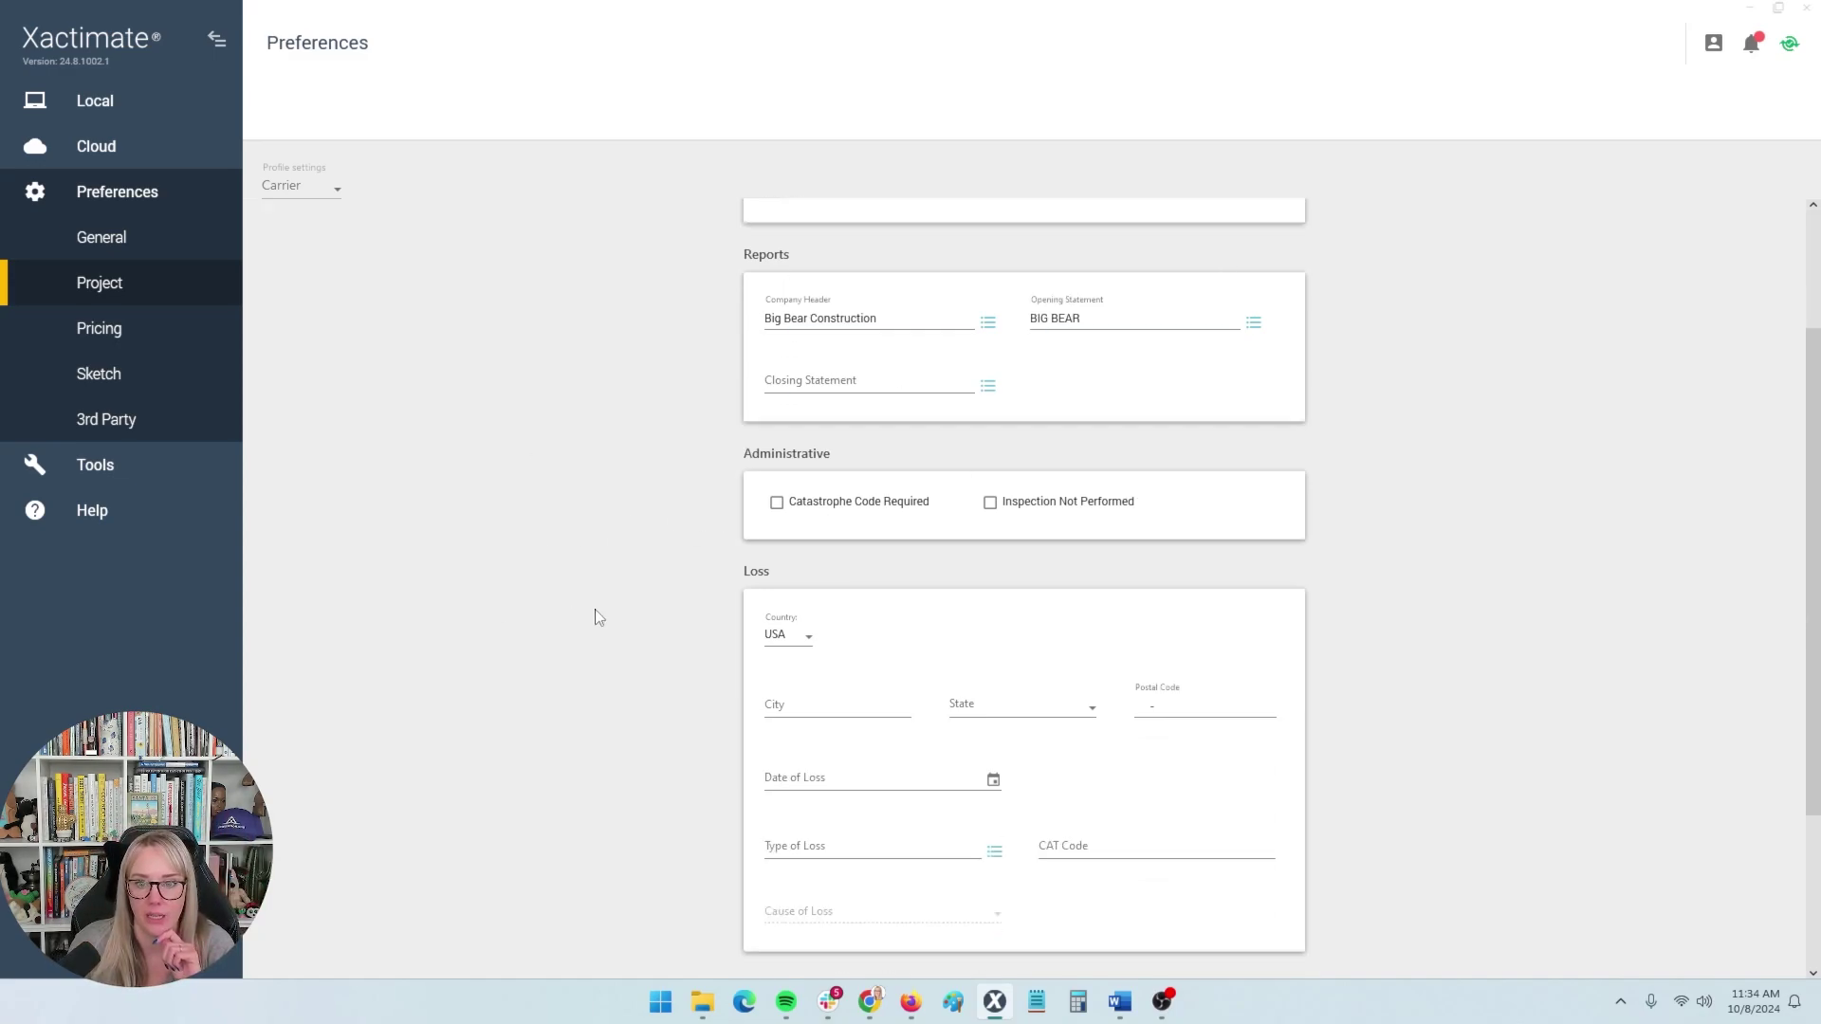
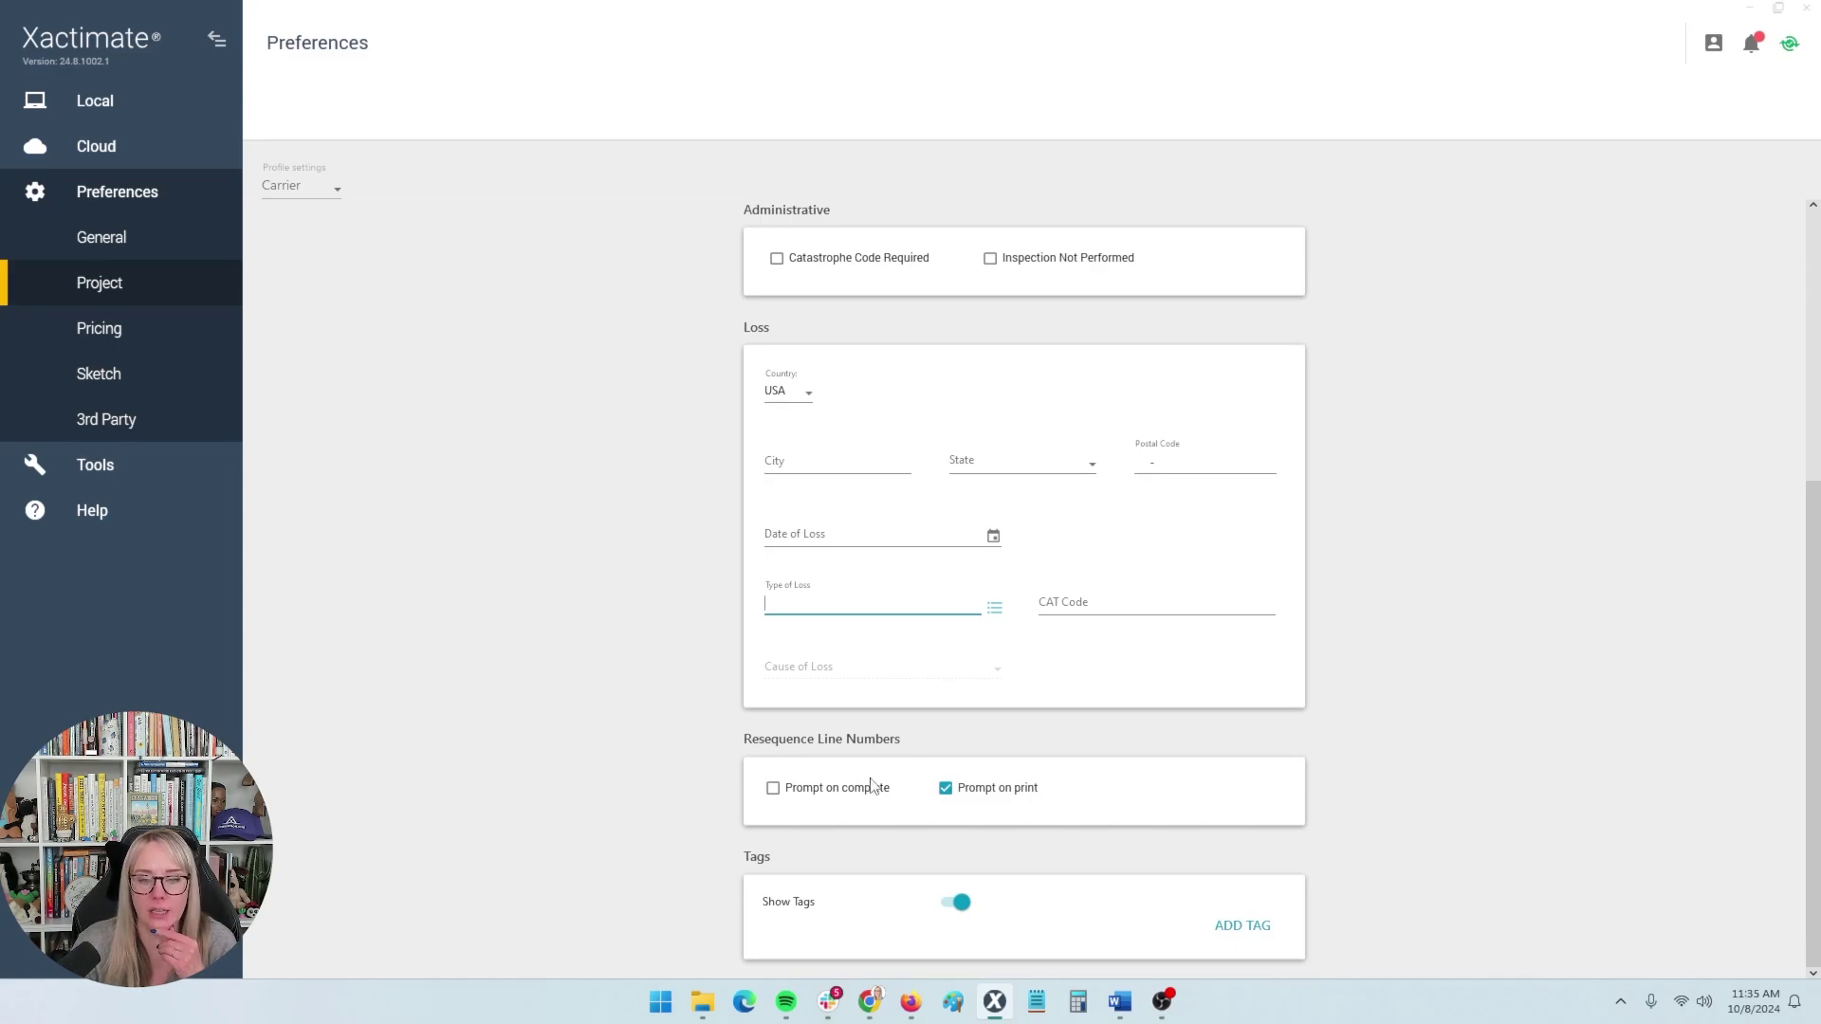
key(ctrl)
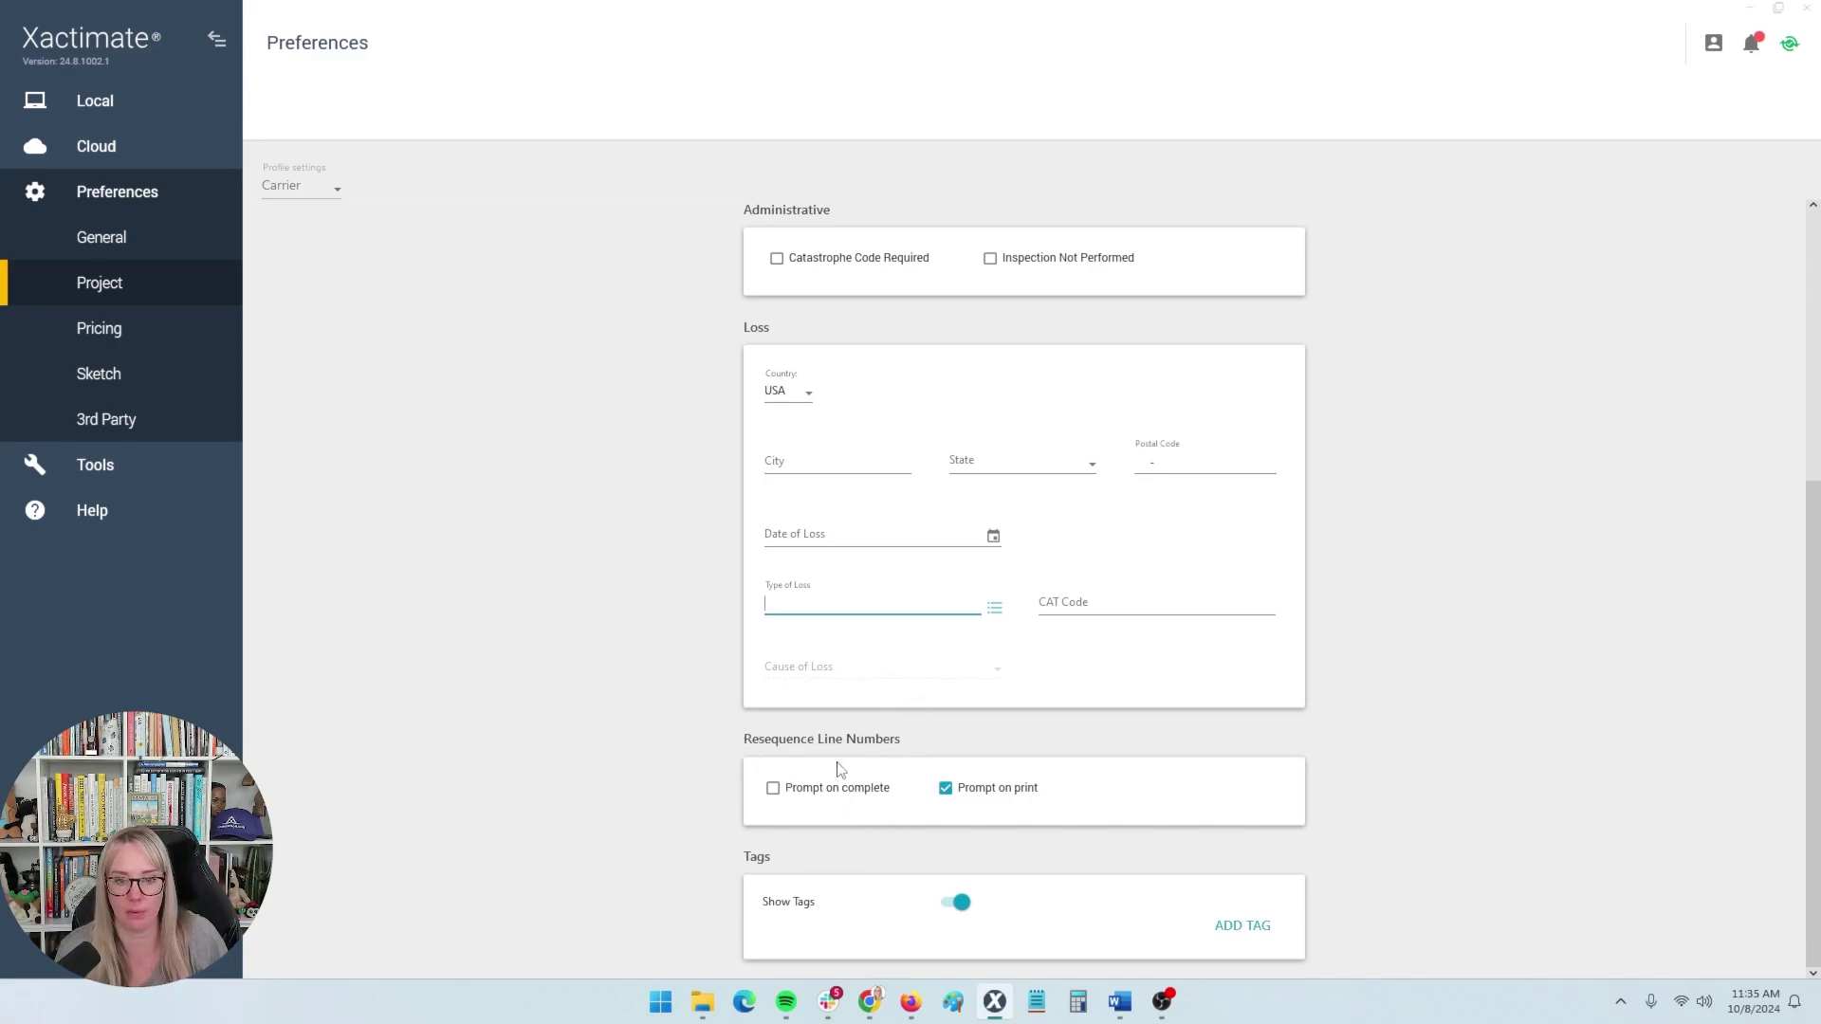
key(ctrl)
key(ctrl)
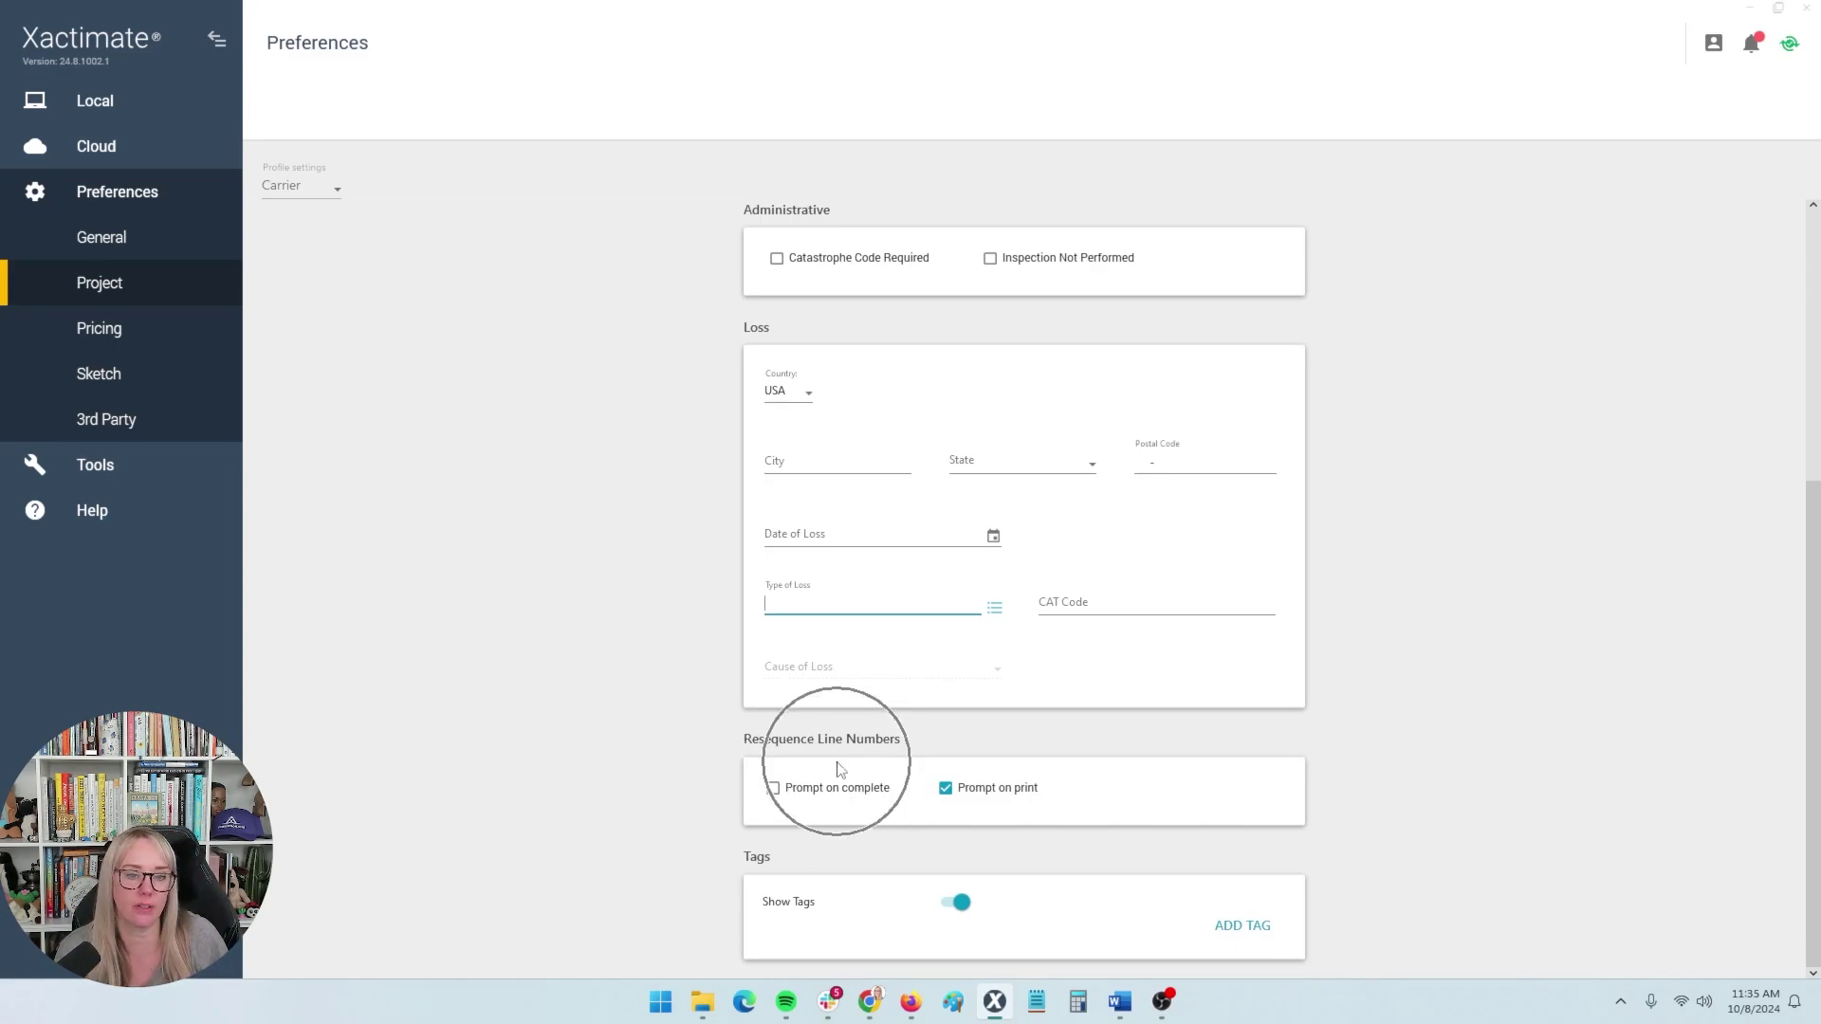
key(ctrl)
Open the local Carrier project totalling $1,219.29 and go to its estimate items.
click(121, 105)
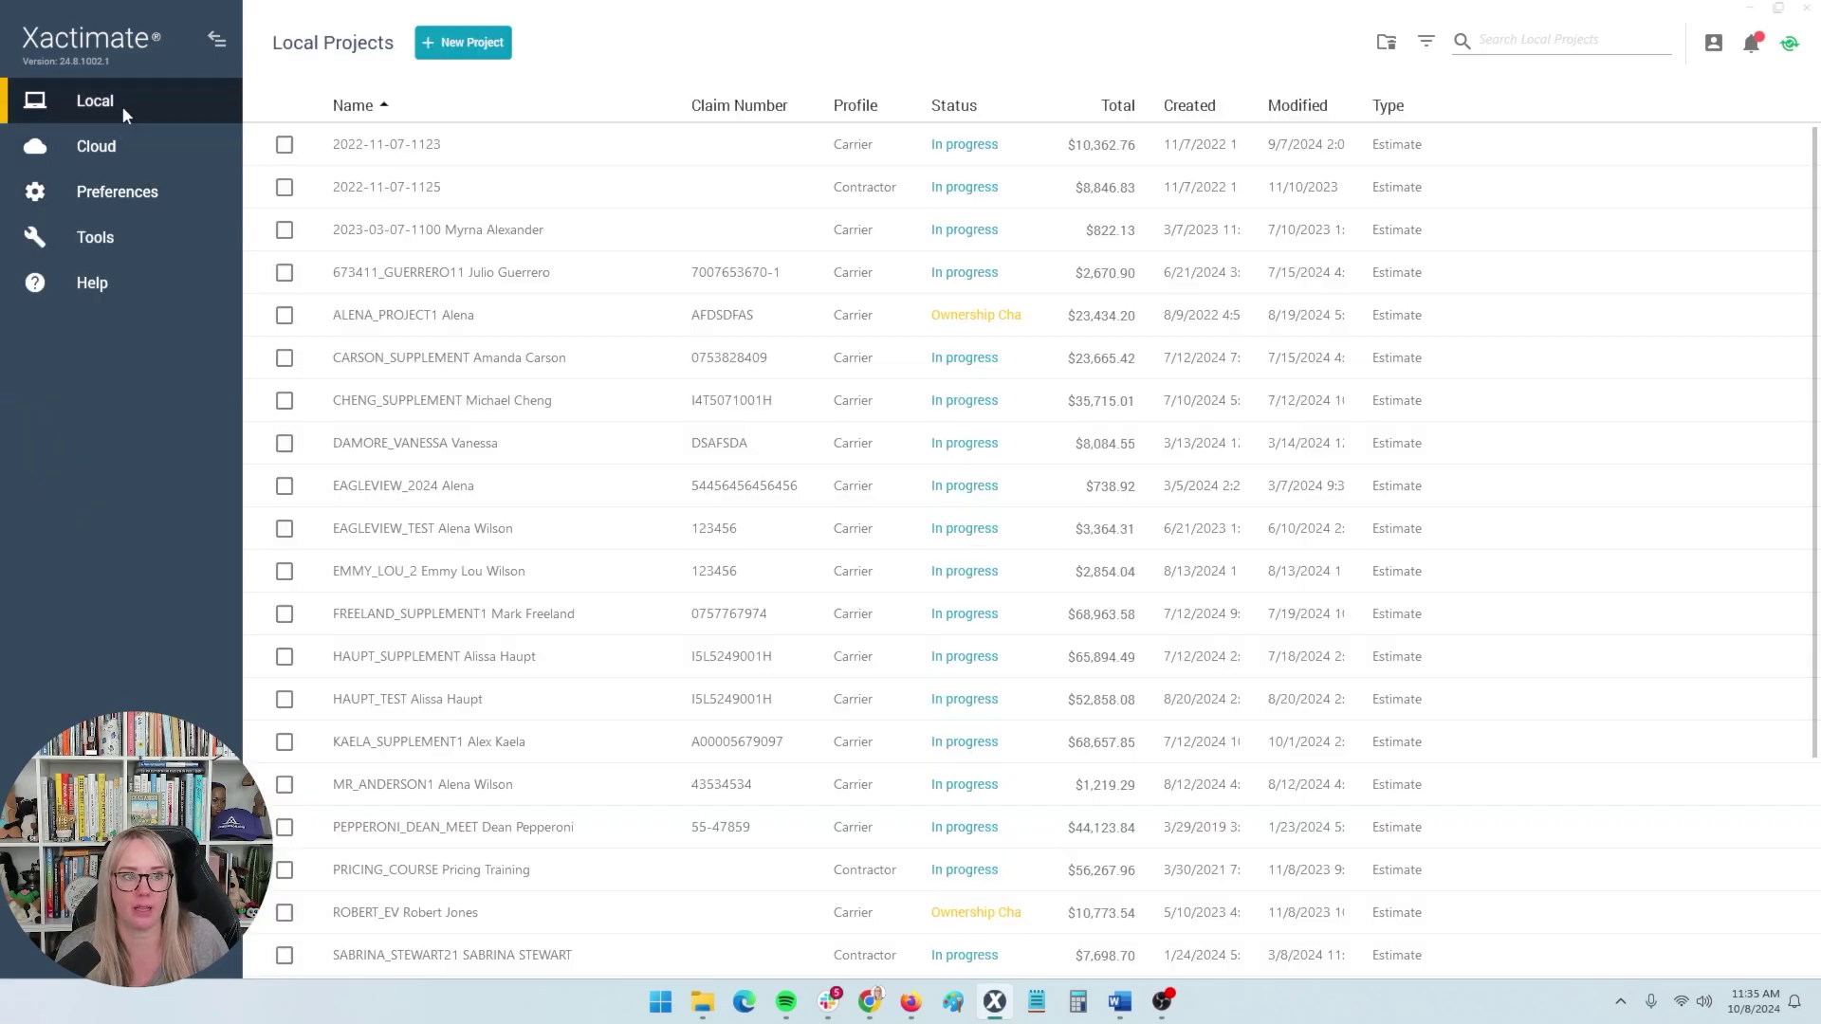
double_click(484, 785)
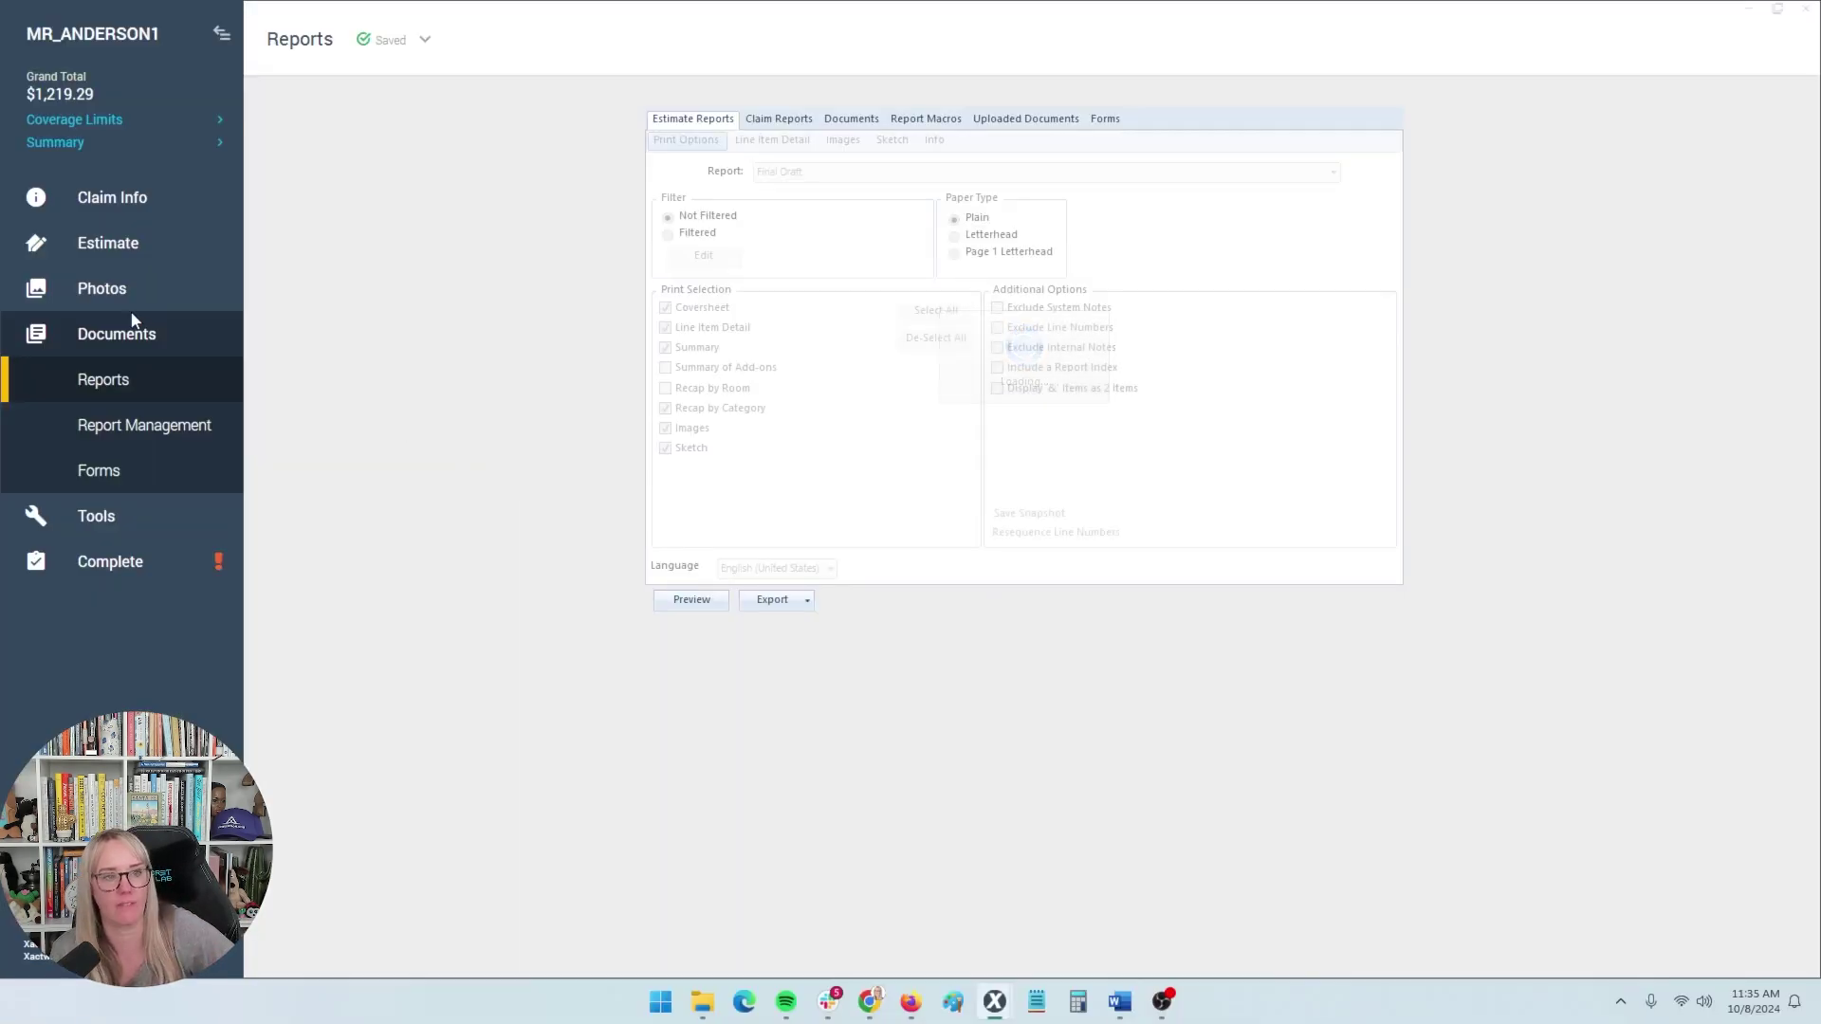
click(115, 277)
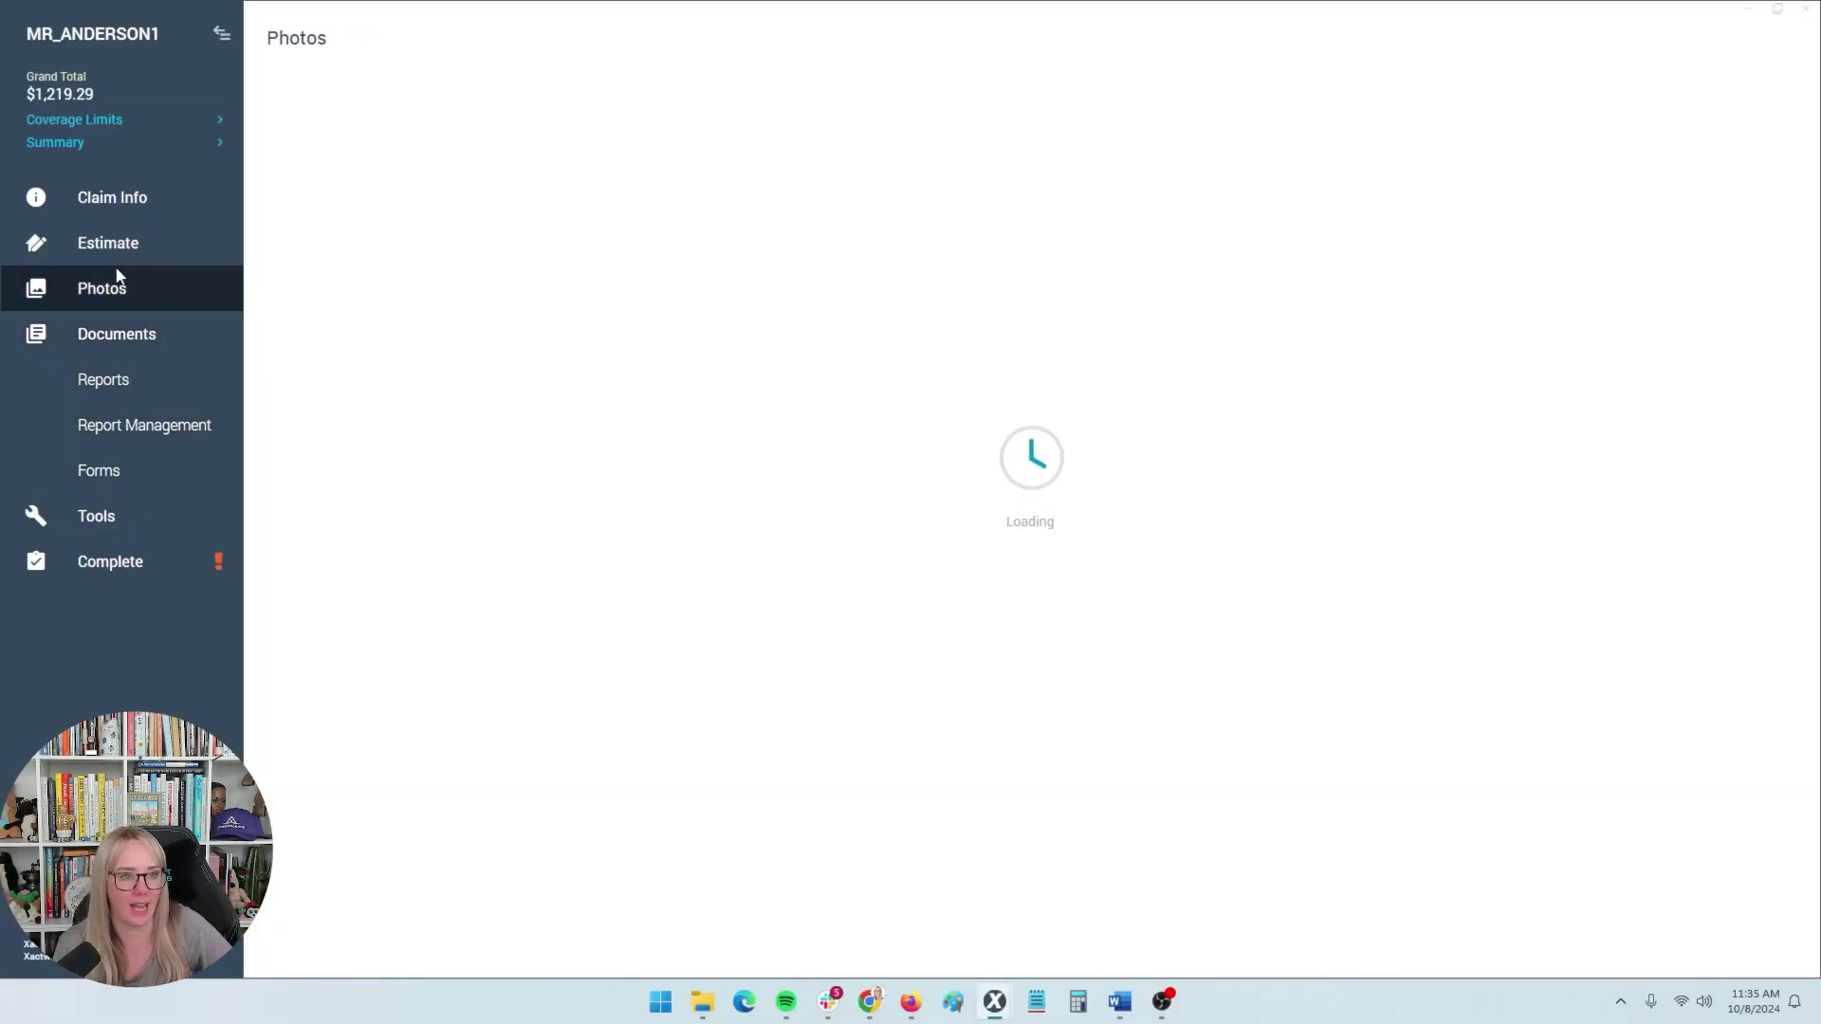
click(117, 251)
click(120, 245)
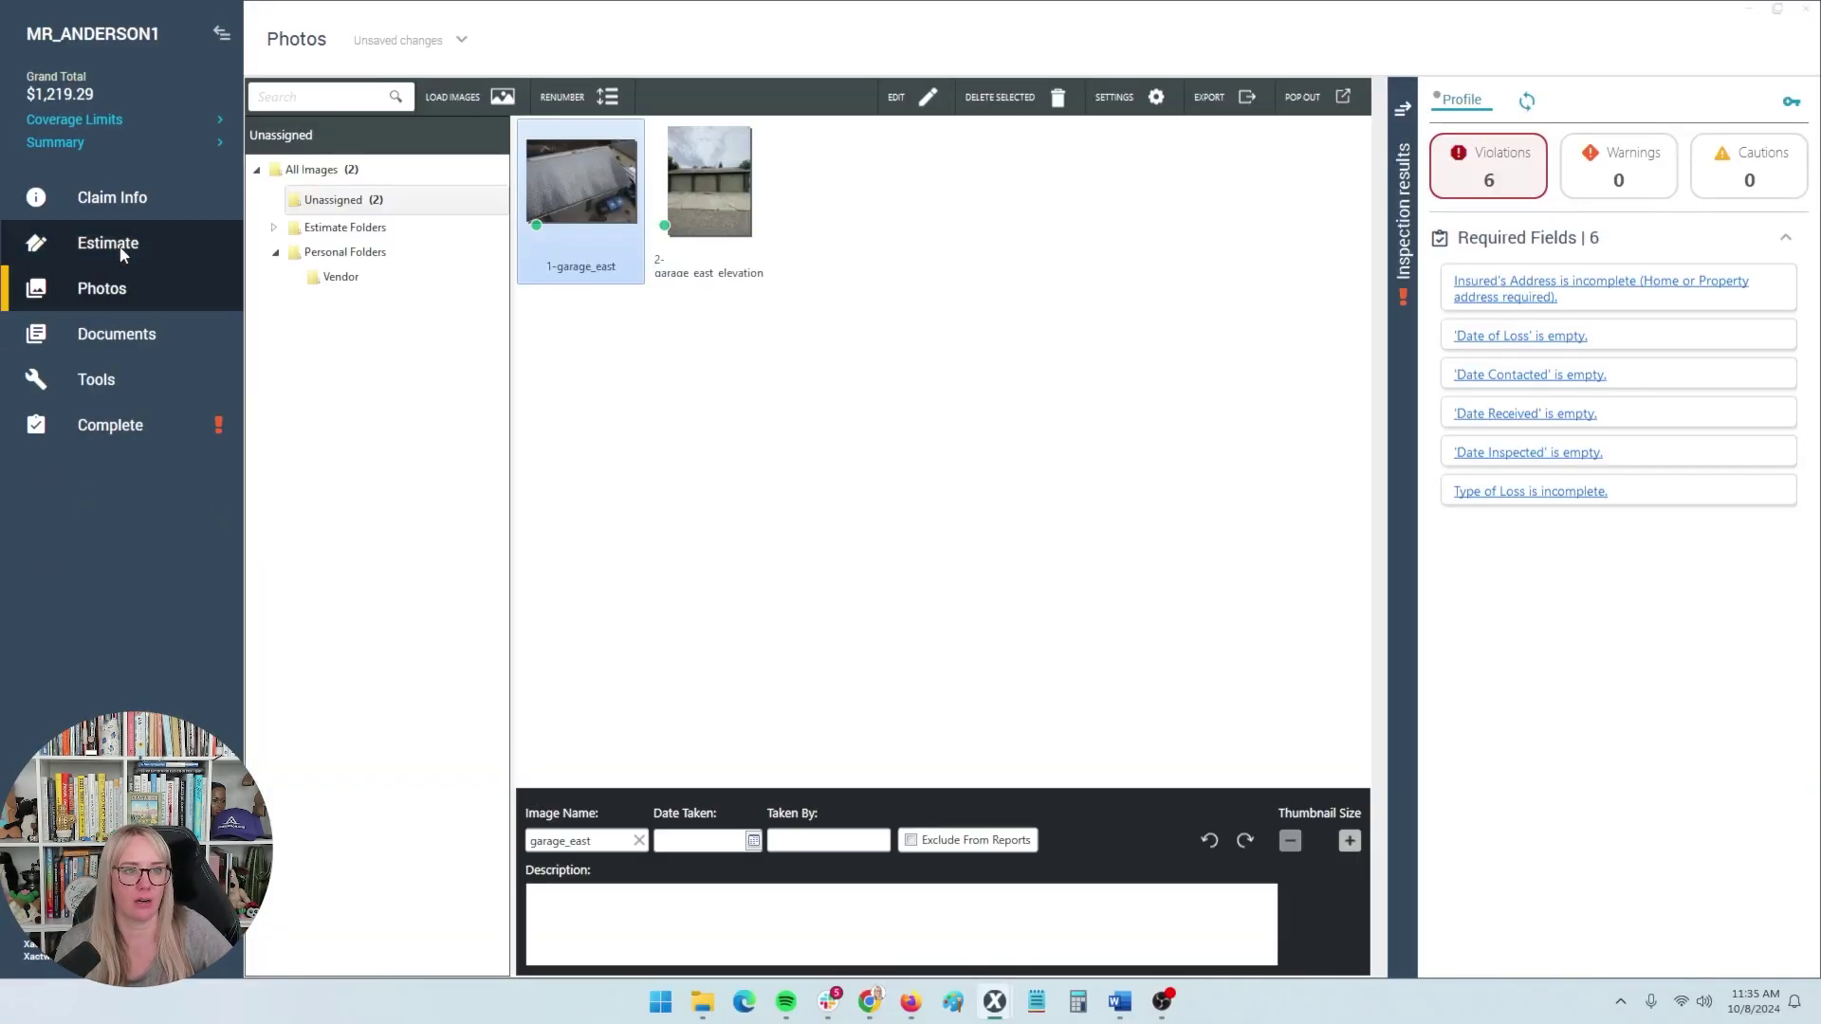
click(121, 248)
click(129, 336)
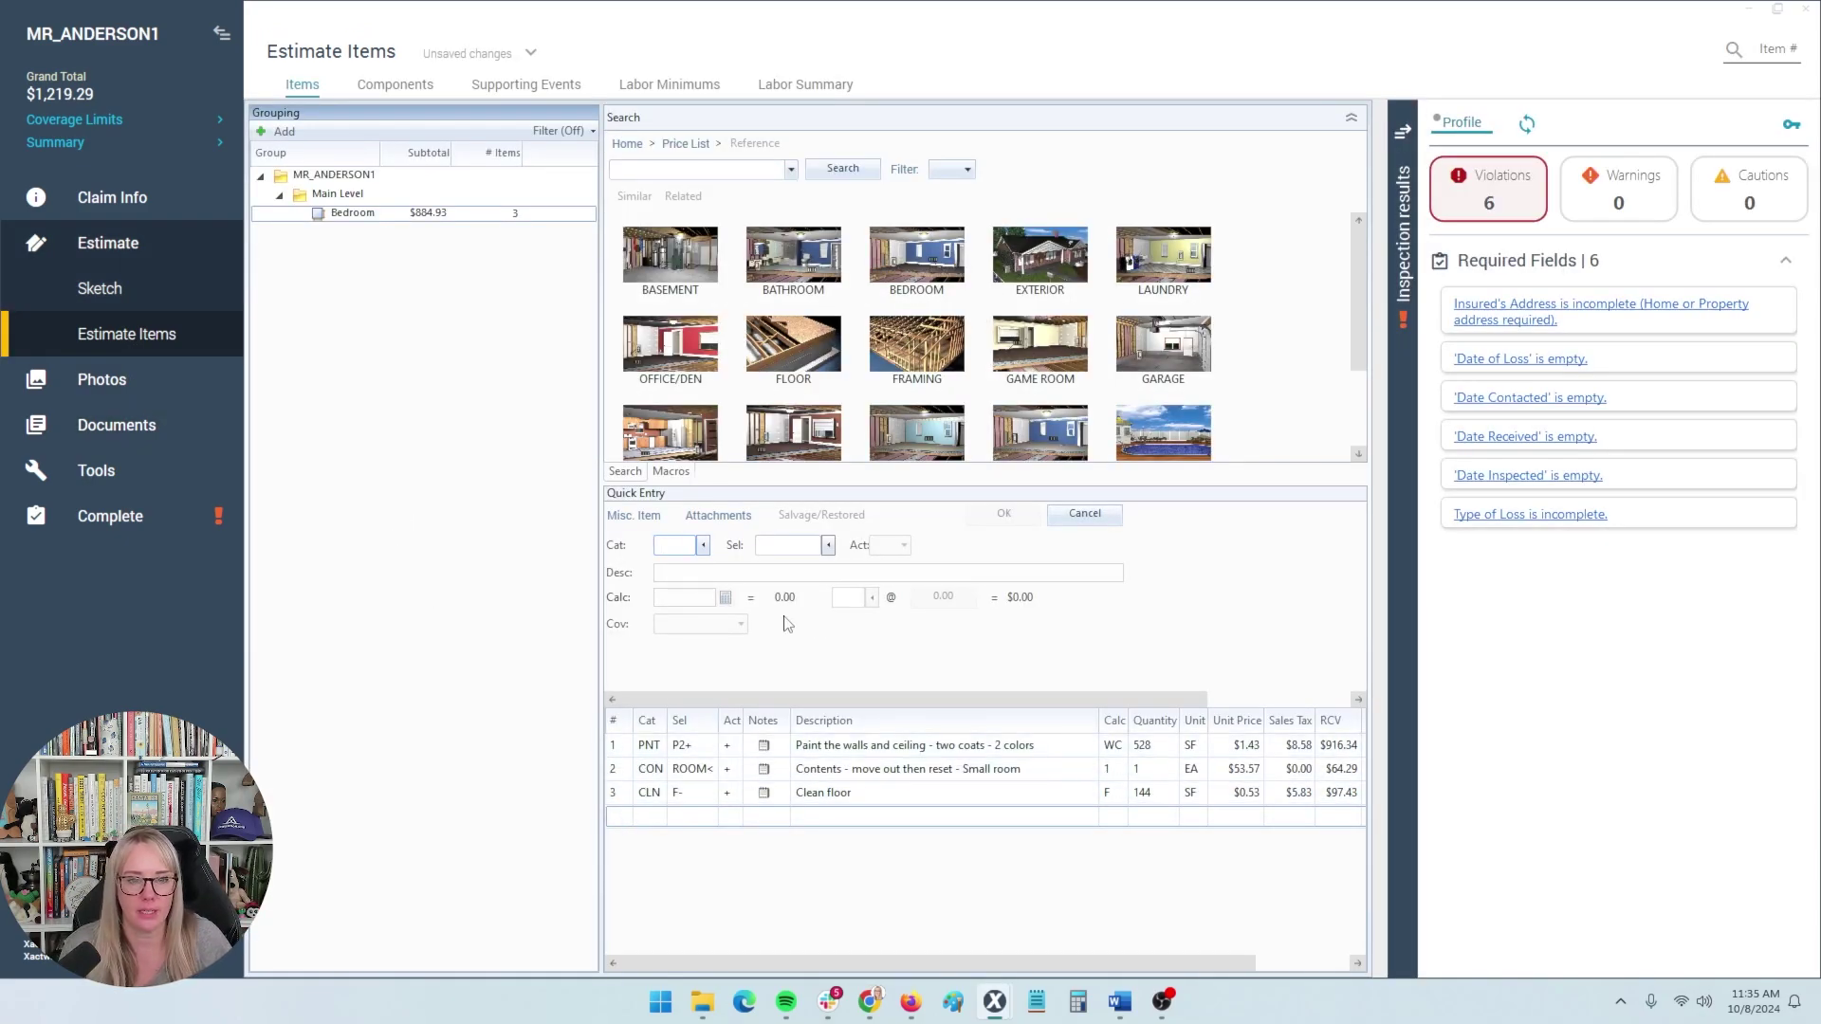
text(PNL)
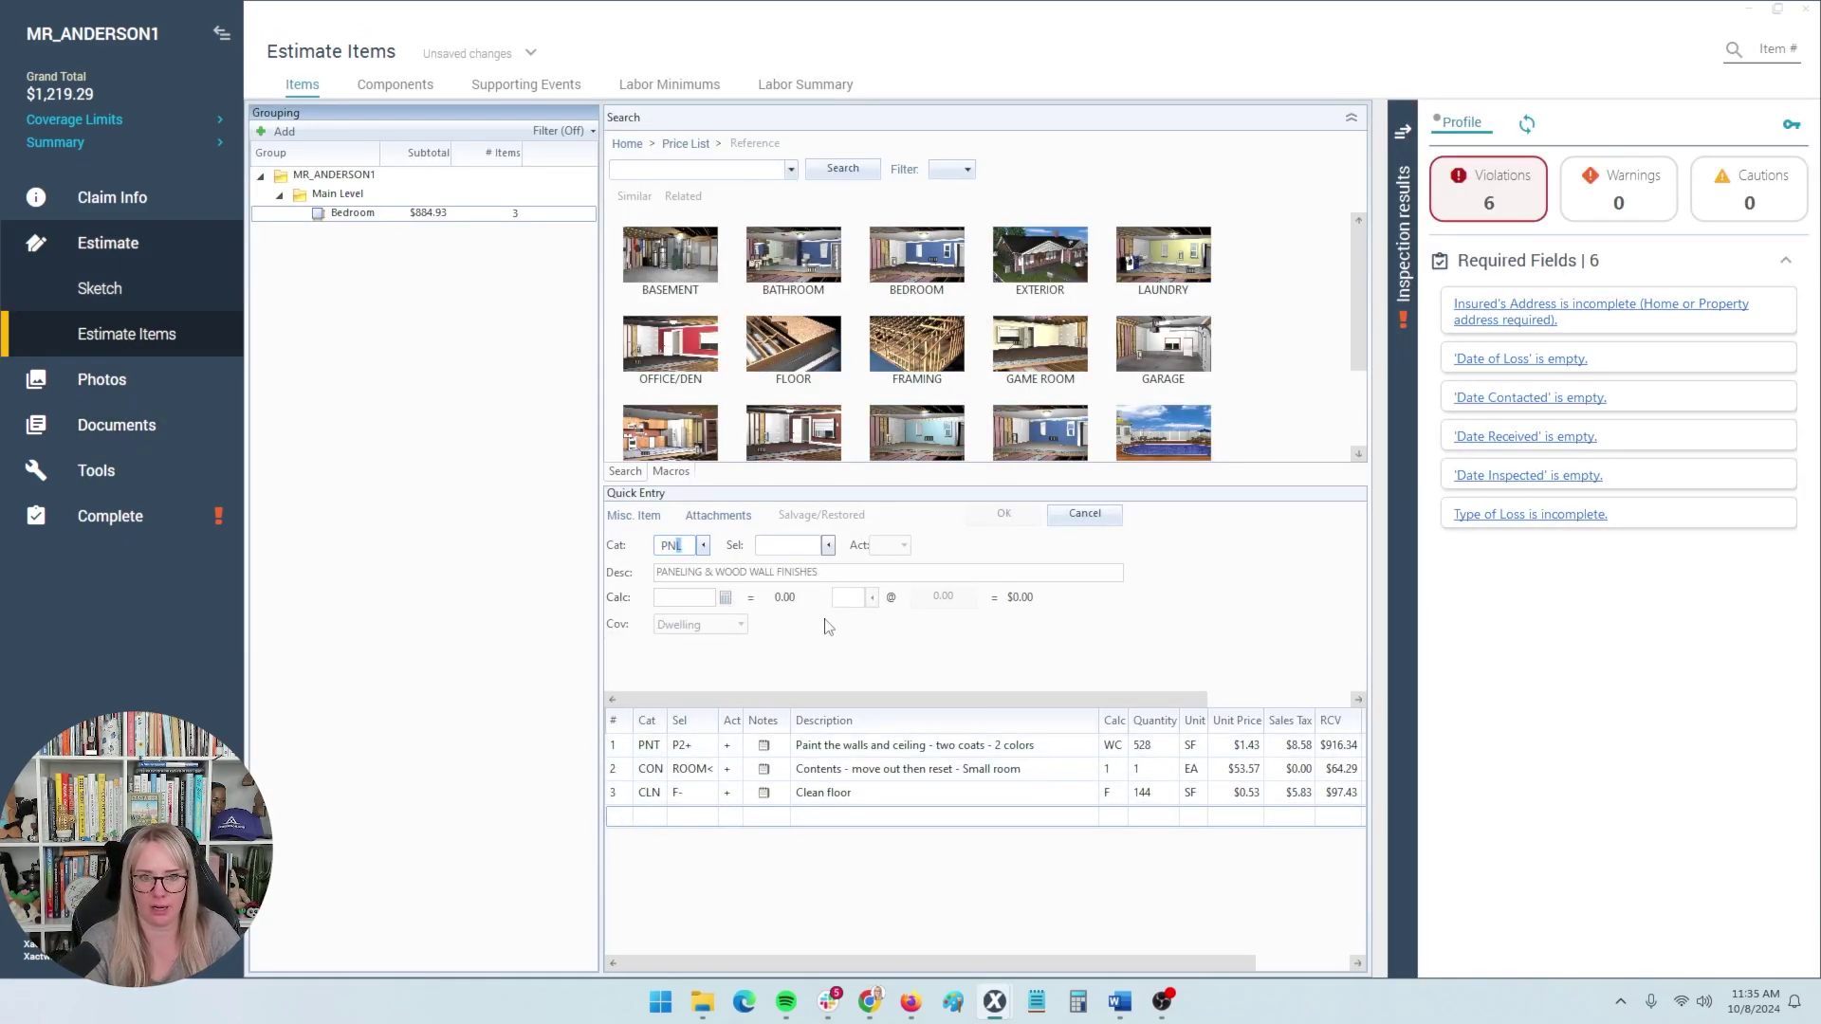
key(BackSpace)
key(BackSpace)
text(CLN)
key(Tab)
text(ROO)
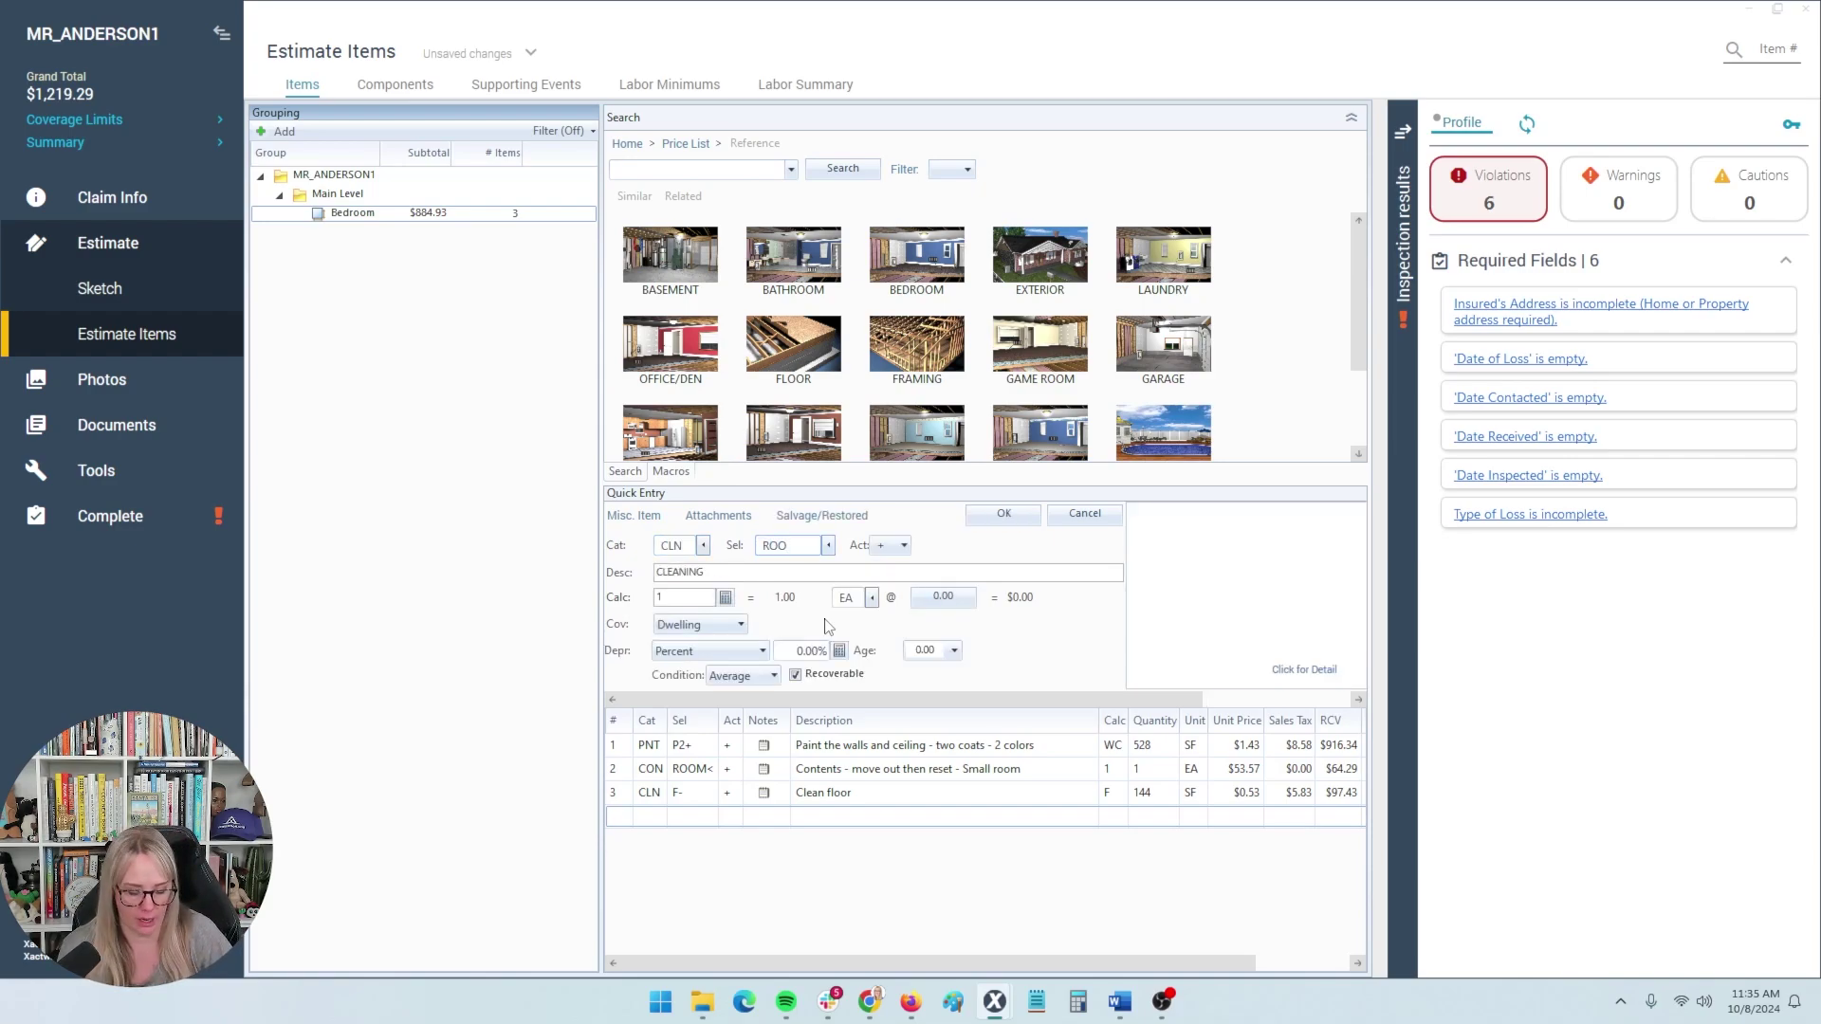
key(BackSpace)
key(BackSpace)
key(BackSpace)
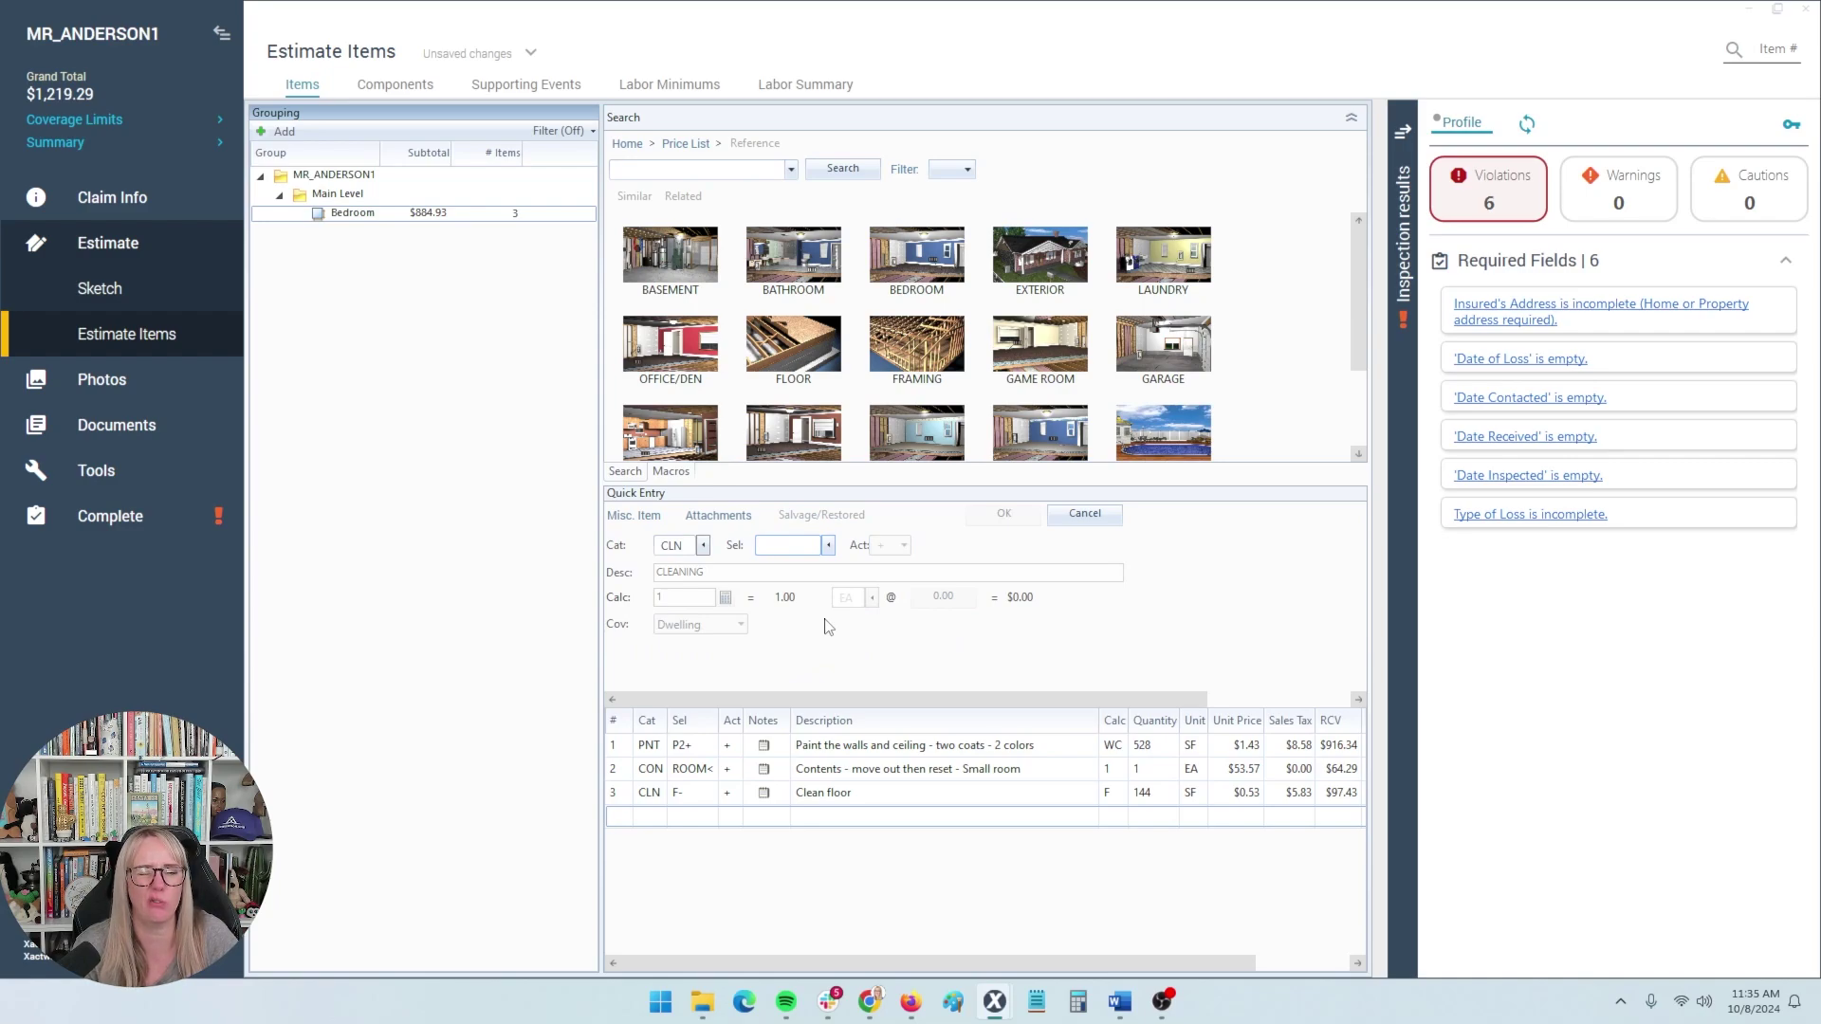
Add the line item PNT B, Paint baseboard - one coat, to the Bedroom, and collapse the inspection results.
click(676, 546)
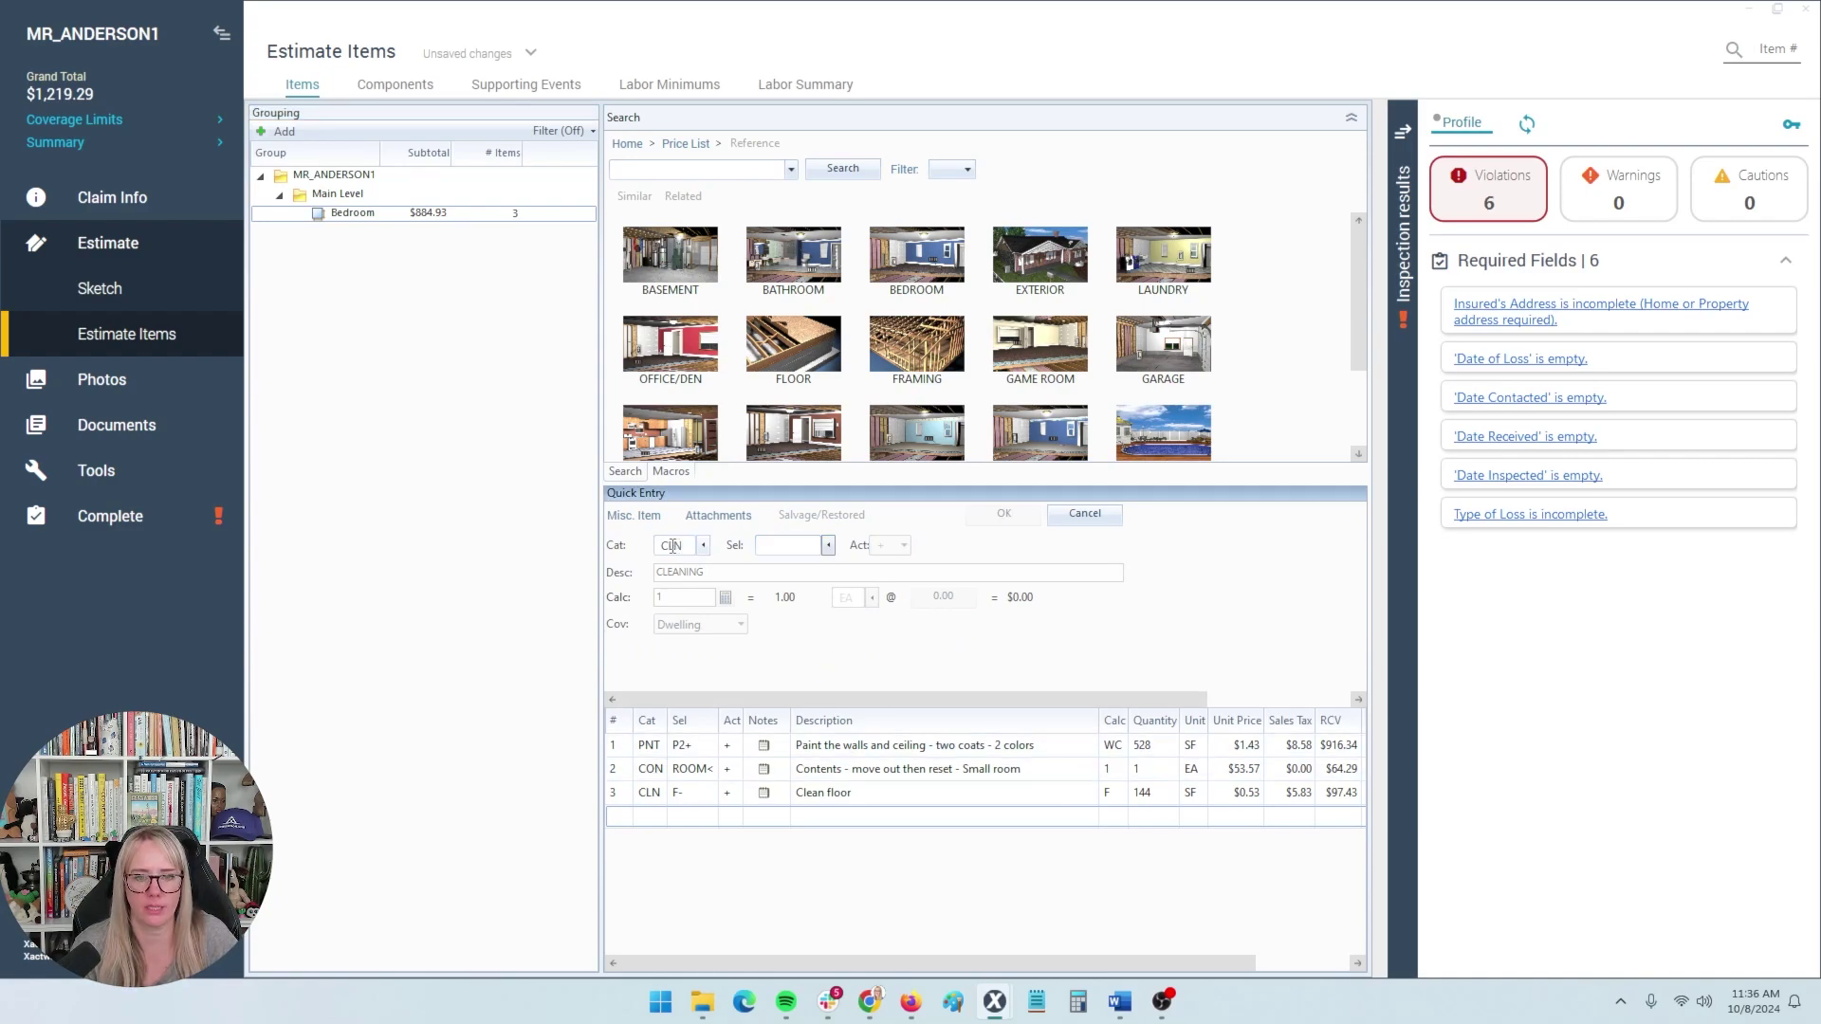
double_click(671, 547)
text(PNT)
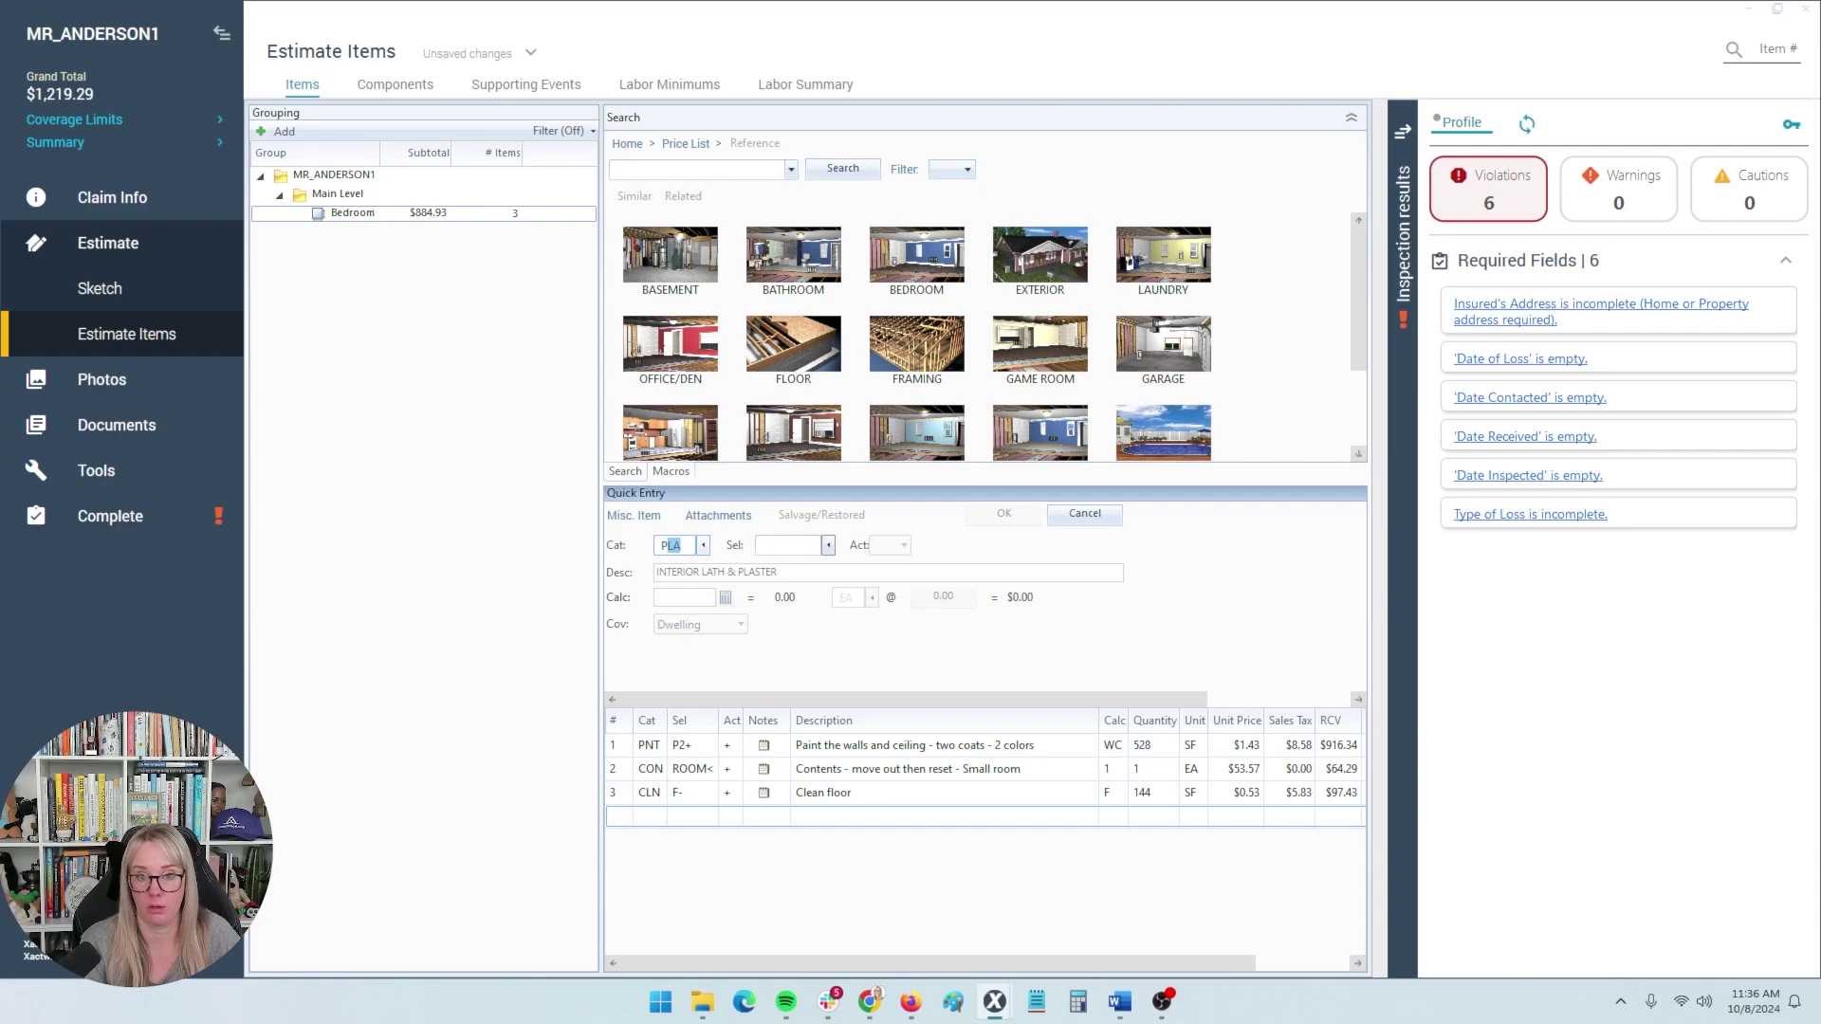
key(Tab)
text(B)
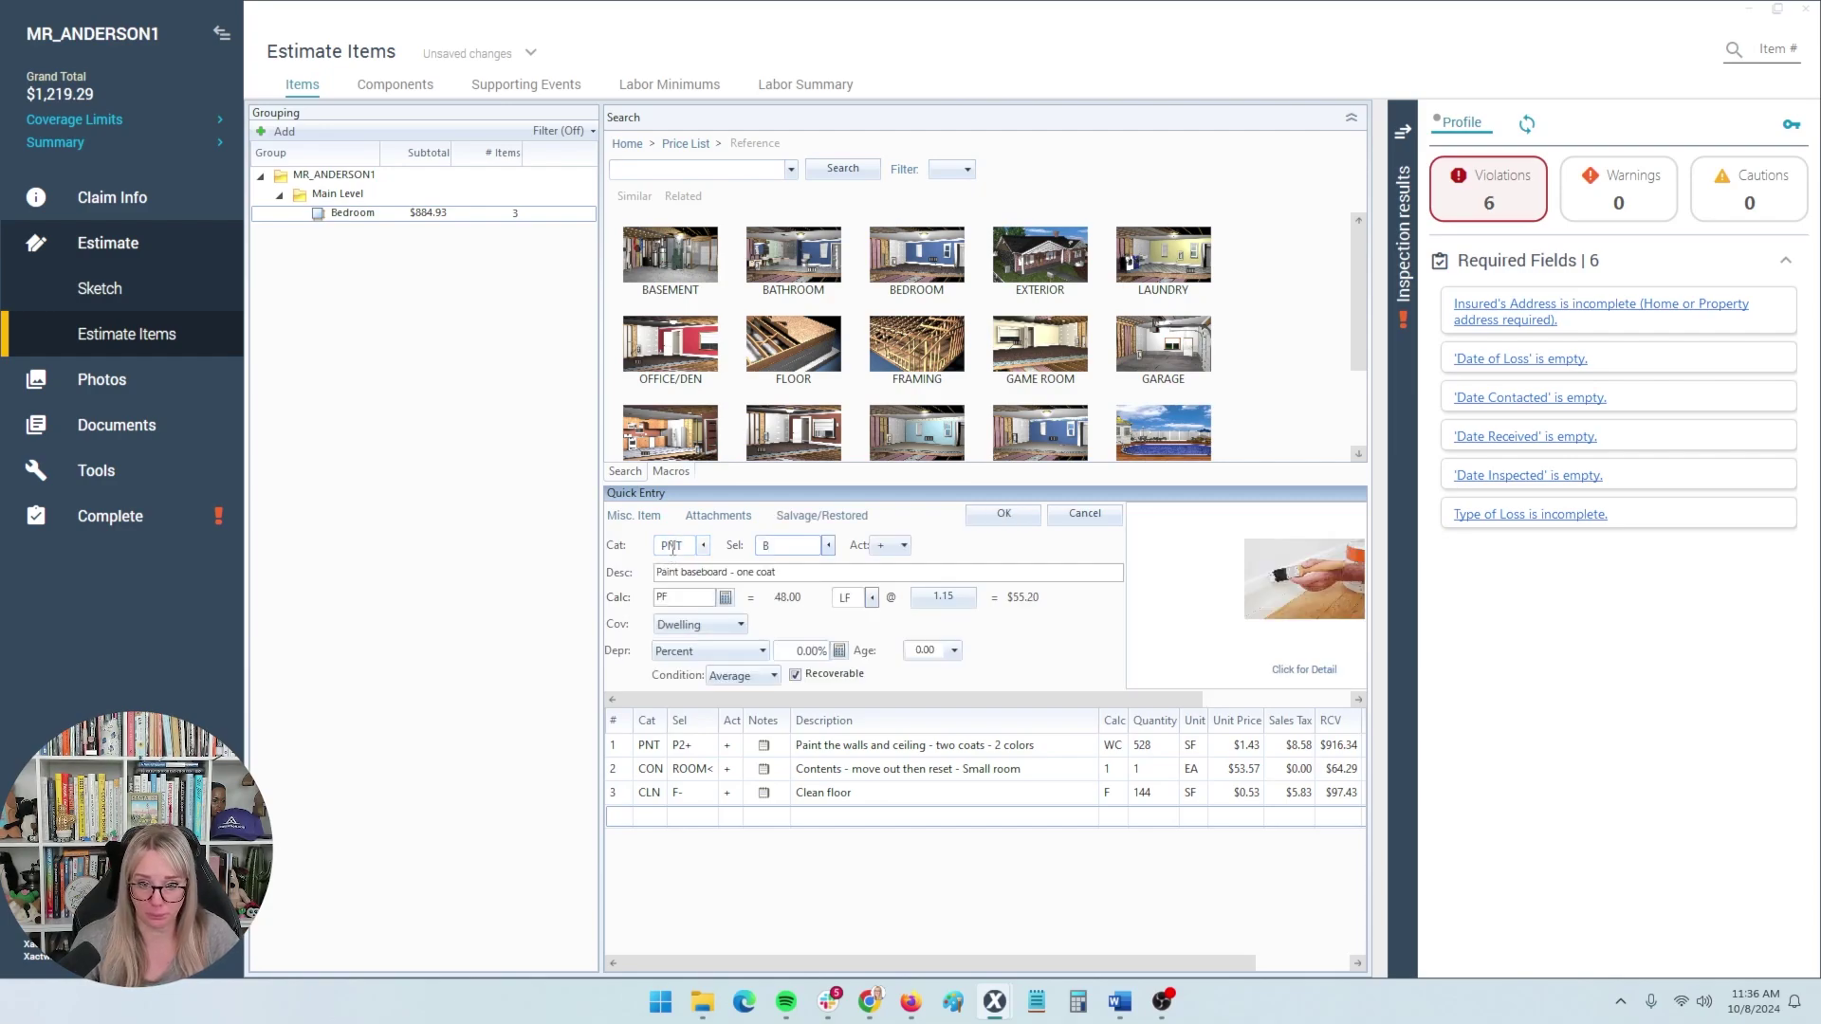
click(997, 520)
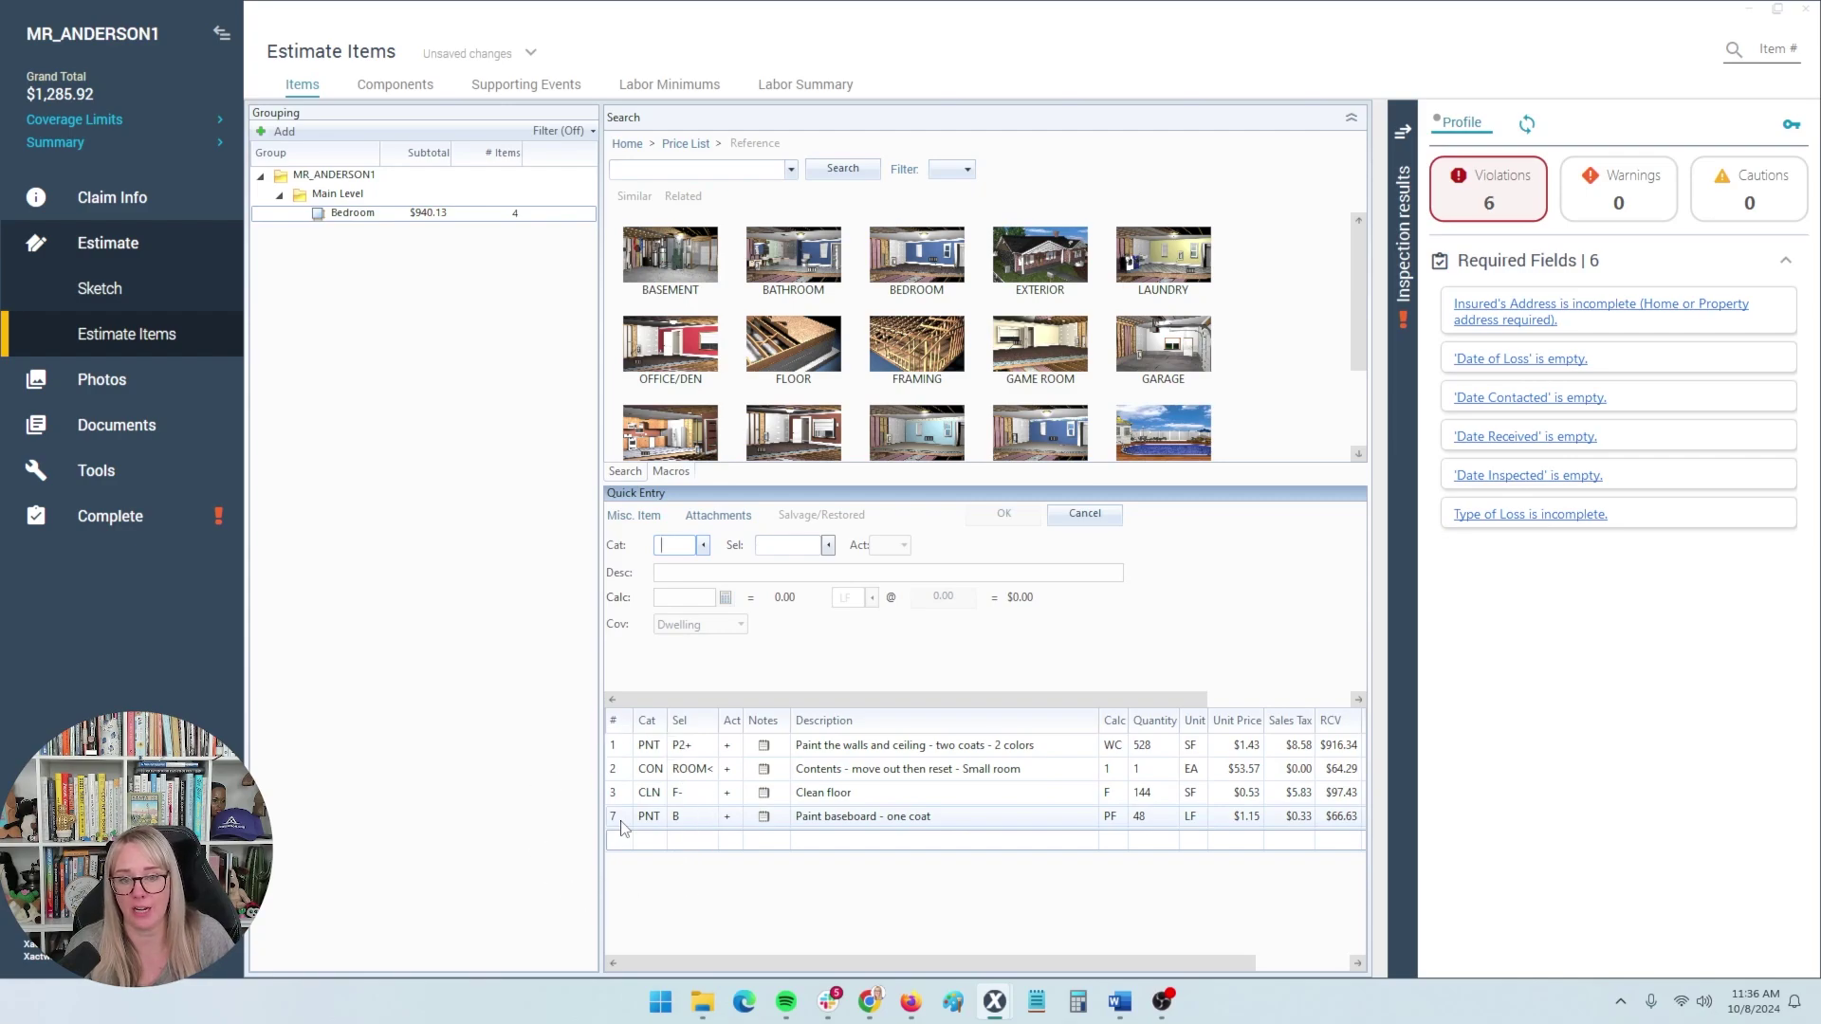
click(1403, 132)
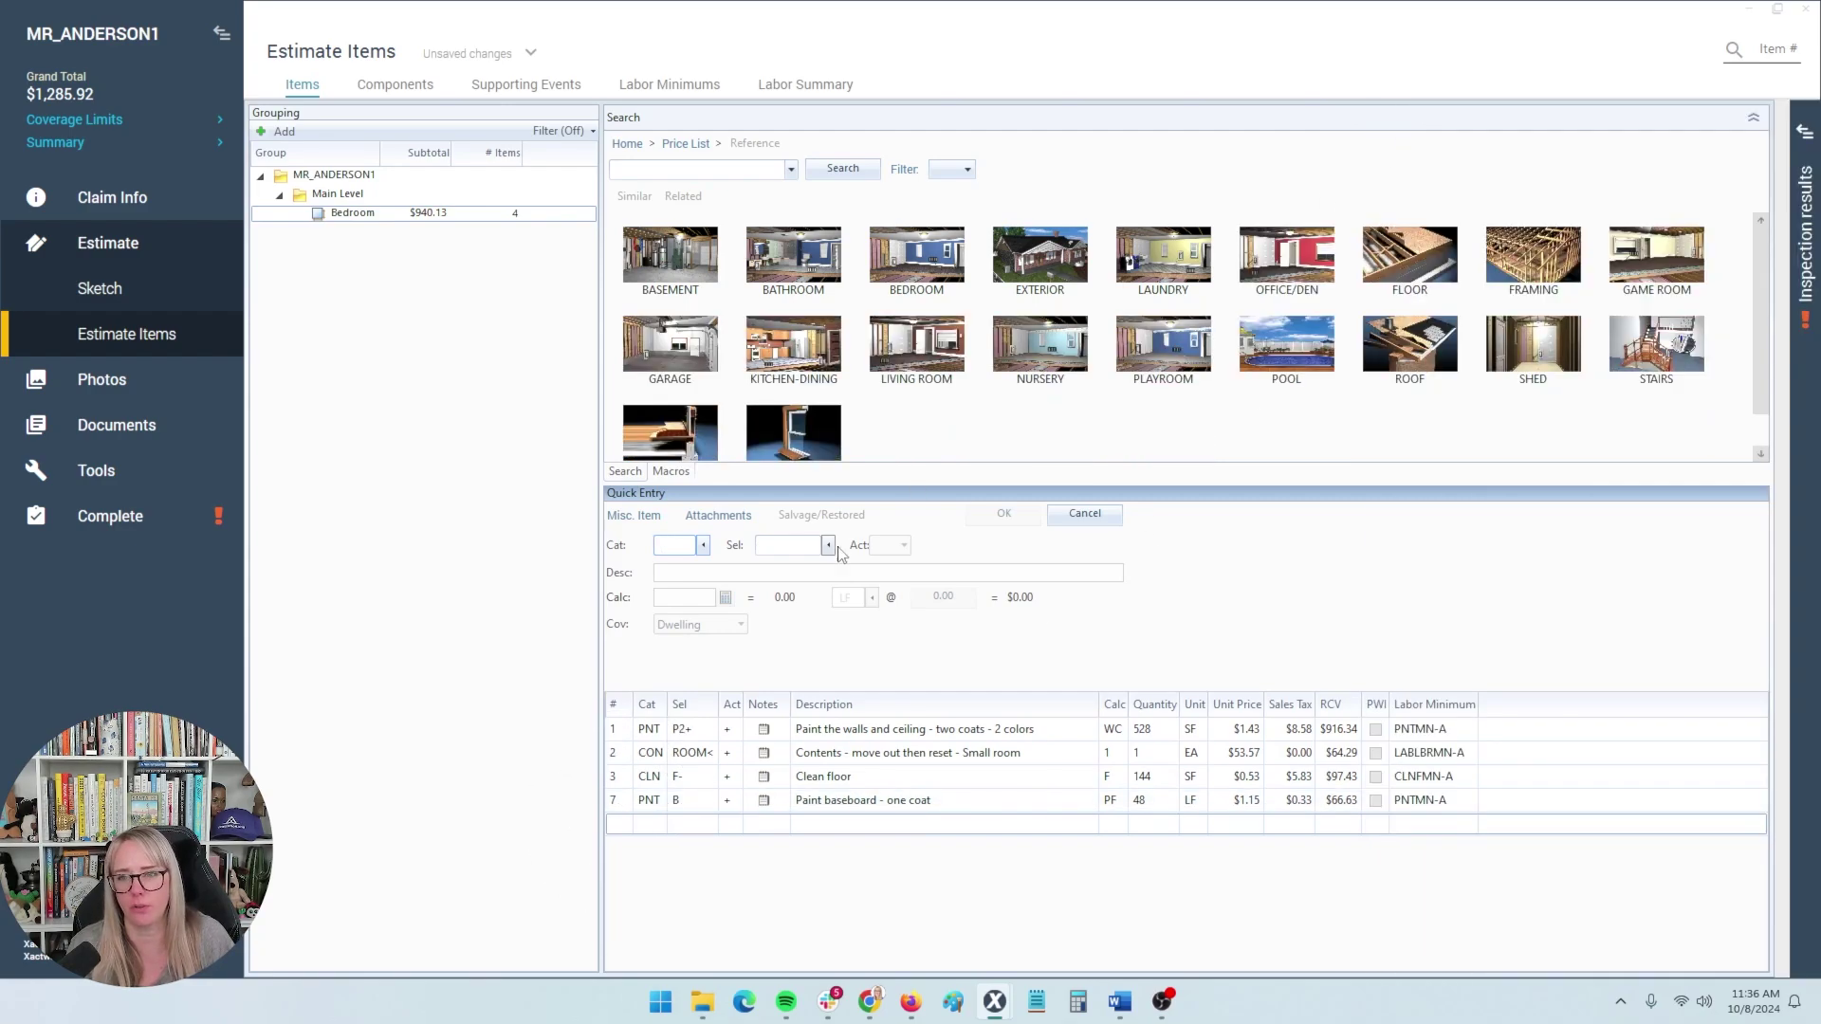
click(622, 806)
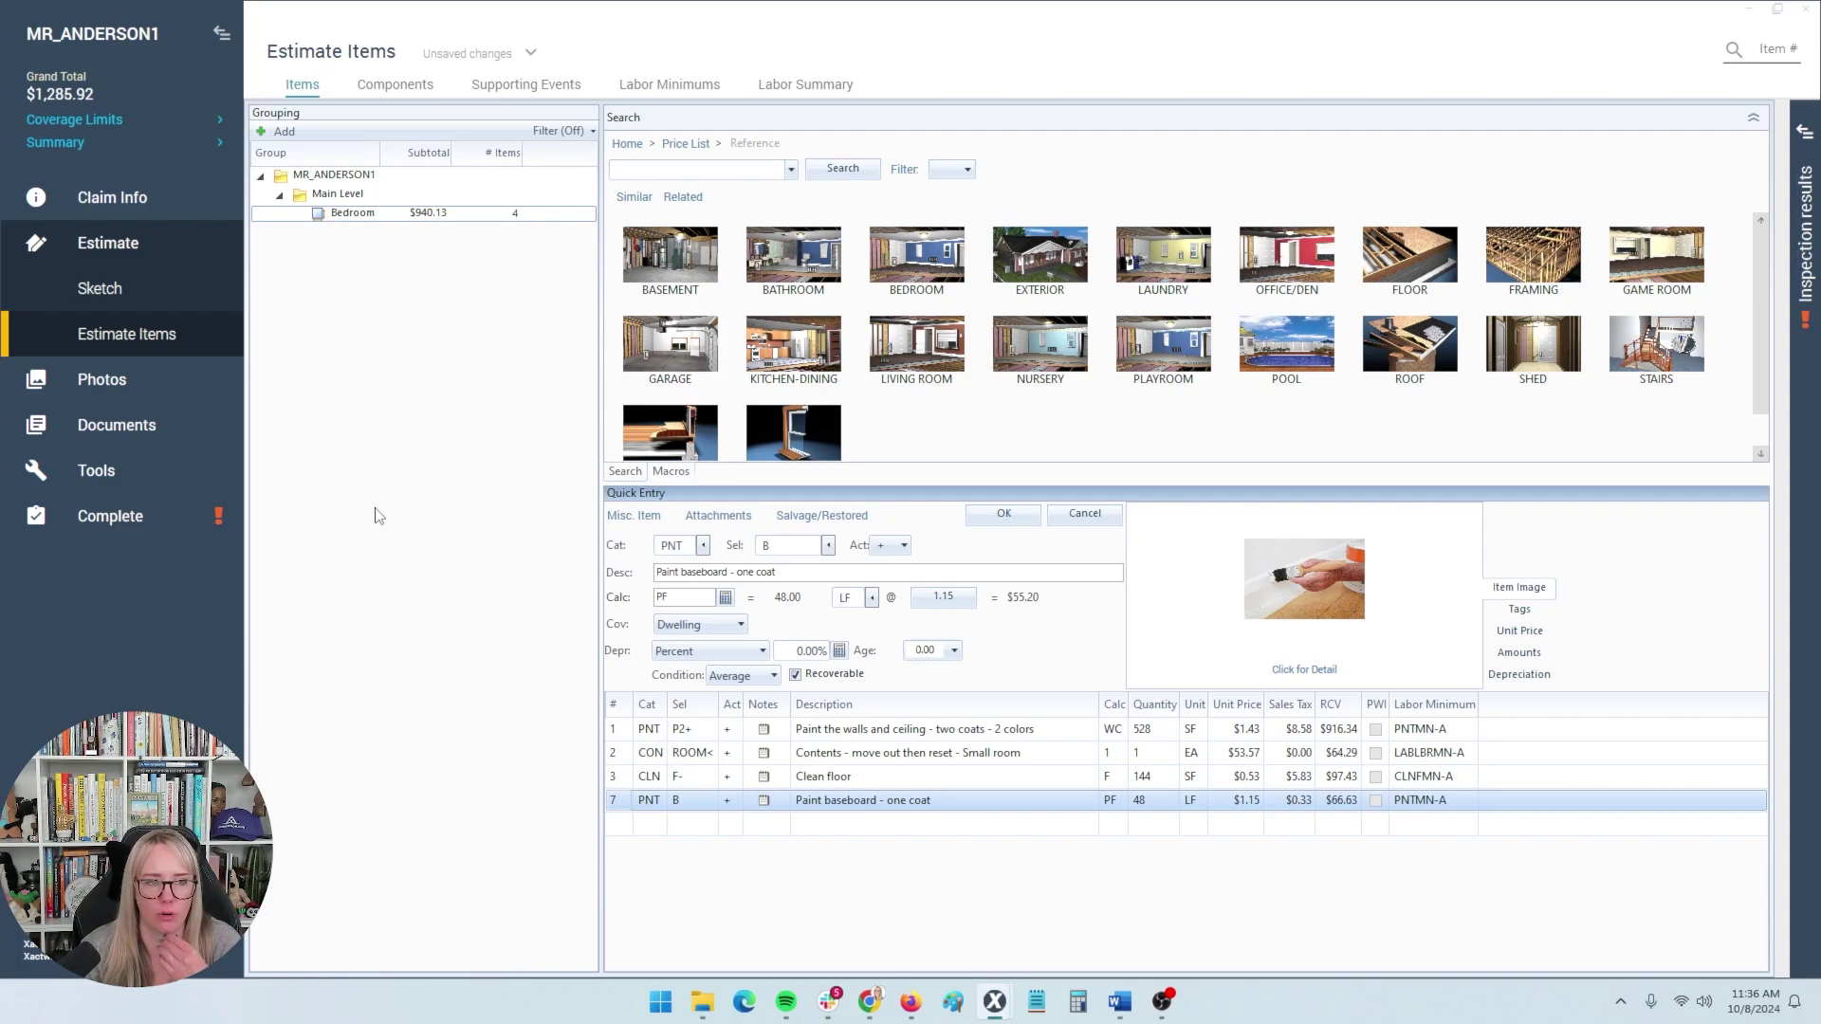
Open the project's reports, resequence the line numbers, and return to the estimate items to check the numbering.
click(134, 429)
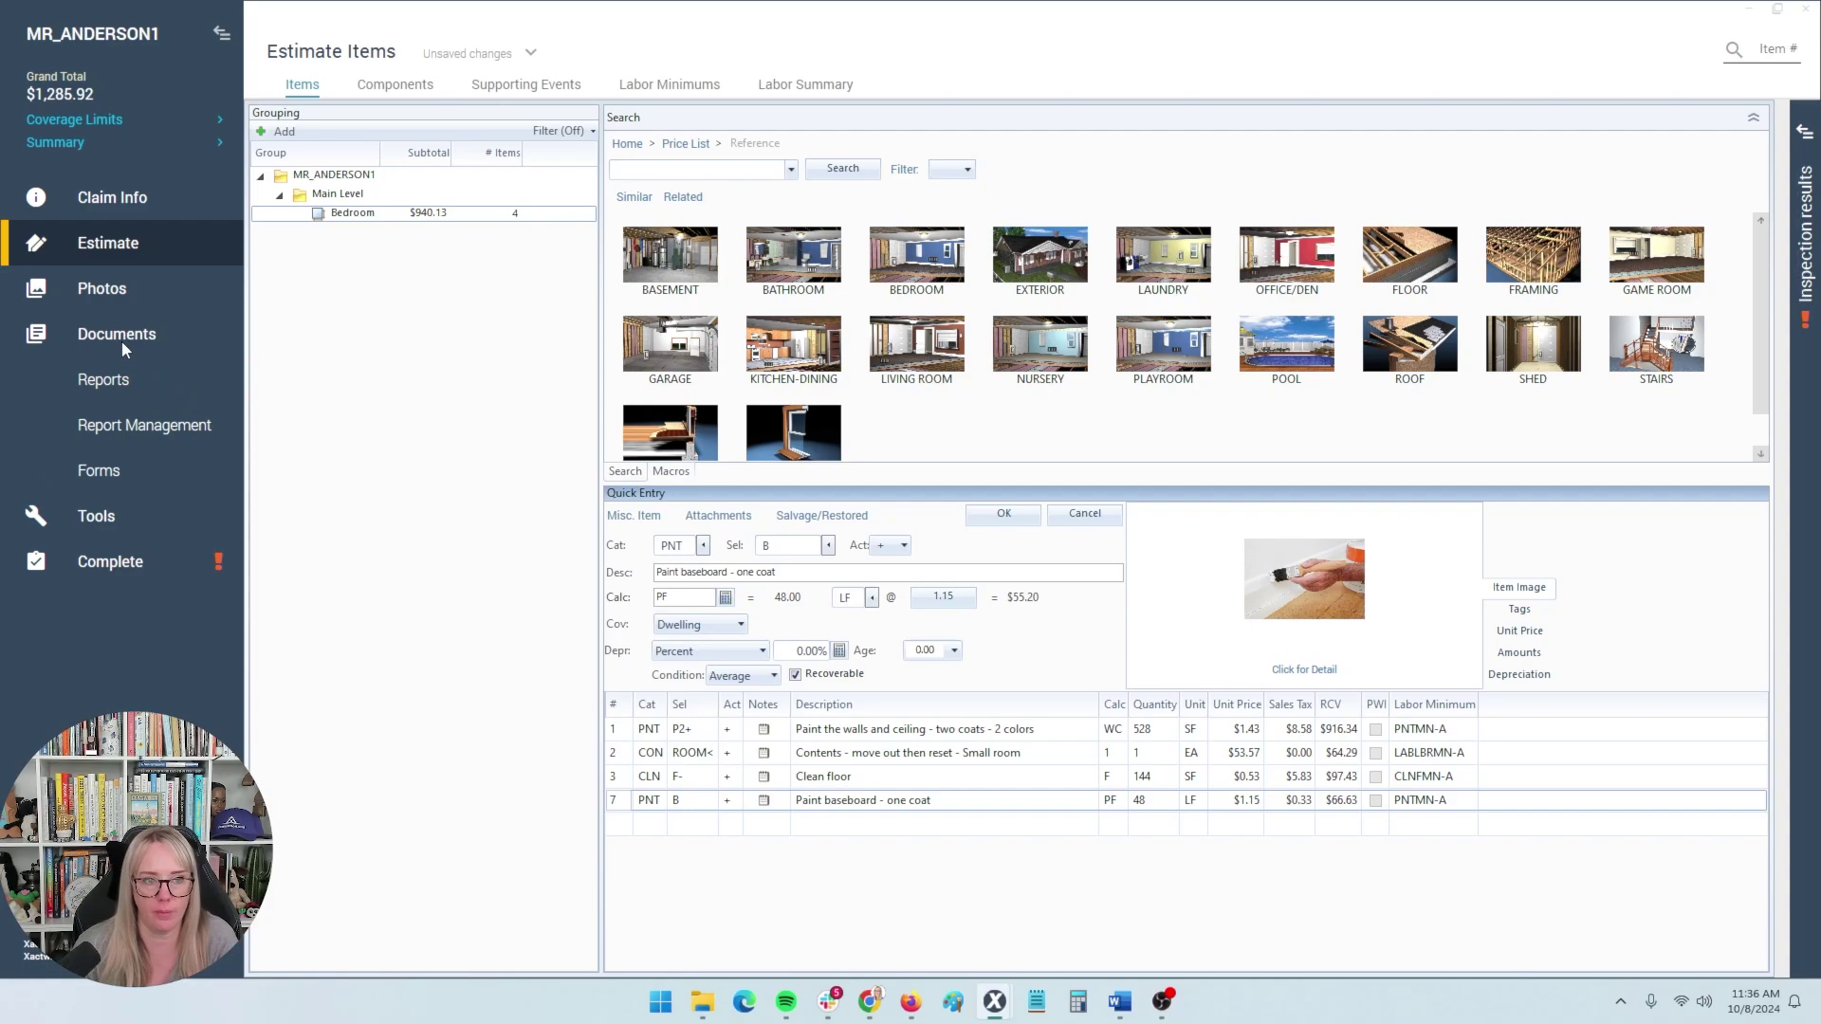
click(122, 379)
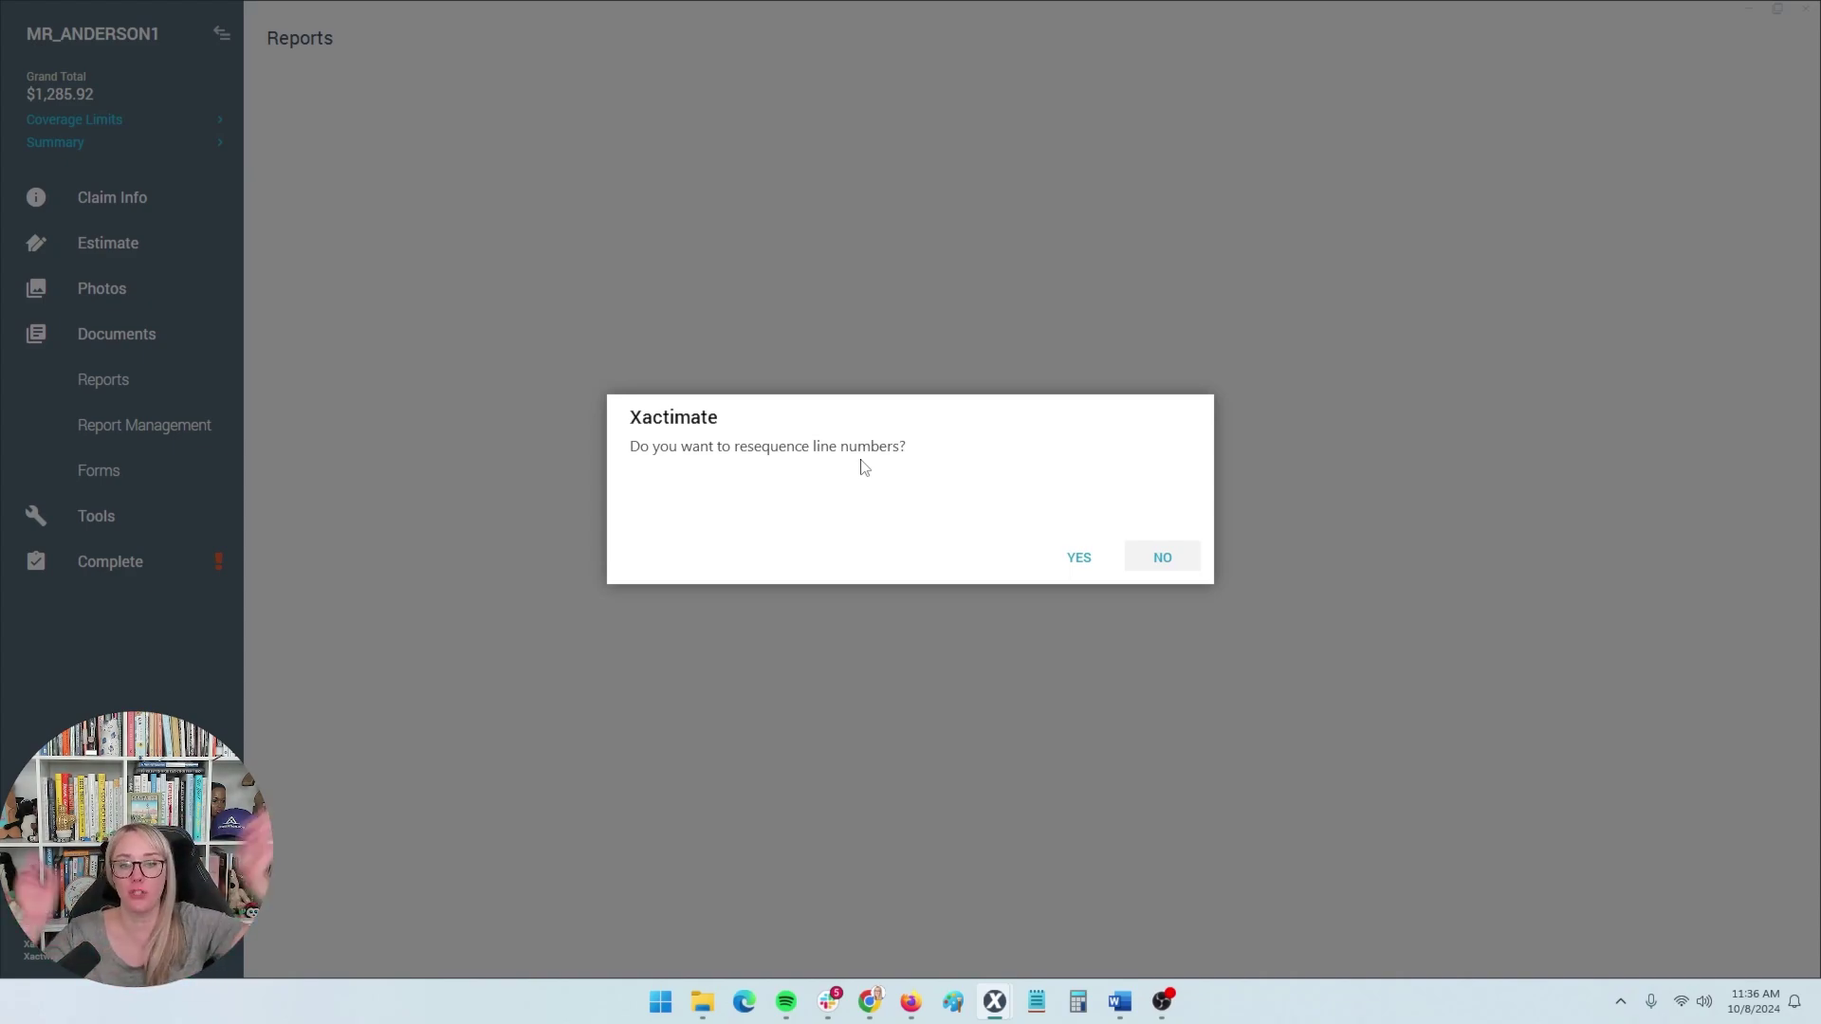
click(1077, 561)
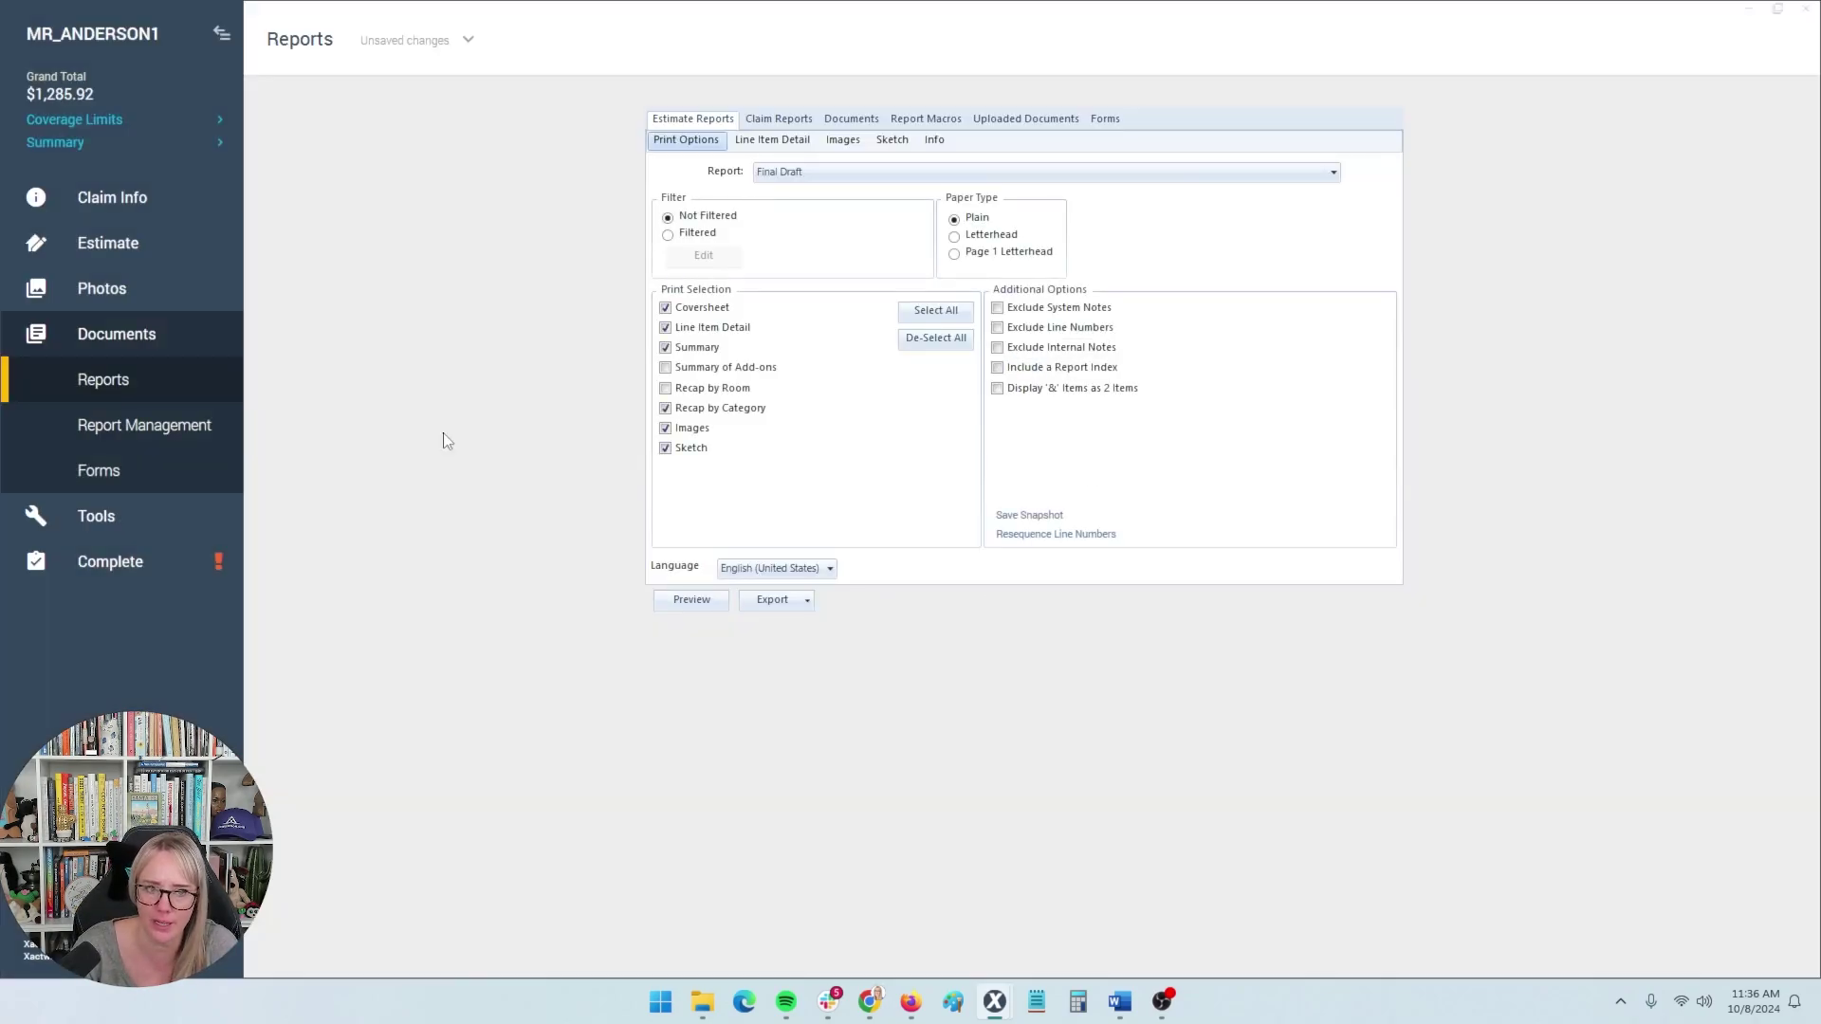
click(163, 248)
click(150, 331)
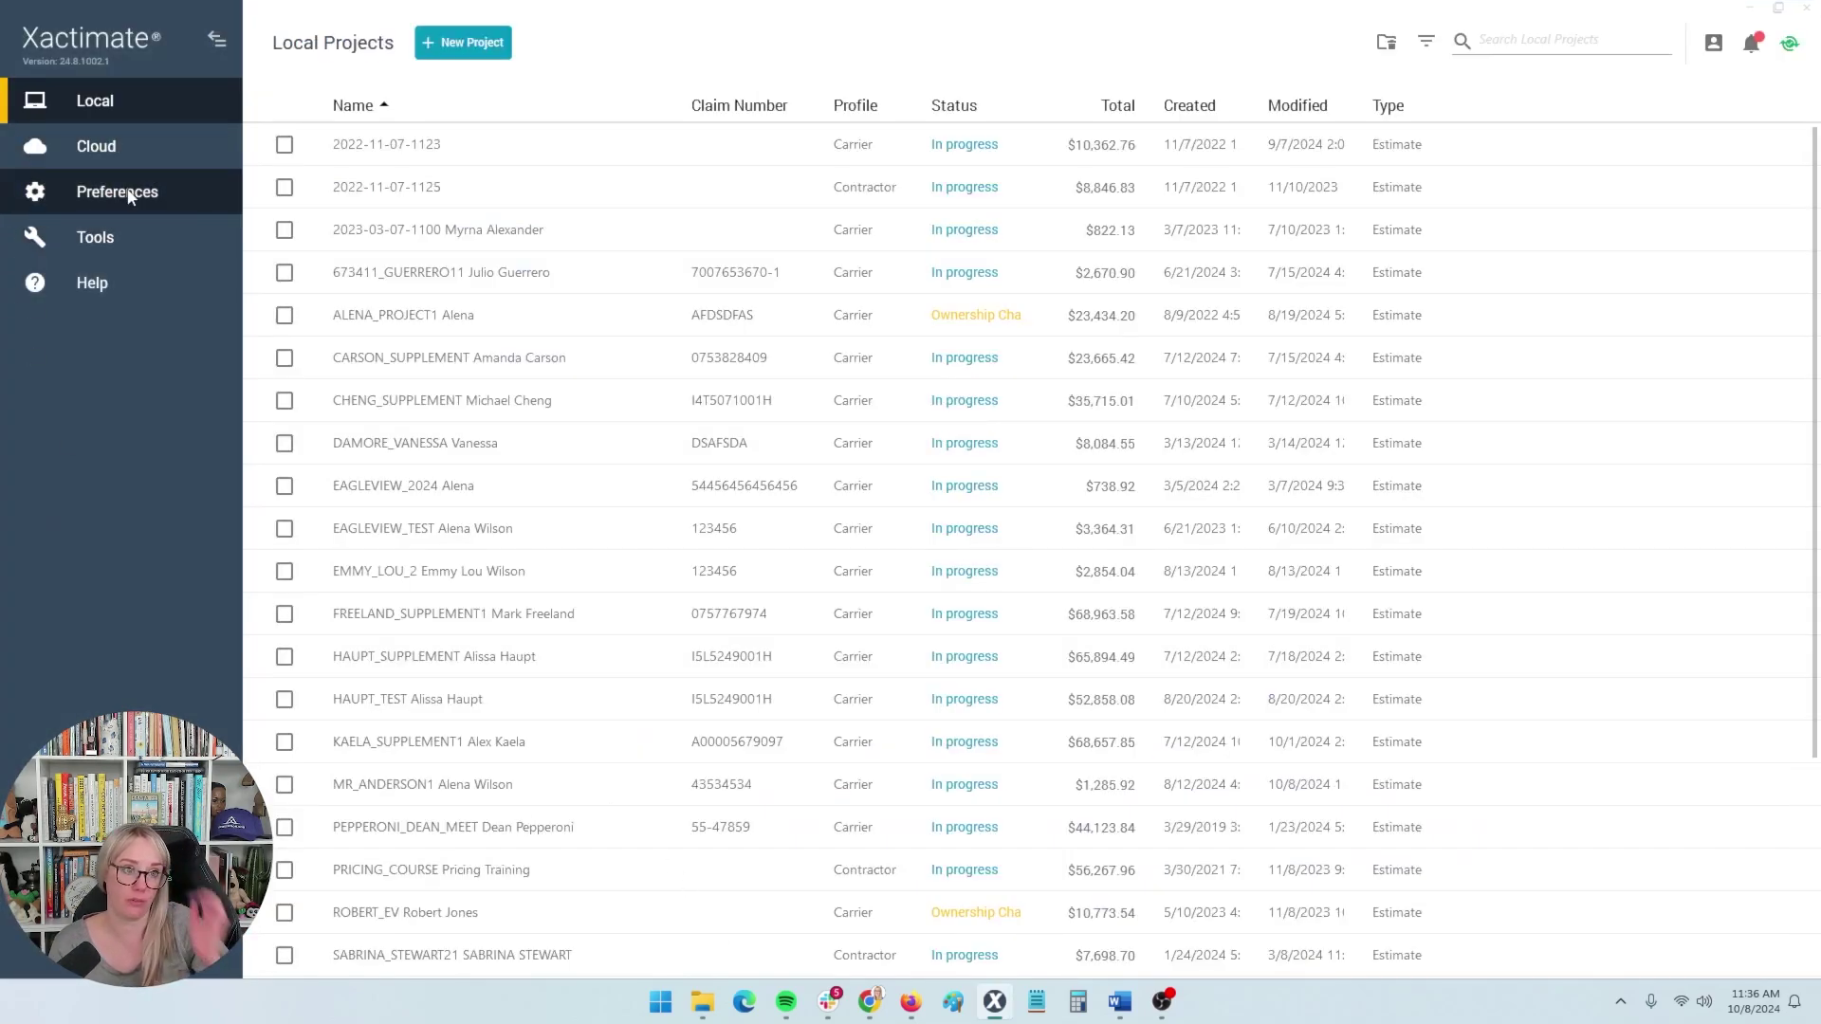
Return to the Carrier profile's Project preferences and examine the Resequence Line Numbers options, Prompt on complete and Prompt on print.
click(130, 195)
click(124, 293)
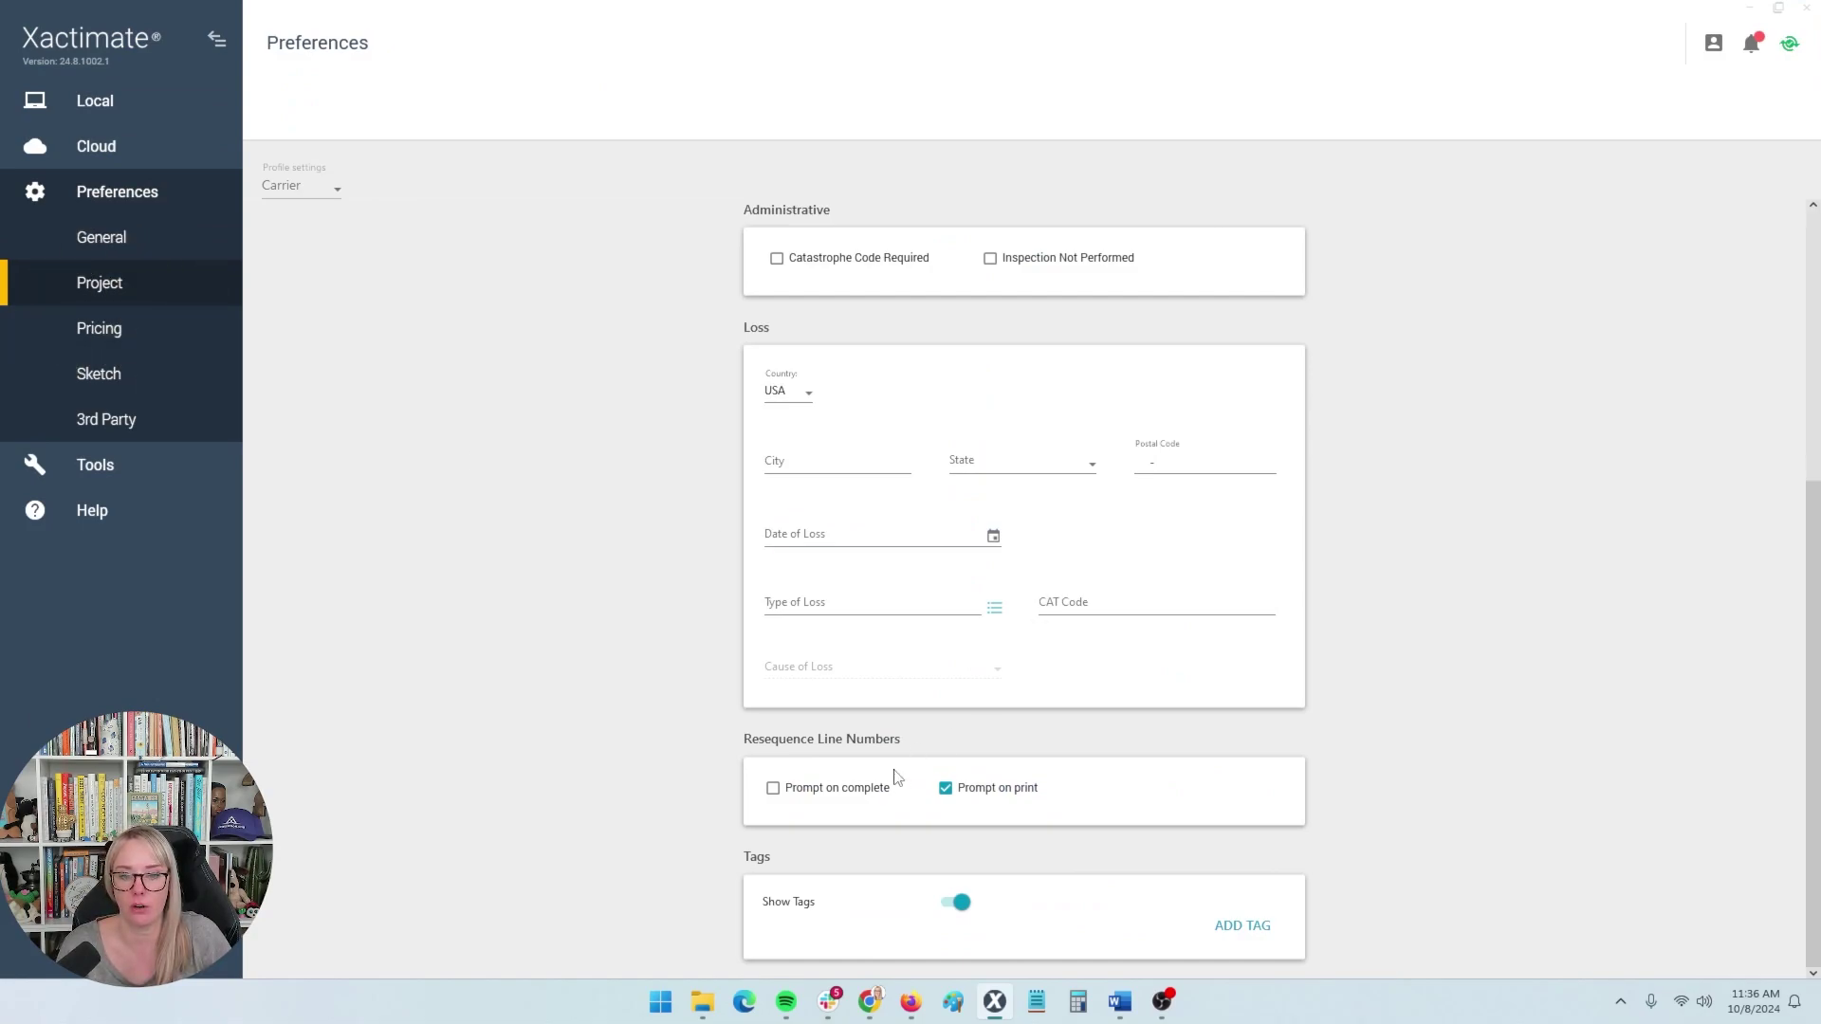
scroll(891, 763, up, 5)
scroll(890, 758, down, 5)
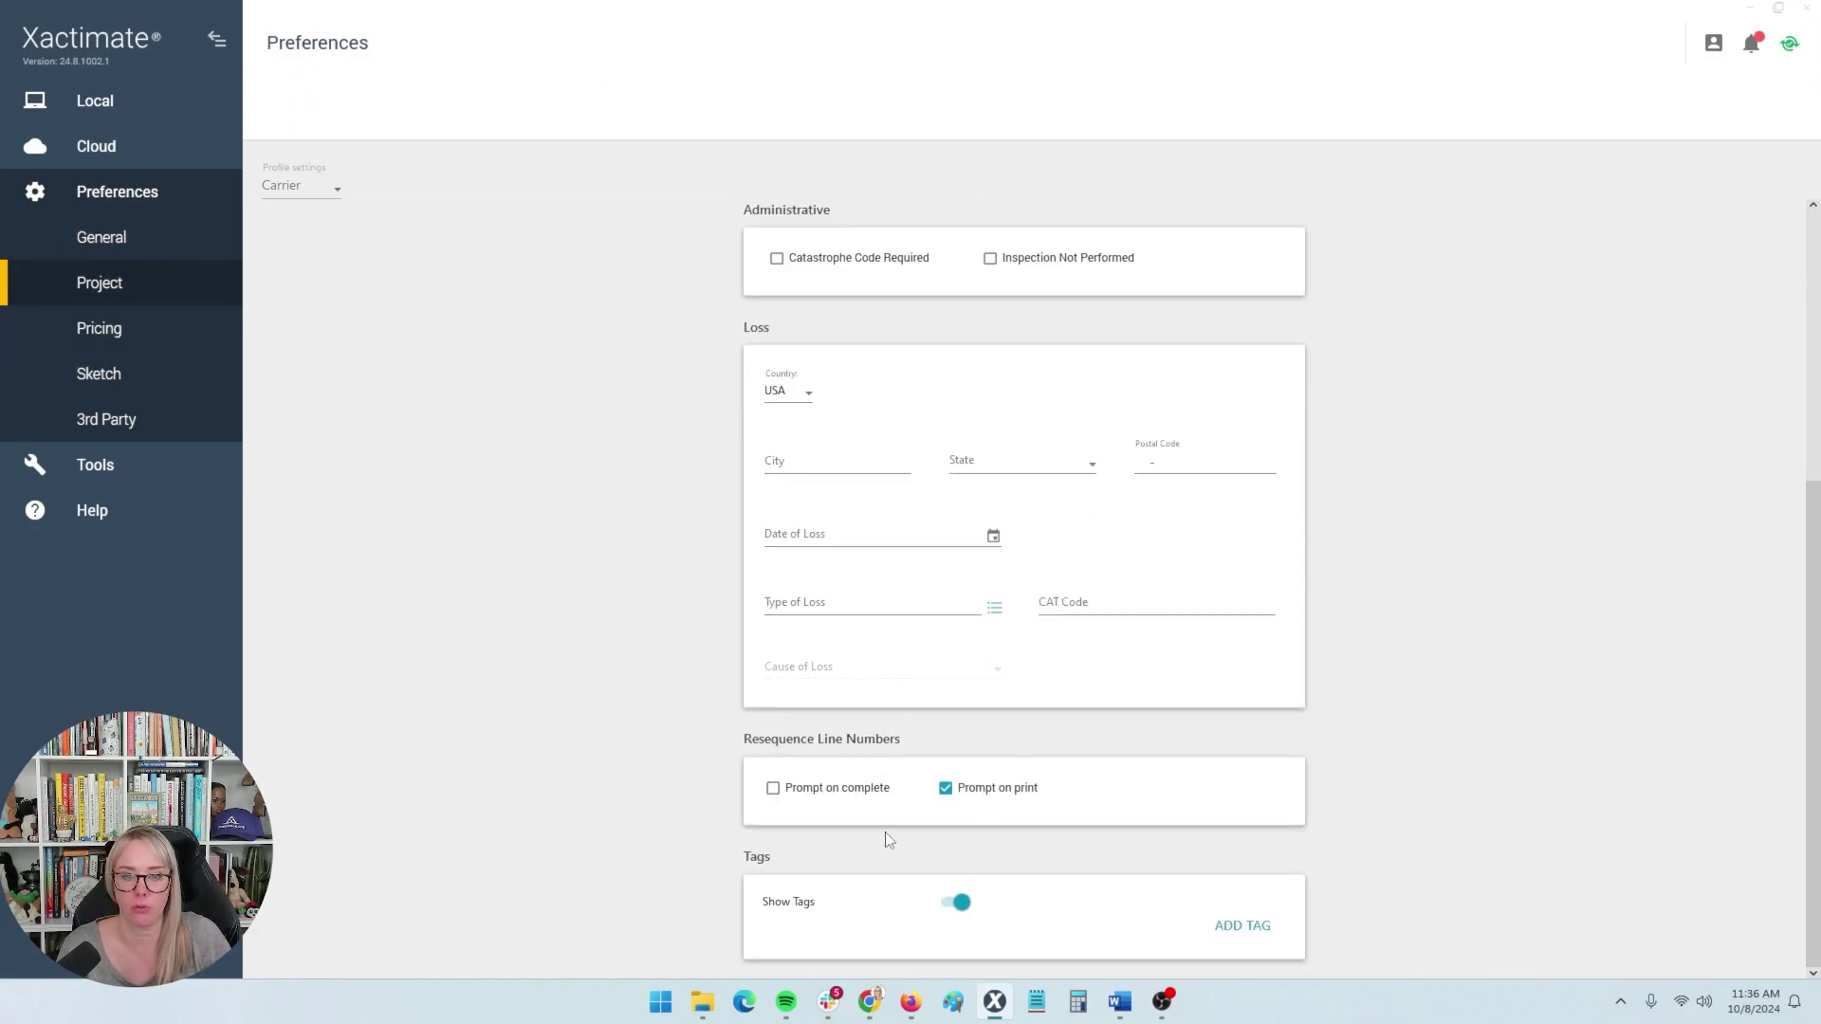
click(772, 754)
click(776, 760)
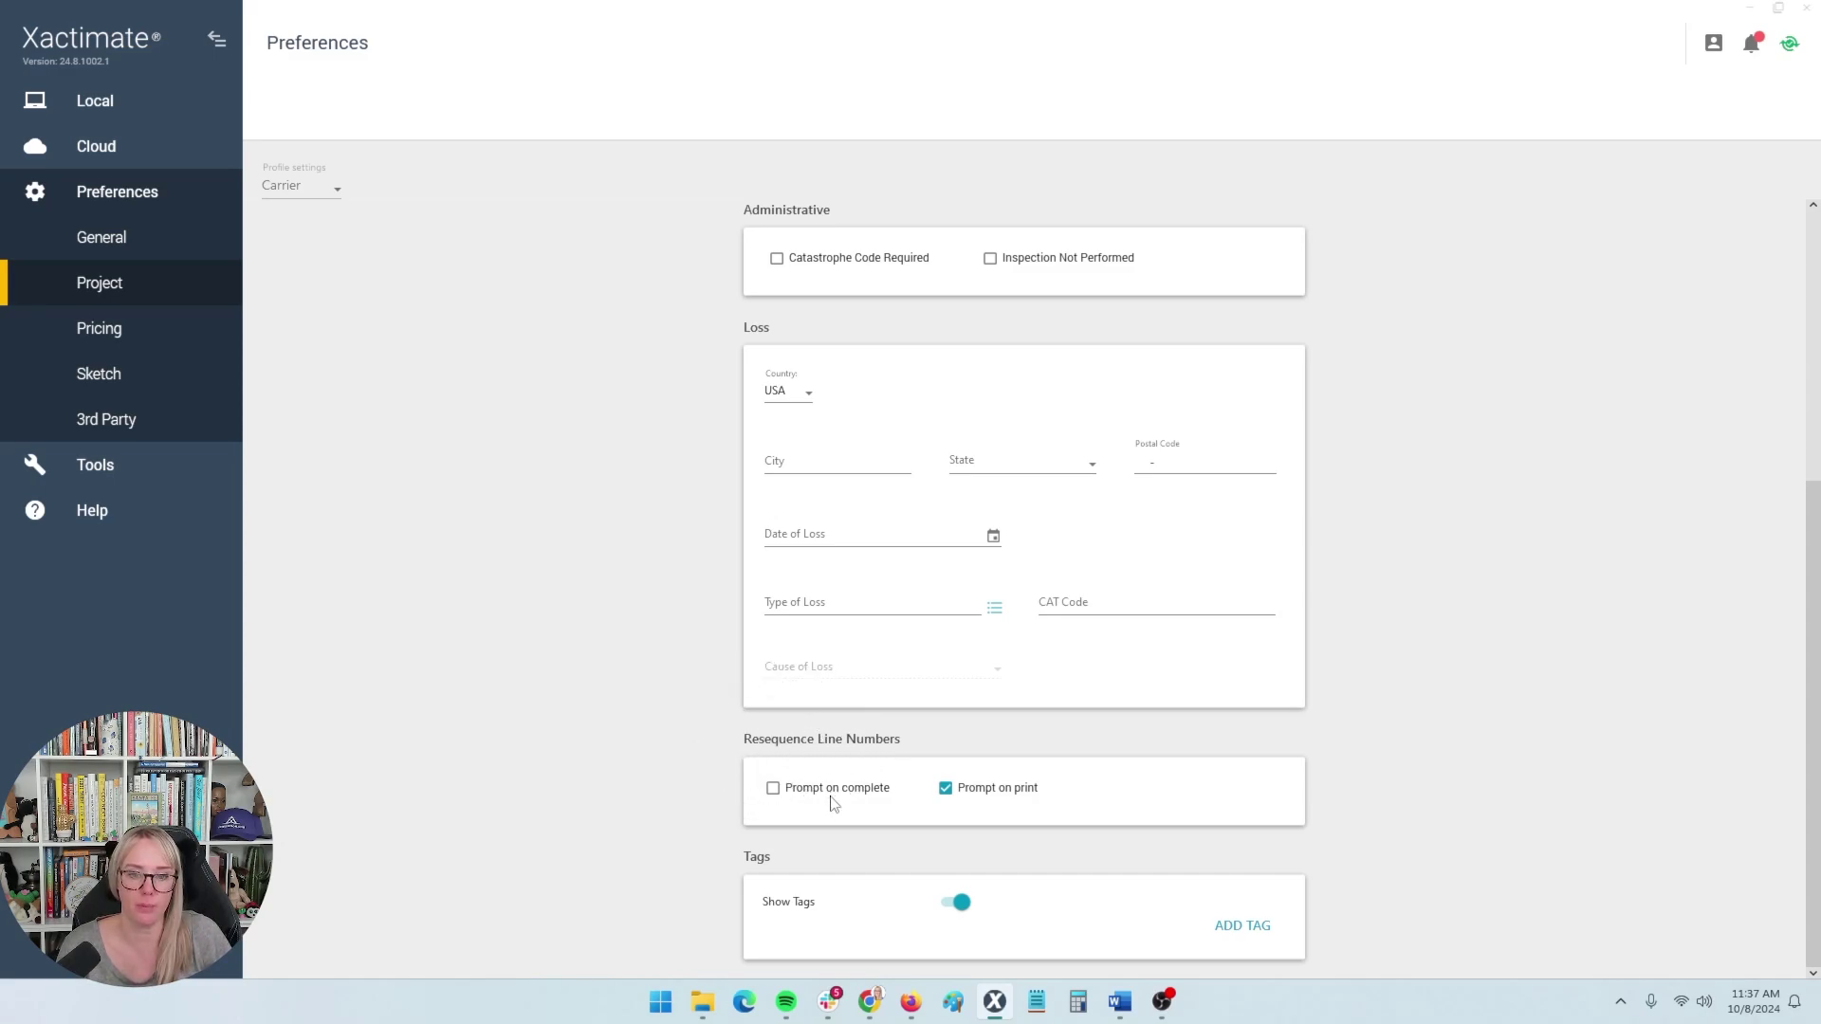
click(998, 802)
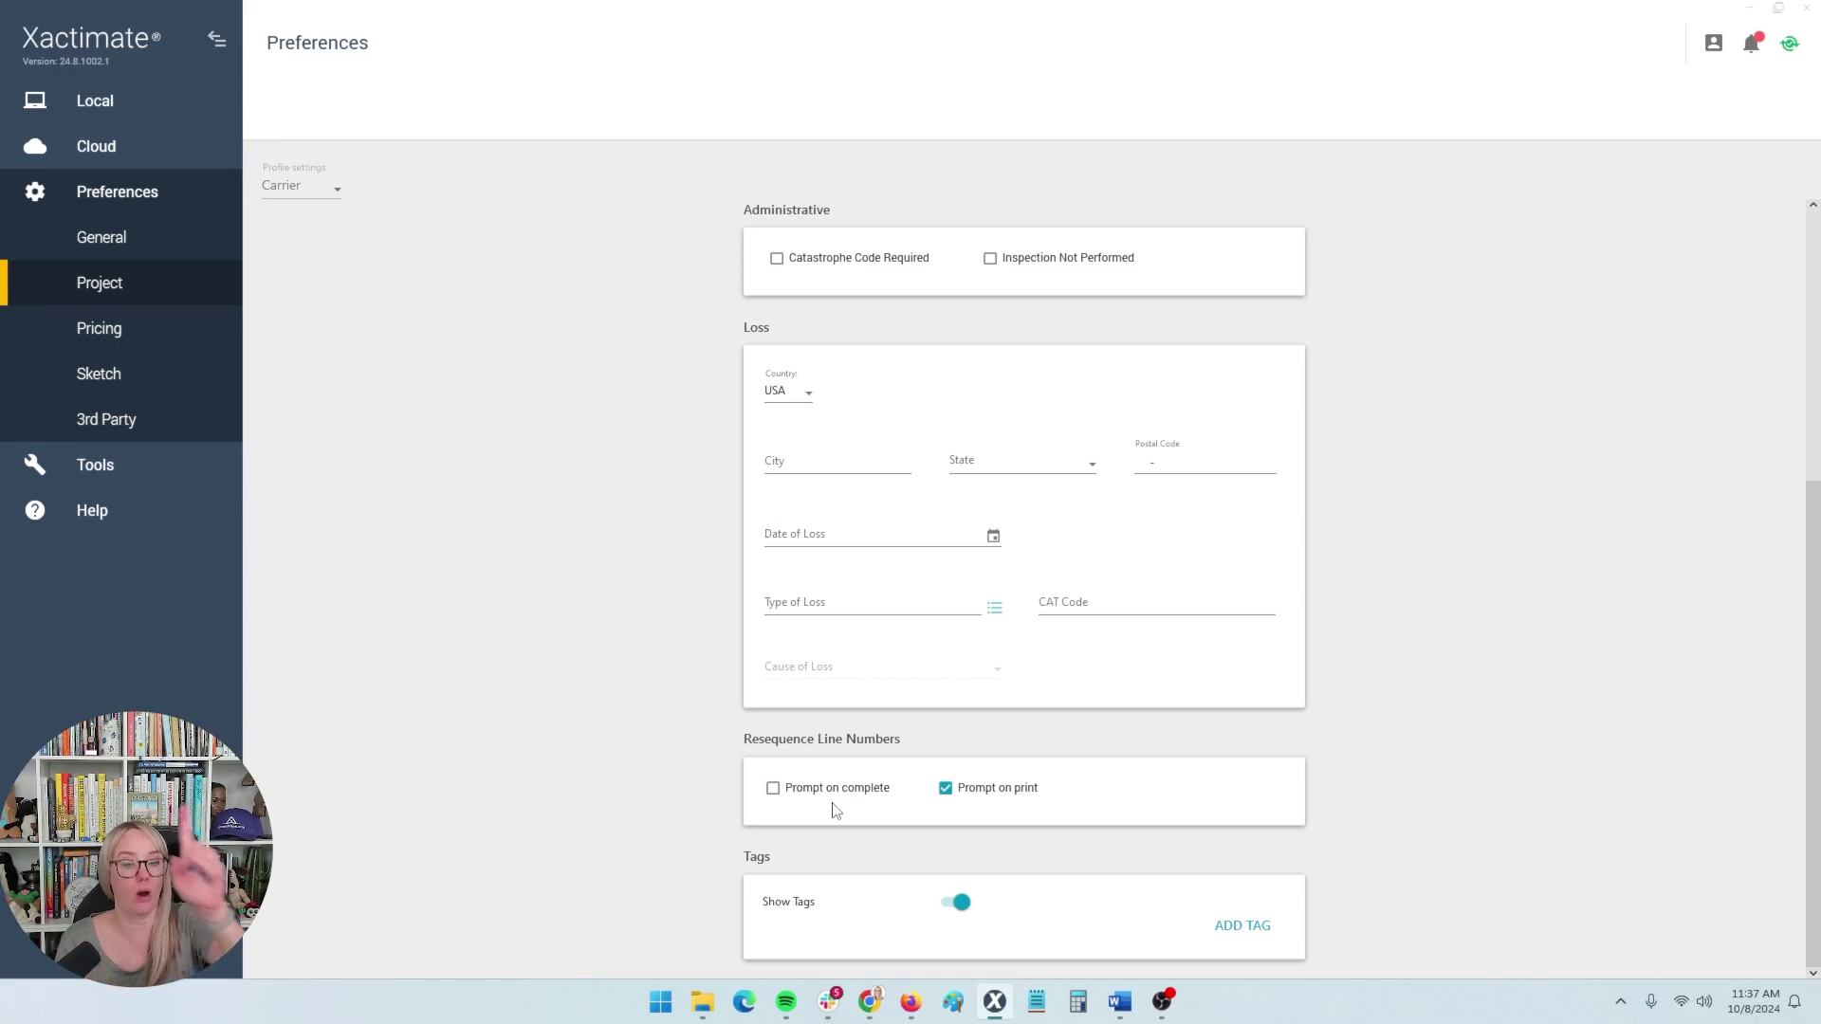
click(962, 804)
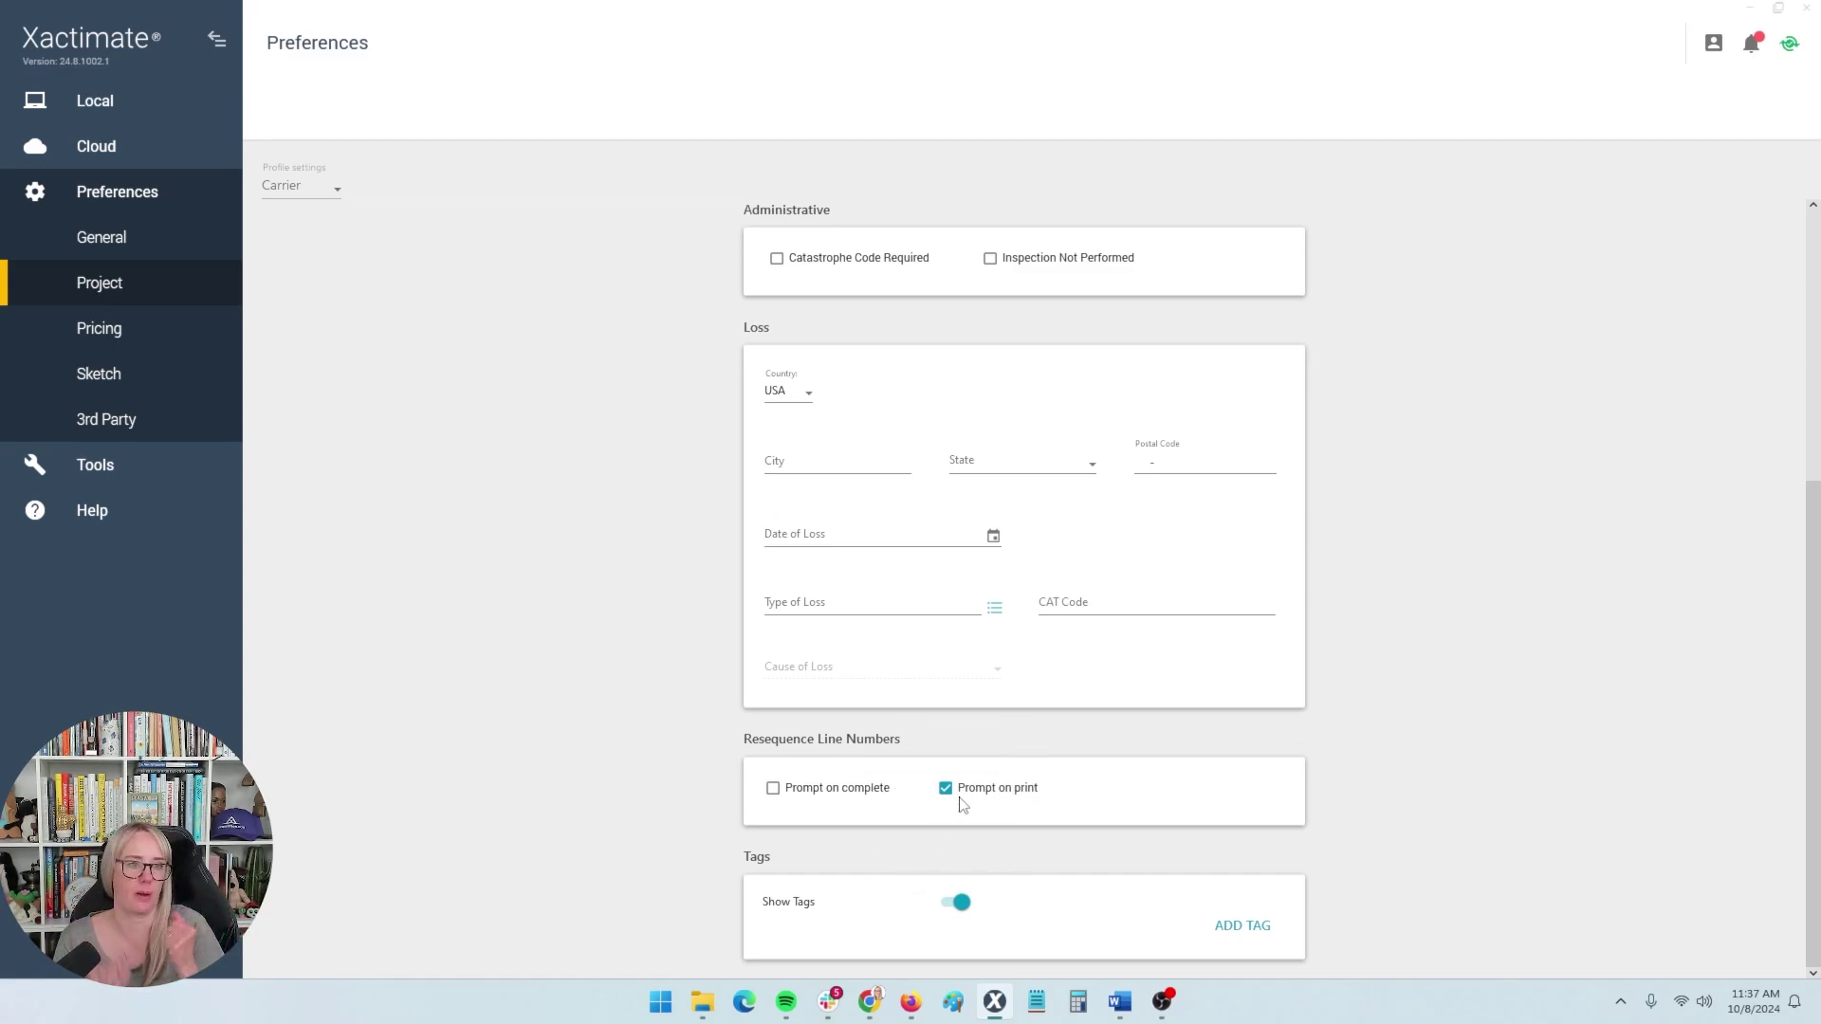
Review the Carrier profile's Pricing preferences, covering price list, depreciation, overhead and profit, payment tracker, calculation options and additional charges.
click(139, 328)
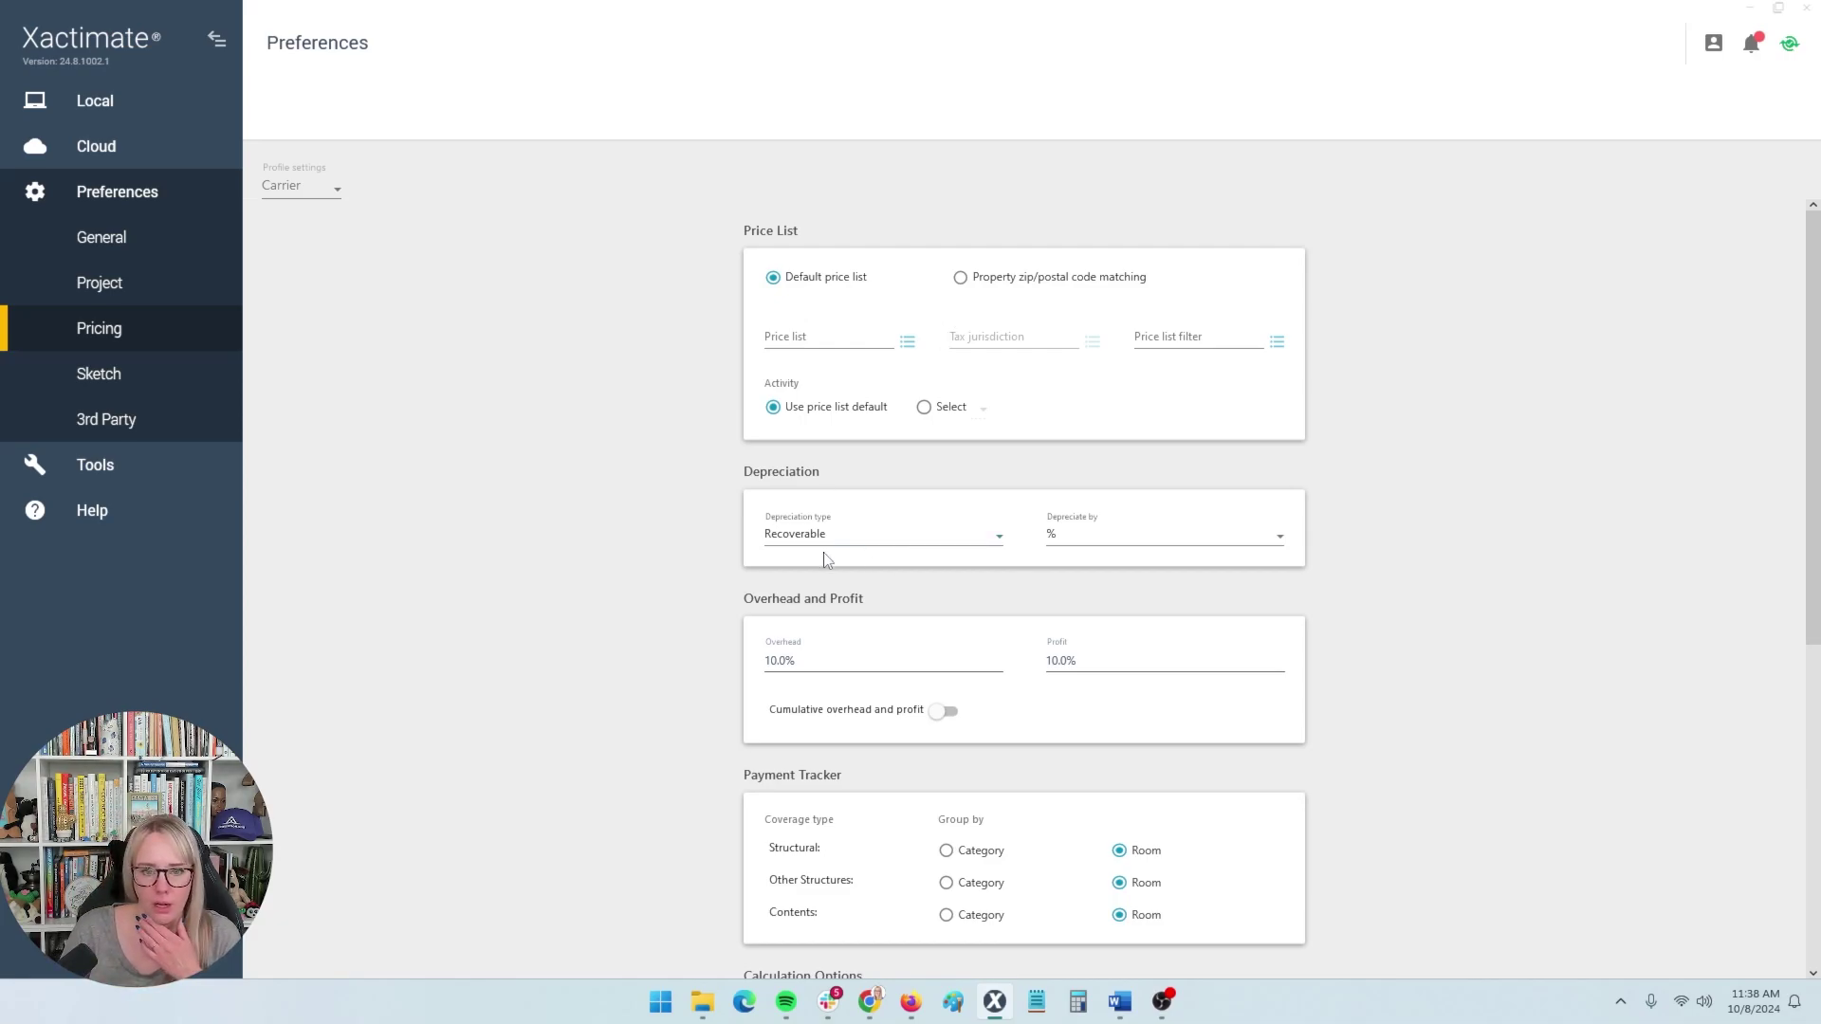
scroll(617, 576, down, 3)
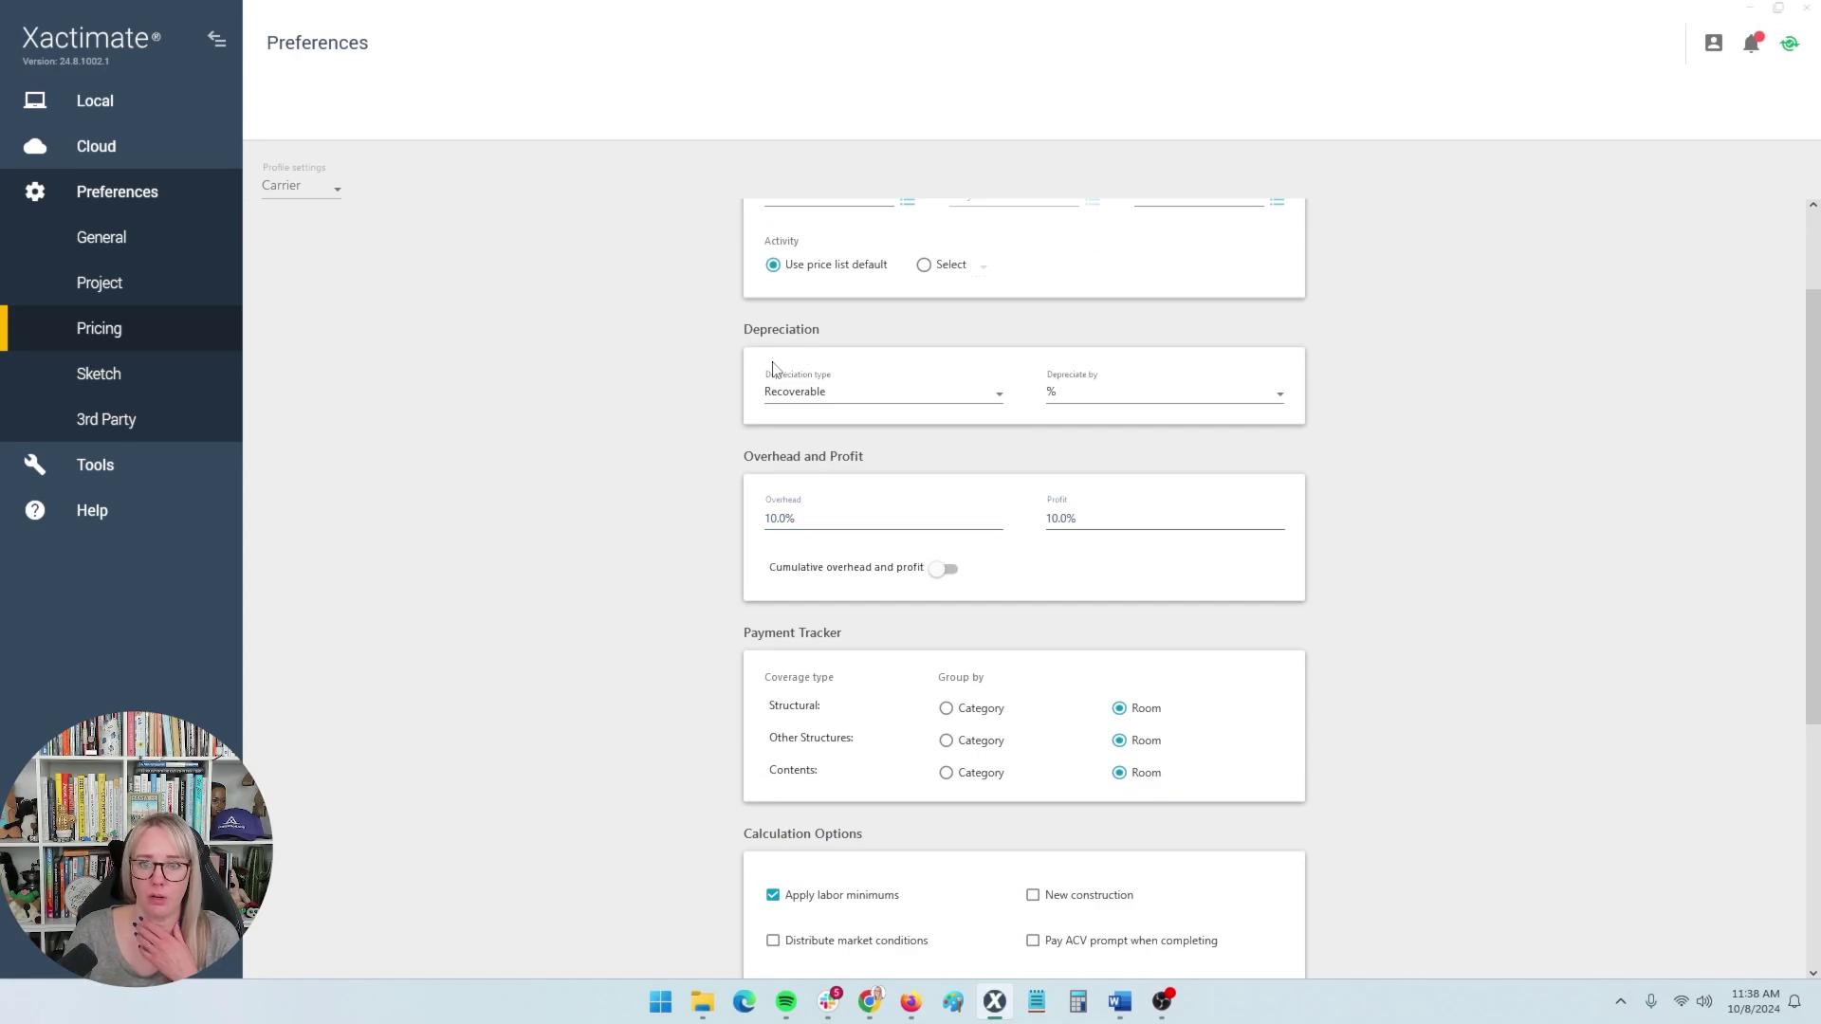
click(795, 519)
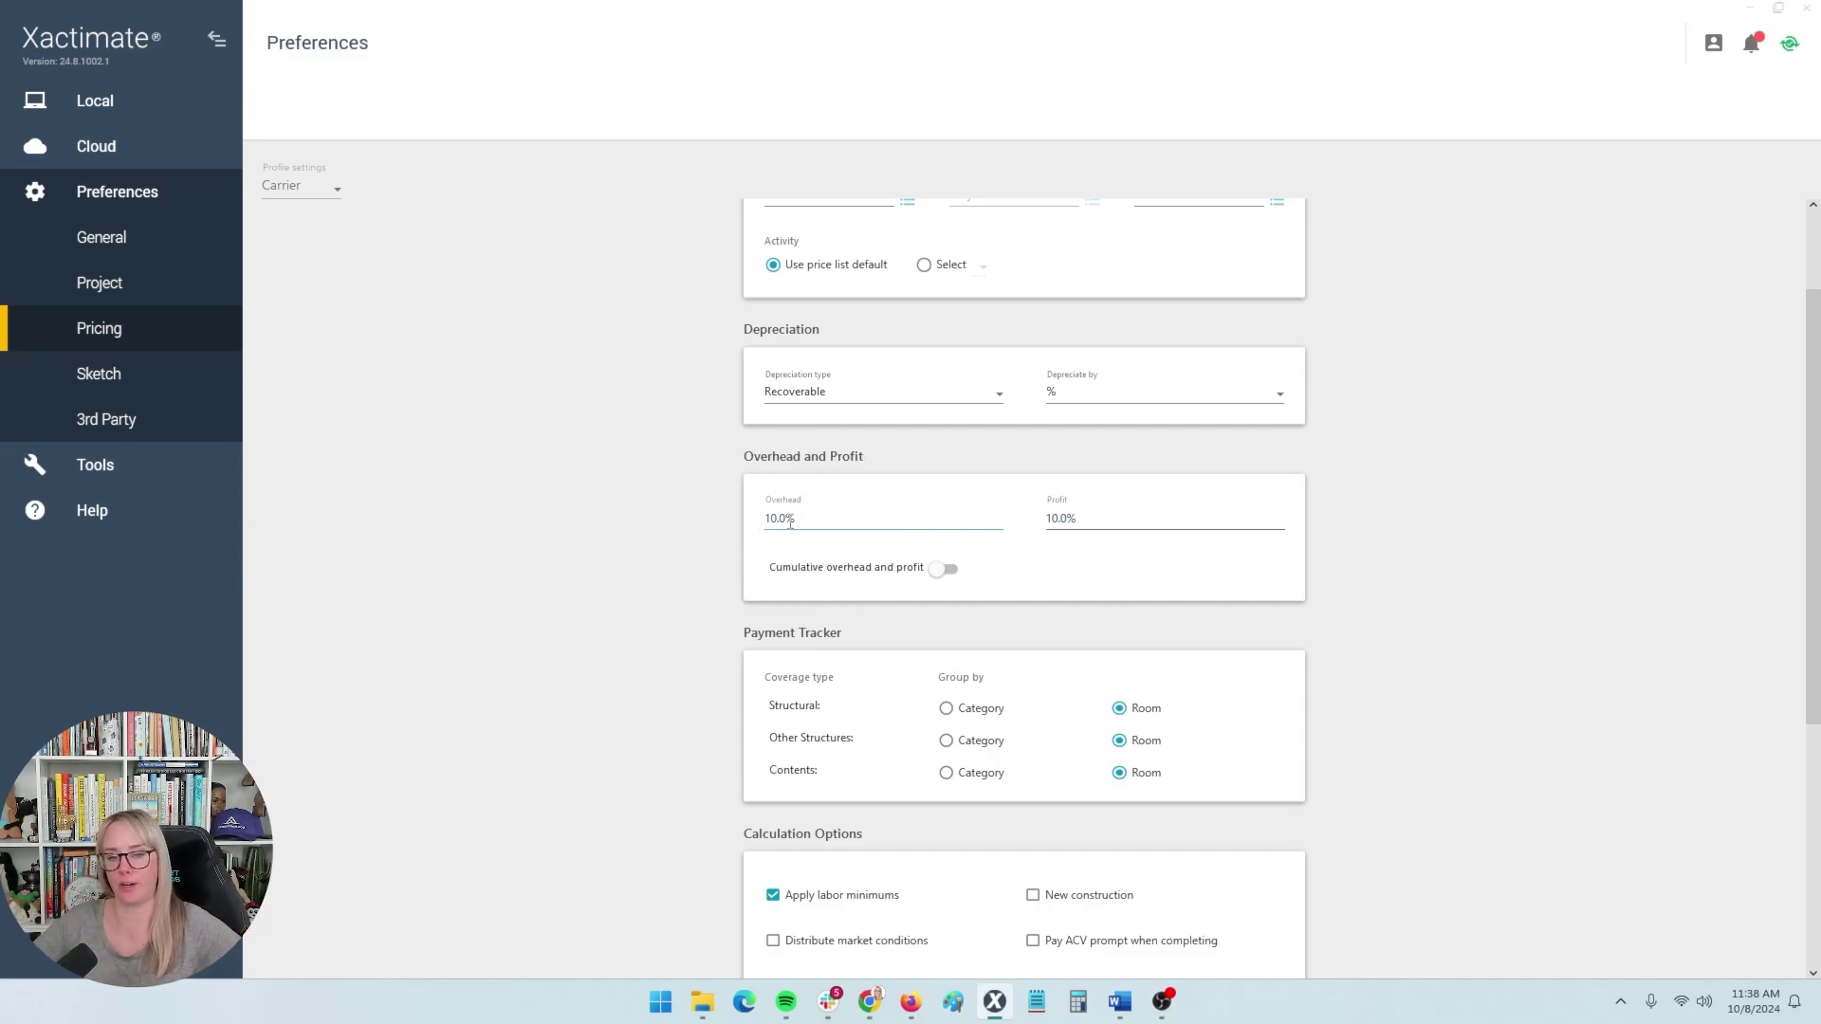
scroll(655, 578, down, 2)
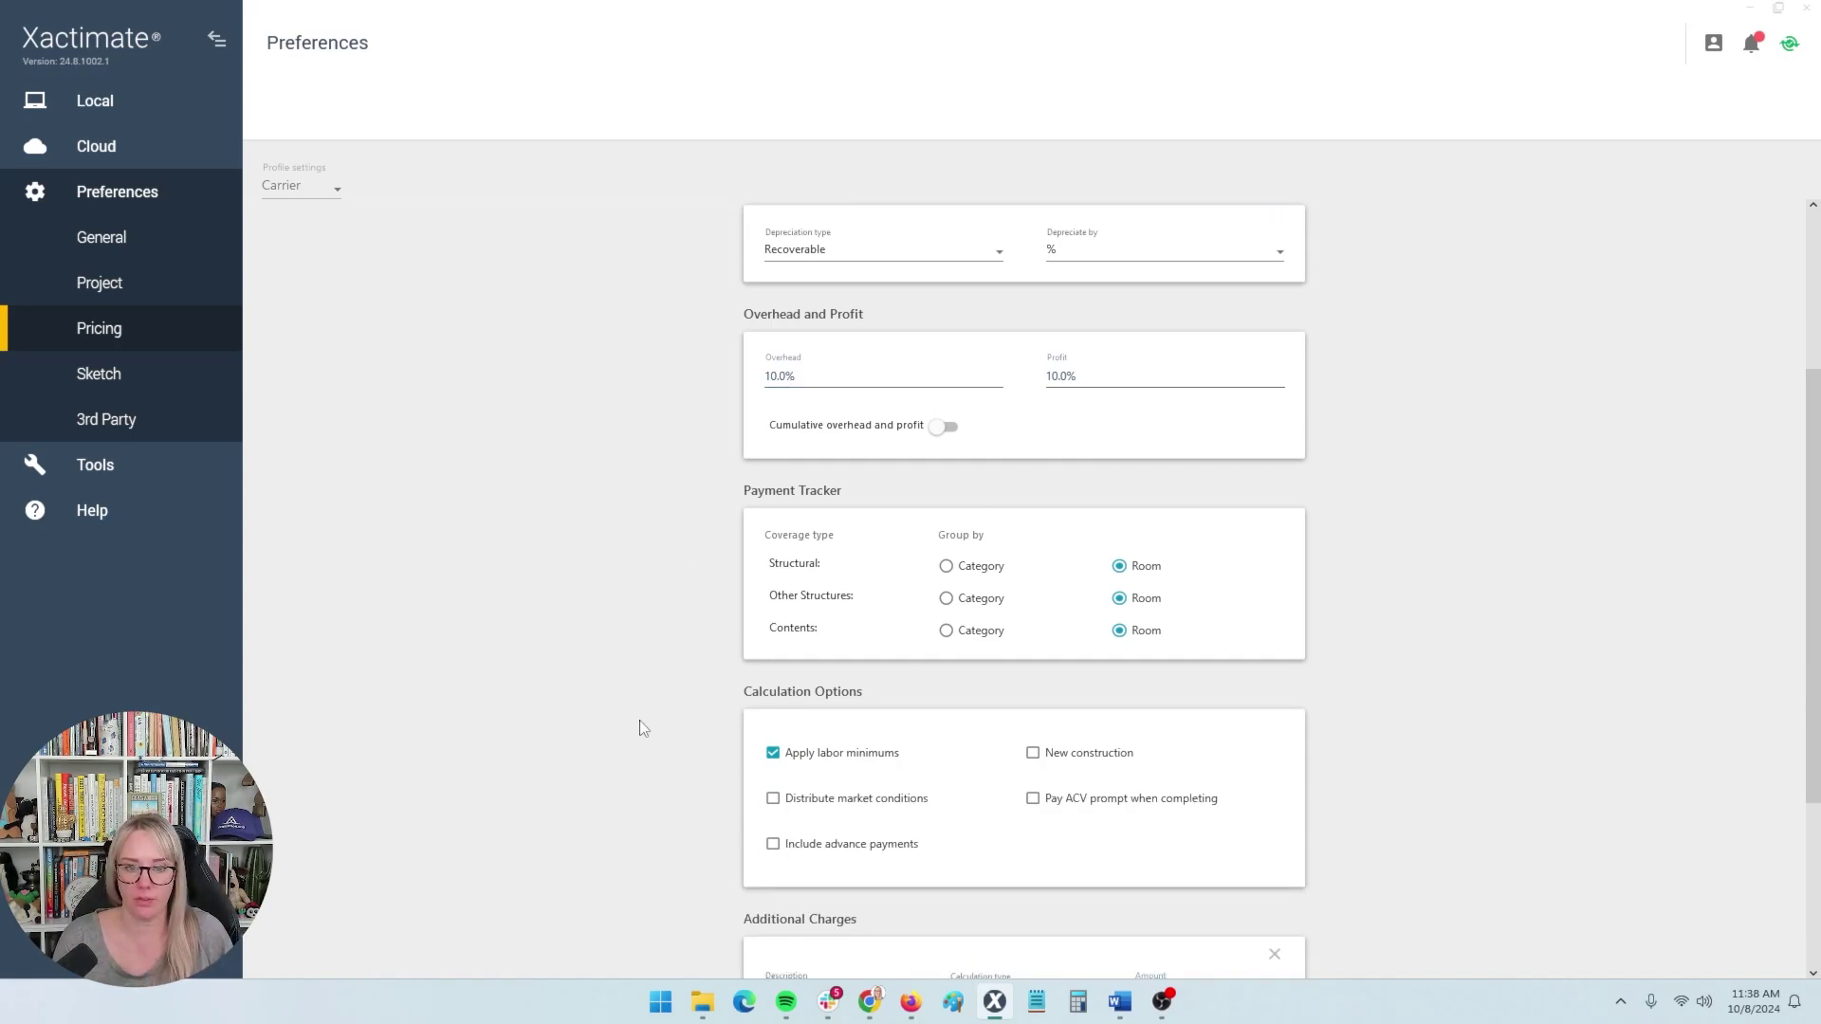
scroll(637, 727, down, 2)
scroll(614, 633, down, 2)
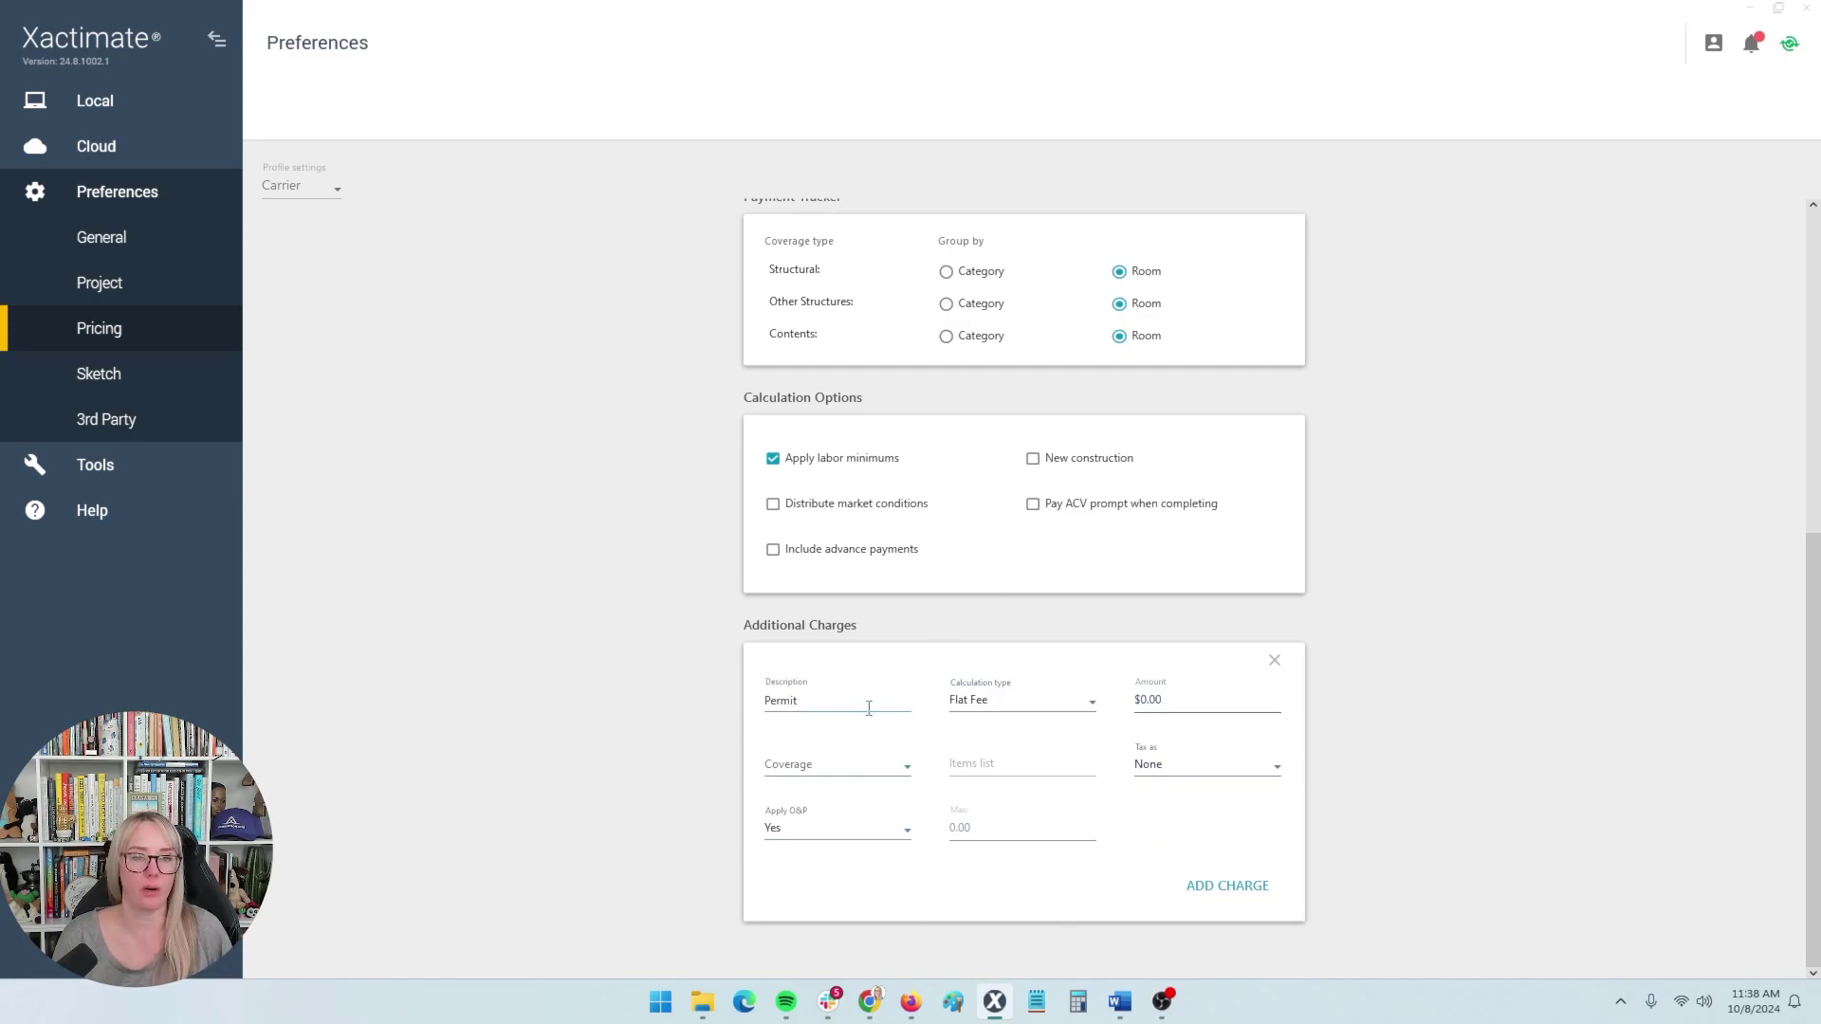
scroll(549, 660, up, 8)
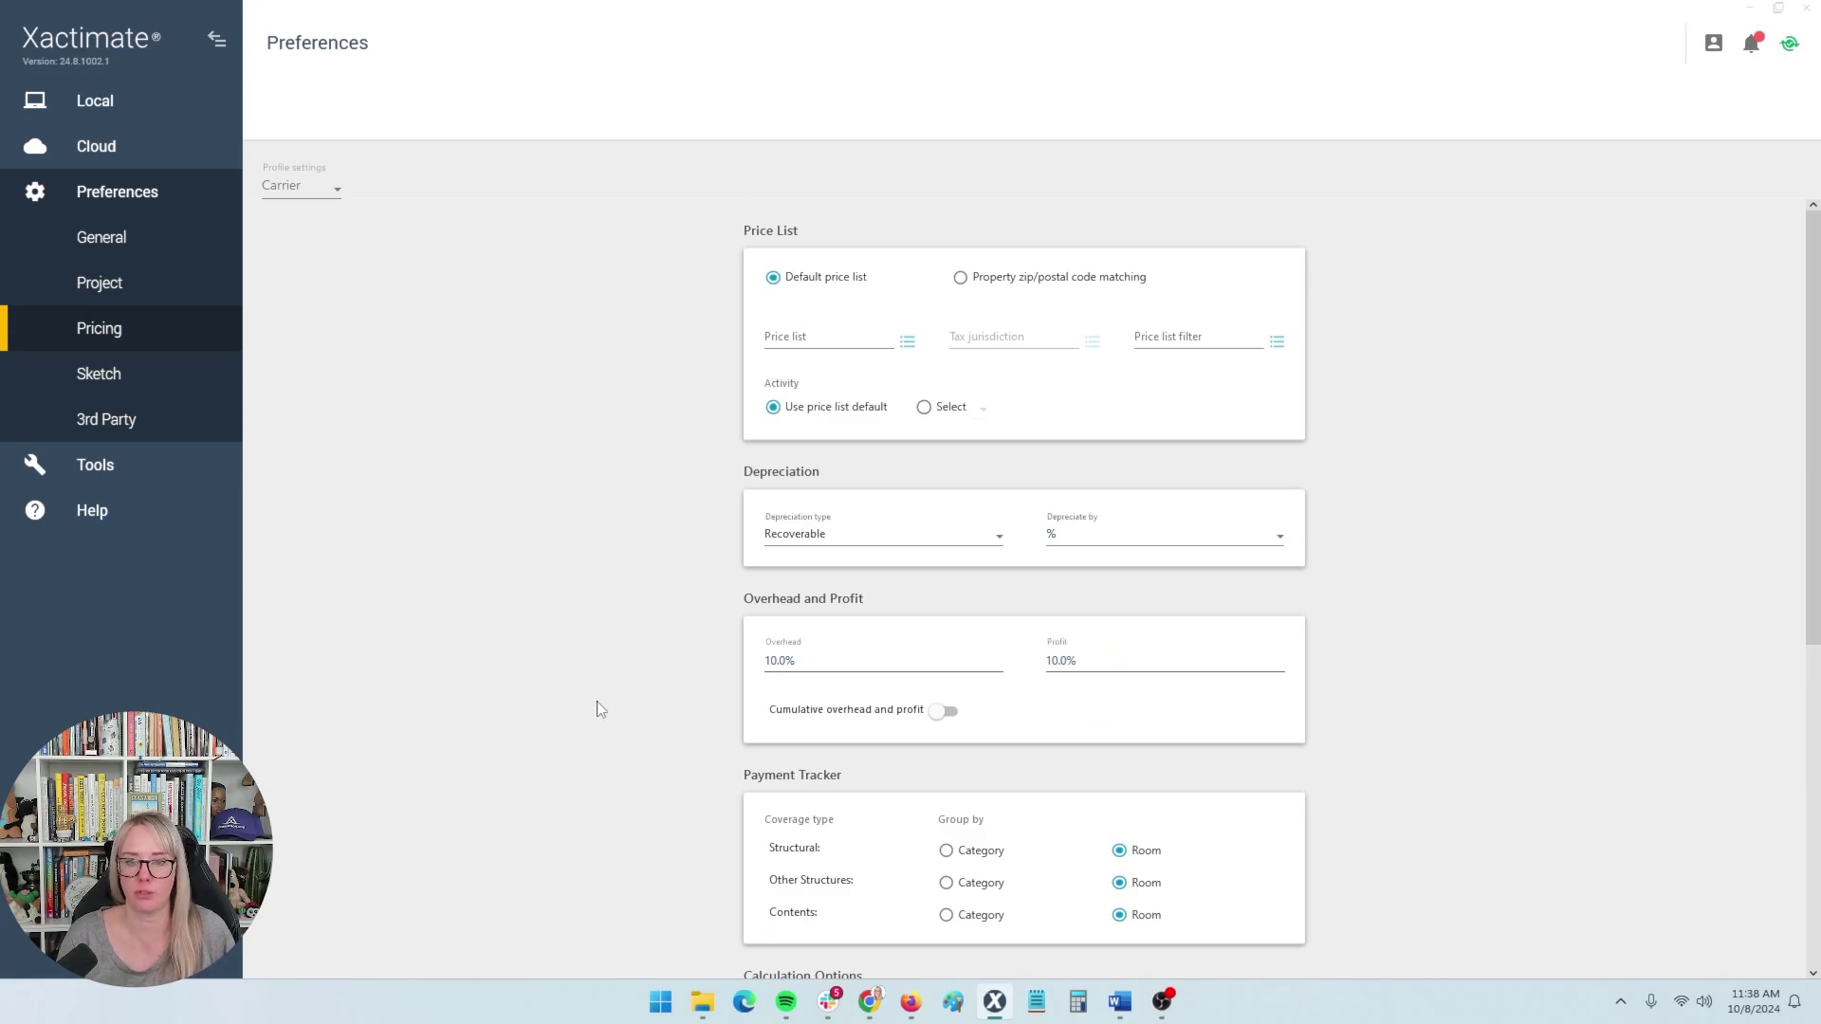
Review the Carrier profile's Sketch View/Edit preferences, covering editing, Disto integration, levels, view defaults and view settings.
click(116, 394)
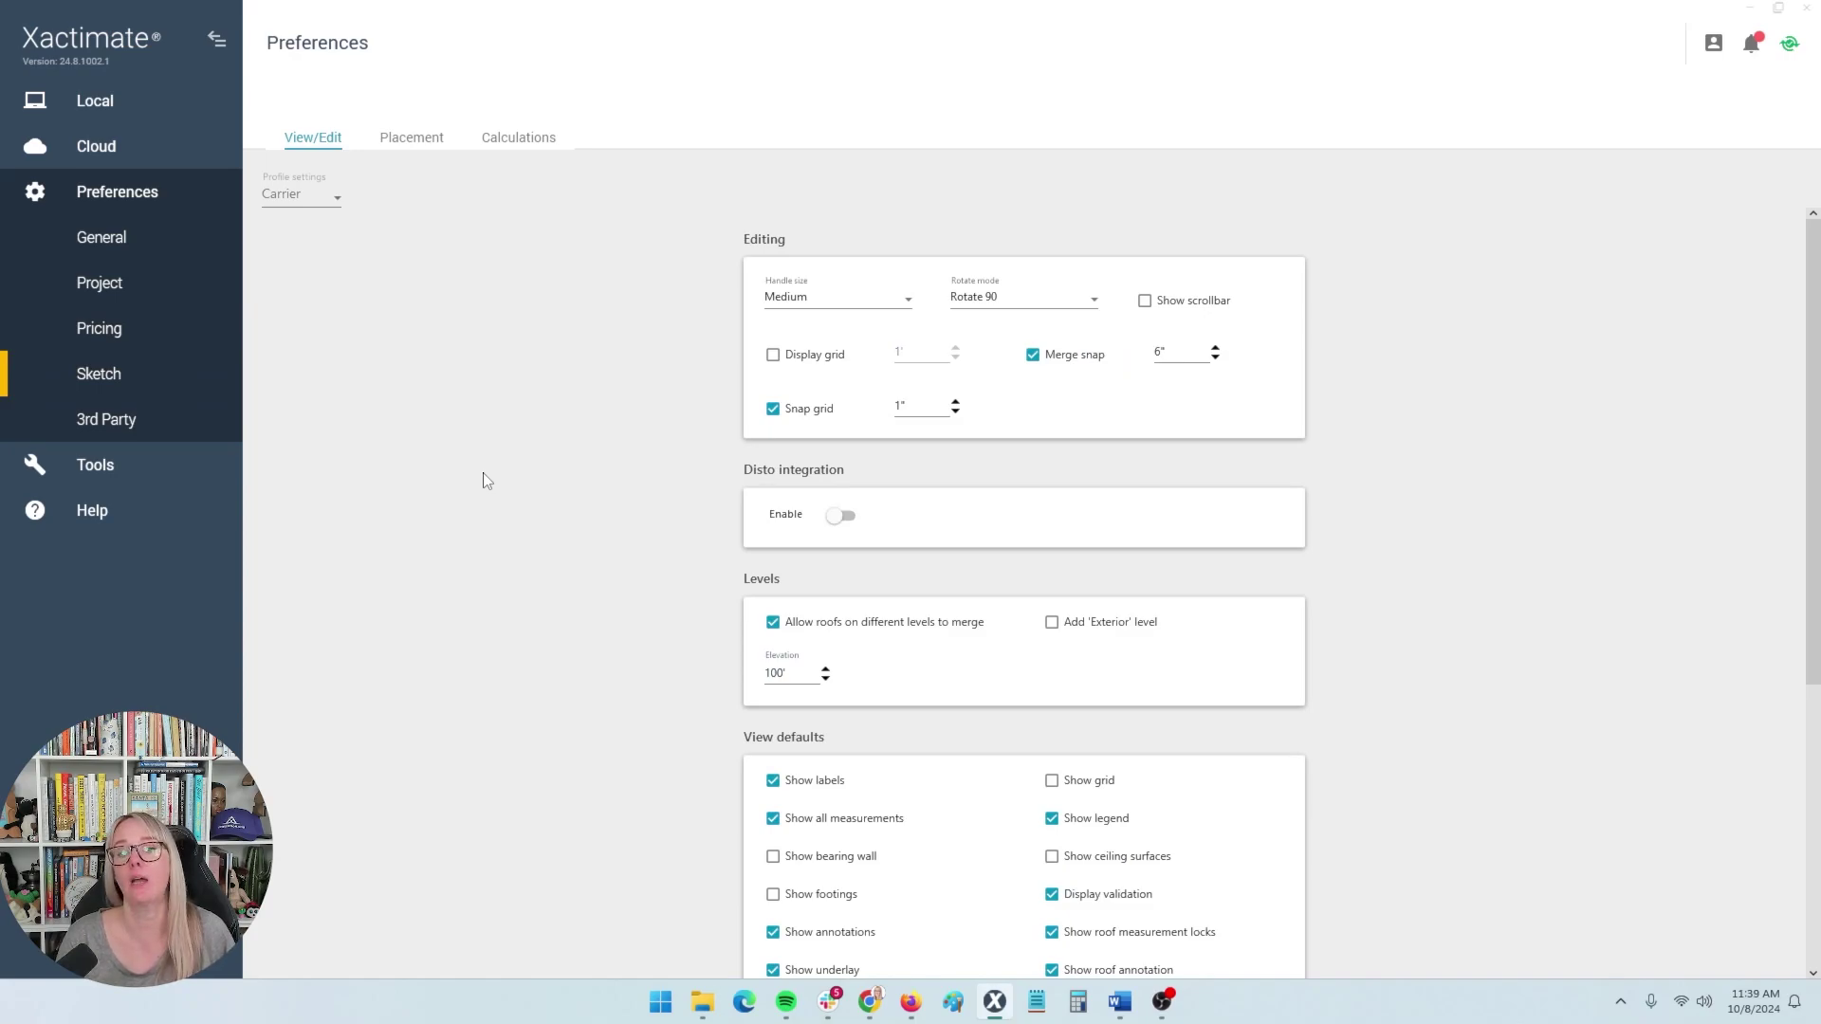
scroll(626, 697, down, 5)
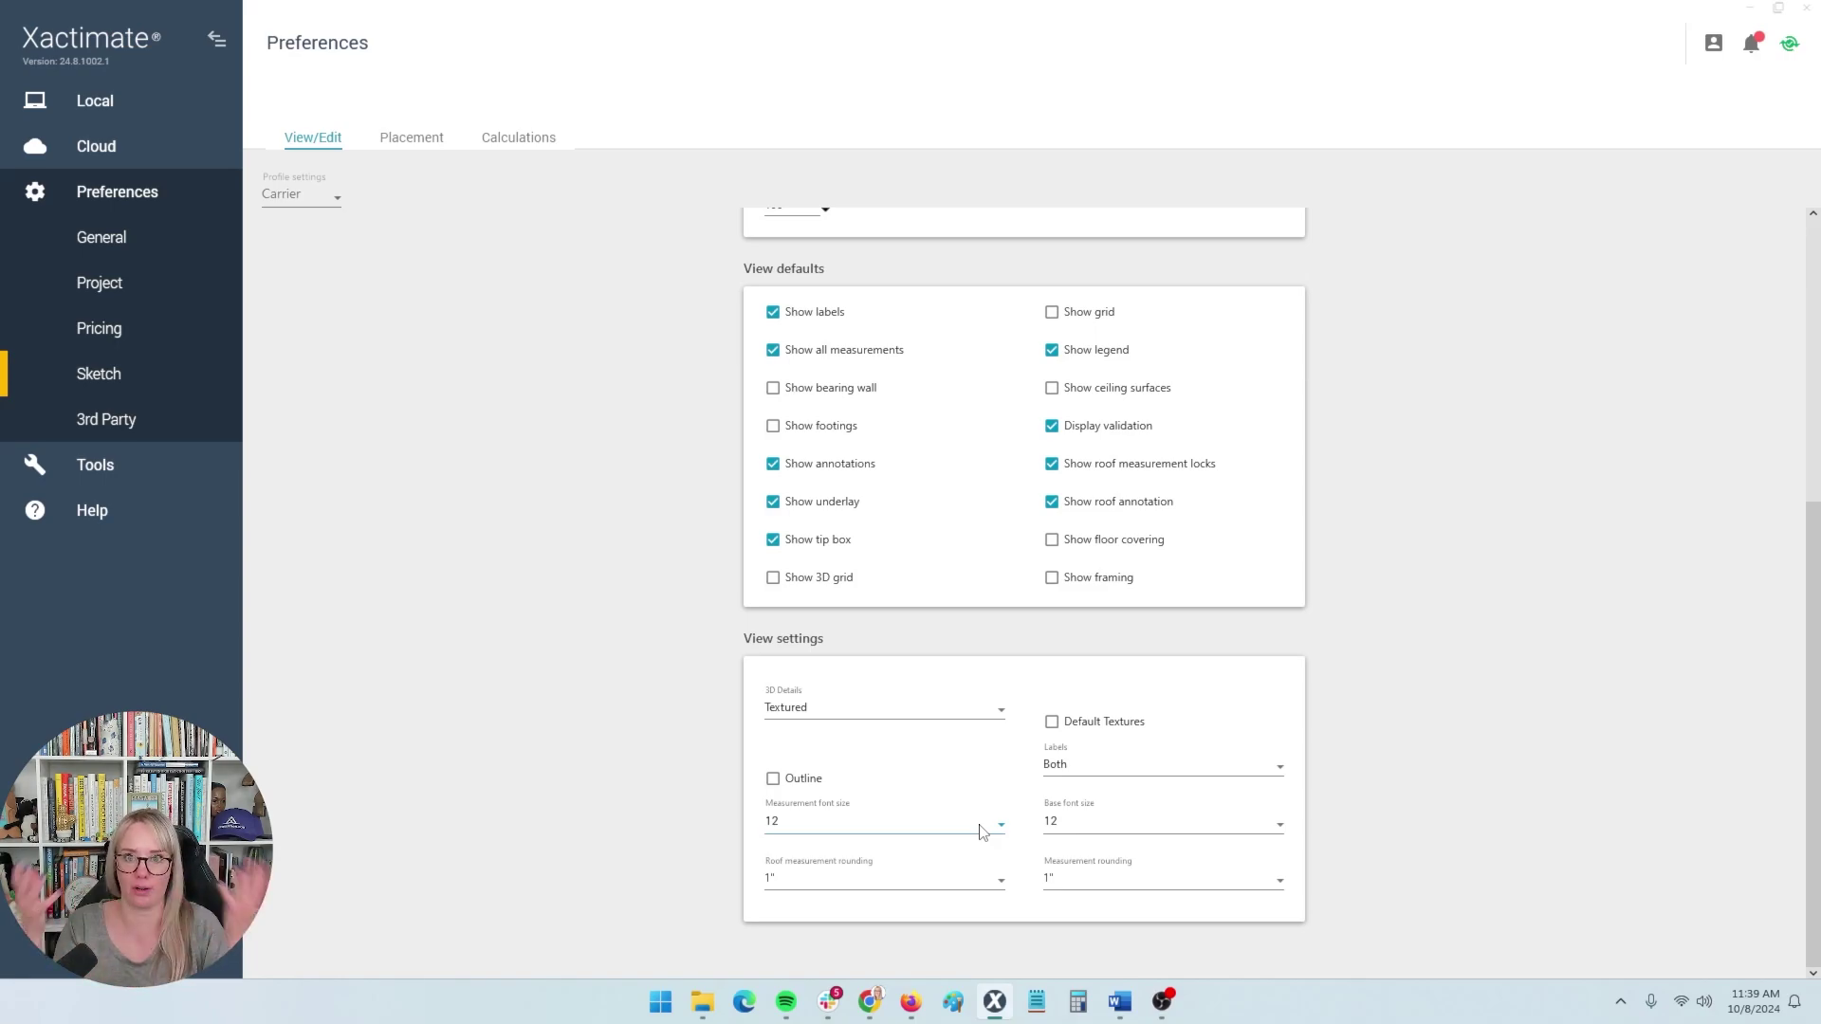
scroll(594, 518, up, 1)
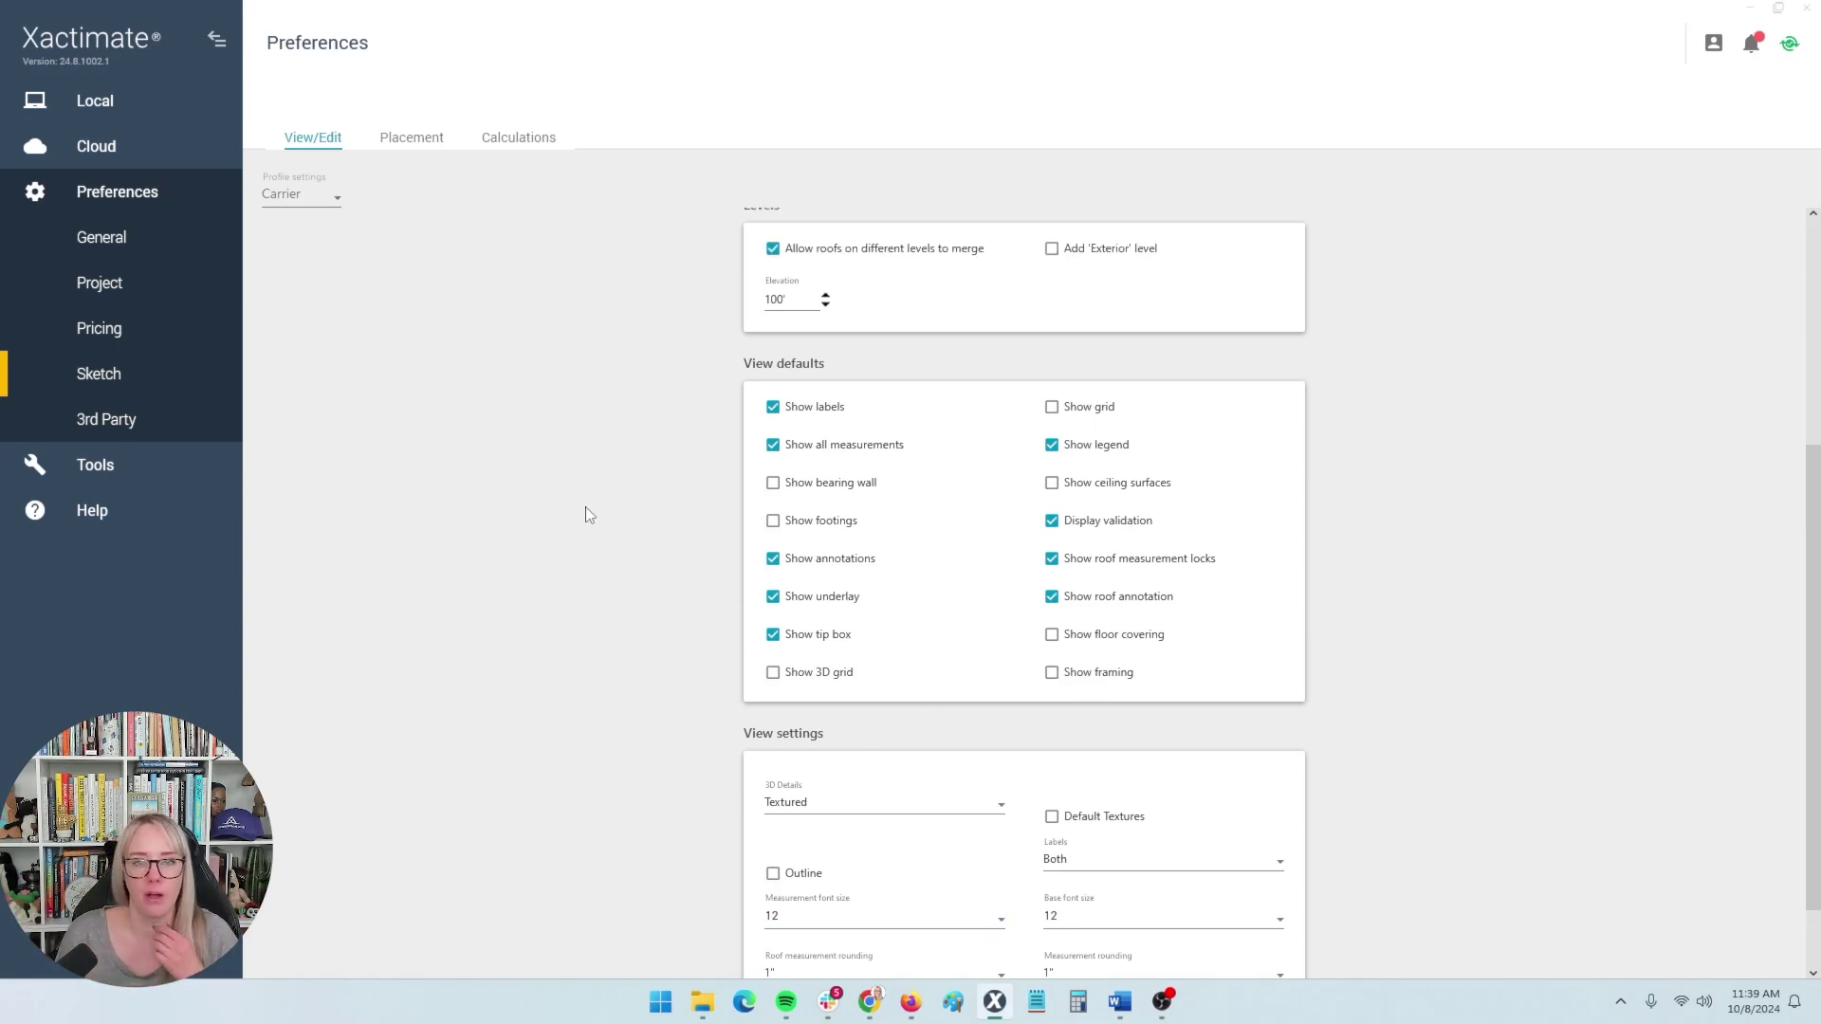
scroll(582, 507, up, 3)
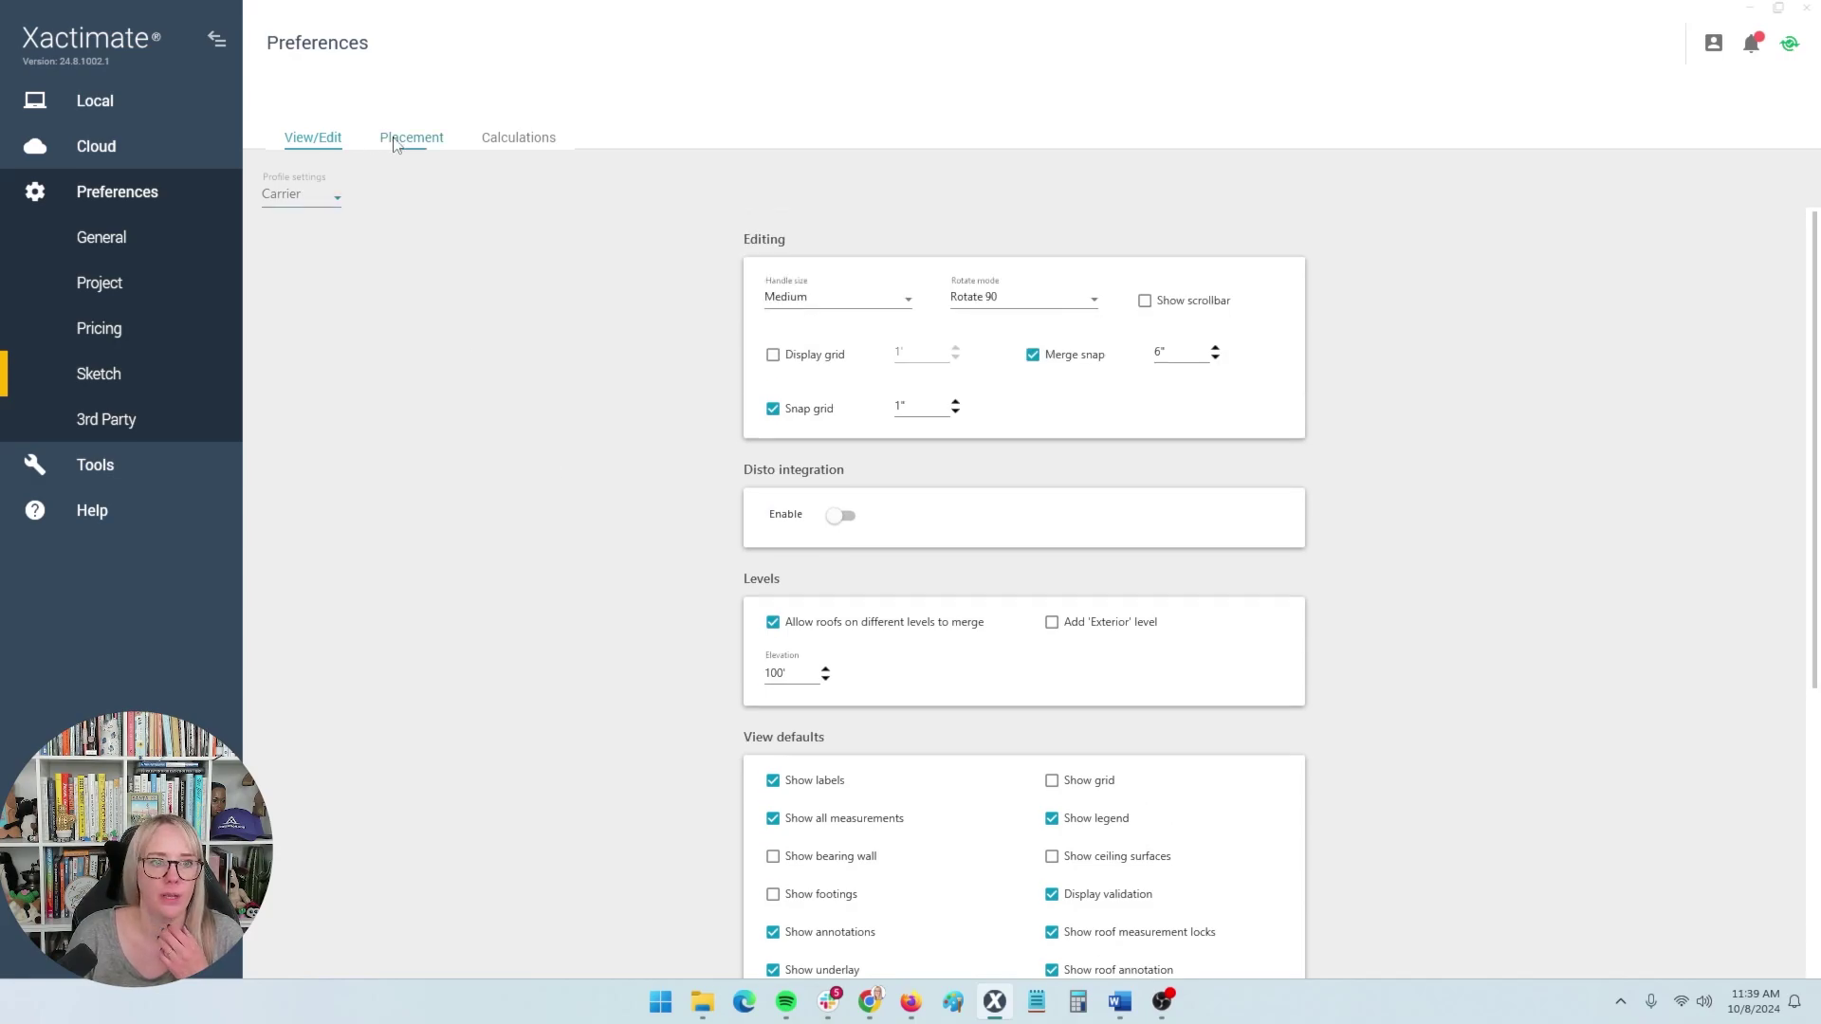
Review the Sketch Placement preferences, covering room defaults, windows, doors, custom staircases and construction regions.
click(396, 143)
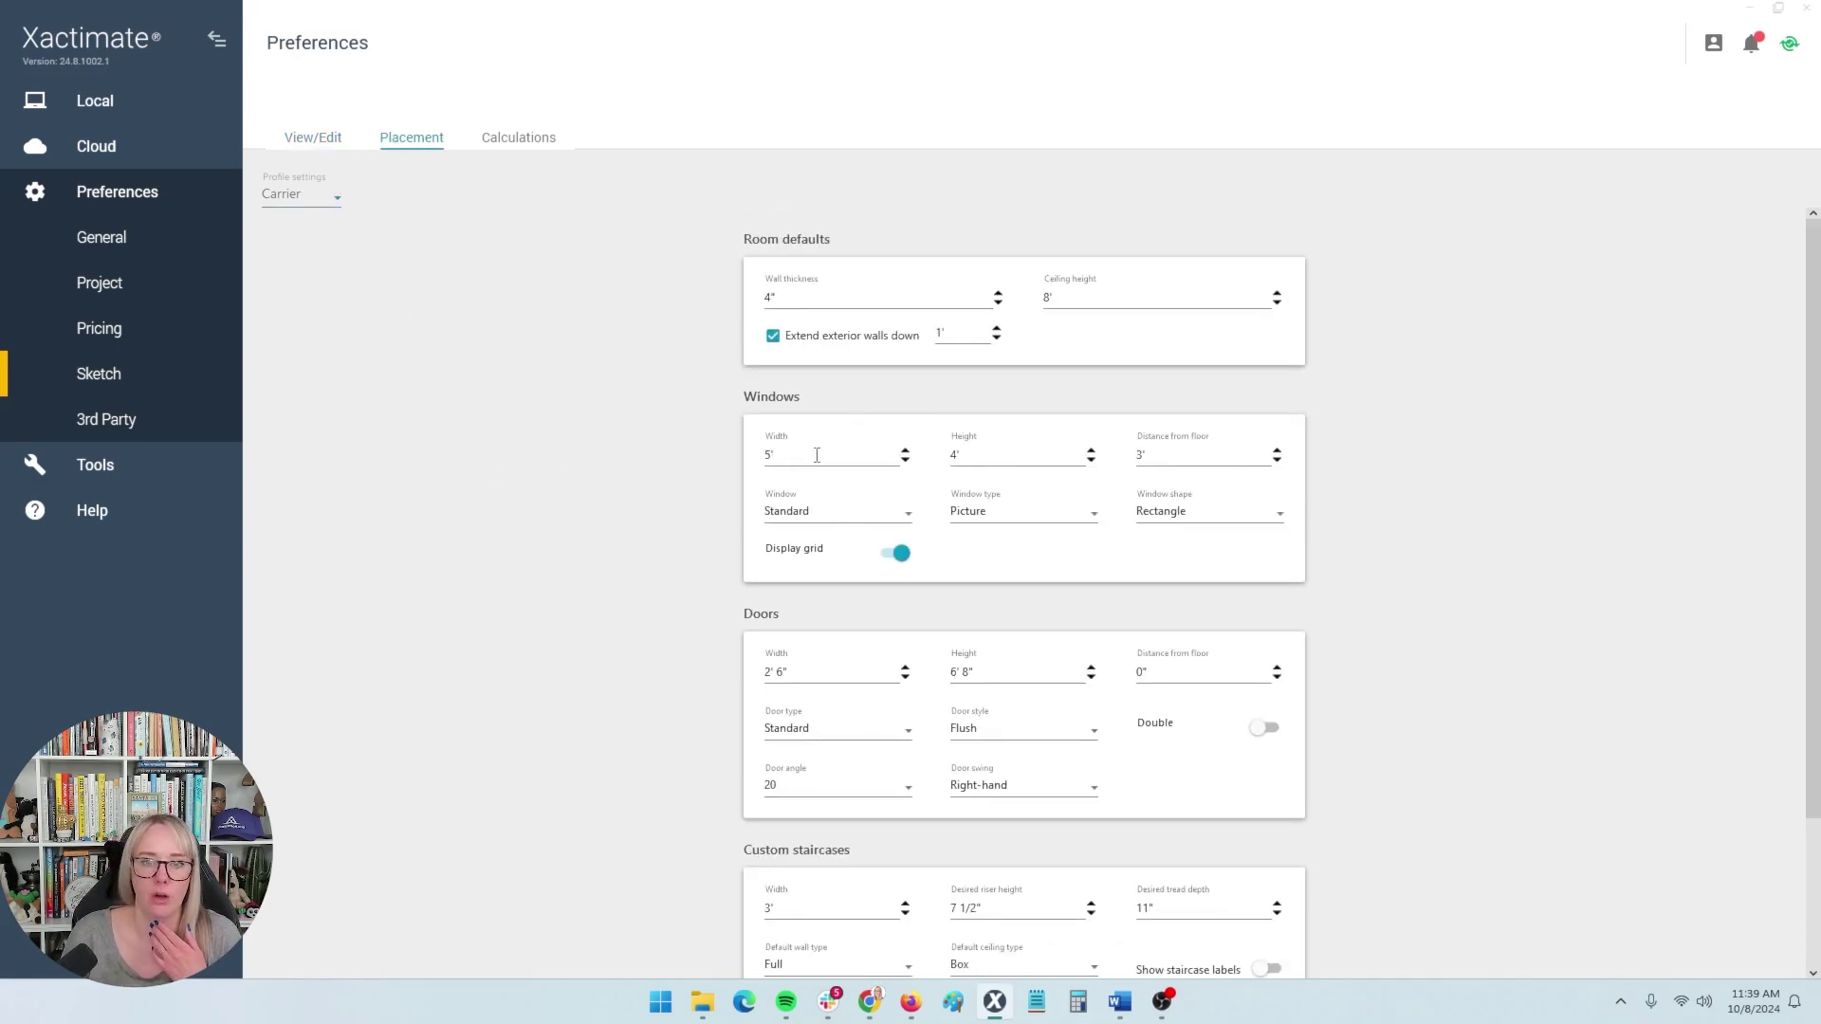
click(798, 675)
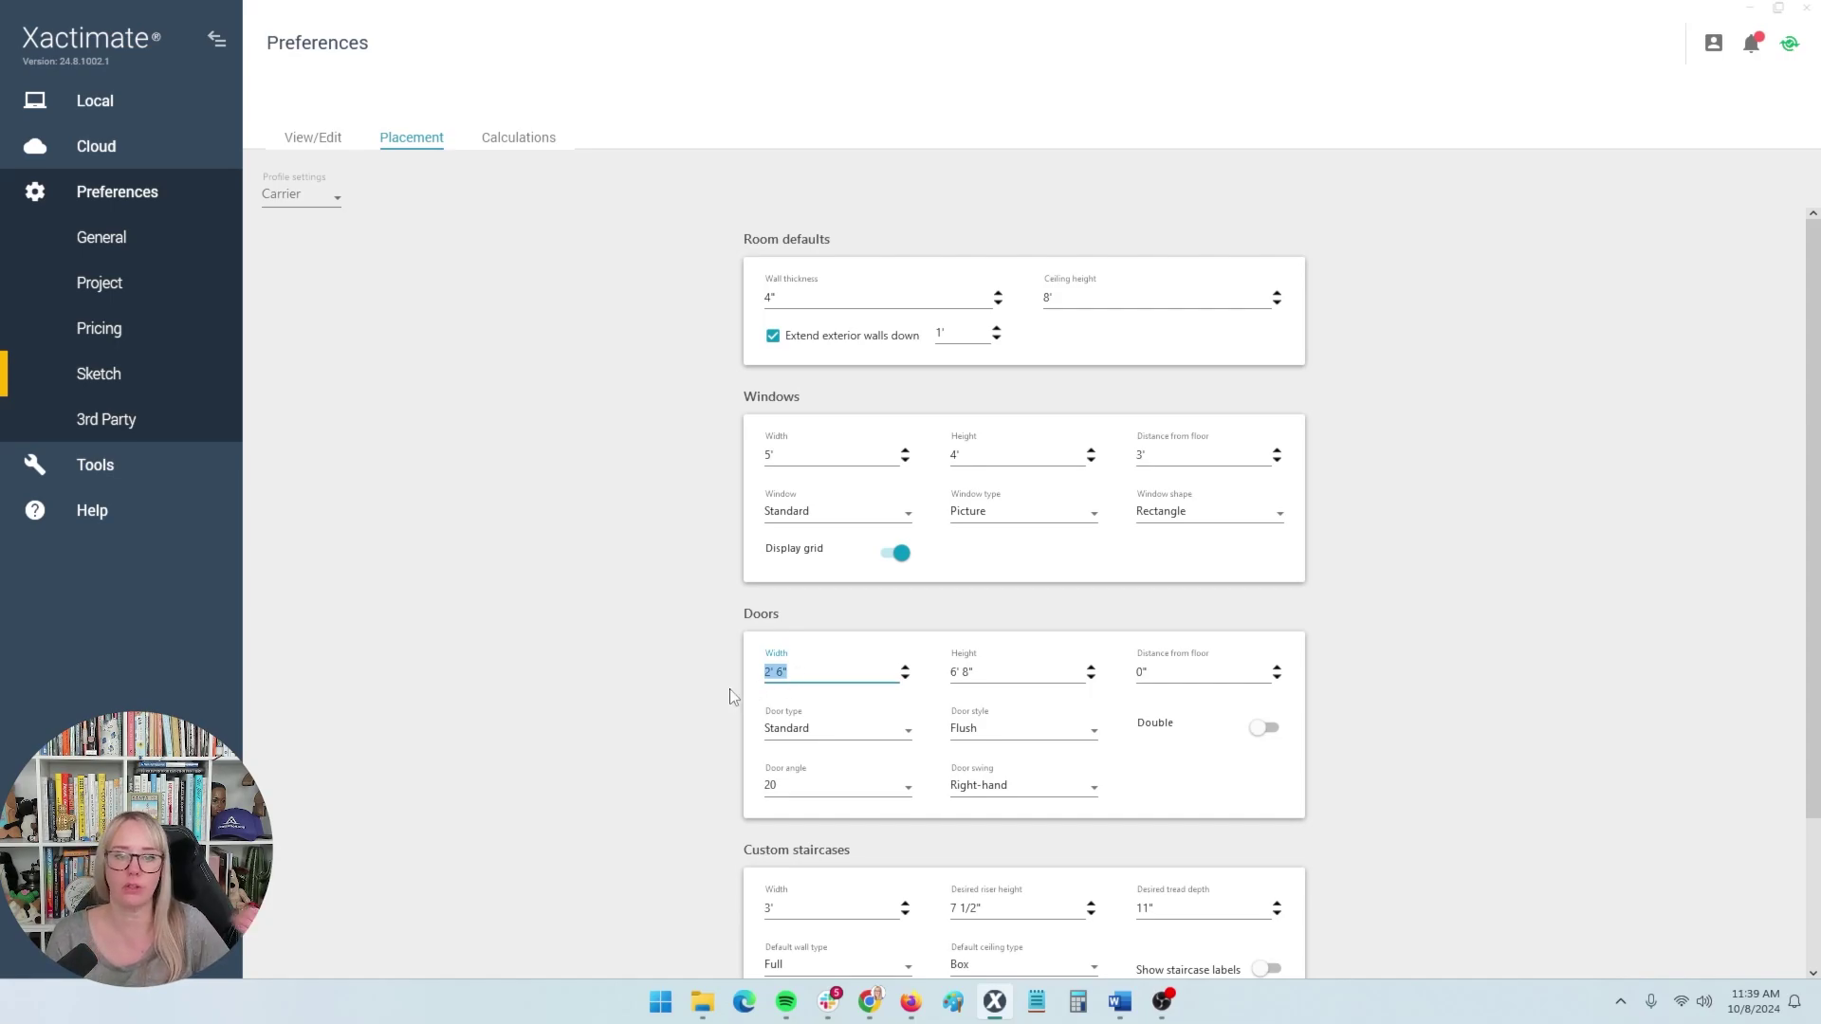
scroll(732, 696, down, 2)
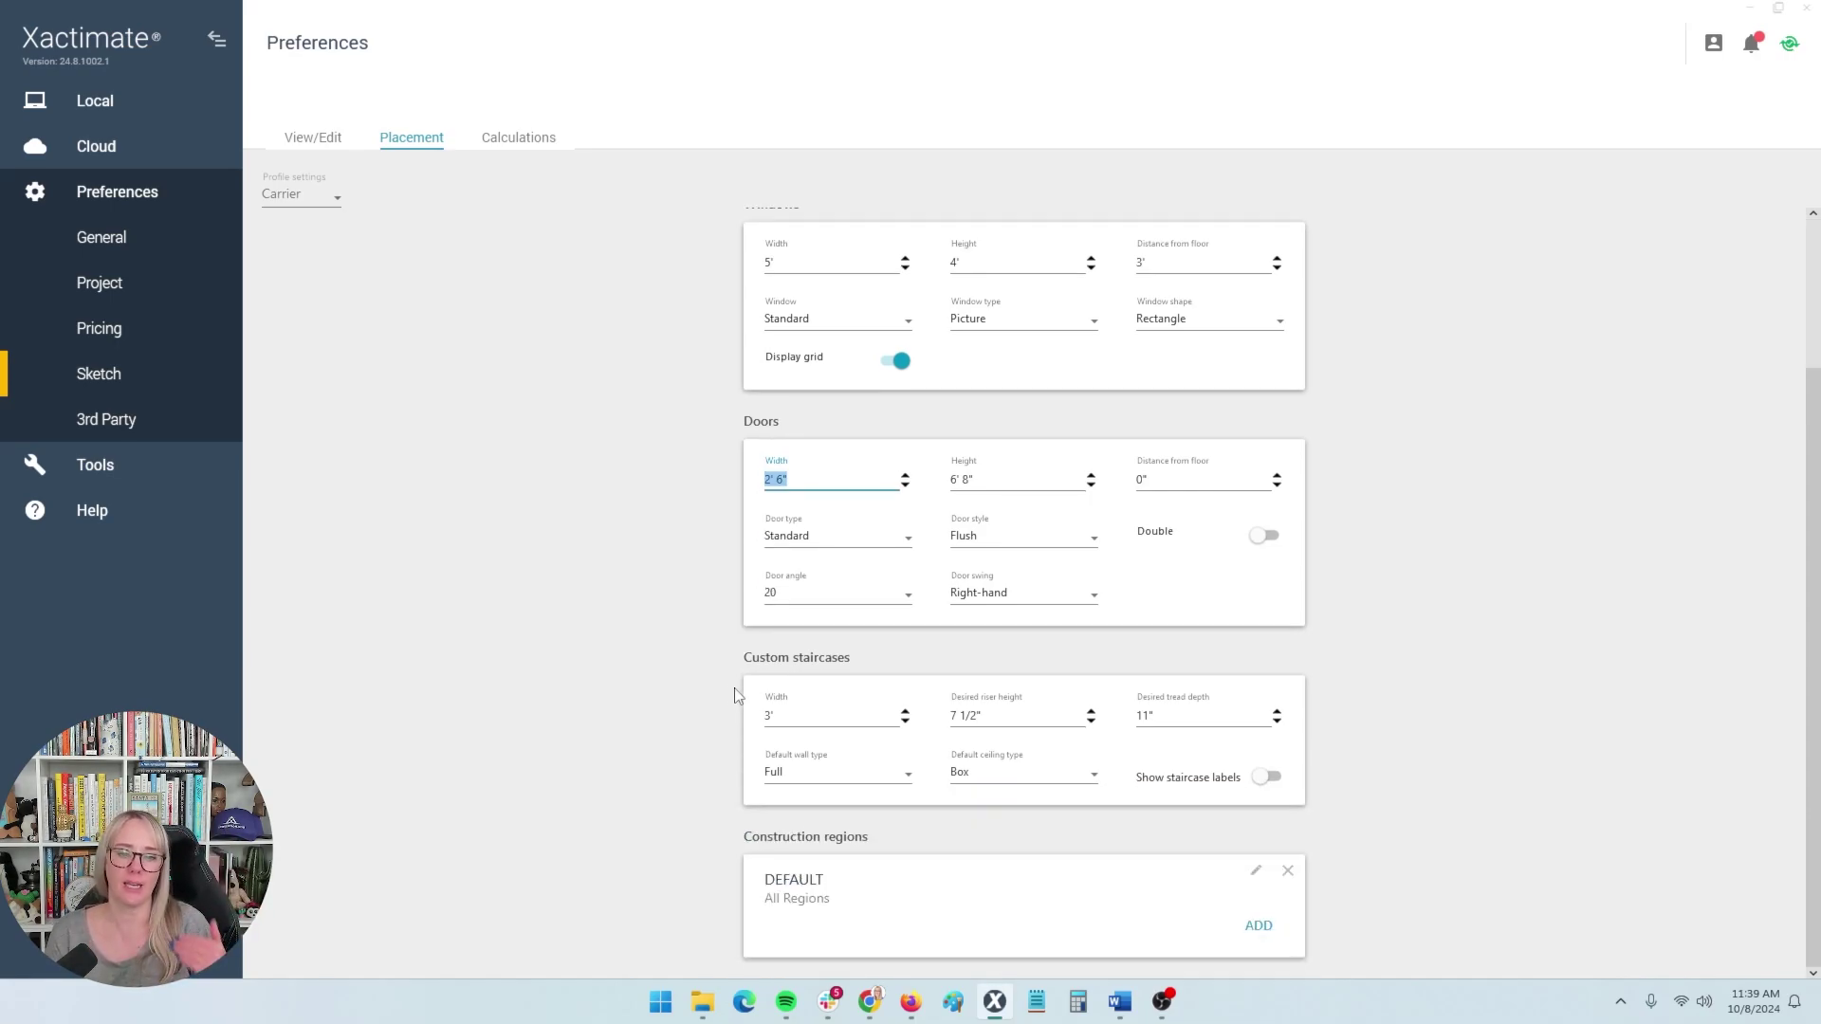
scroll(734, 696, up, 2)
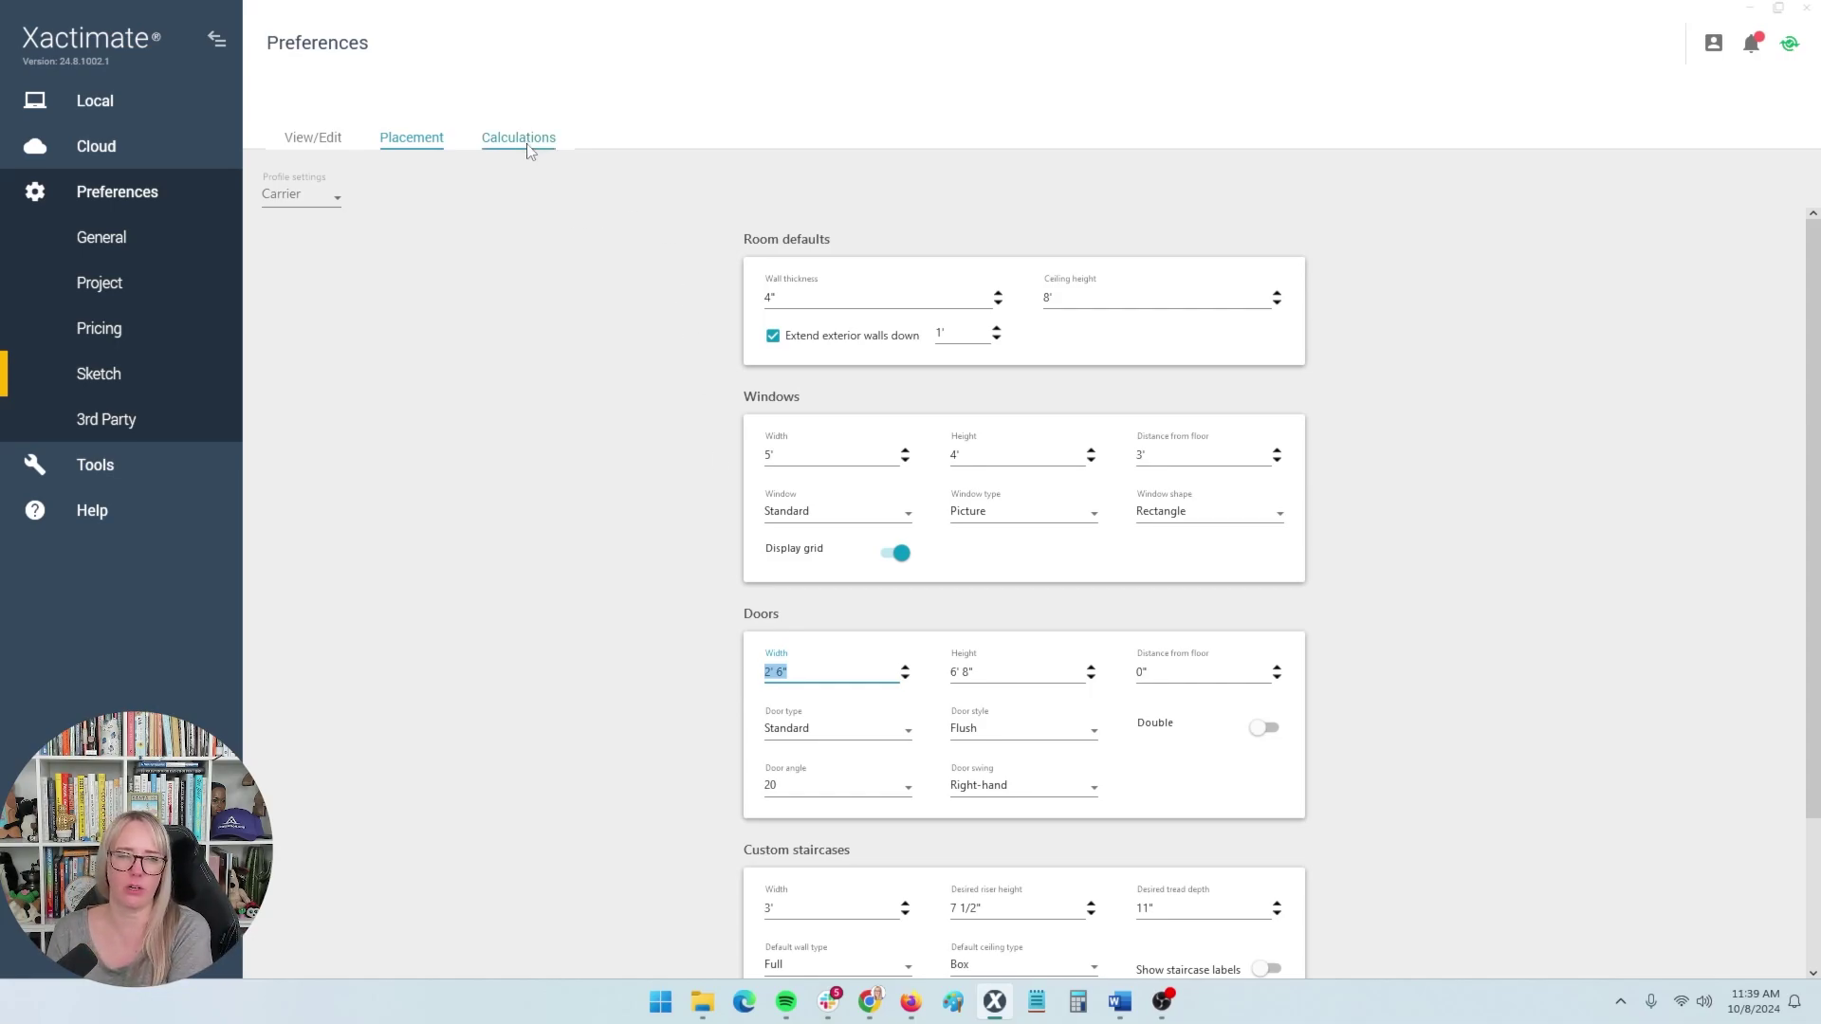
click(803, 306)
click(697, 311)
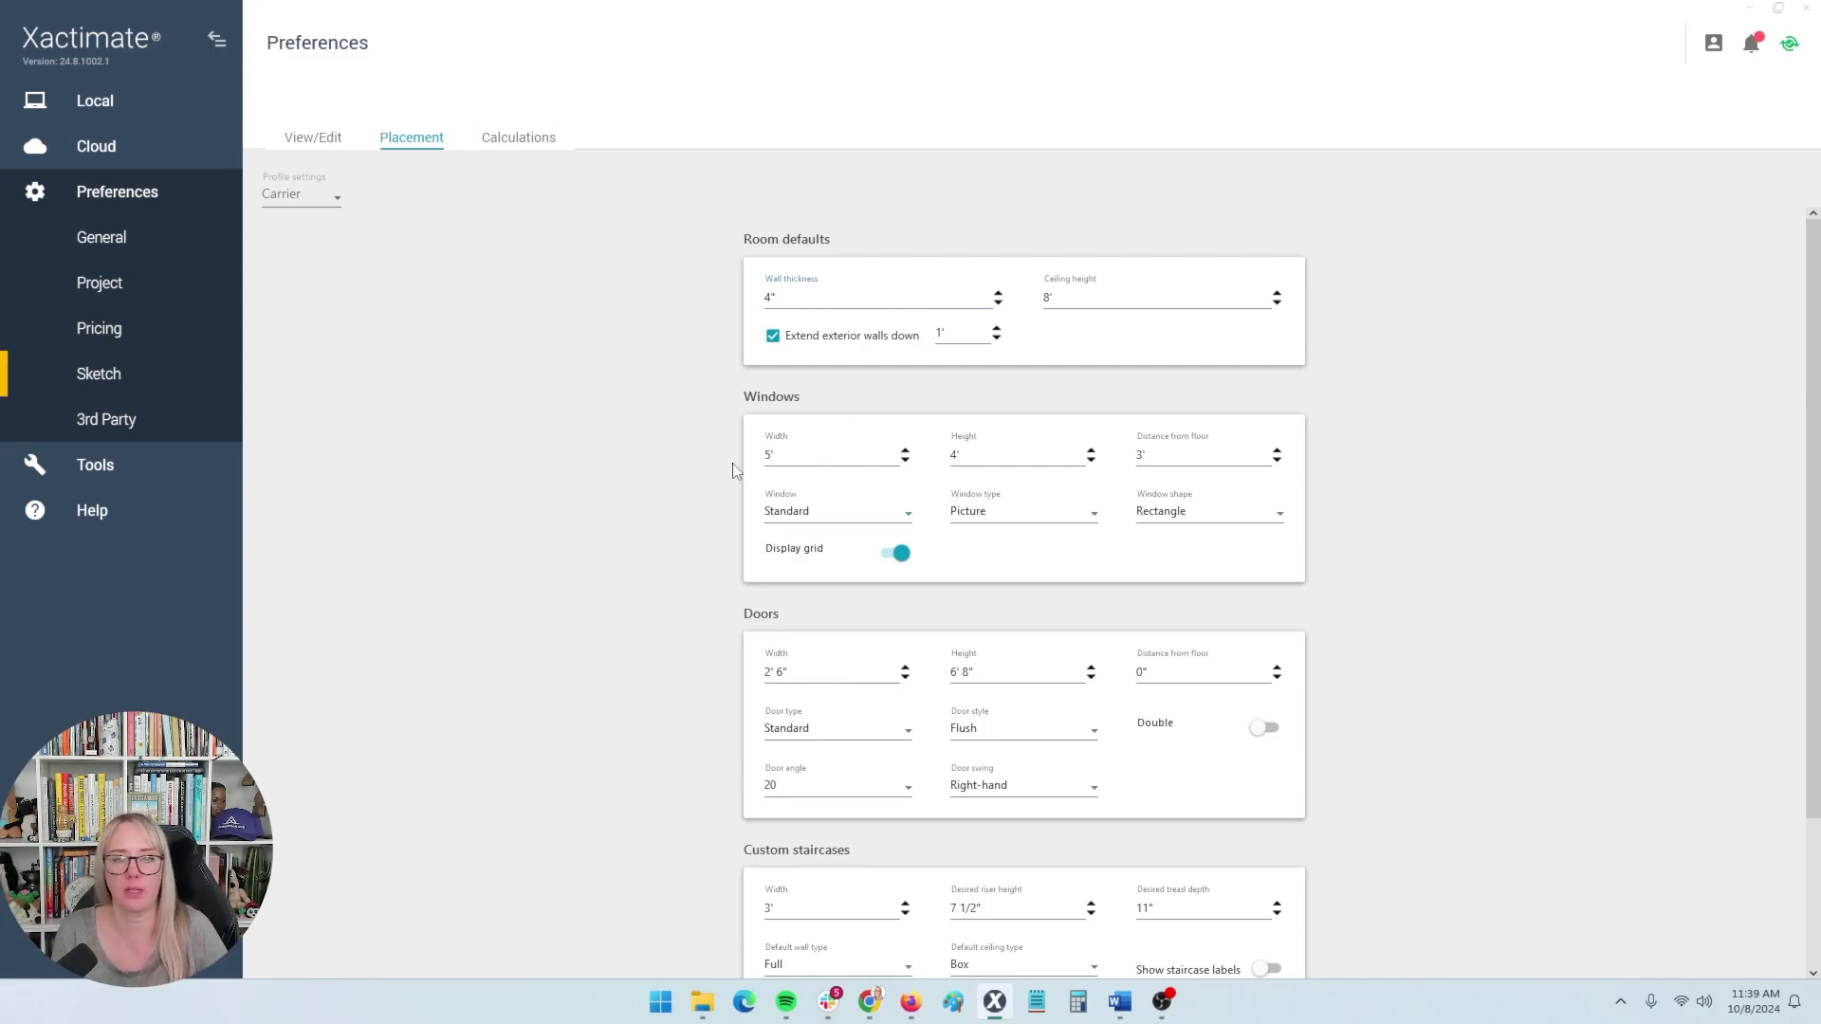
Review the Sketch Calculations preferences, covering automatic calculations, carpet and vinyl flooring, reference blocks and wall openings.
click(514, 143)
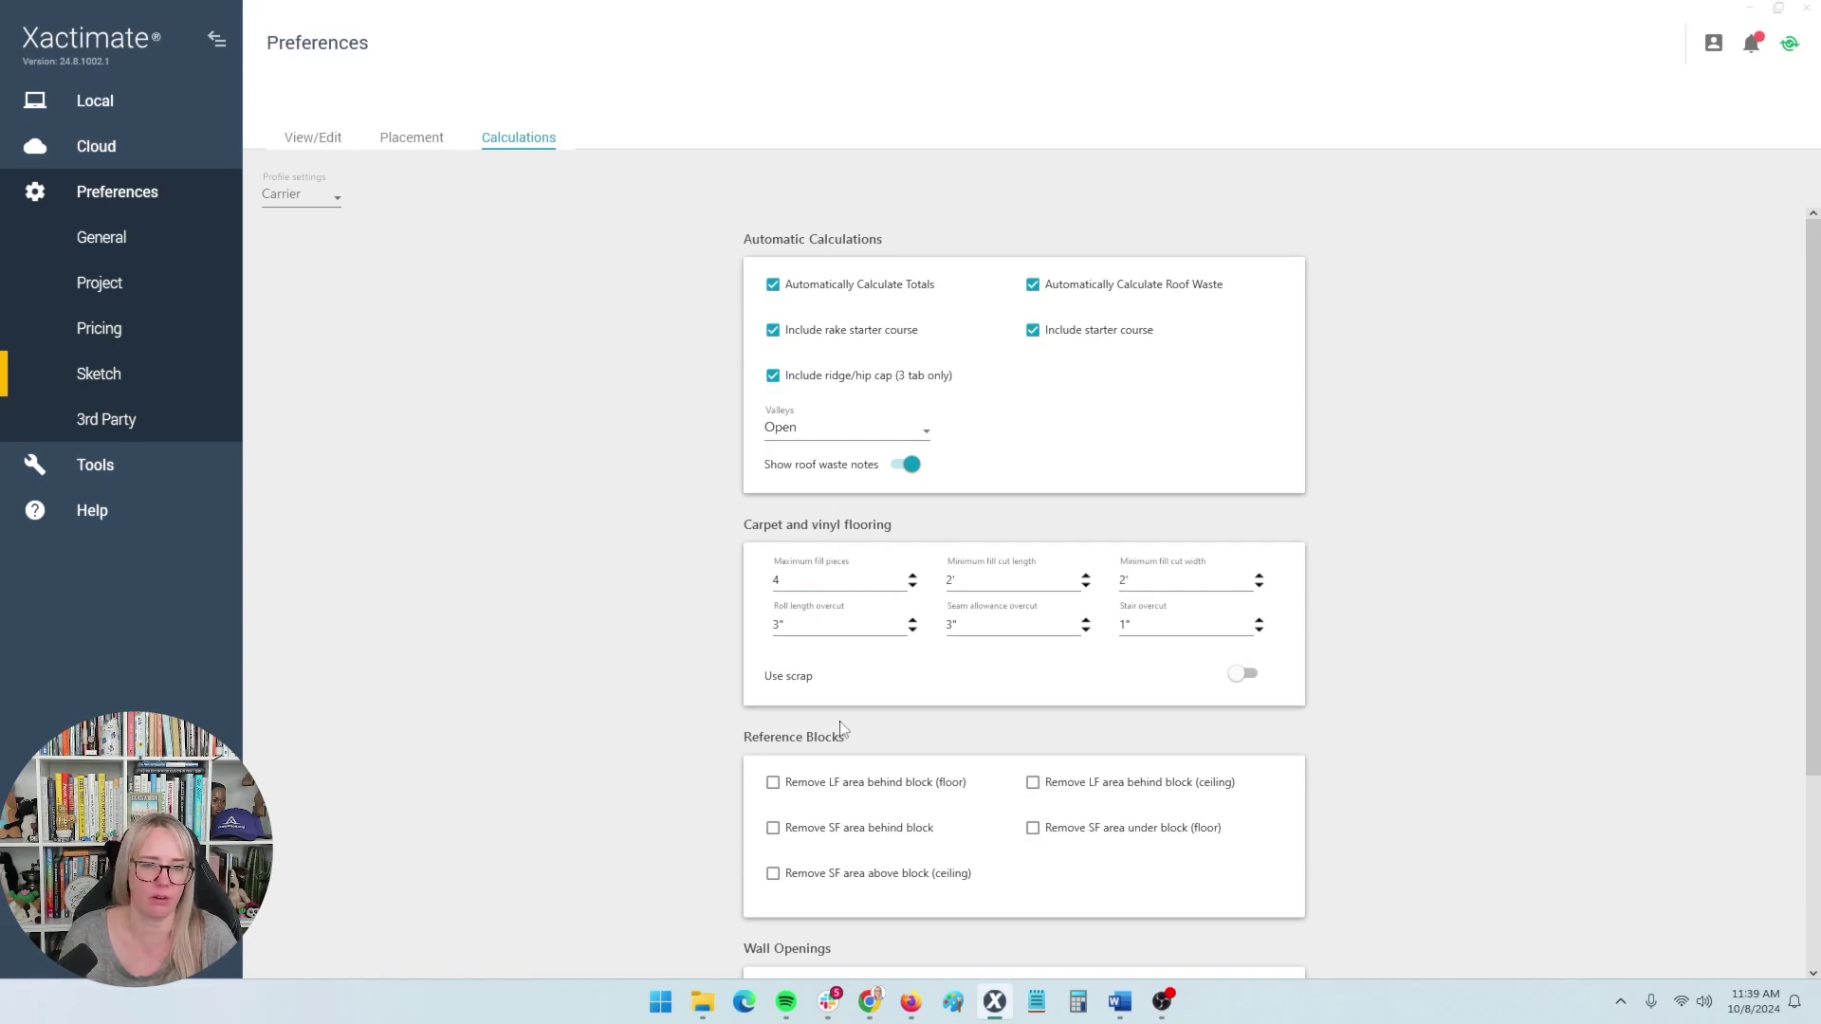
scroll(579, 611, down, 1)
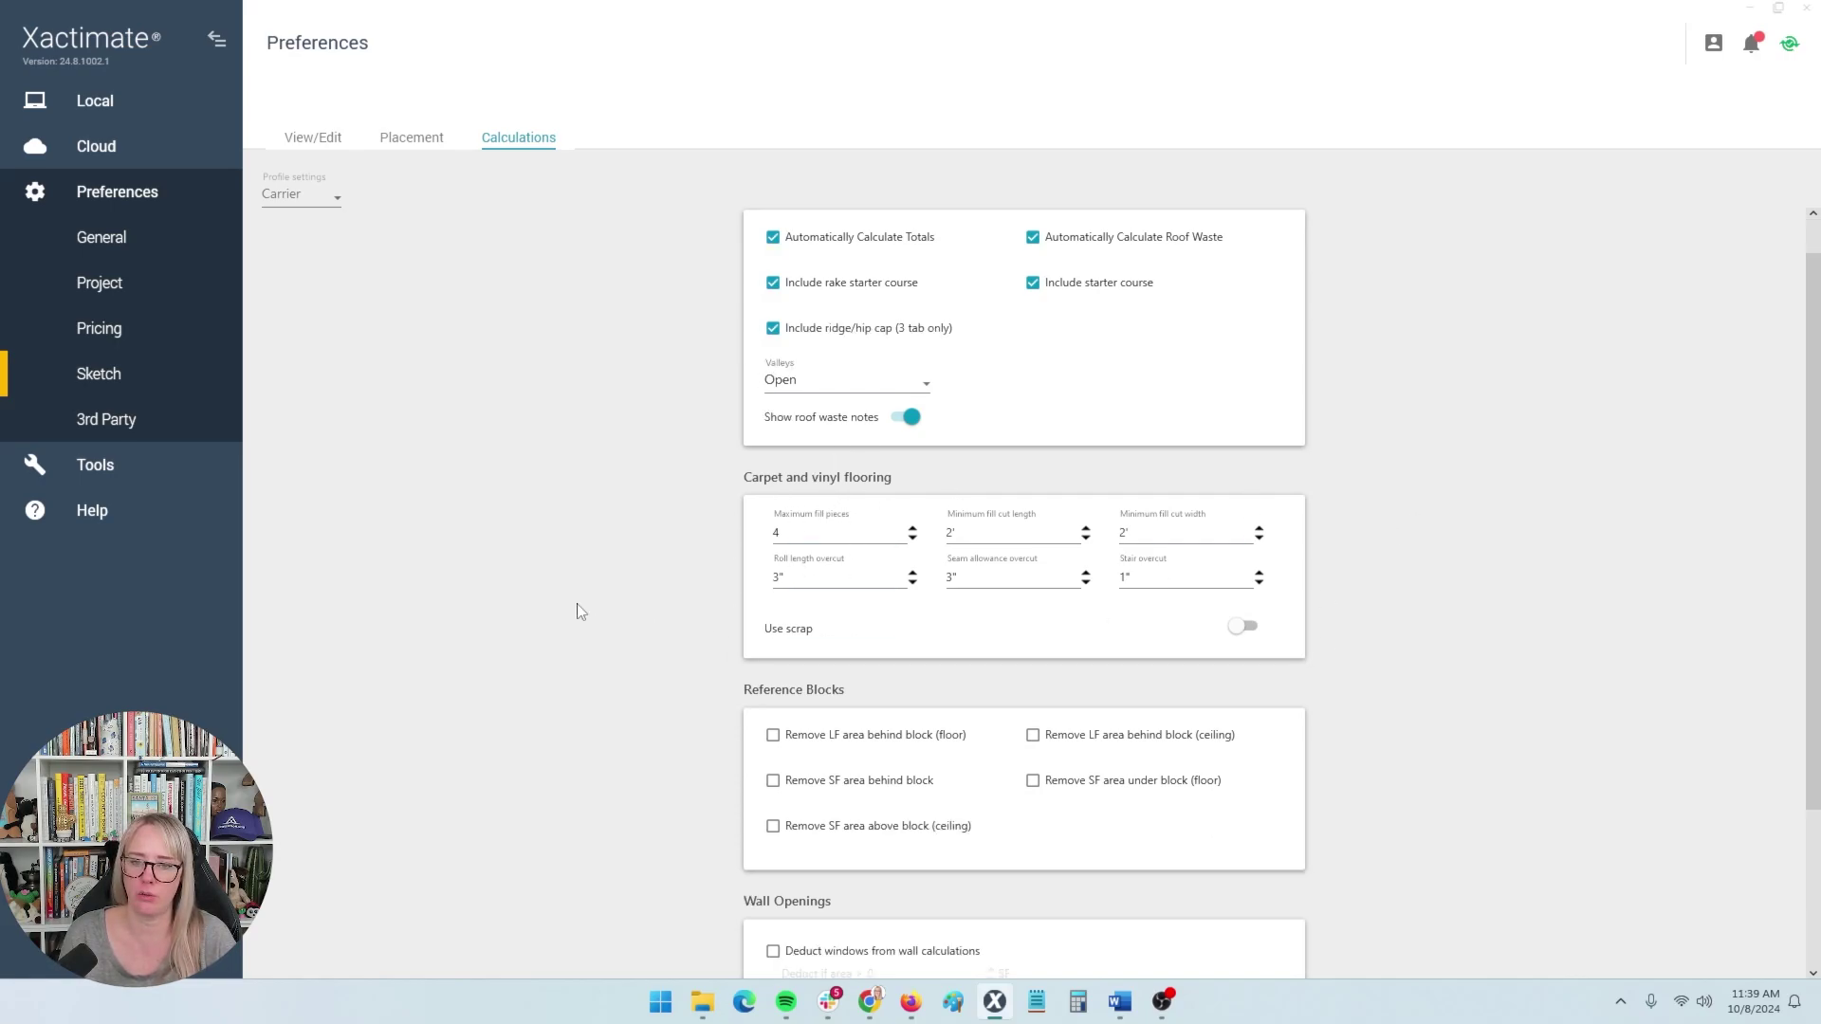
scroll(580, 612, down, 5)
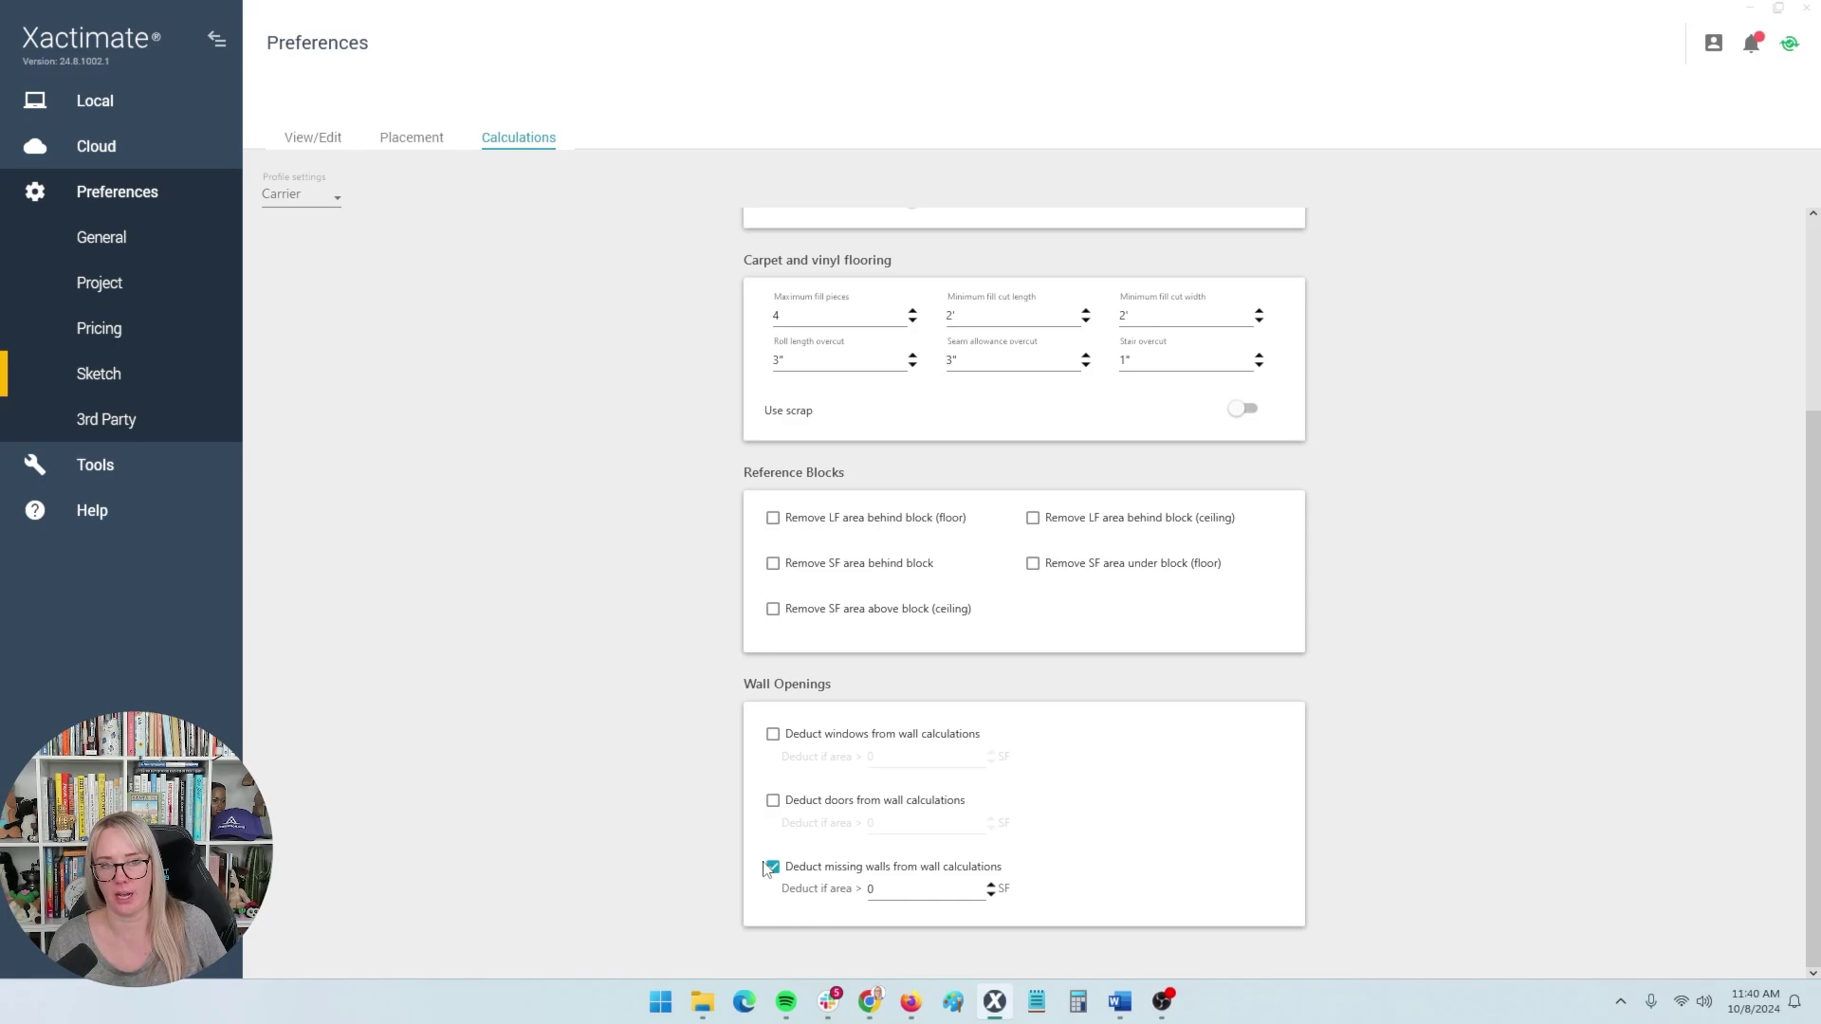
Try a 30 SF threshold for deducting missing walls from wall calculations, and restore it to 0.
click(866, 891)
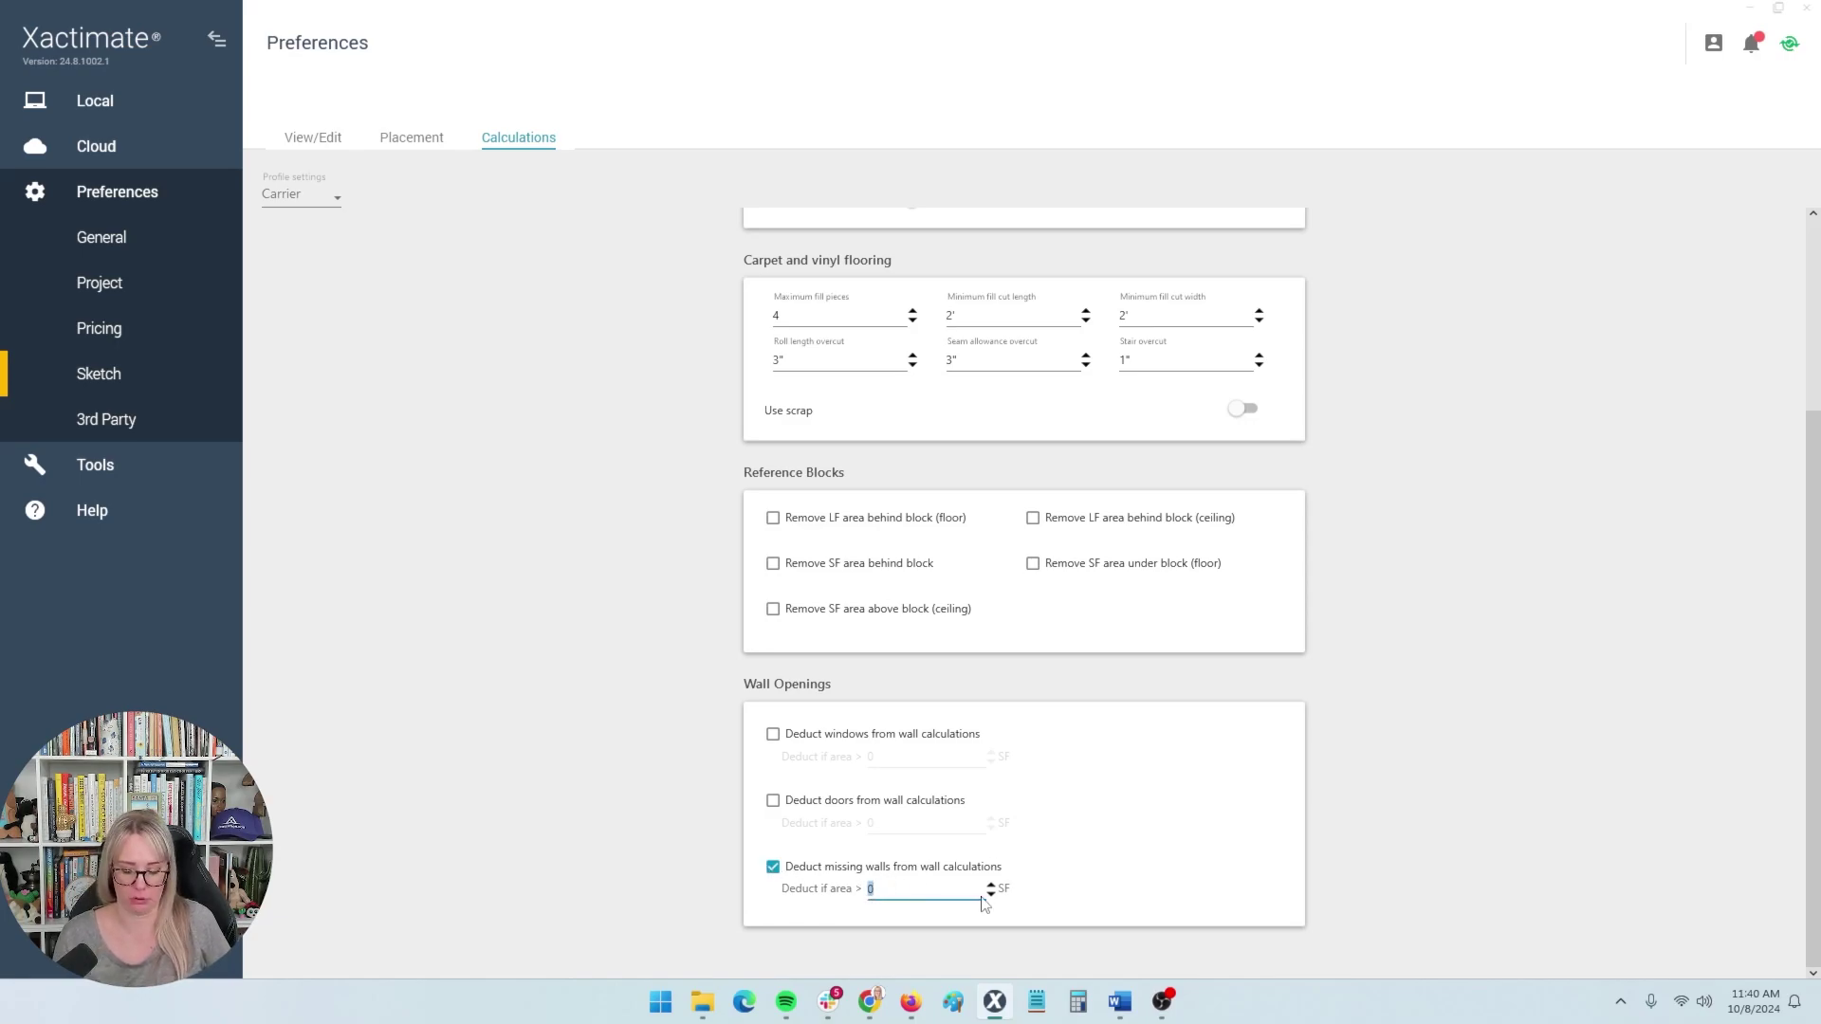
text(30)
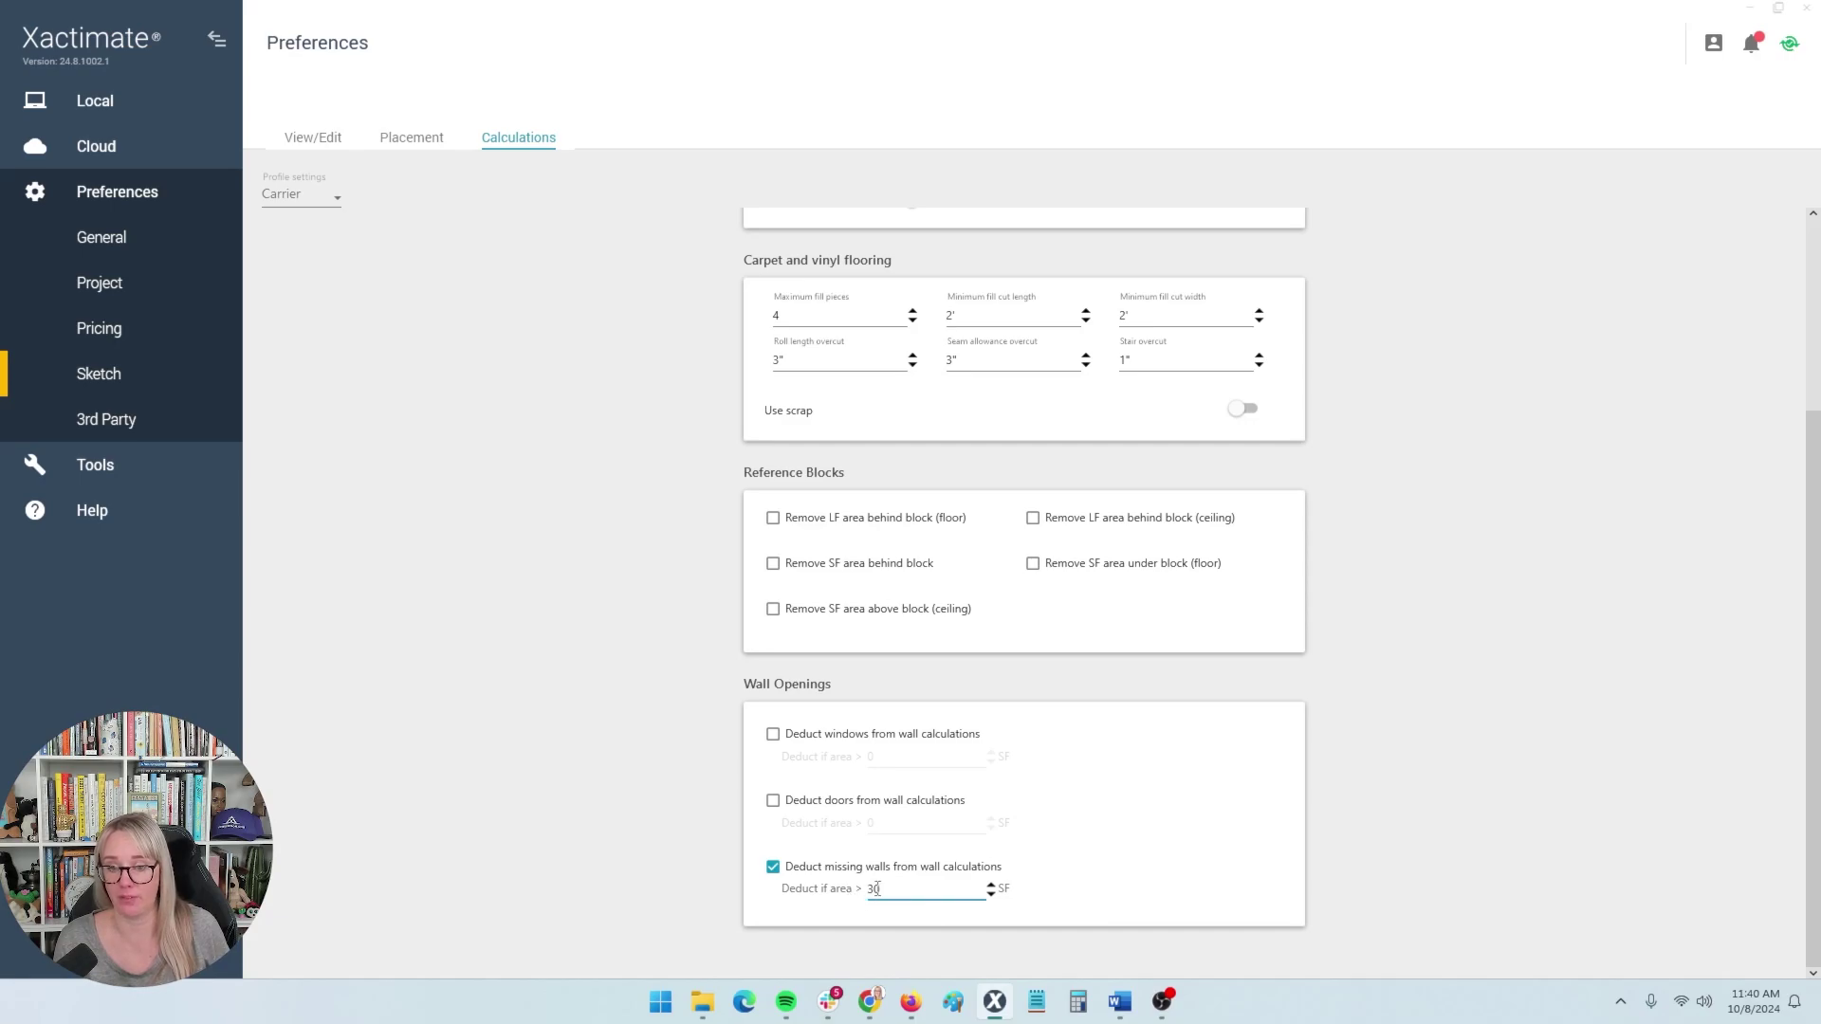
drag(878, 893, 844, 897)
text(0)
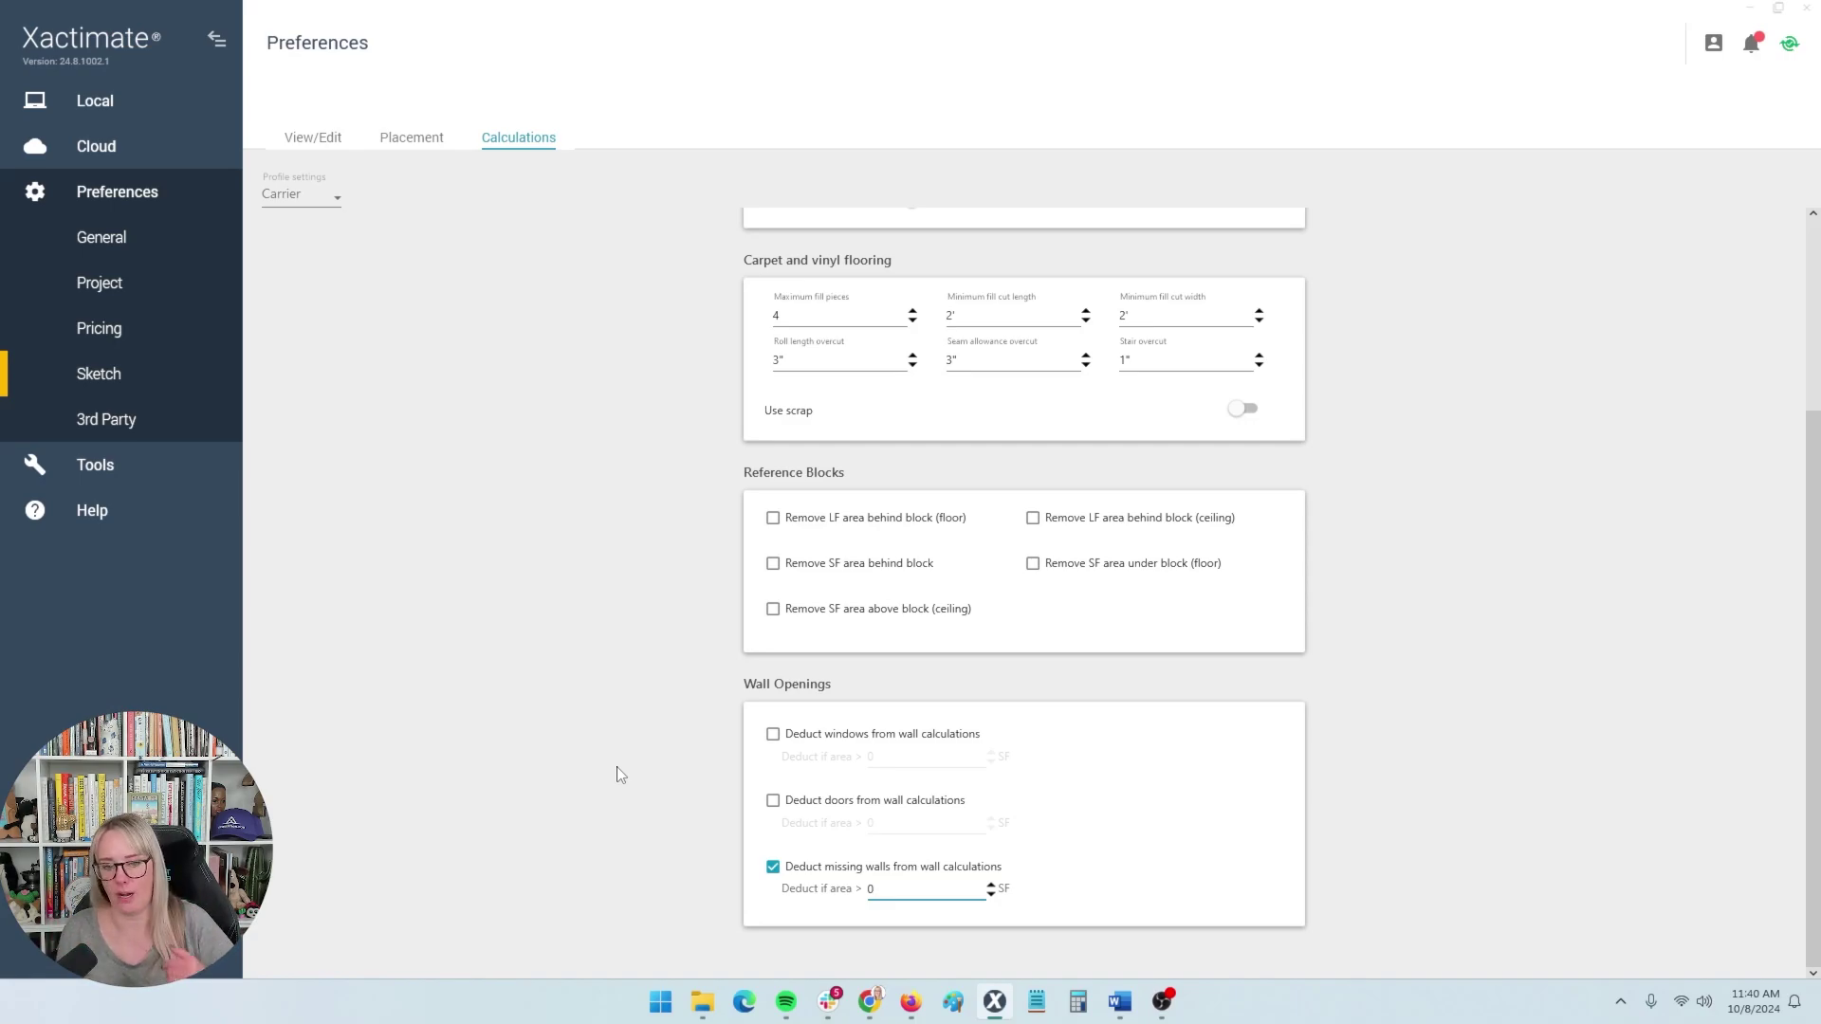
click(586, 503)
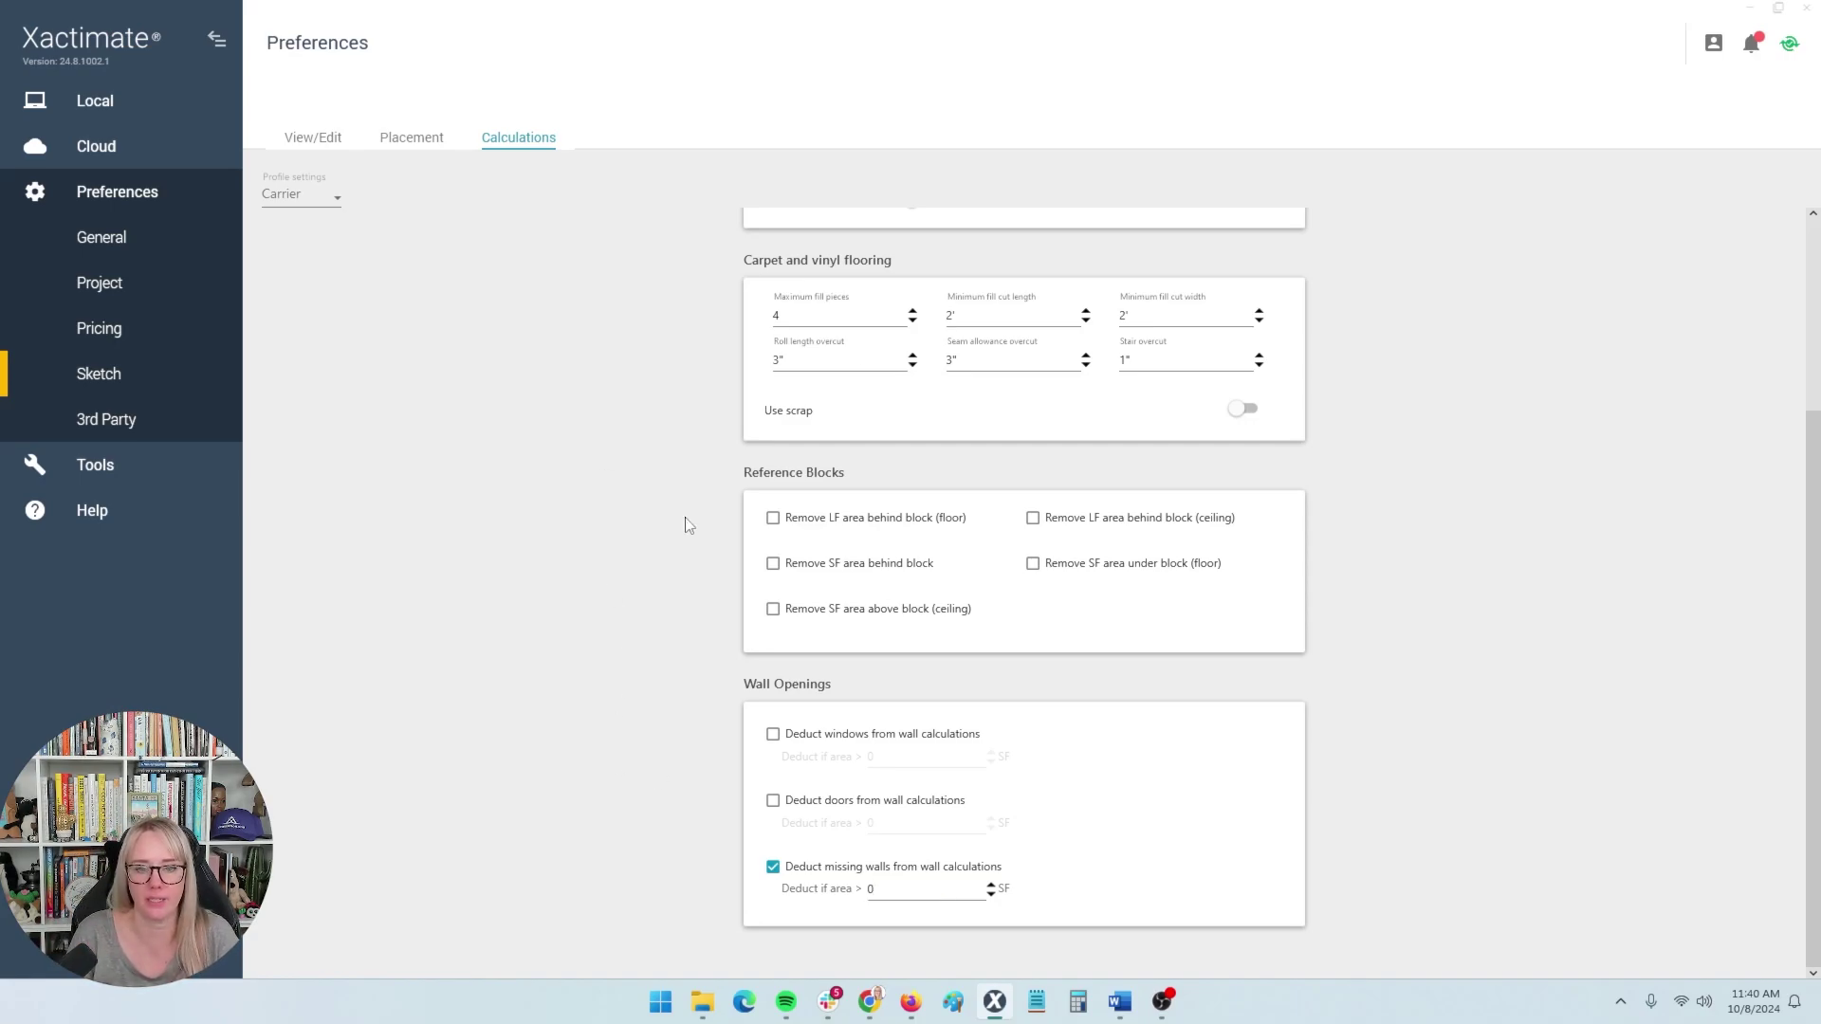
Revisit the Sketch View/Edit preferences, and review the vendors and their Show in List options in the 3rd Party preferences.
scroll(663, 574, up, 3)
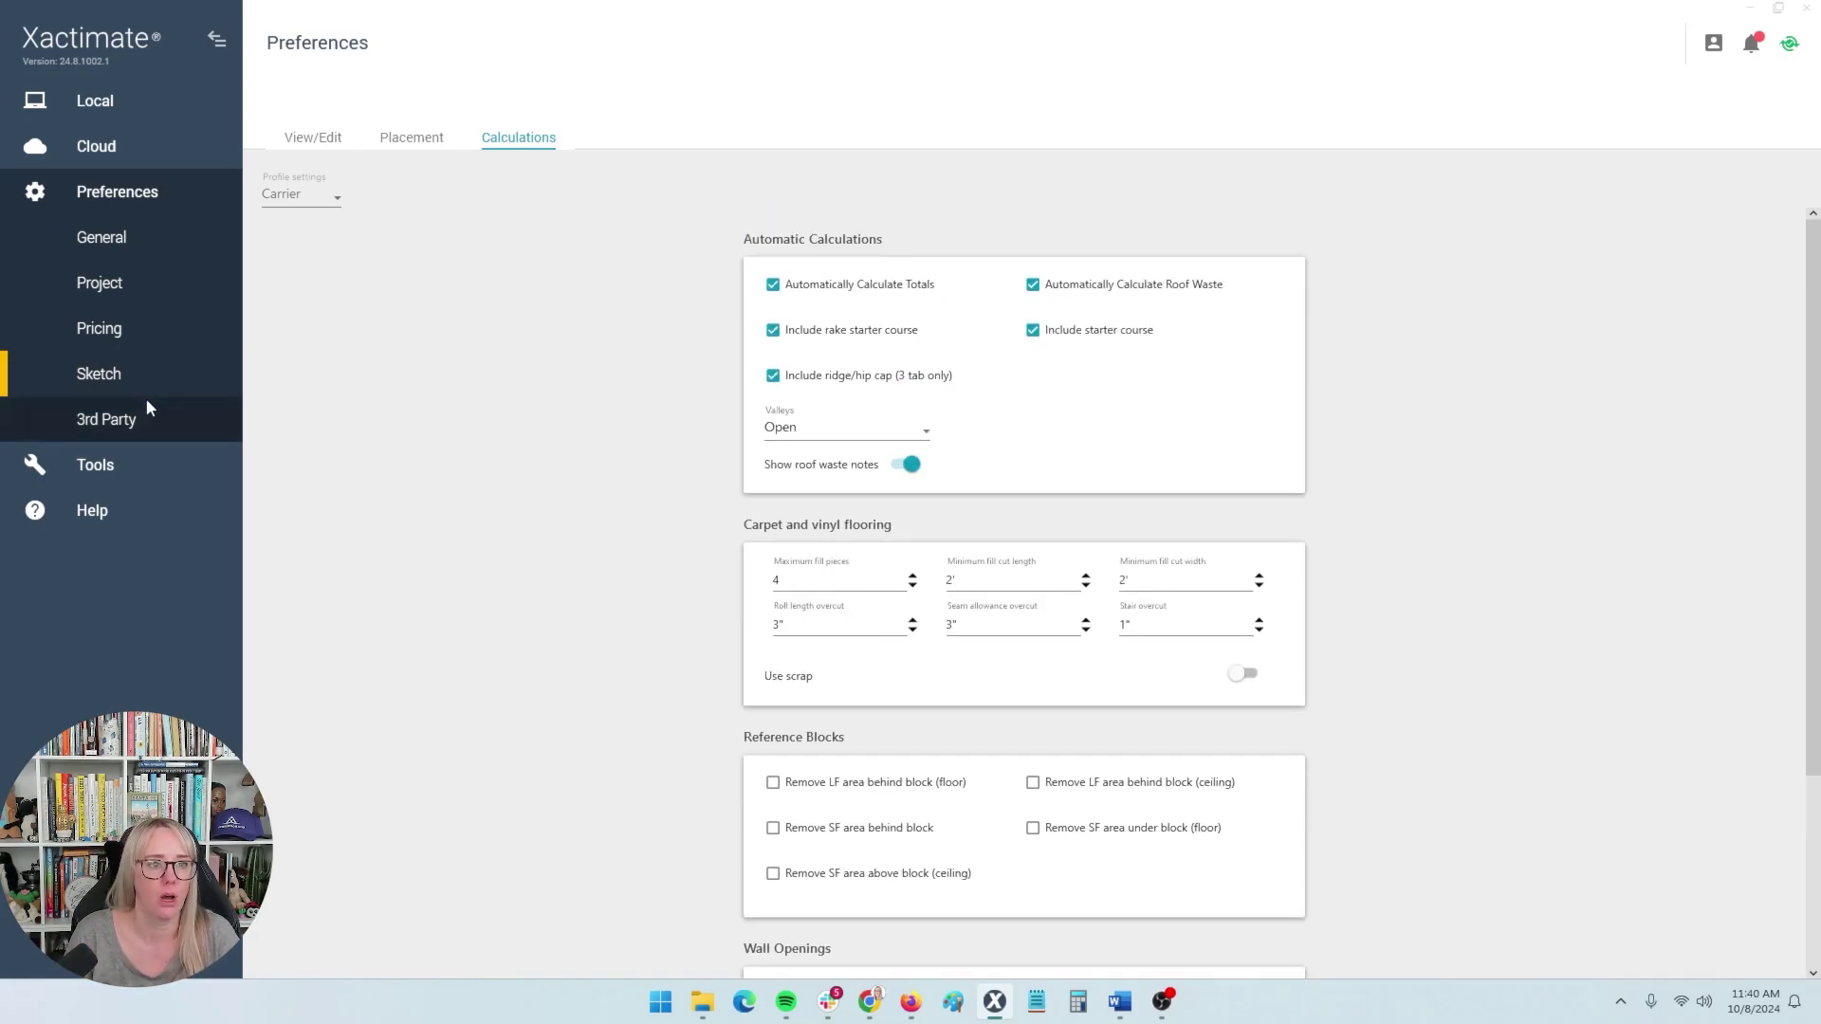
click(311, 138)
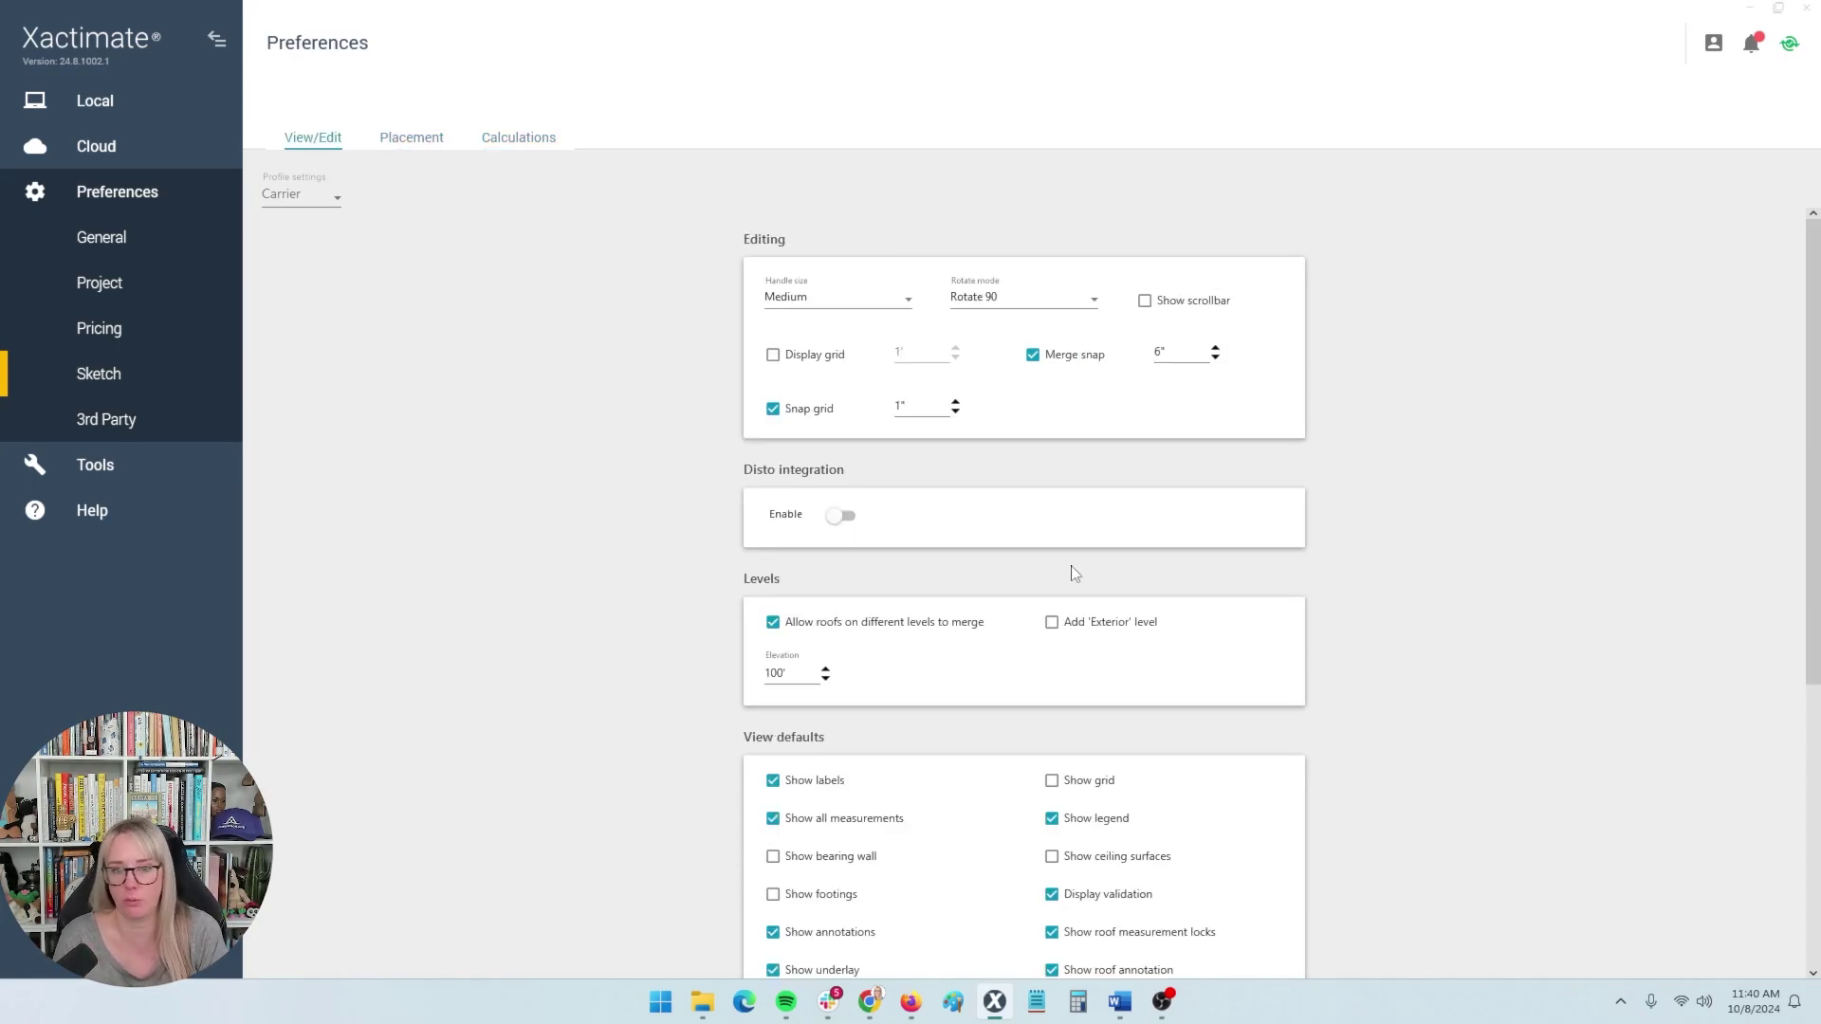
click(121, 424)
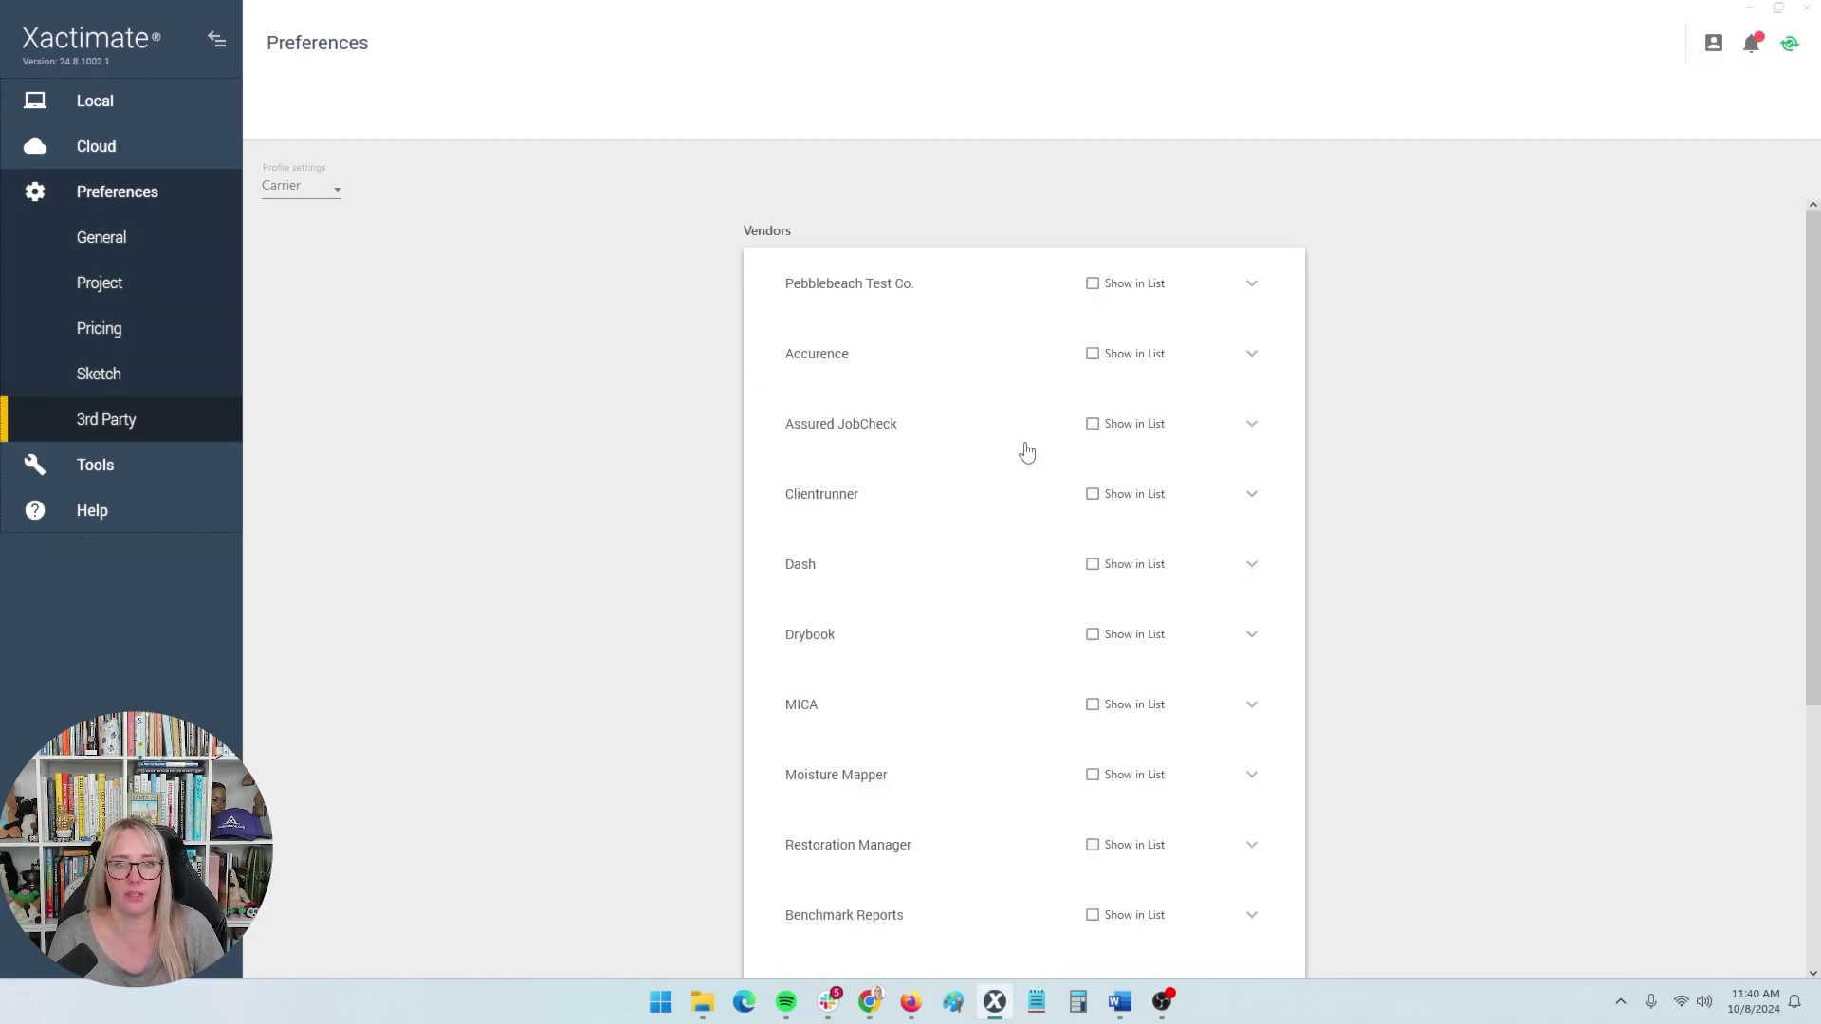
scroll(1172, 648, down, 5)
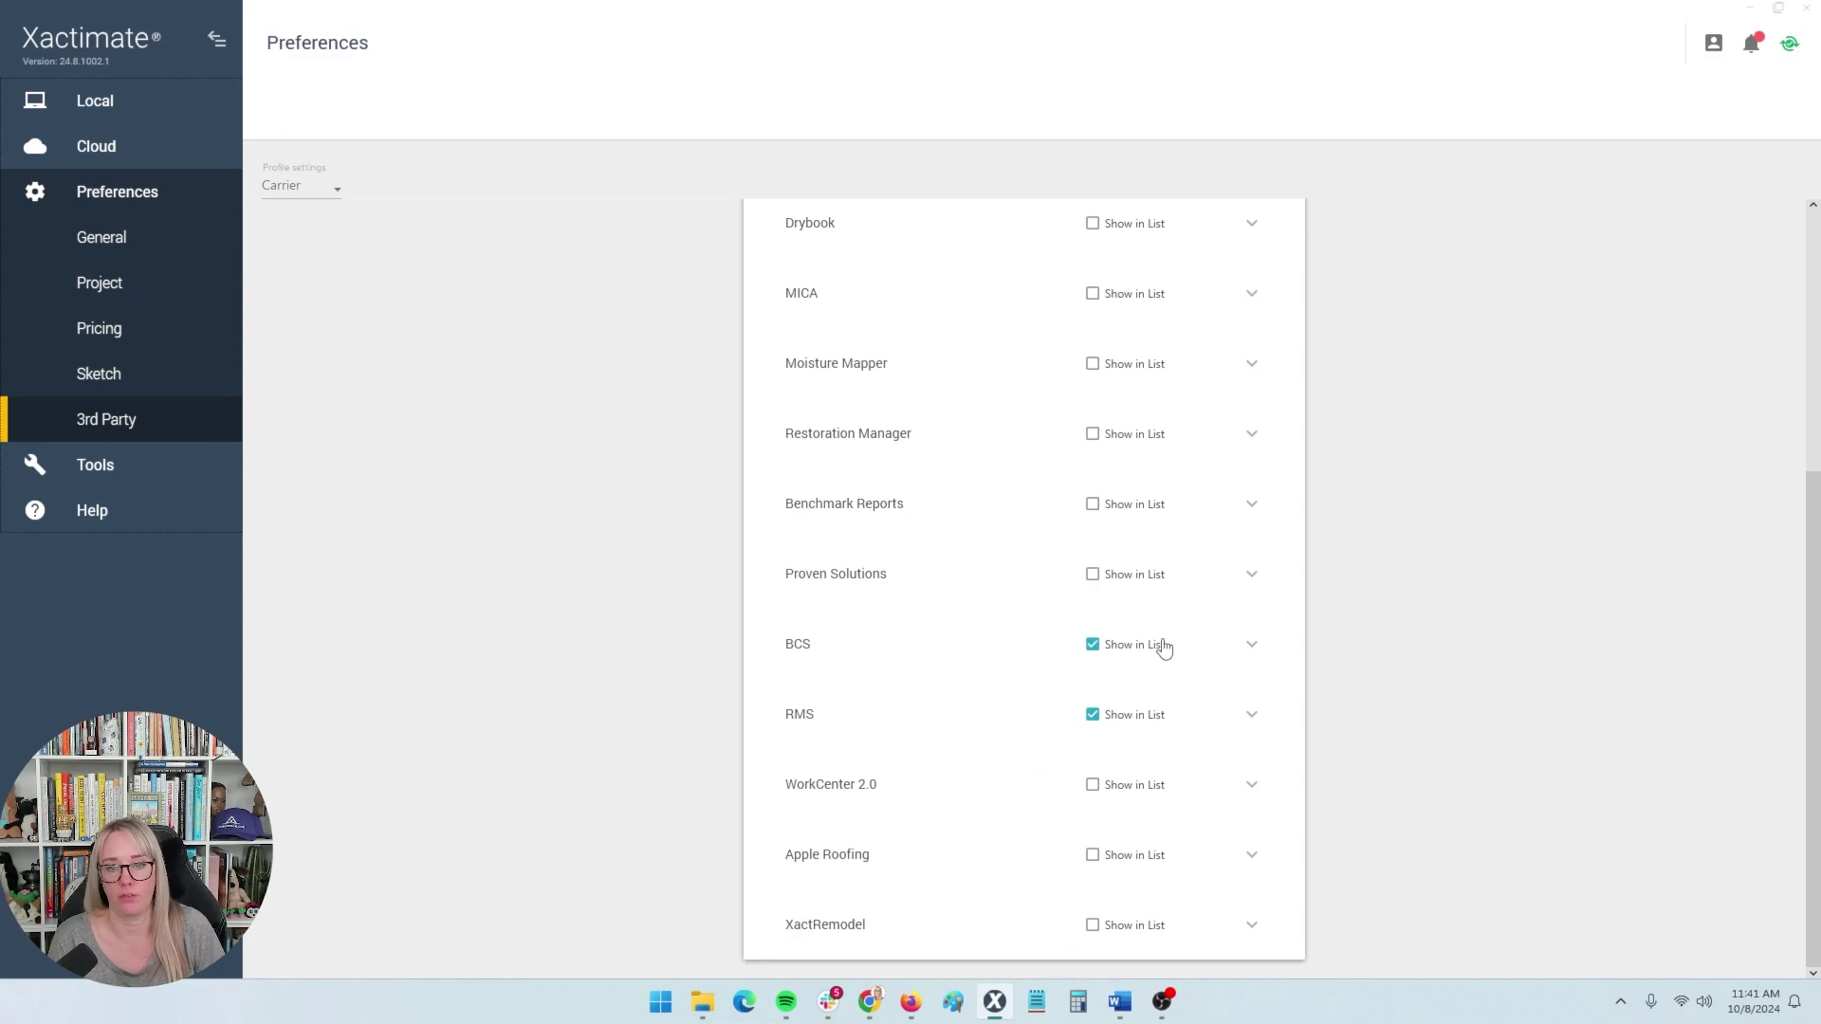
scroll(1162, 645, up, 5)
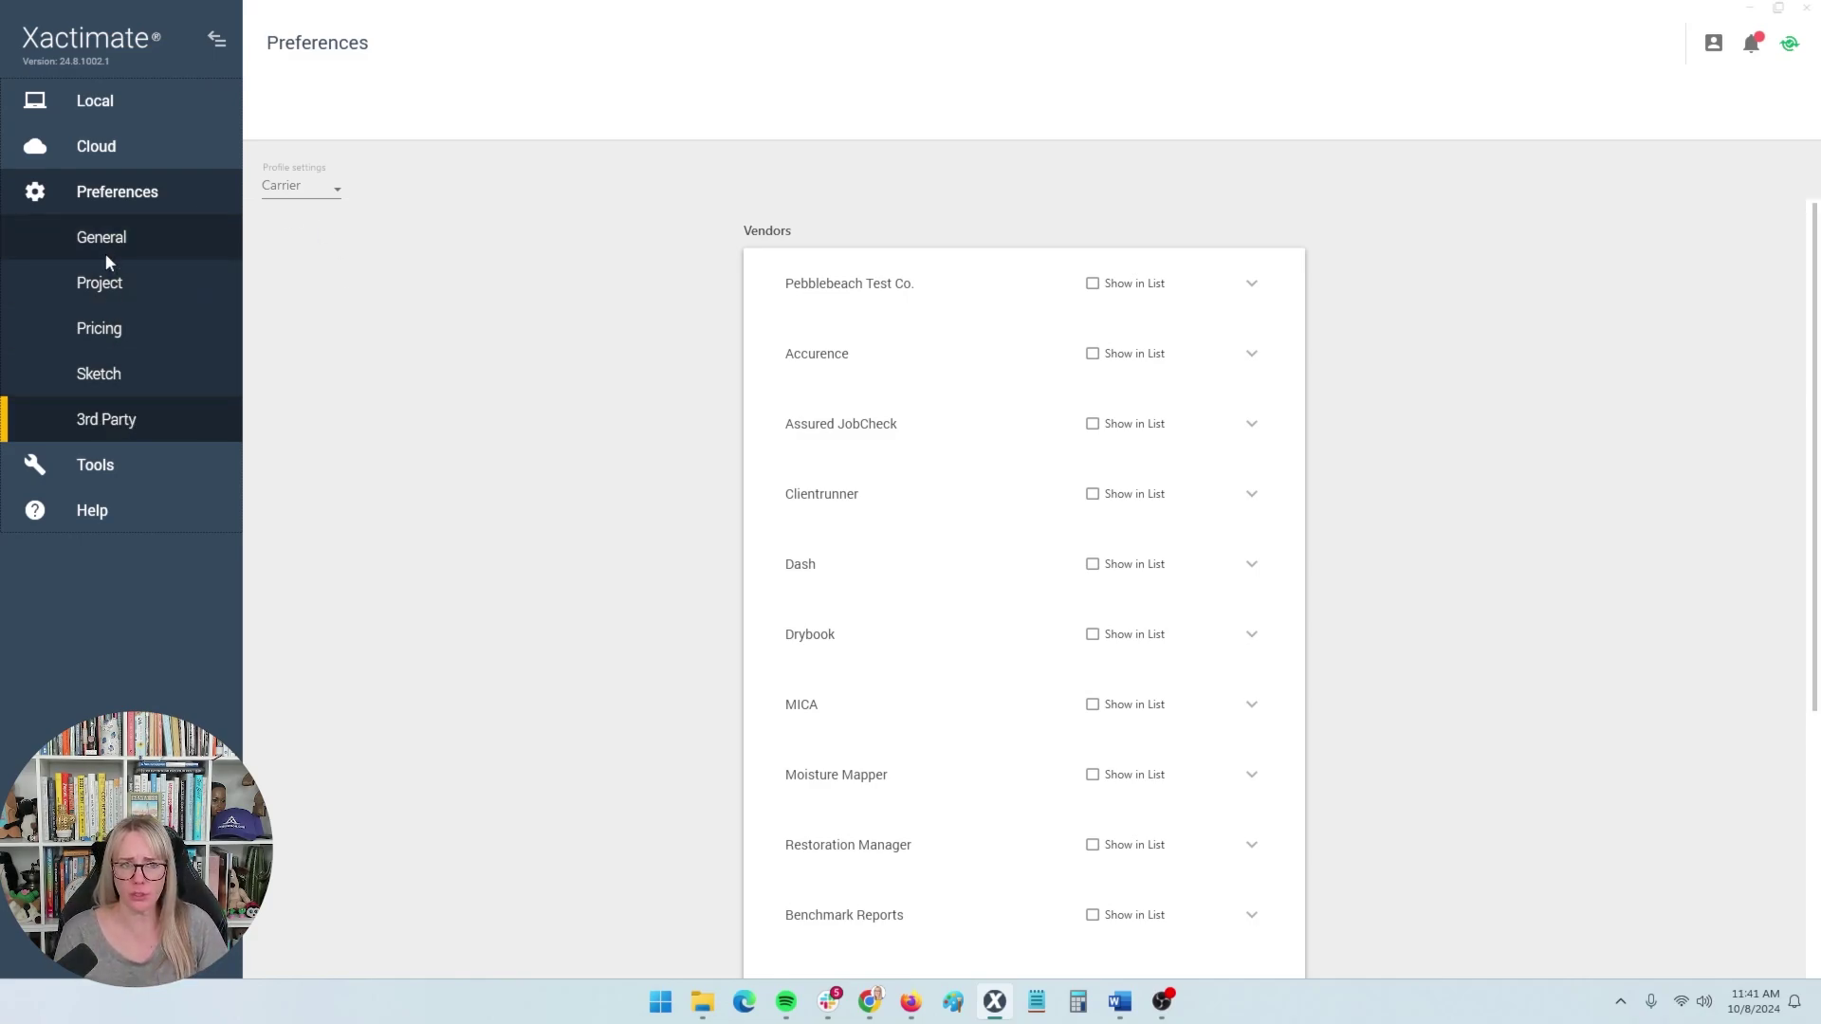
Switch the profile settings of the 3rd Party preferences from Carrier to Contractor.
click(298, 196)
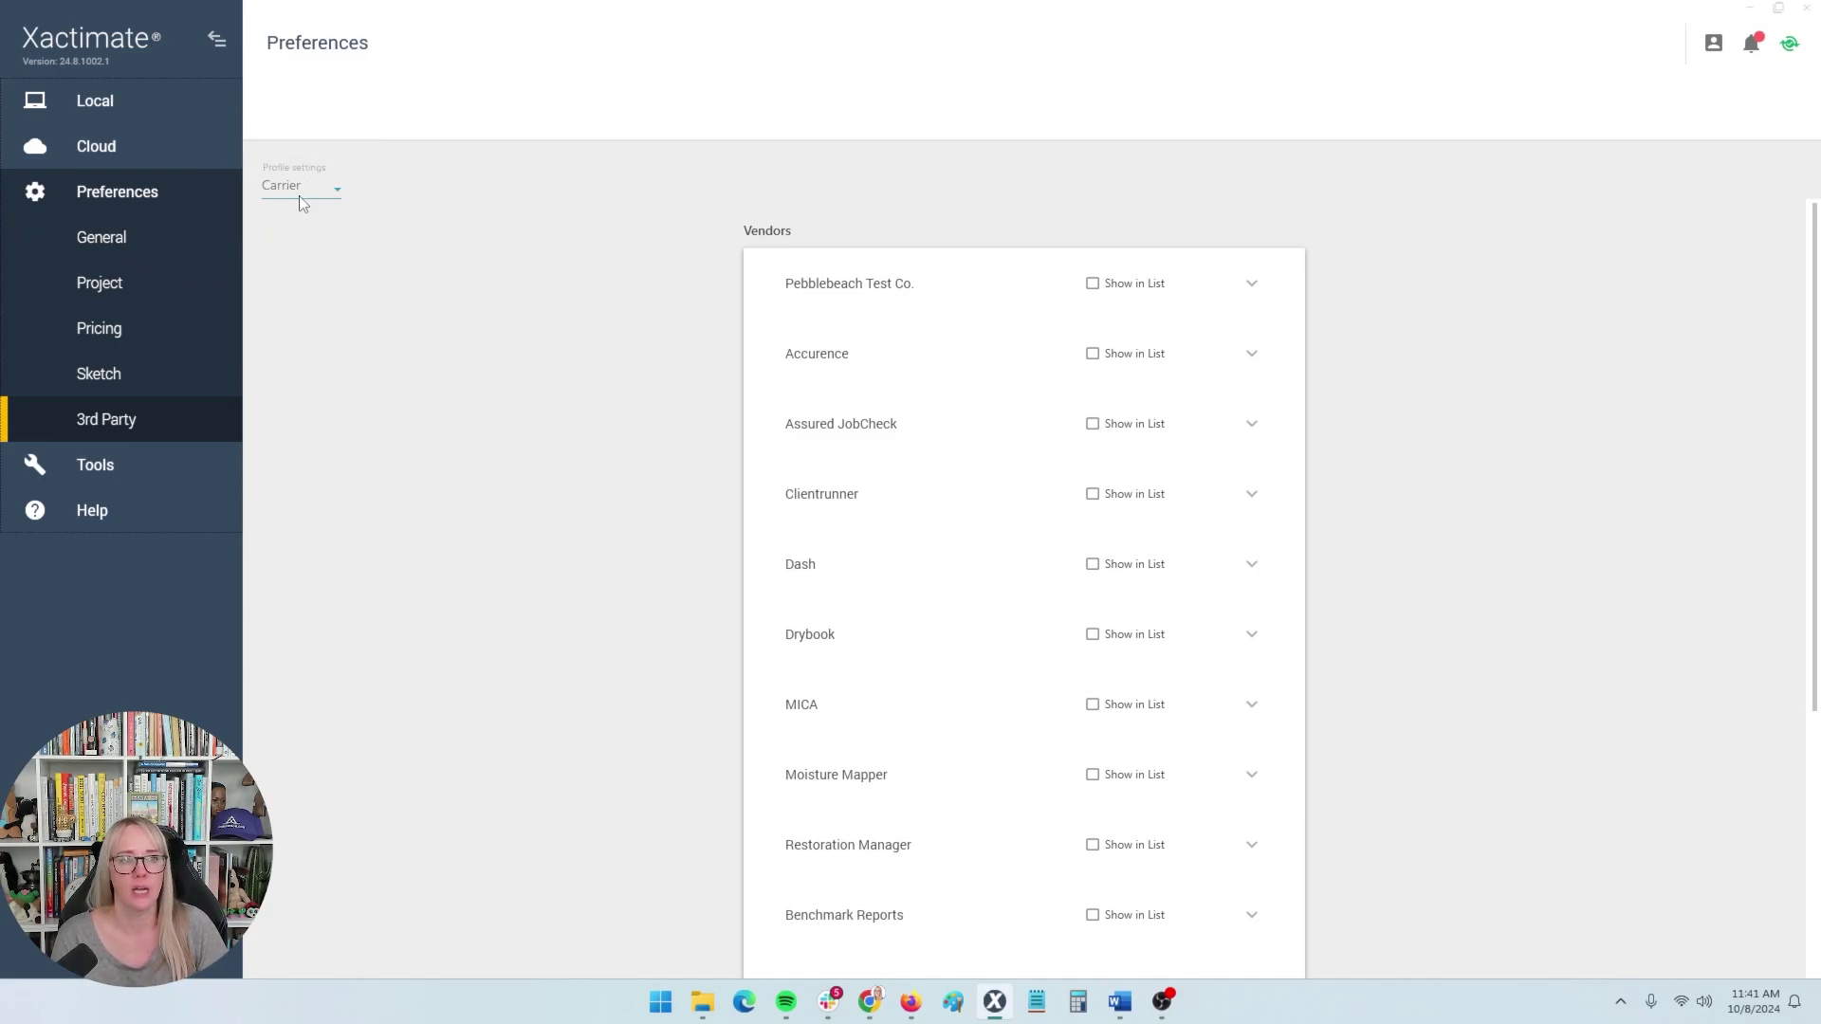
click(299, 195)
click(300, 198)
click(300, 197)
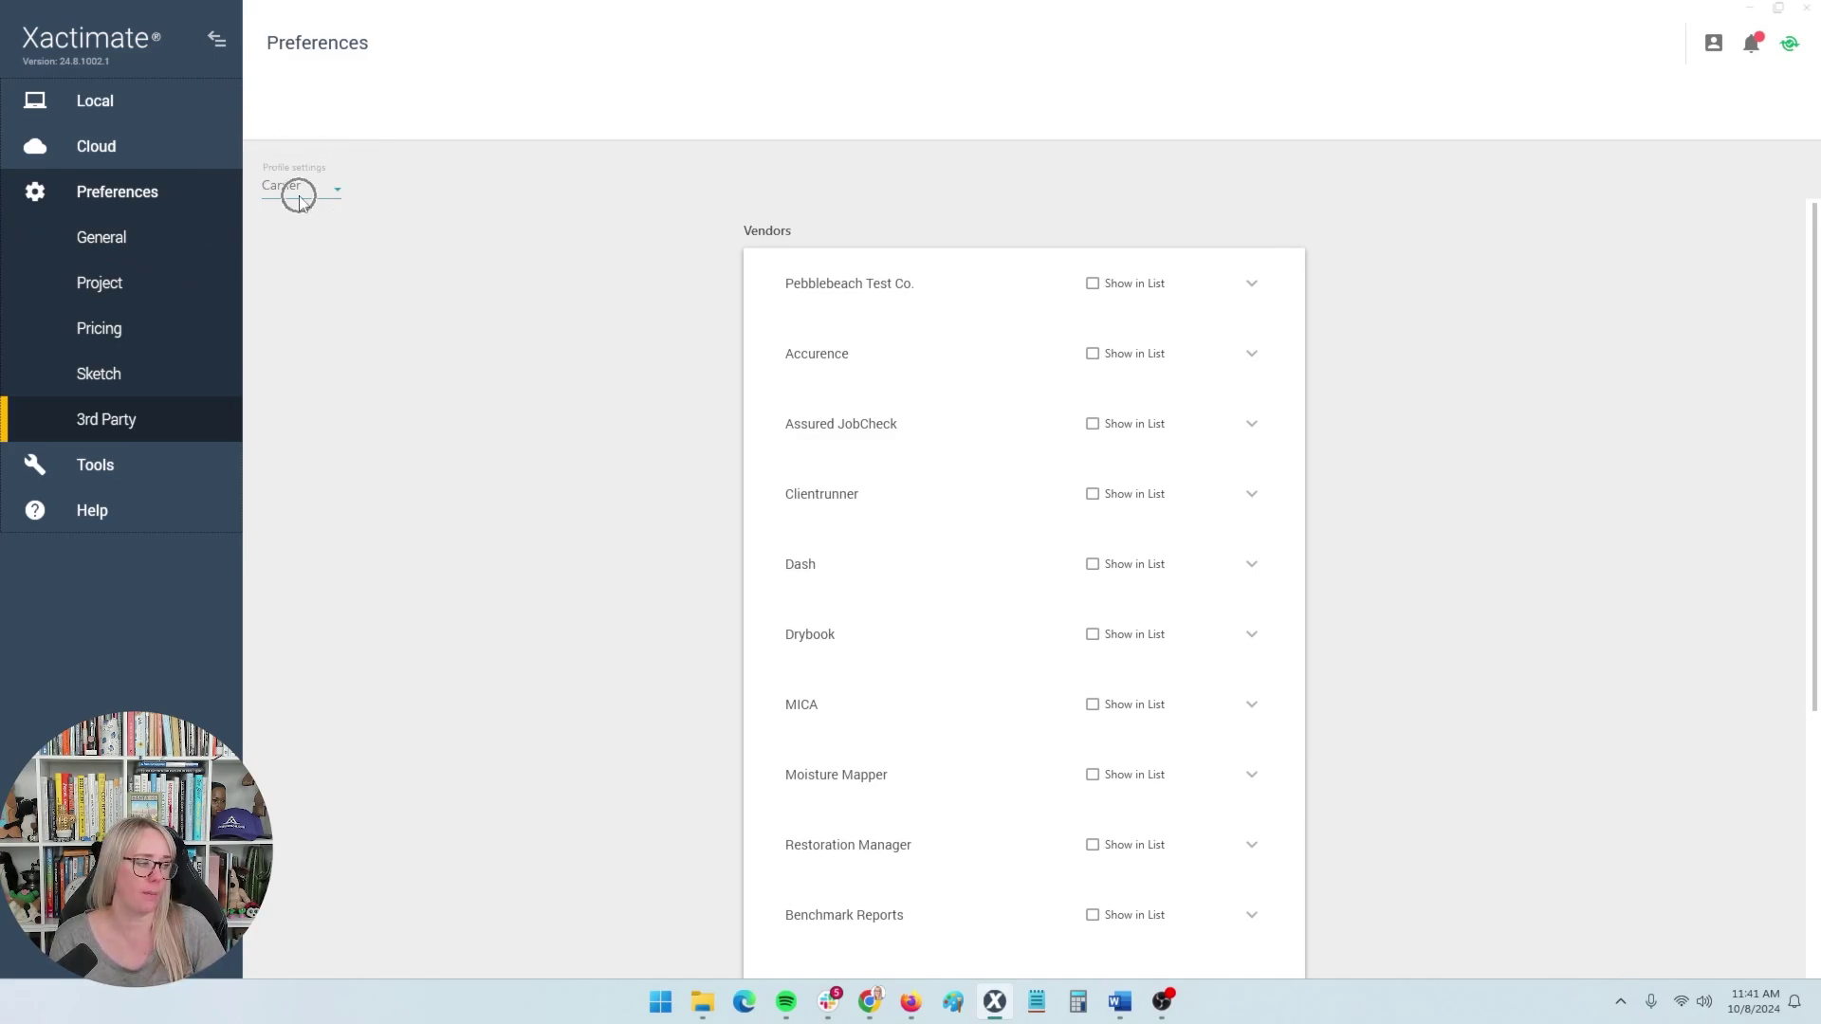
click(300, 191)
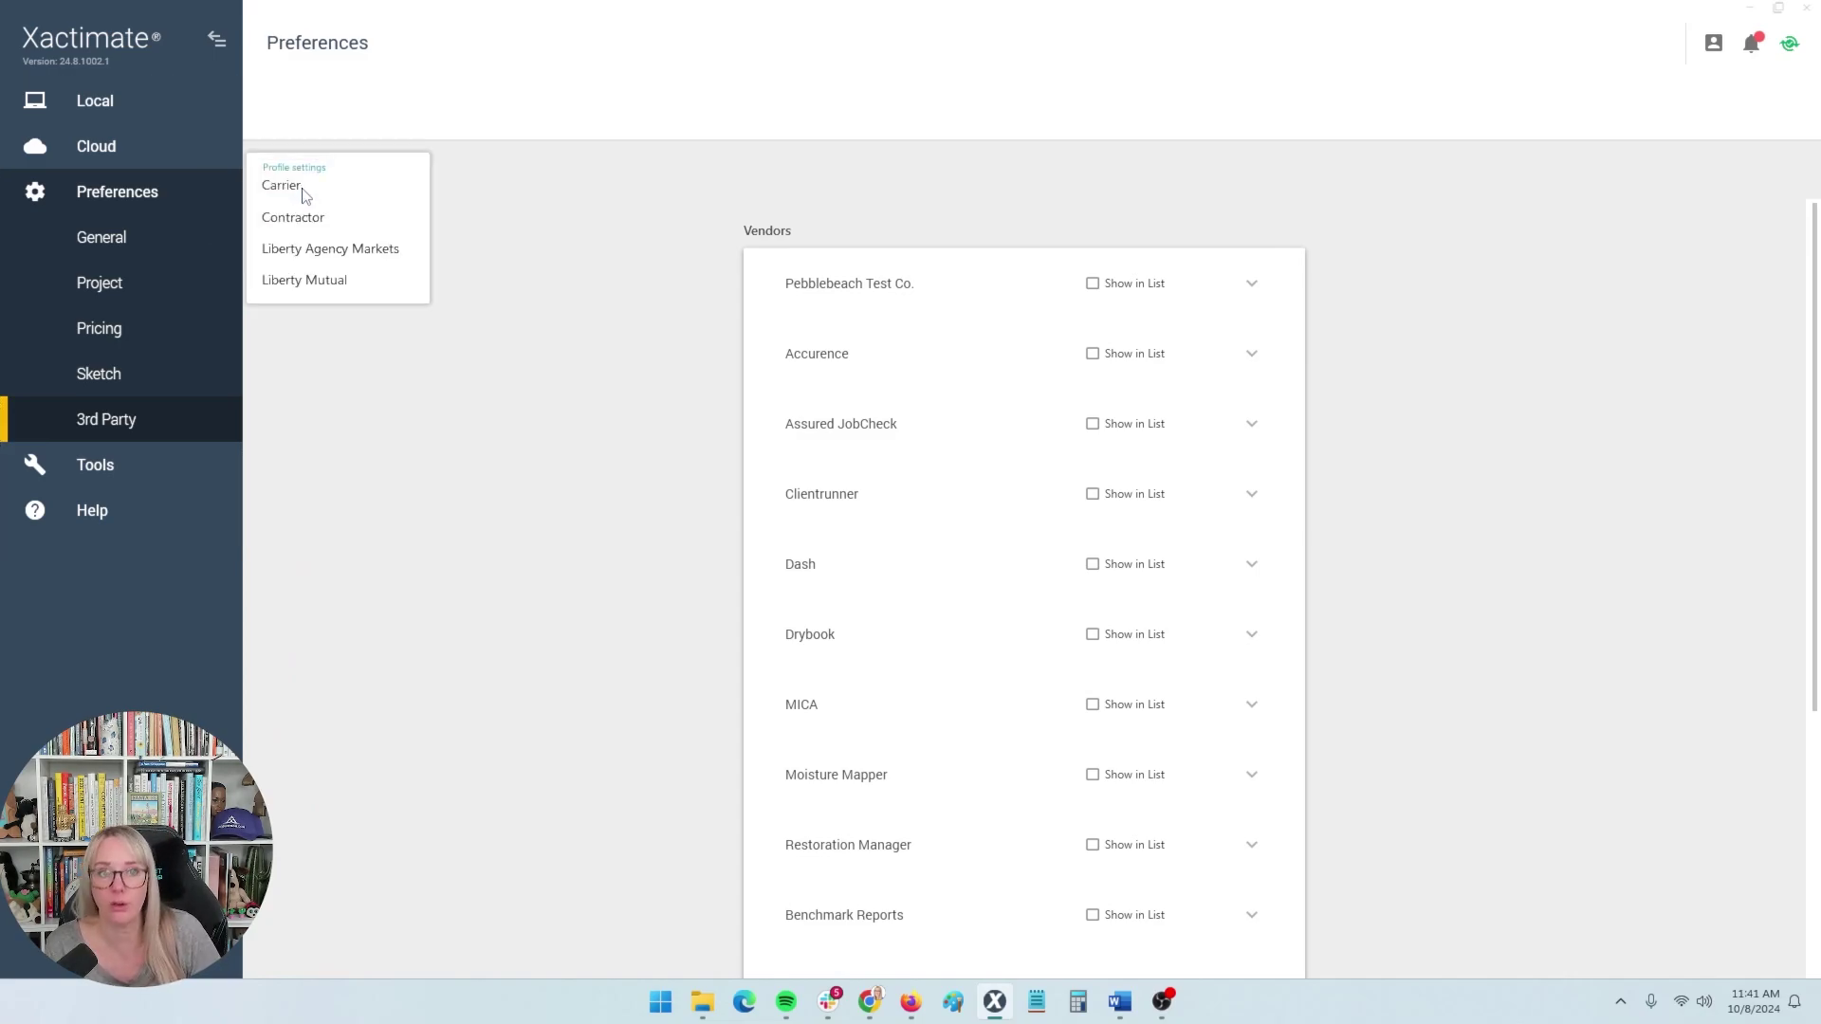
click(302, 193)
click(304, 196)
click(305, 221)
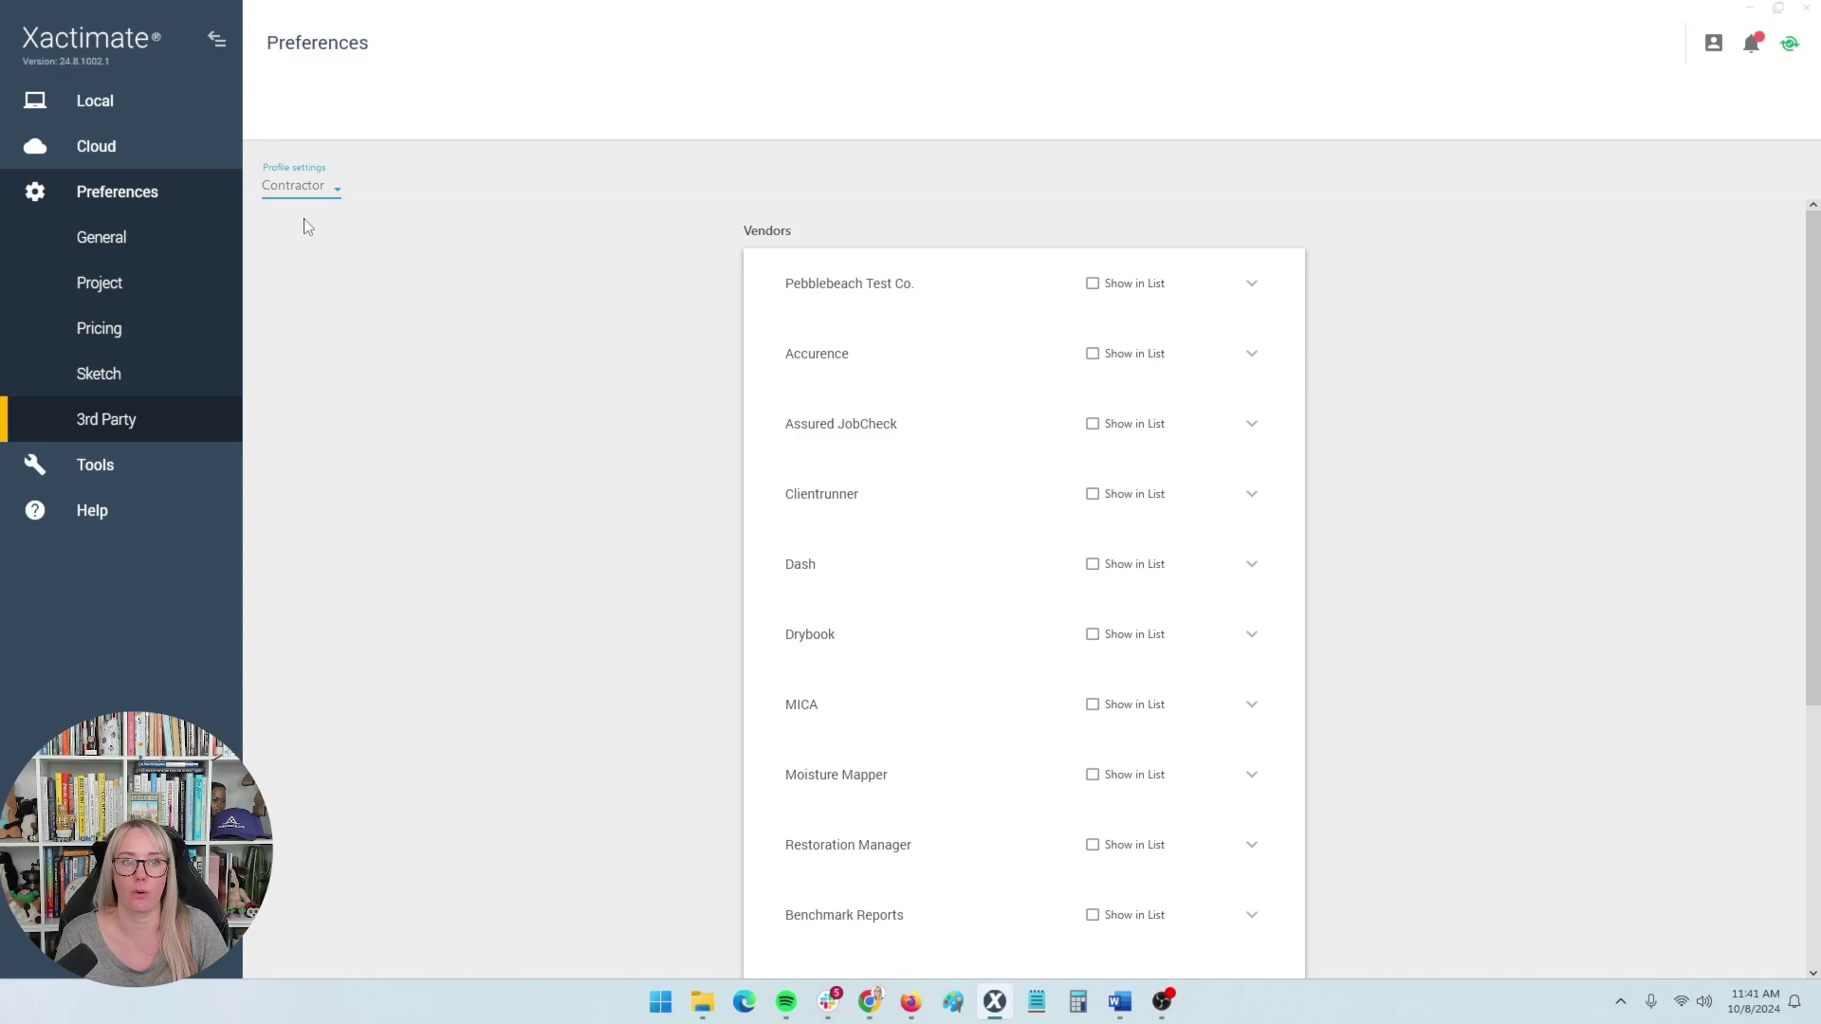
Alternate the profile settings between Carrier and Contractor to compare the profiles, ending on Contractor.
click(304, 191)
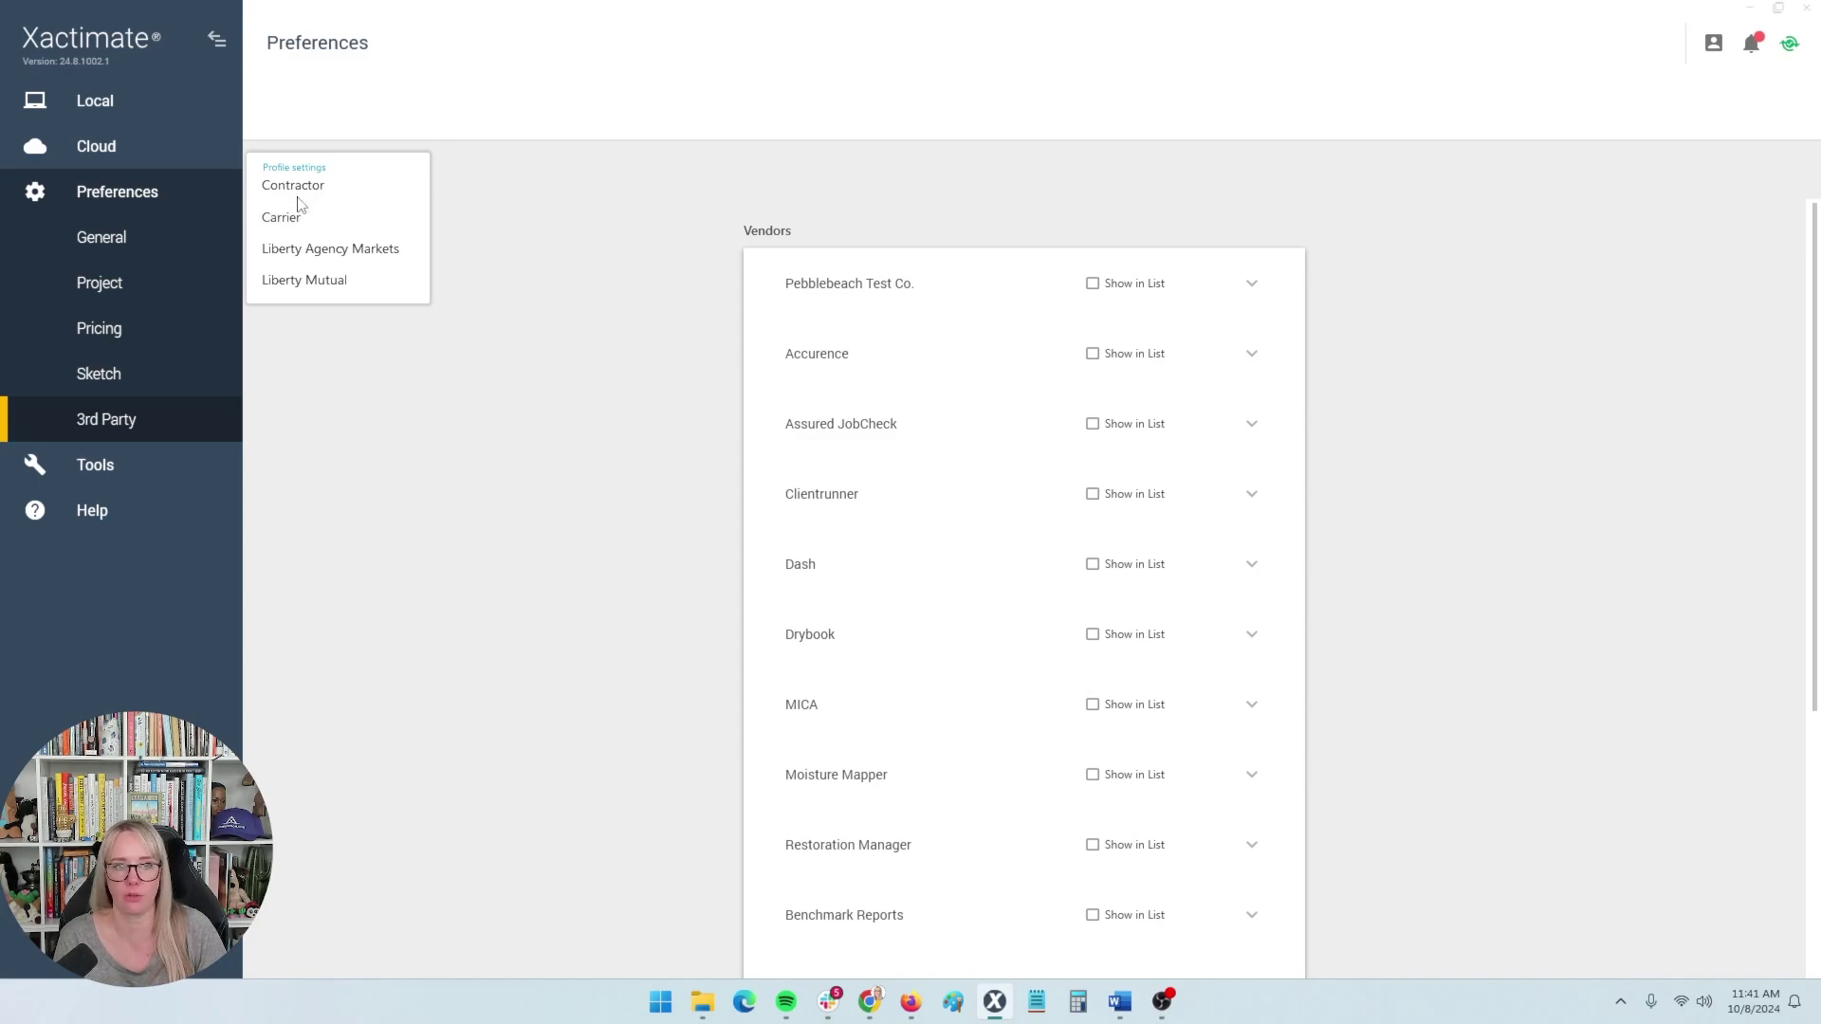
click(300, 219)
click(293, 188)
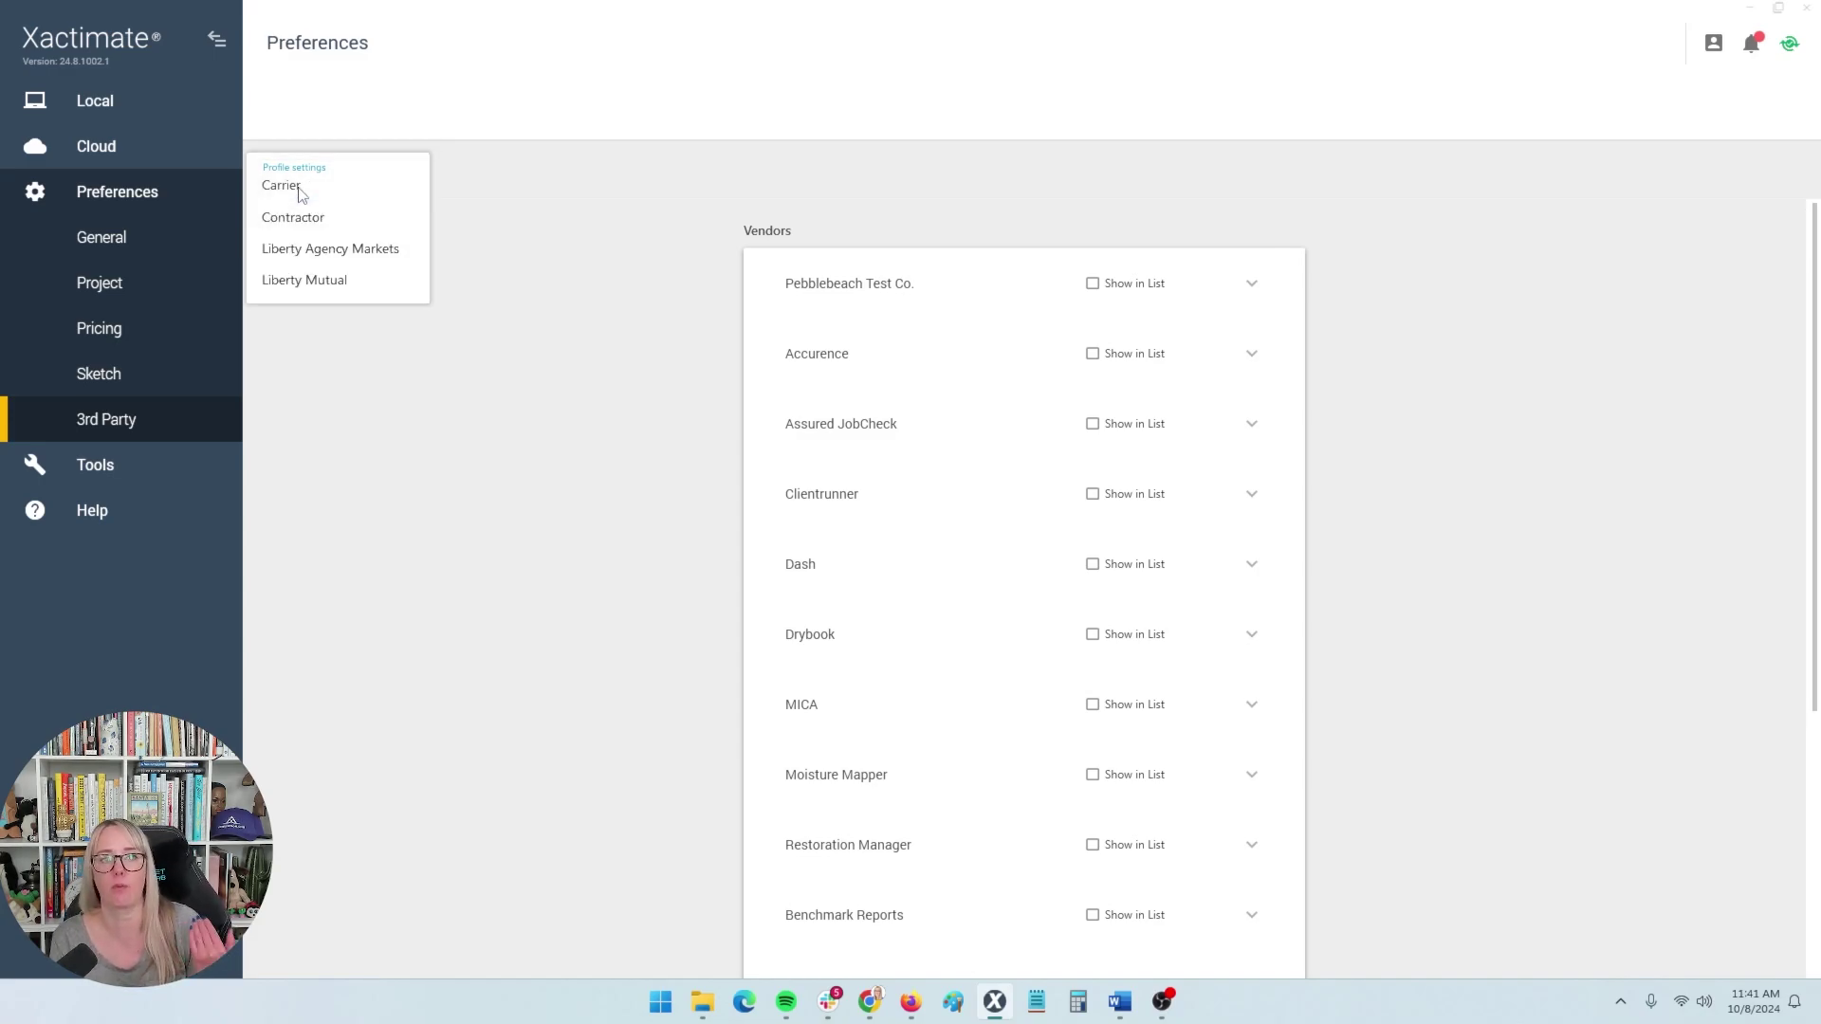
click(300, 219)
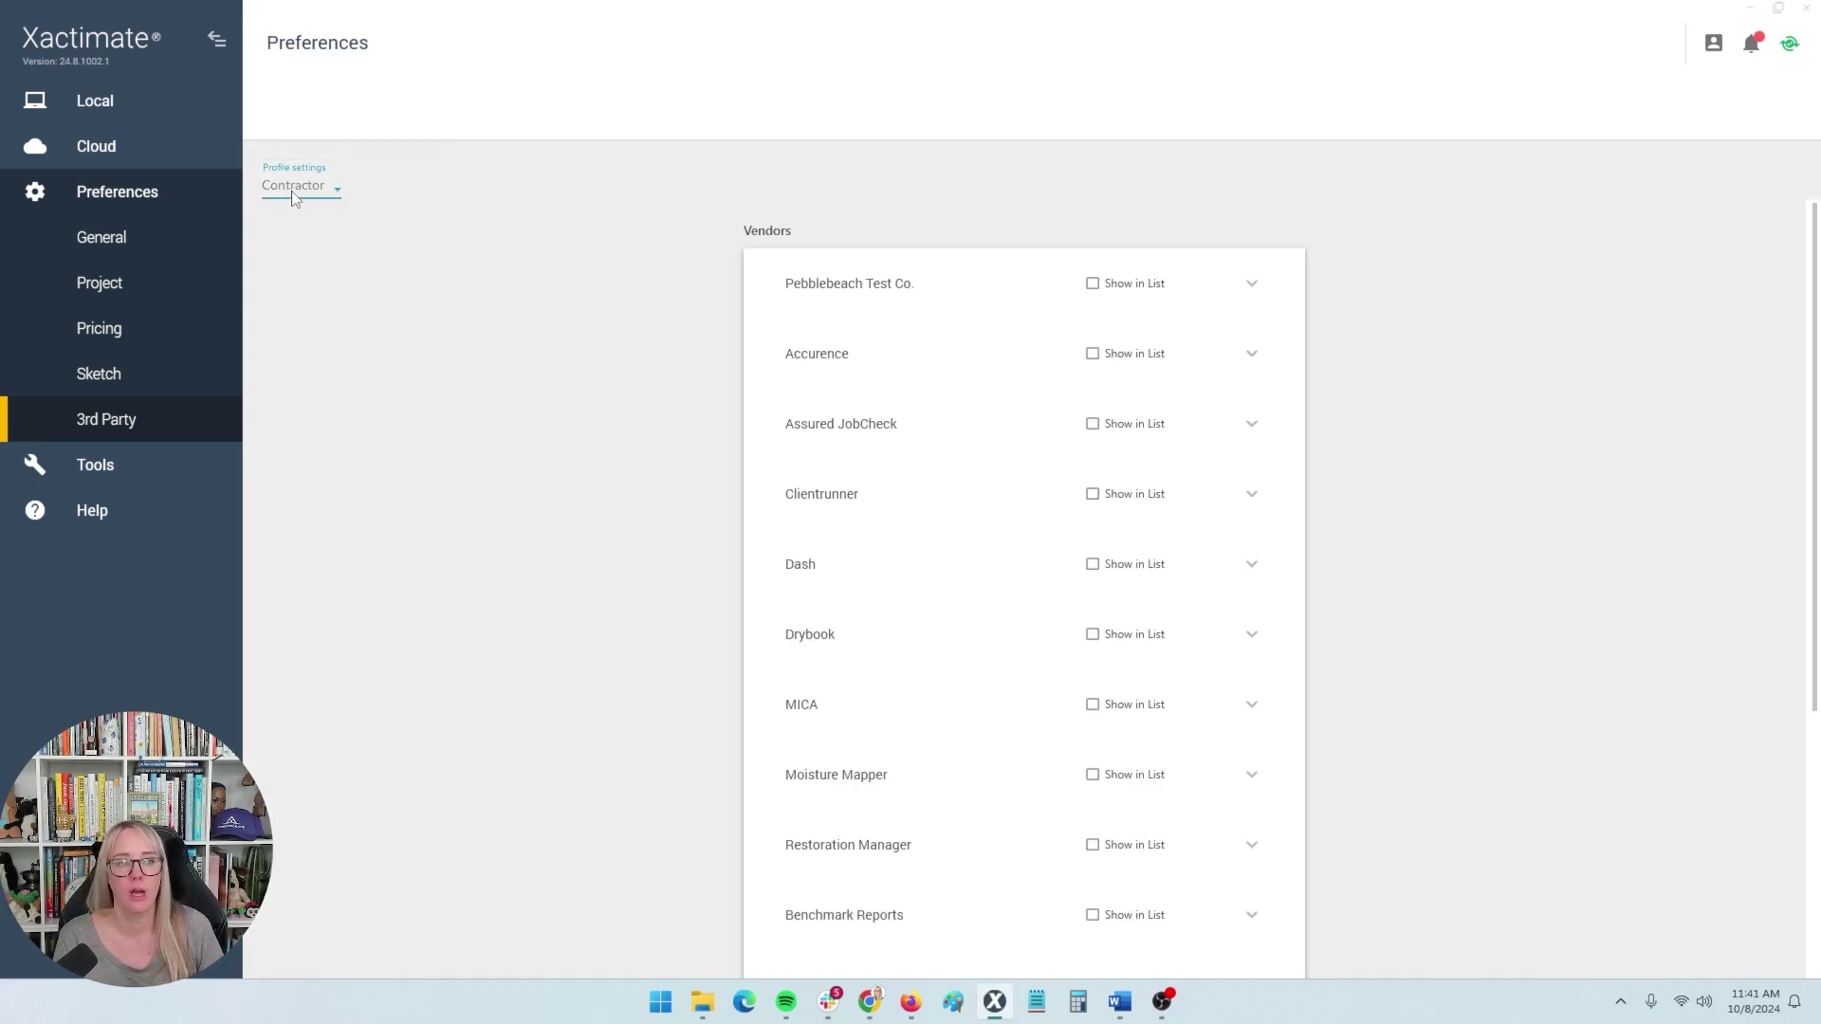
click(294, 194)
click(290, 214)
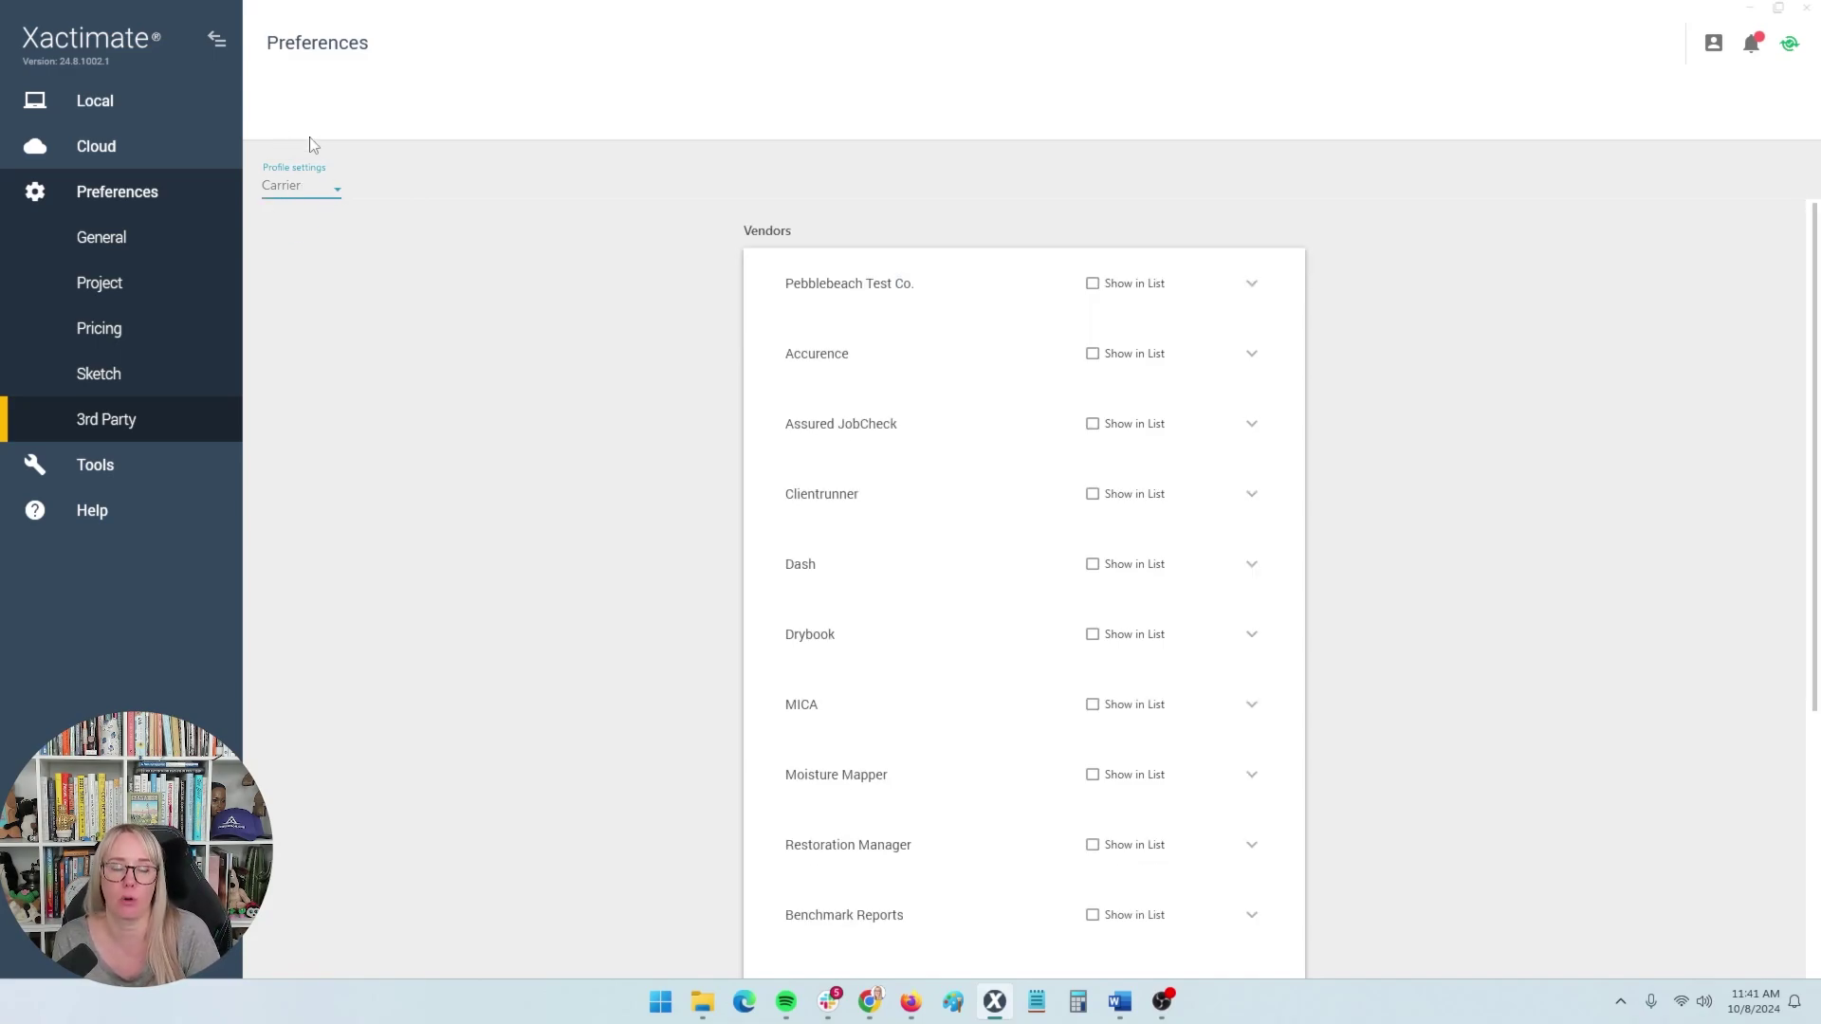
click(302, 190)
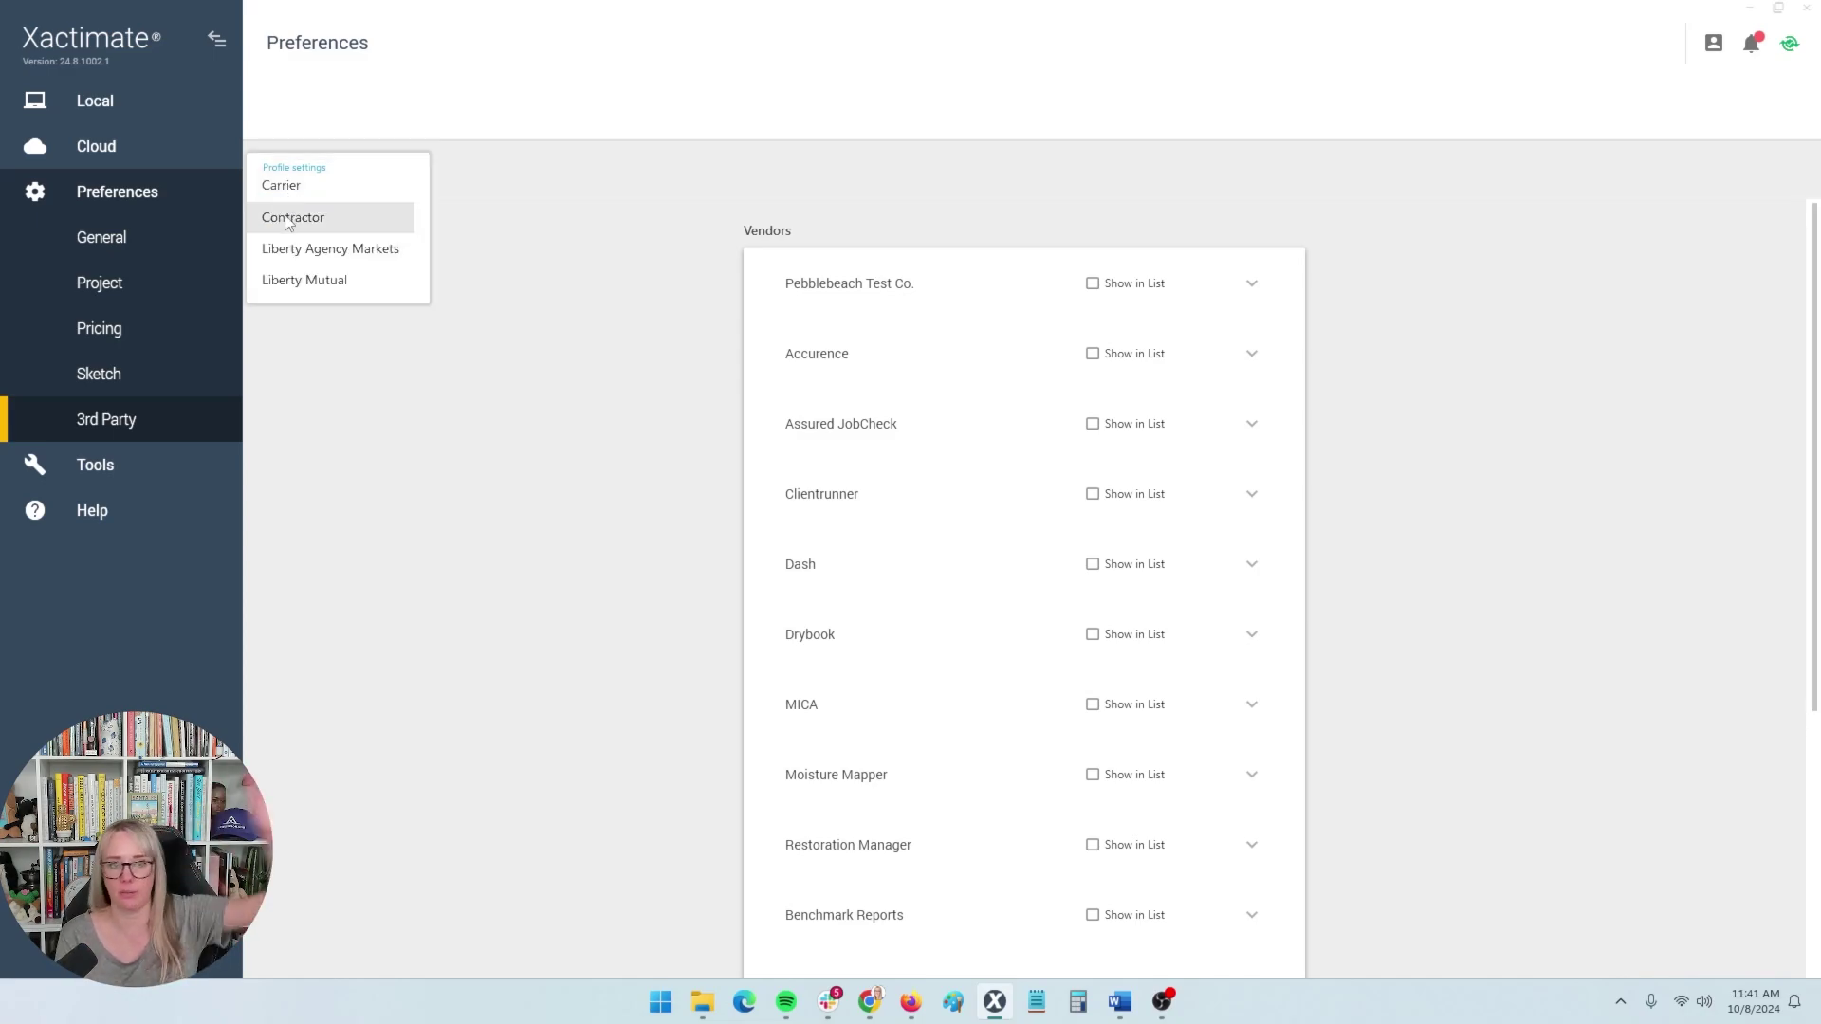
click(290, 215)
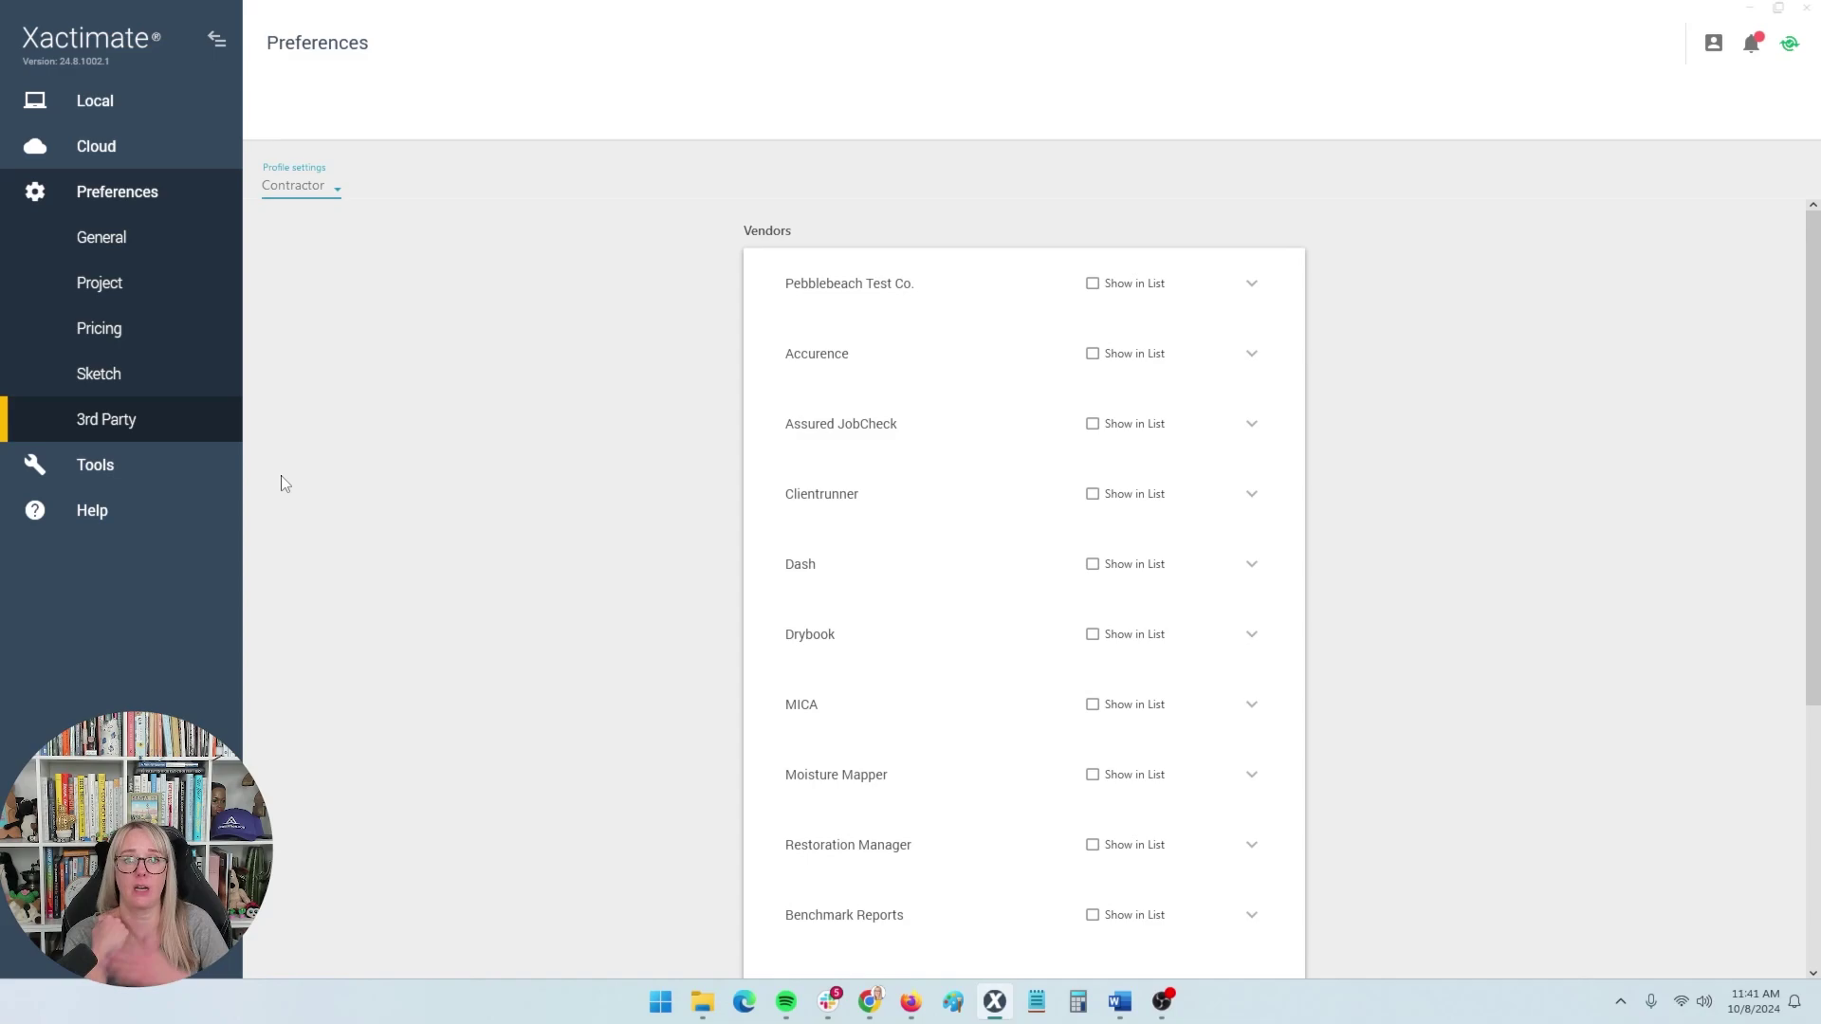
Review the General preferences again, from user signature and project list view through autosave, image quality, quick entry editing and project window.
click(137, 246)
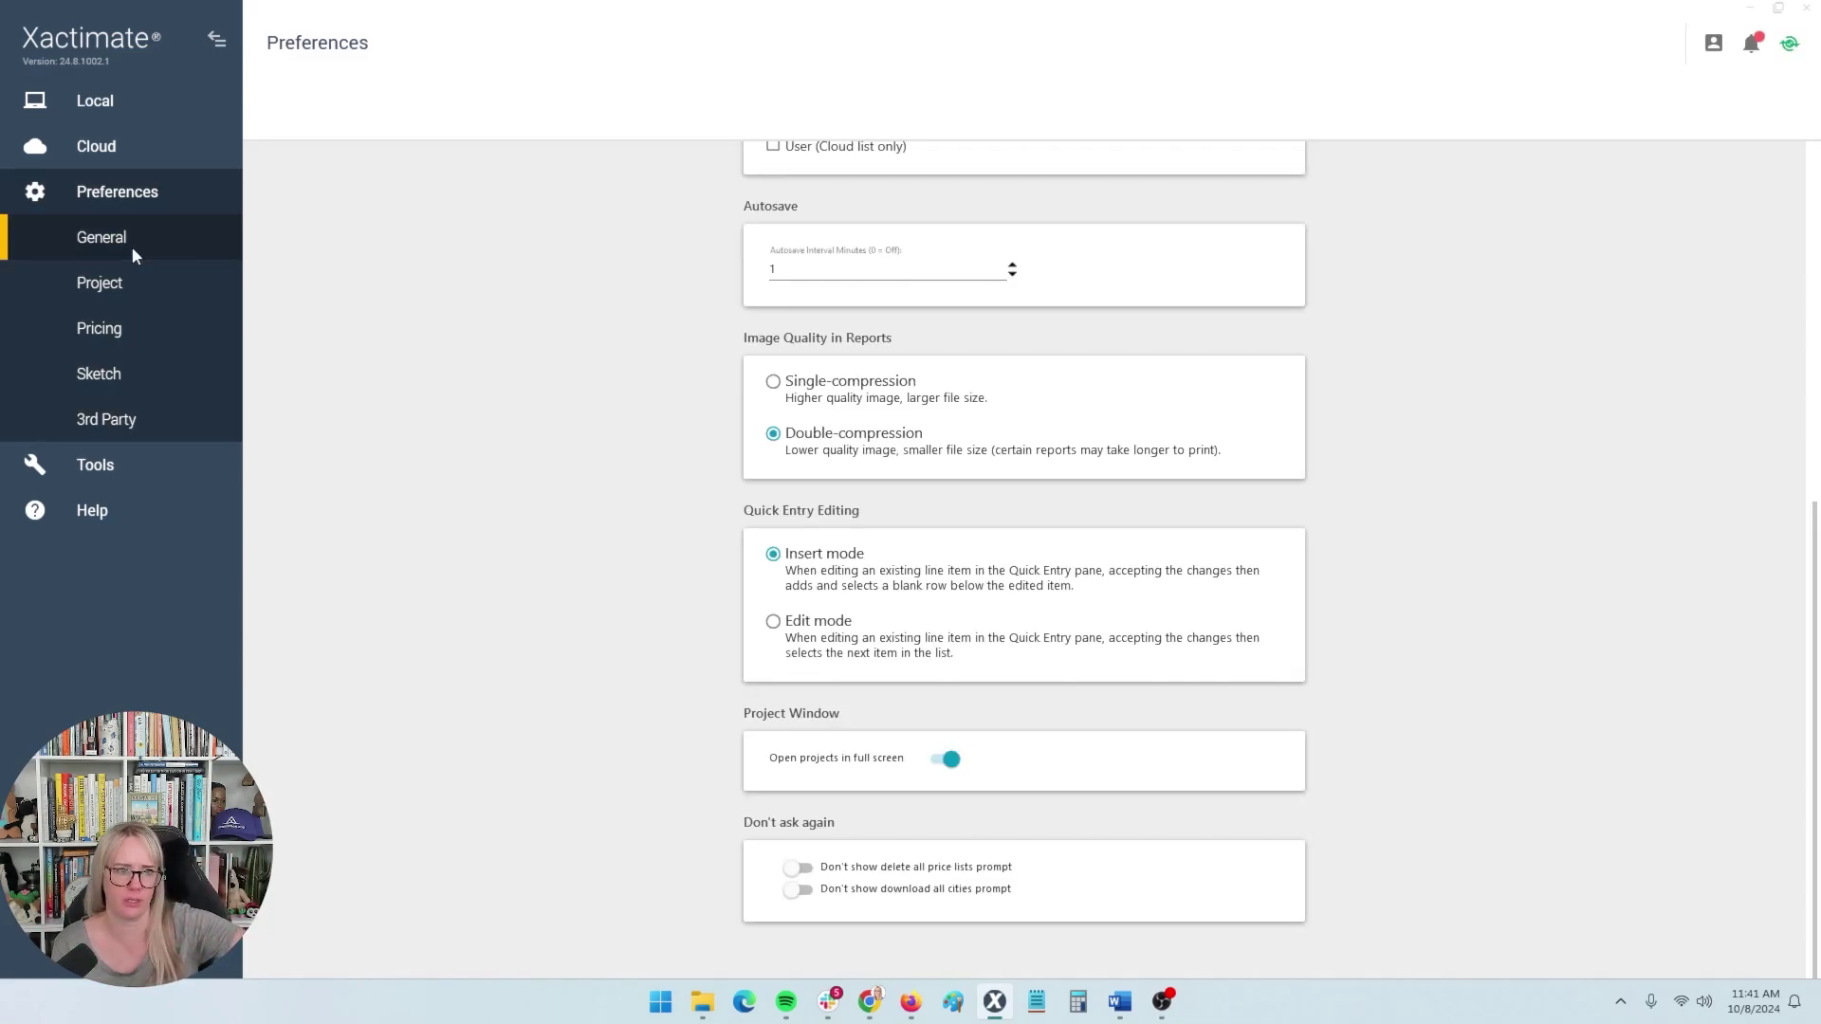
click(128, 265)
click(126, 242)
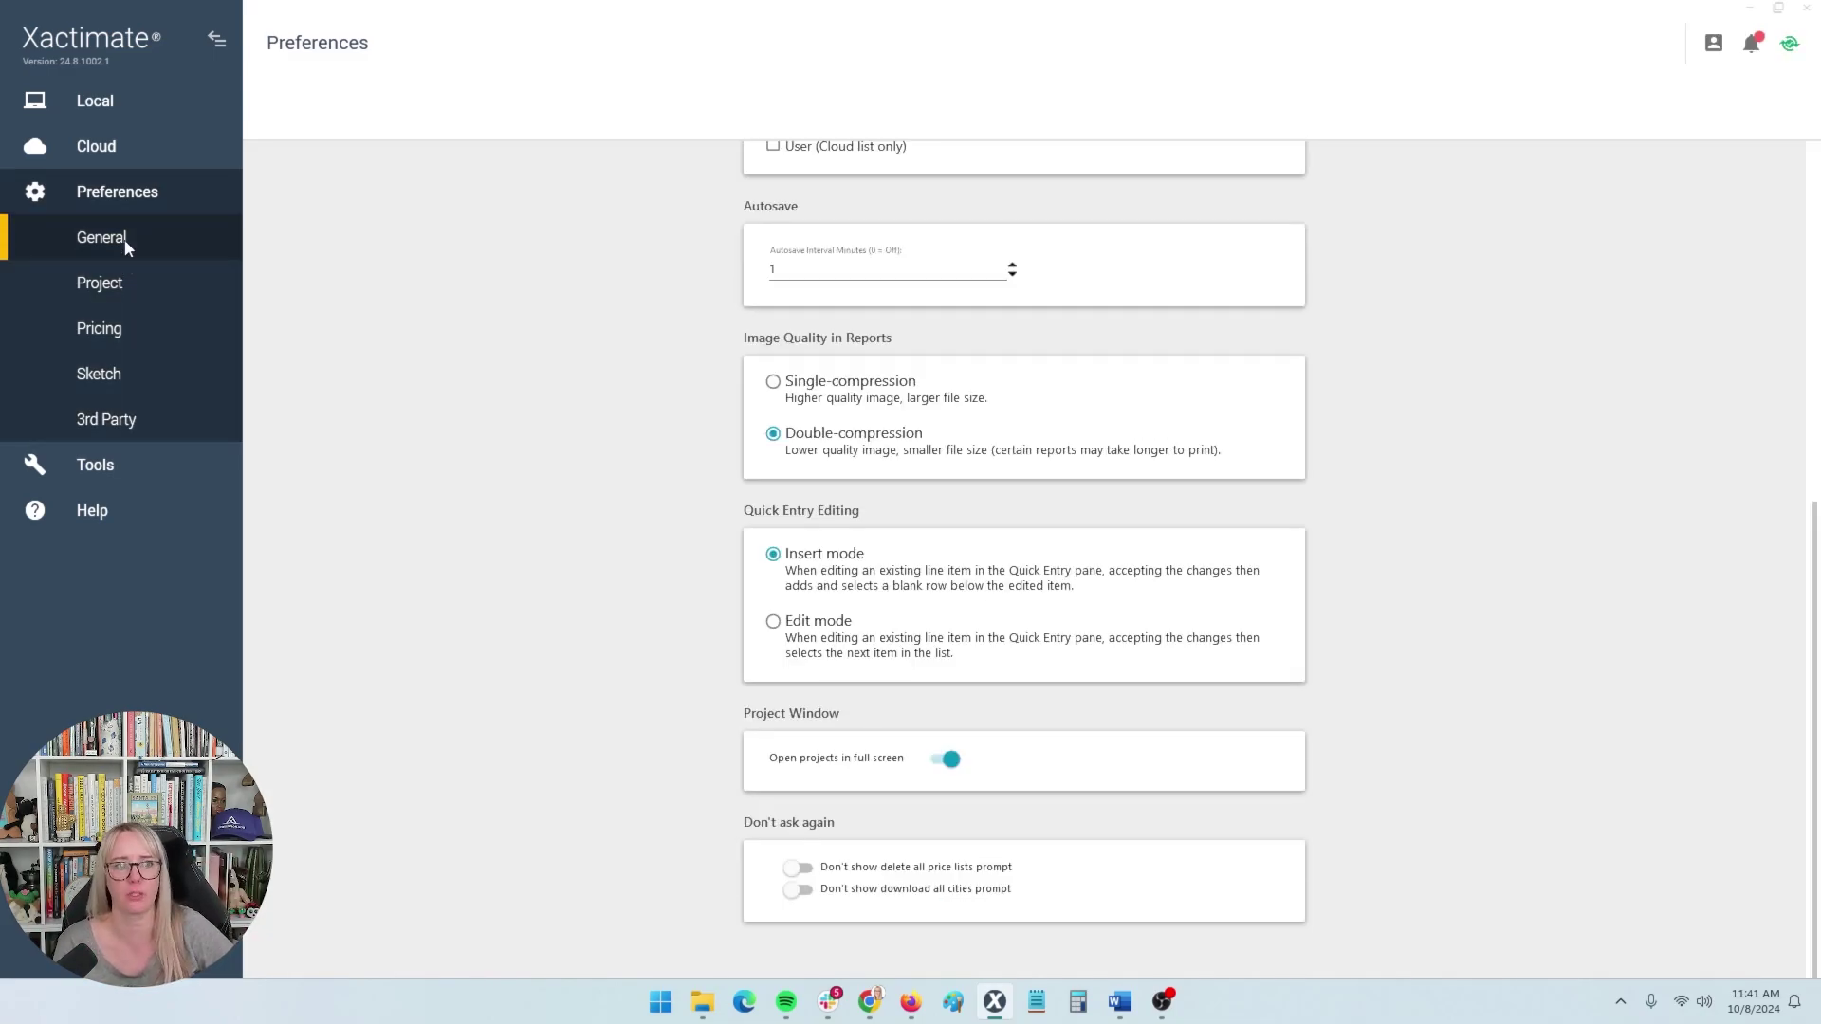
scroll(512, 462, up, 3)
scroll(510, 467, up, 3)
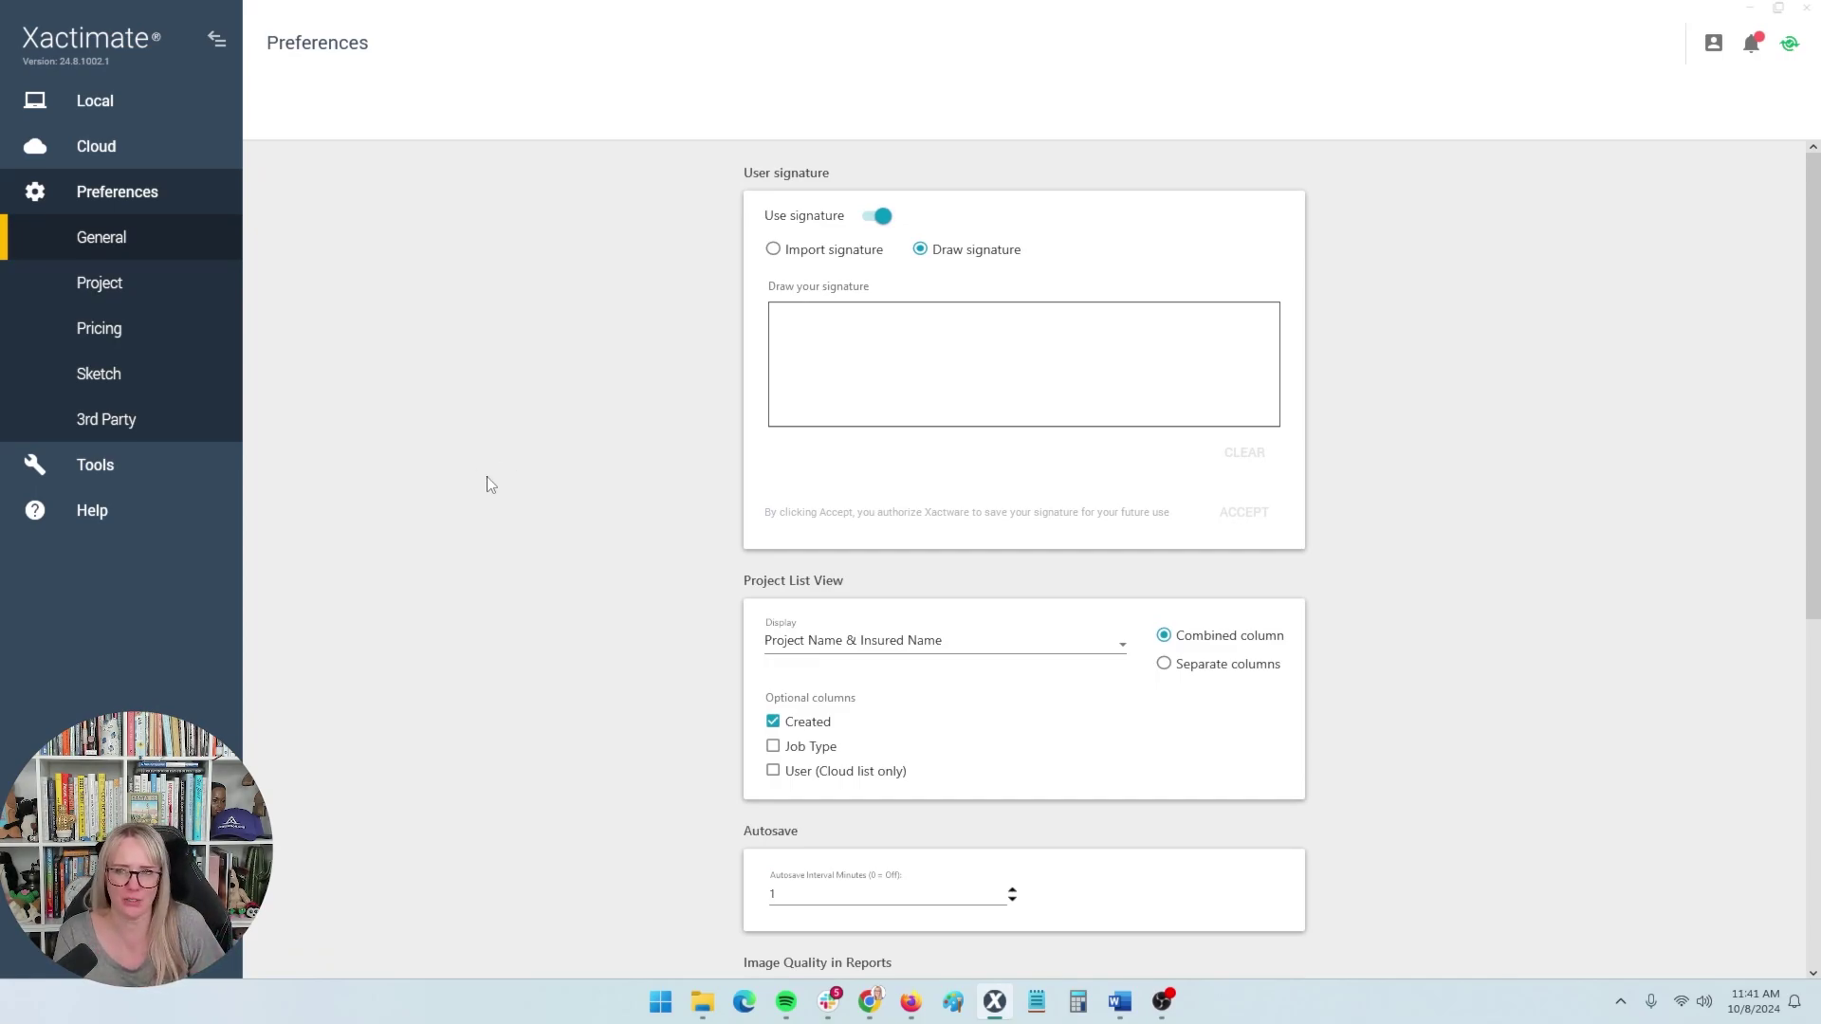
scroll(486, 480, down, 5)
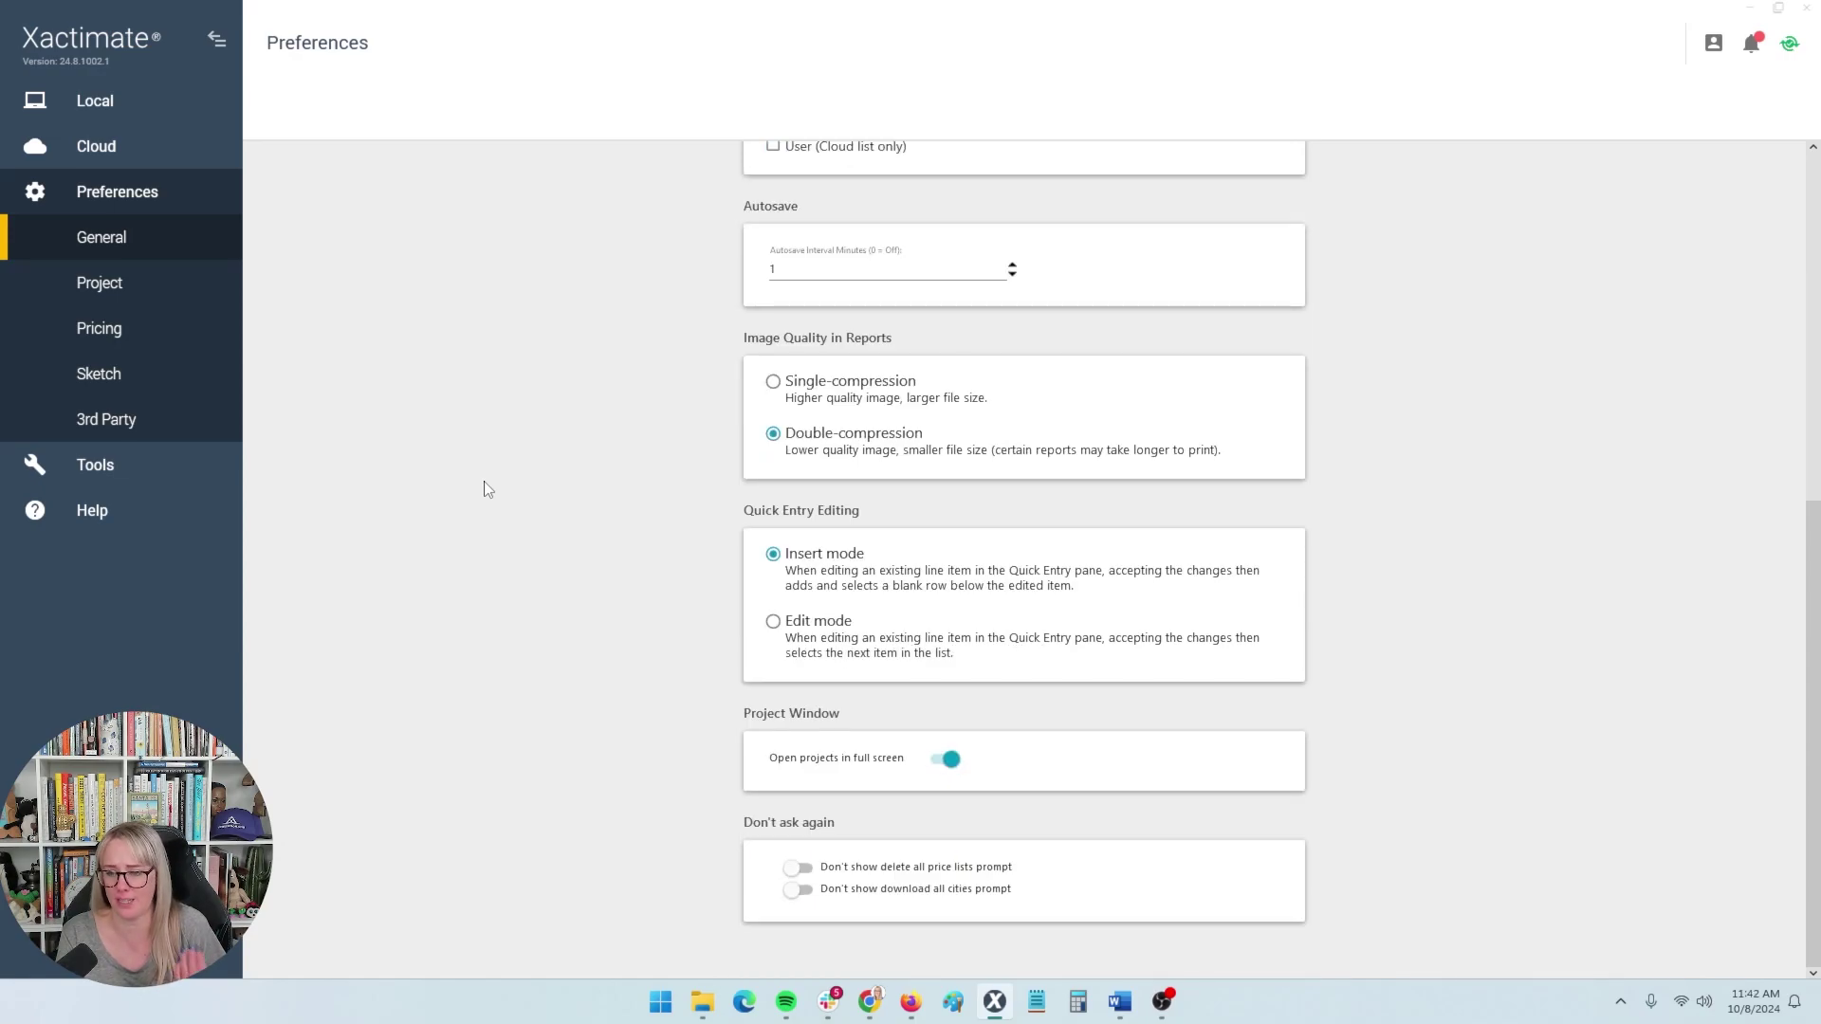
In the Project preferences, enable Prompt on print and disable Prompt on complete for resequencing line numbers.
click(154, 294)
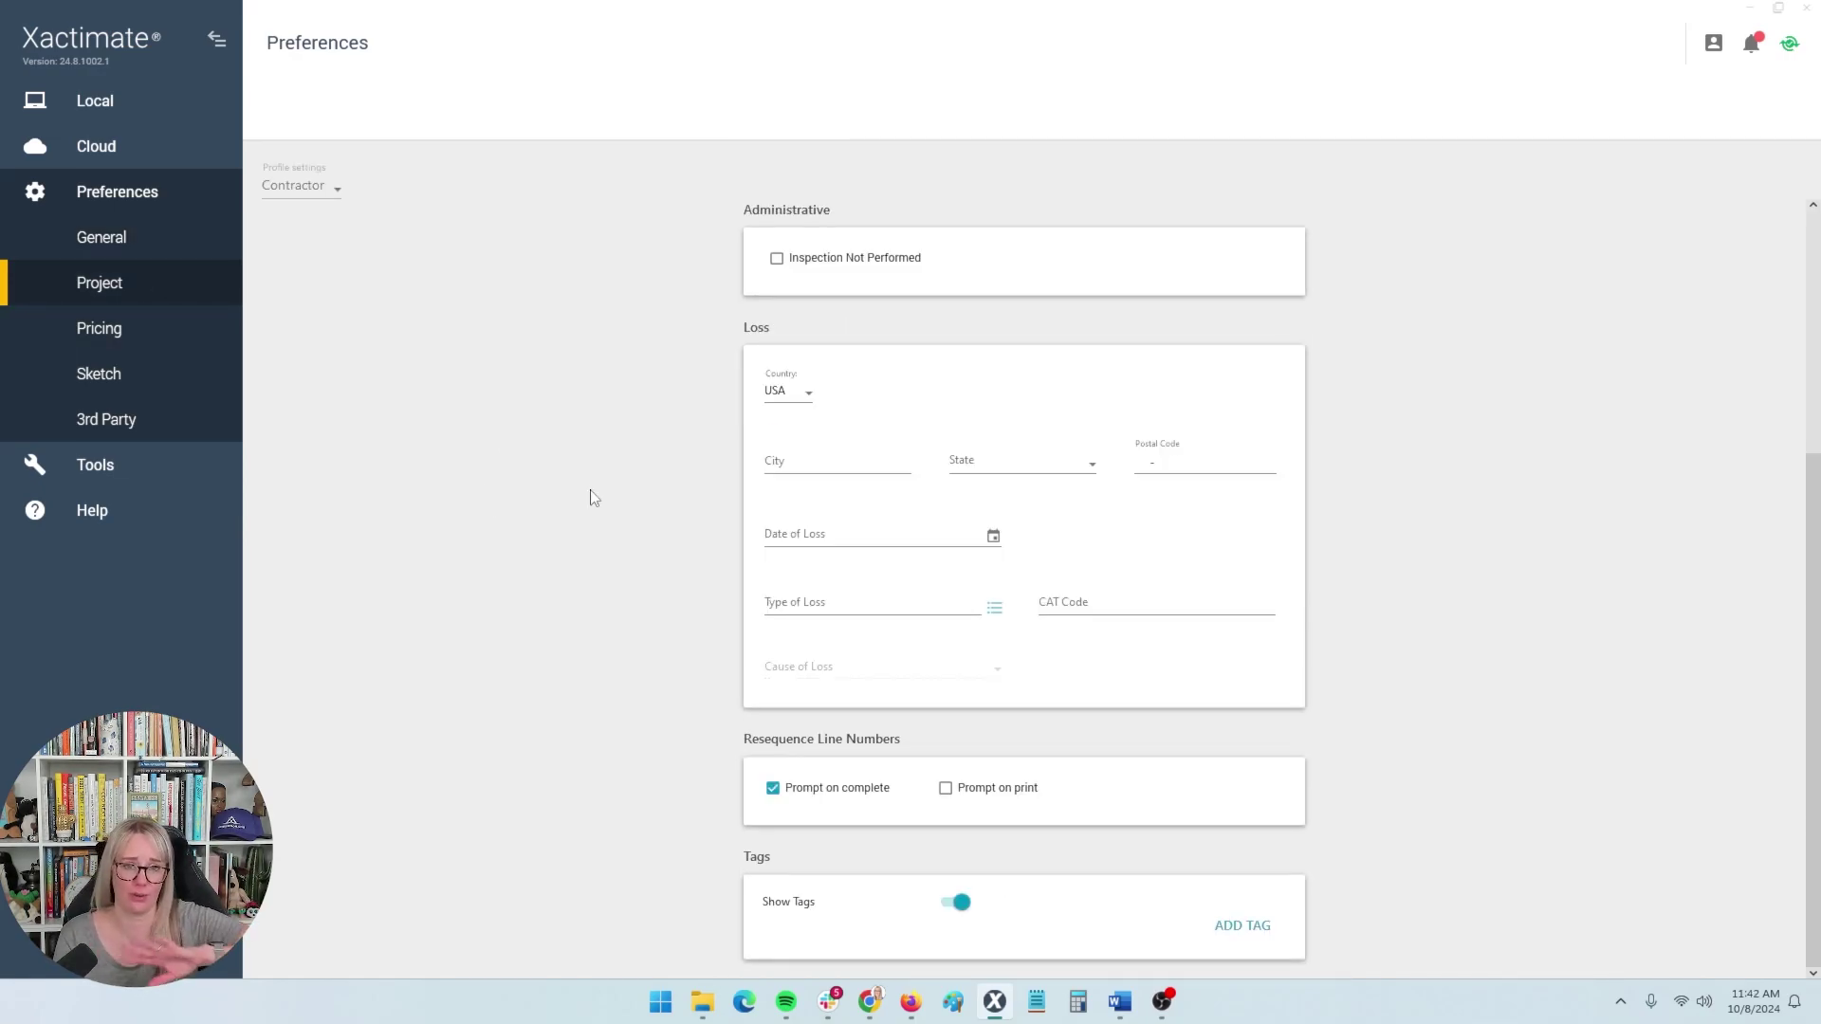
scroll(1081, 518, up, 4)
scroll(949, 526, down, 4)
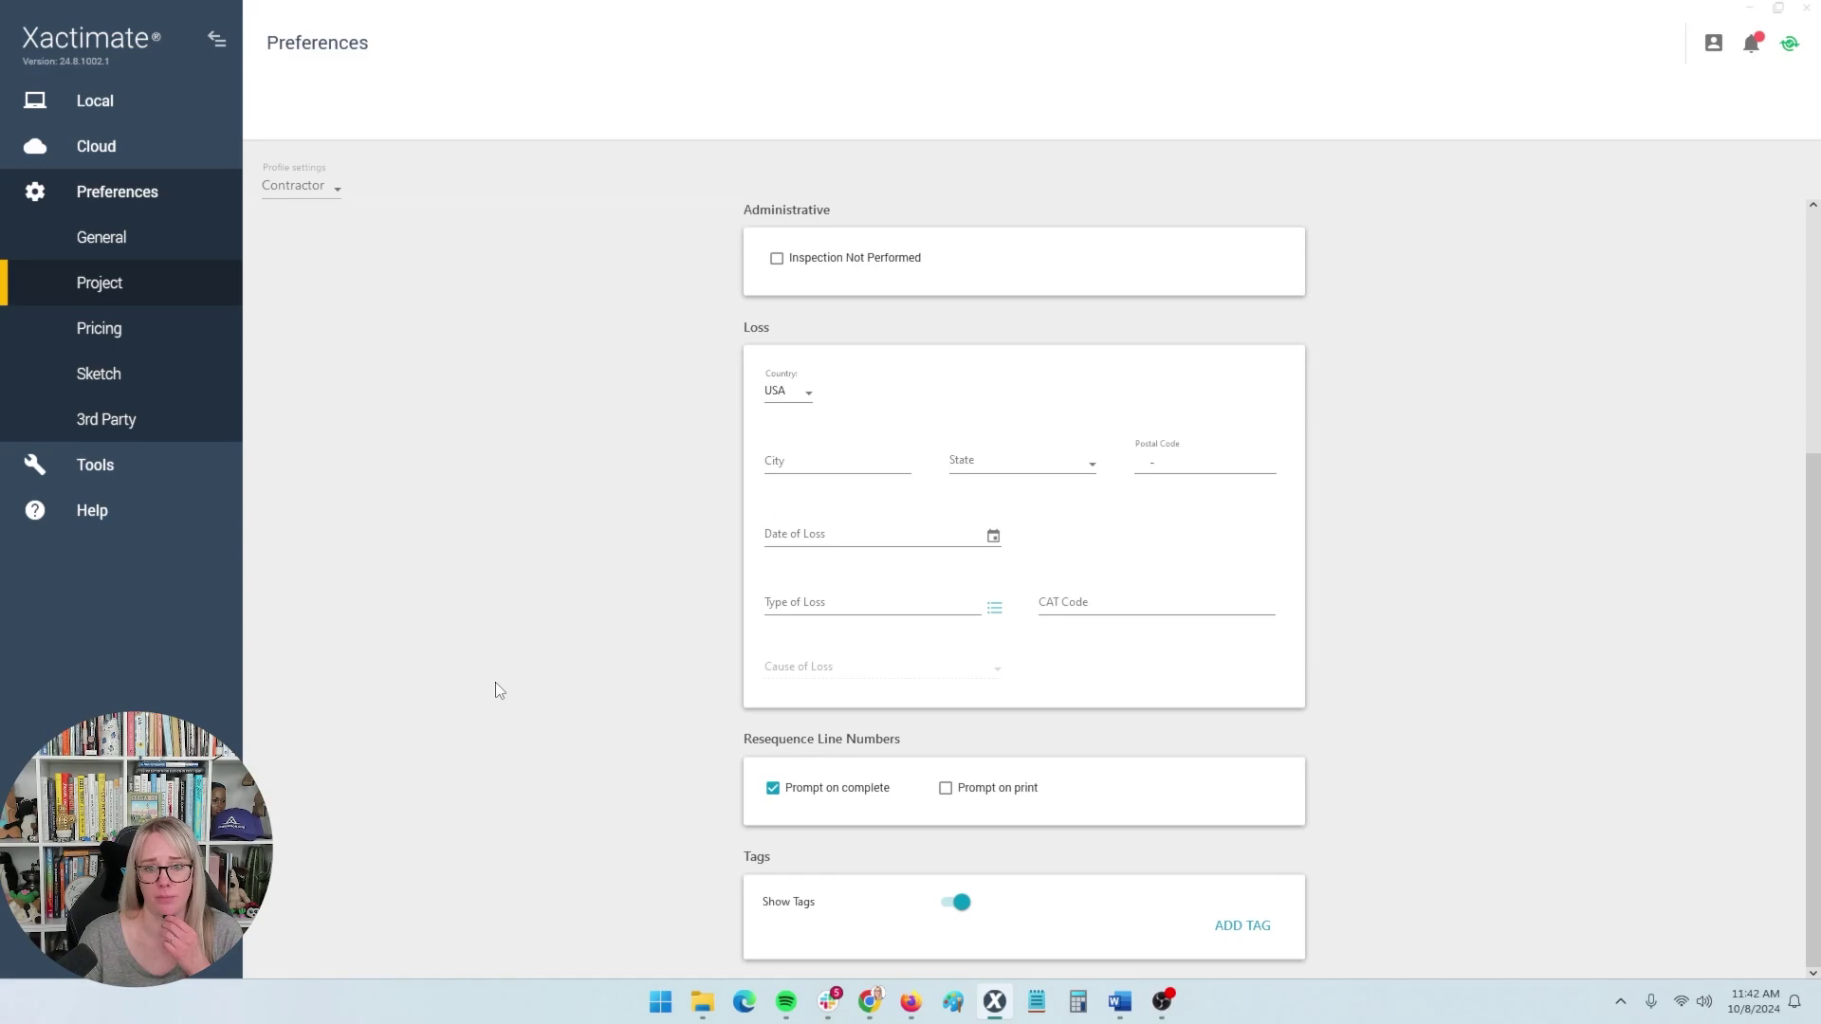
click(945, 788)
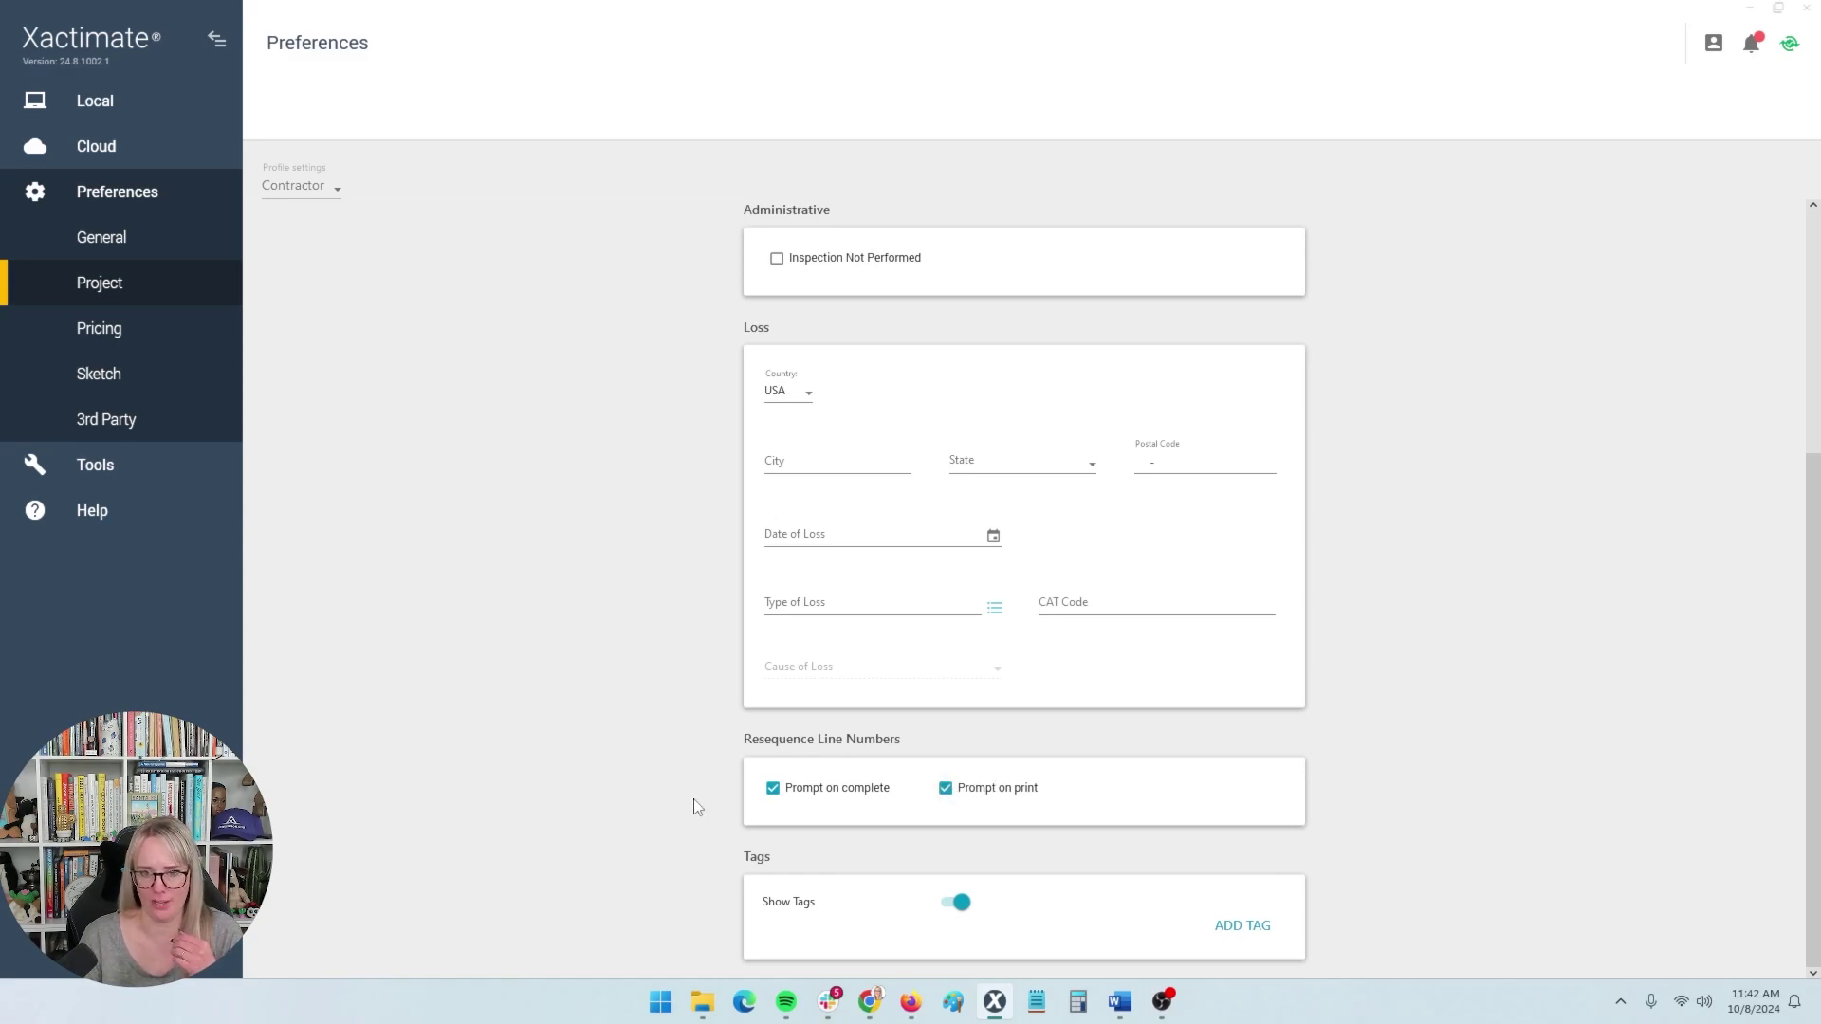
click(773, 788)
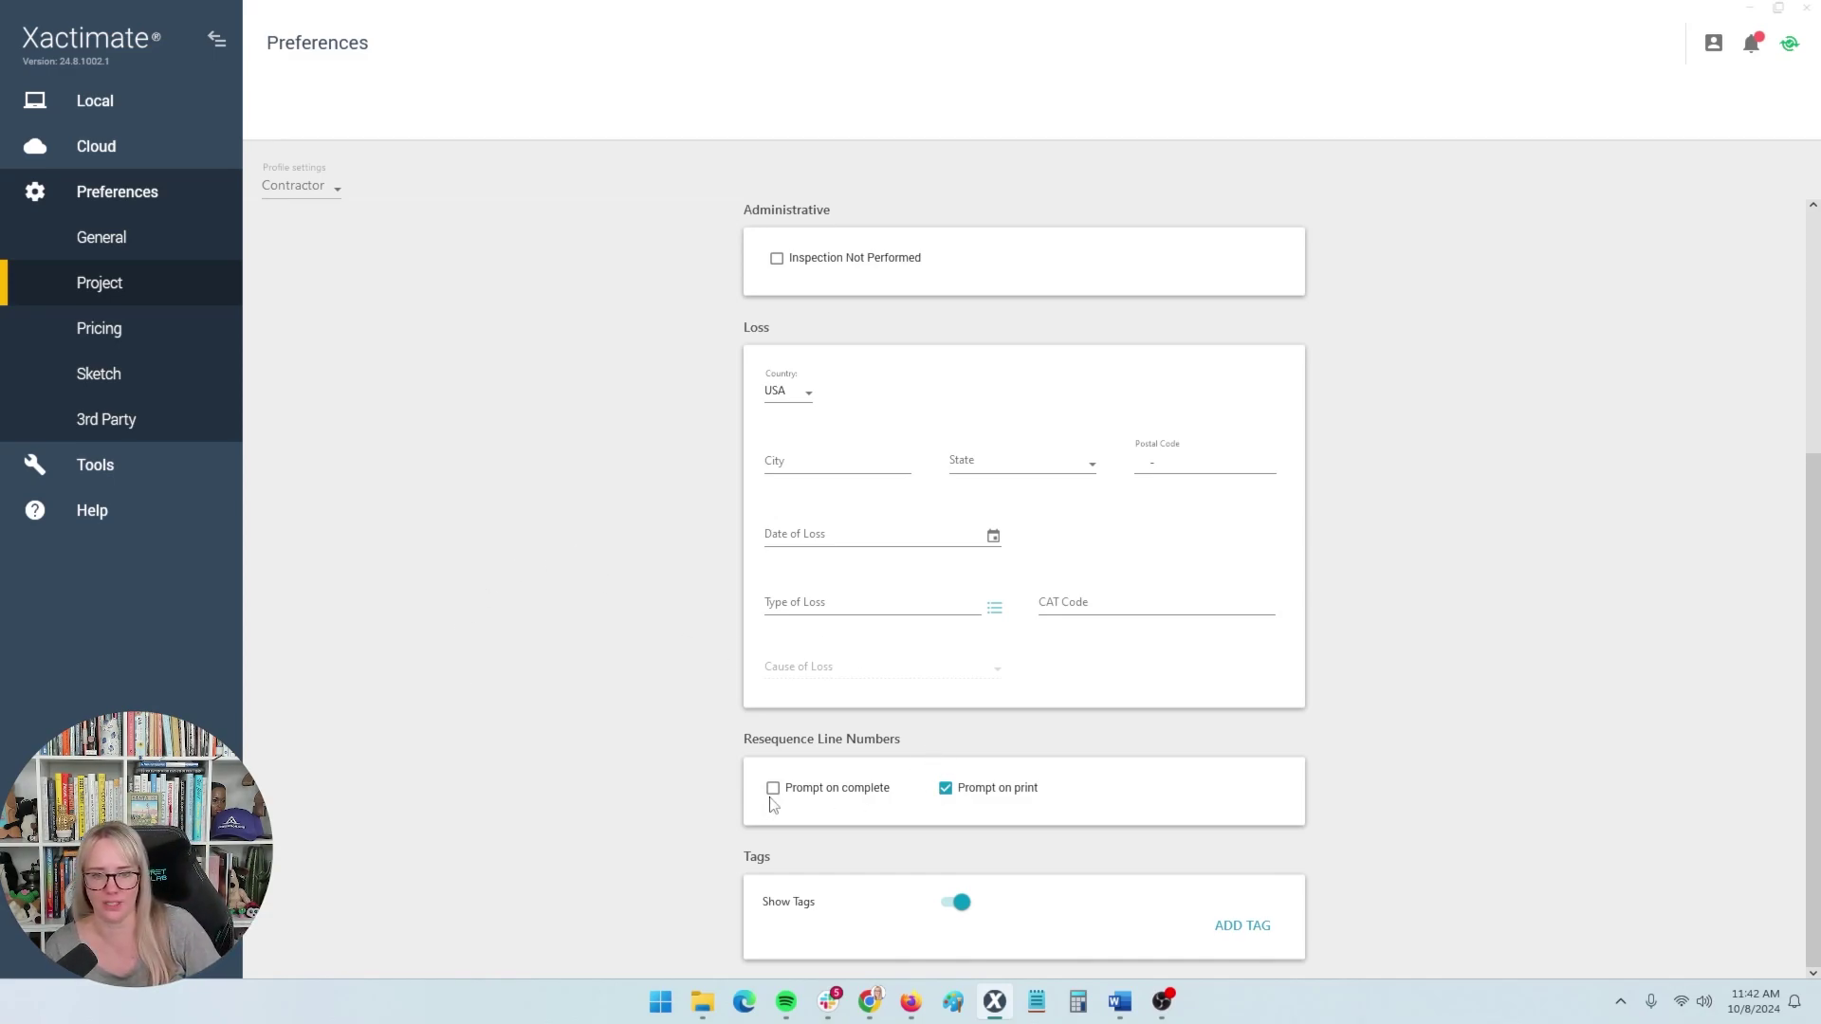
Alternate the Project preferences' profile settings between Carrier and Contractor to compare the resequencing options, ending on Carrier.
click(300, 213)
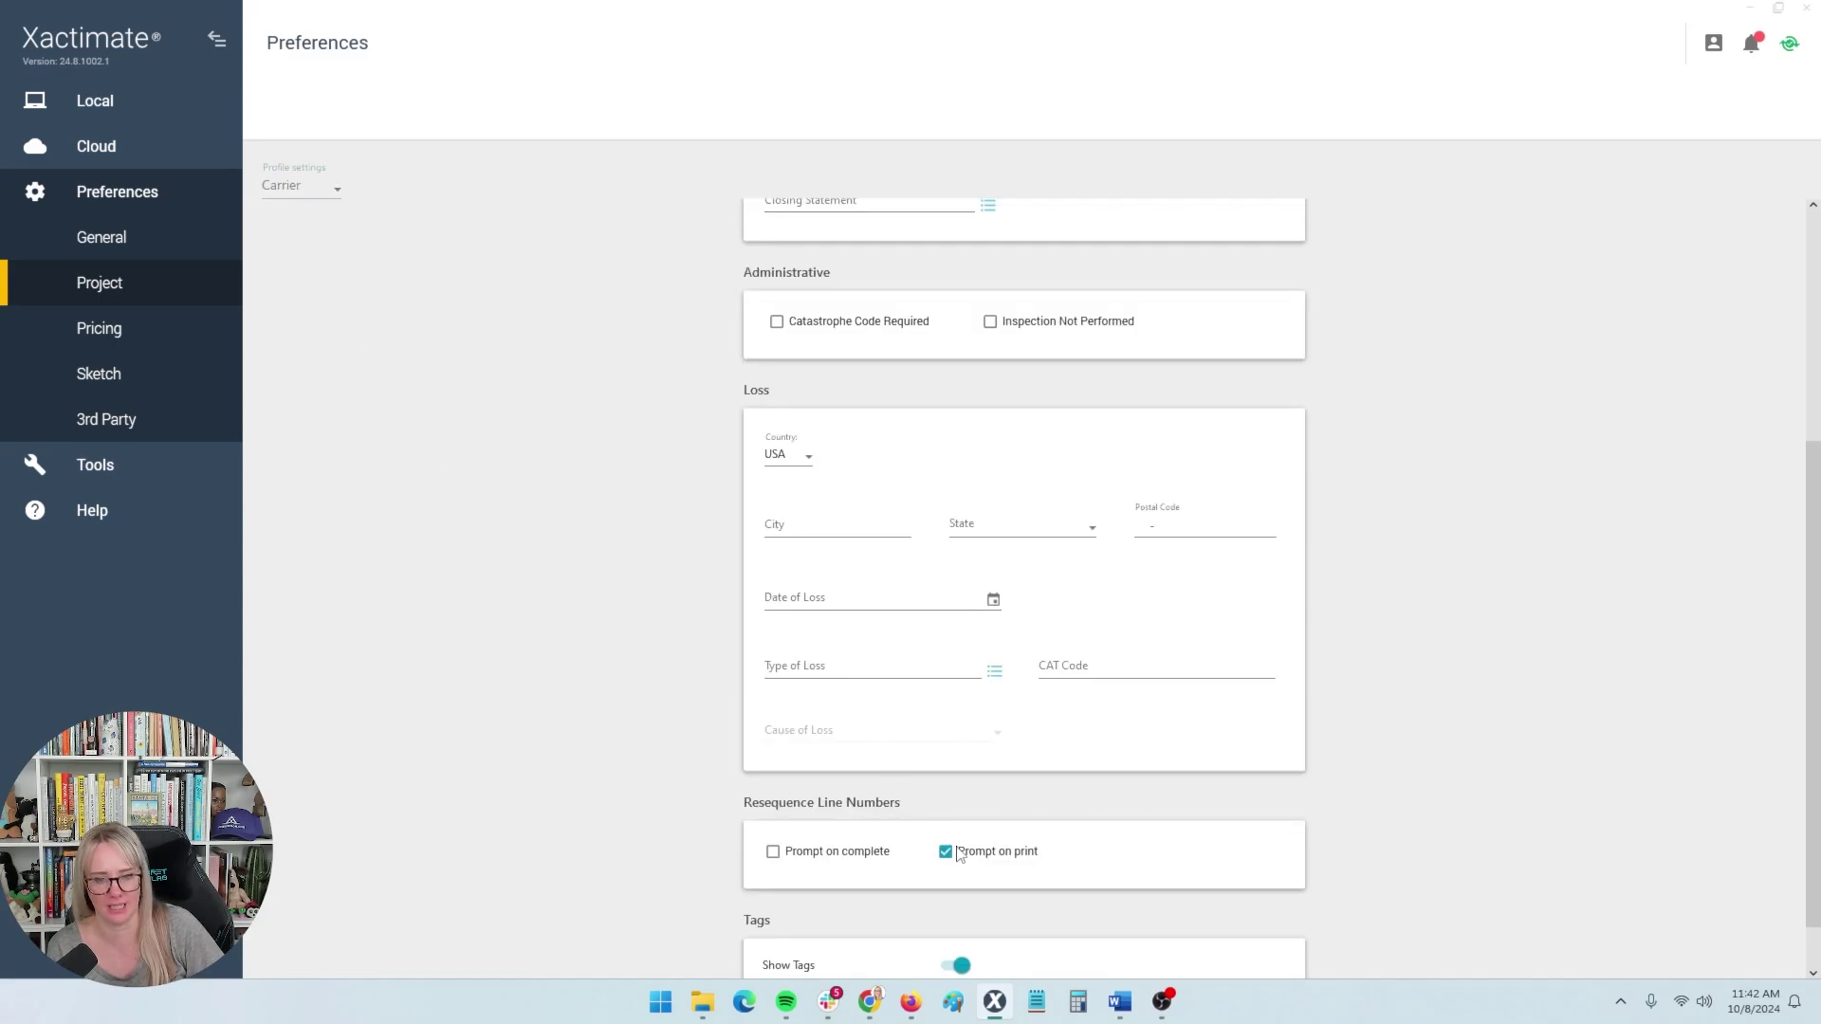
click(306, 194)
click(300, 187)
click(300, 192)
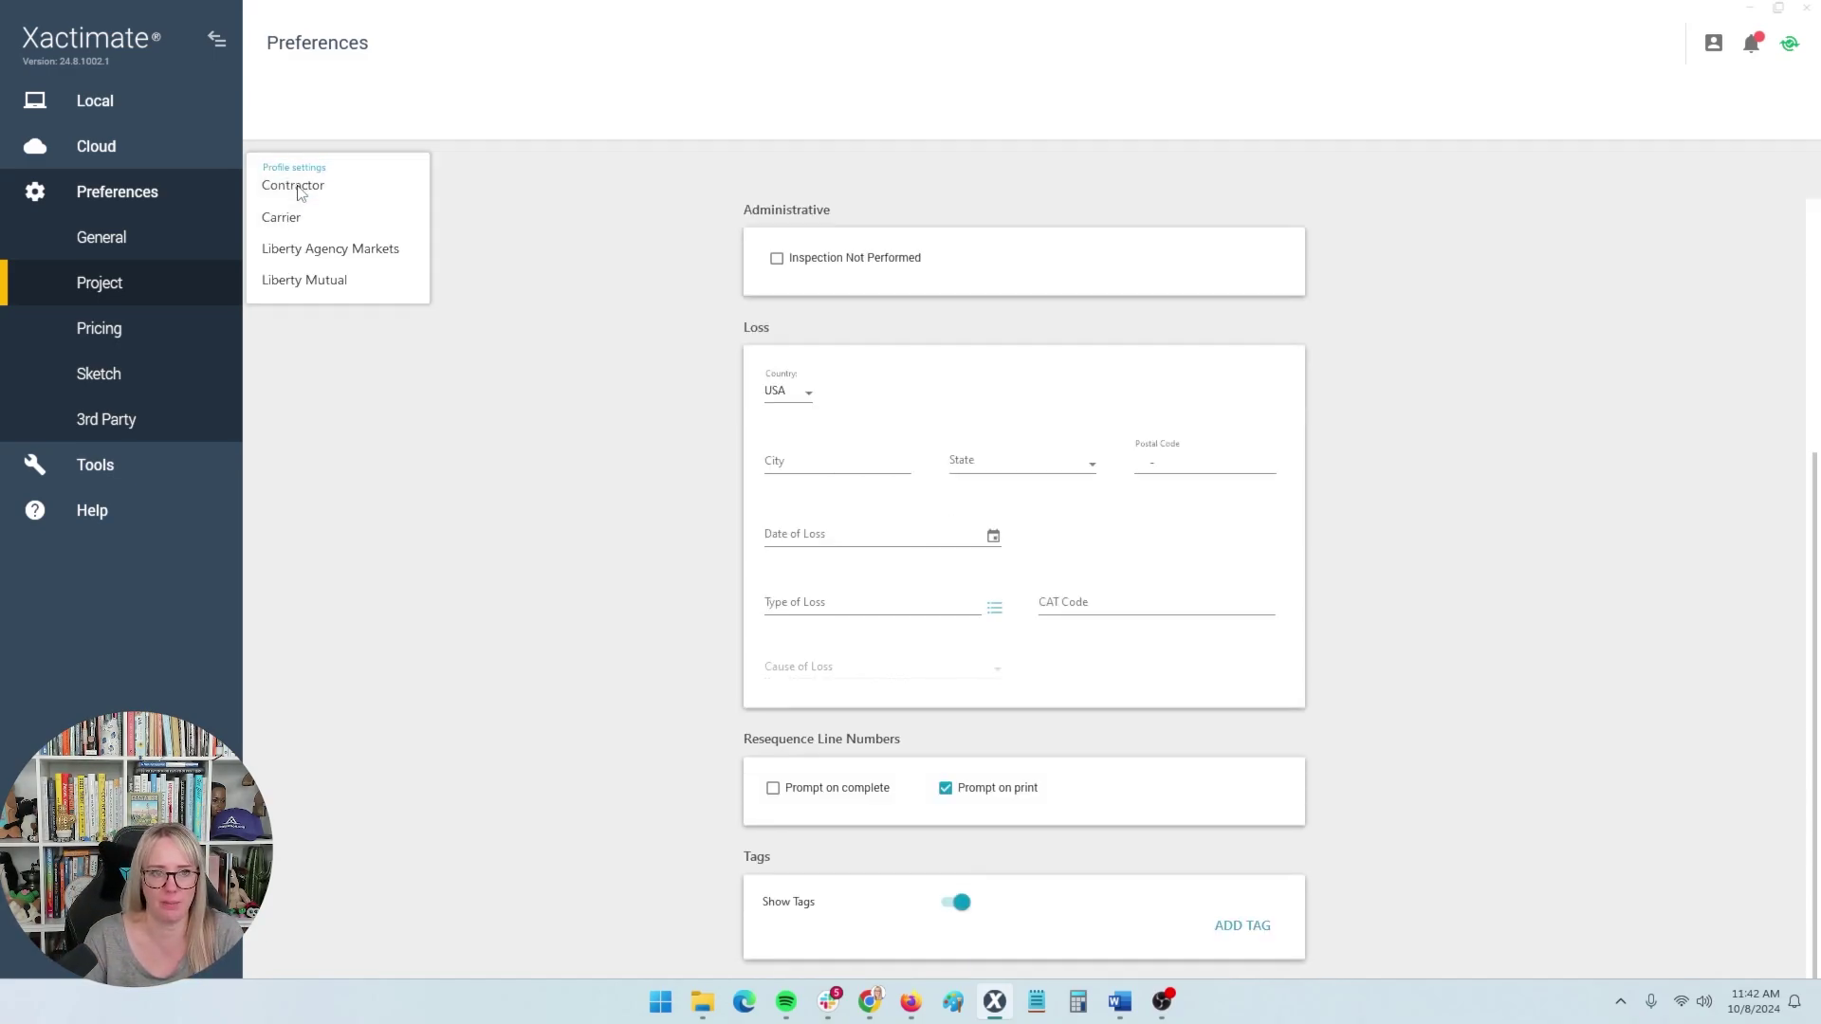
click(297, 215)
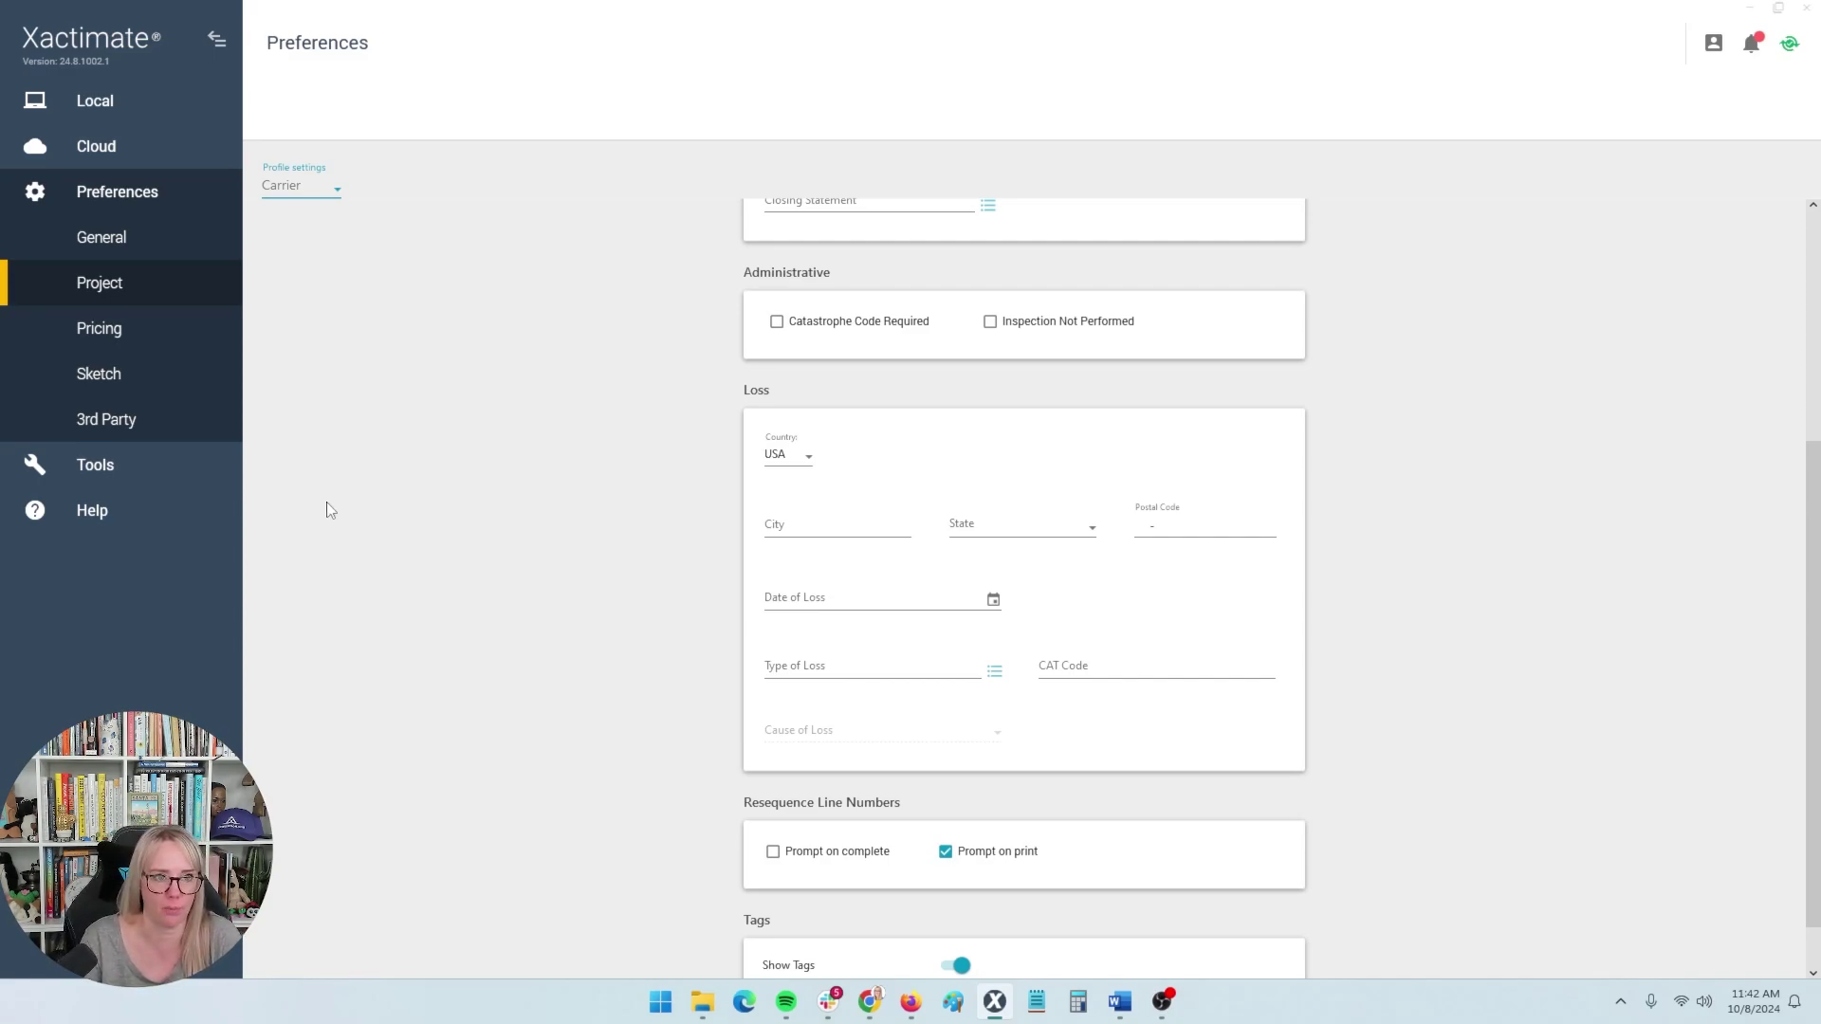
Set Data Transfer in Tools to Import, and open the location's folder browser without choosing a folder.
click(132, 482)
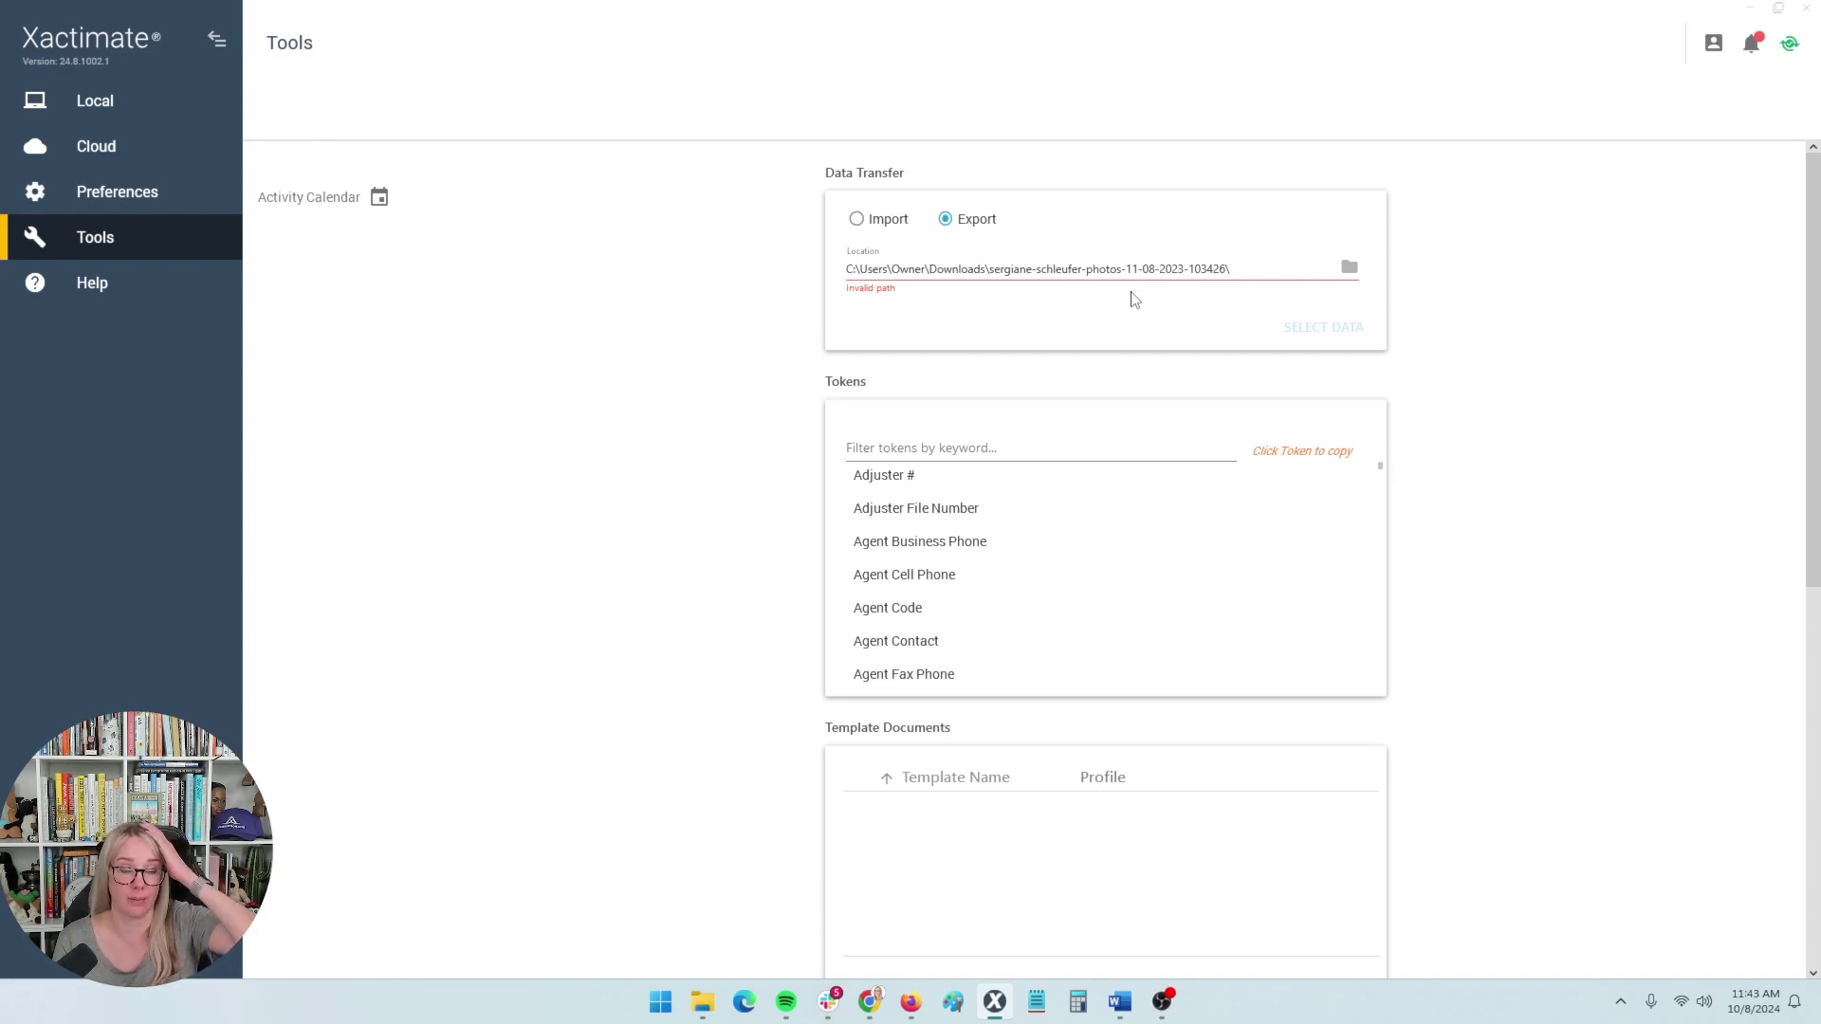
click(857, 220)
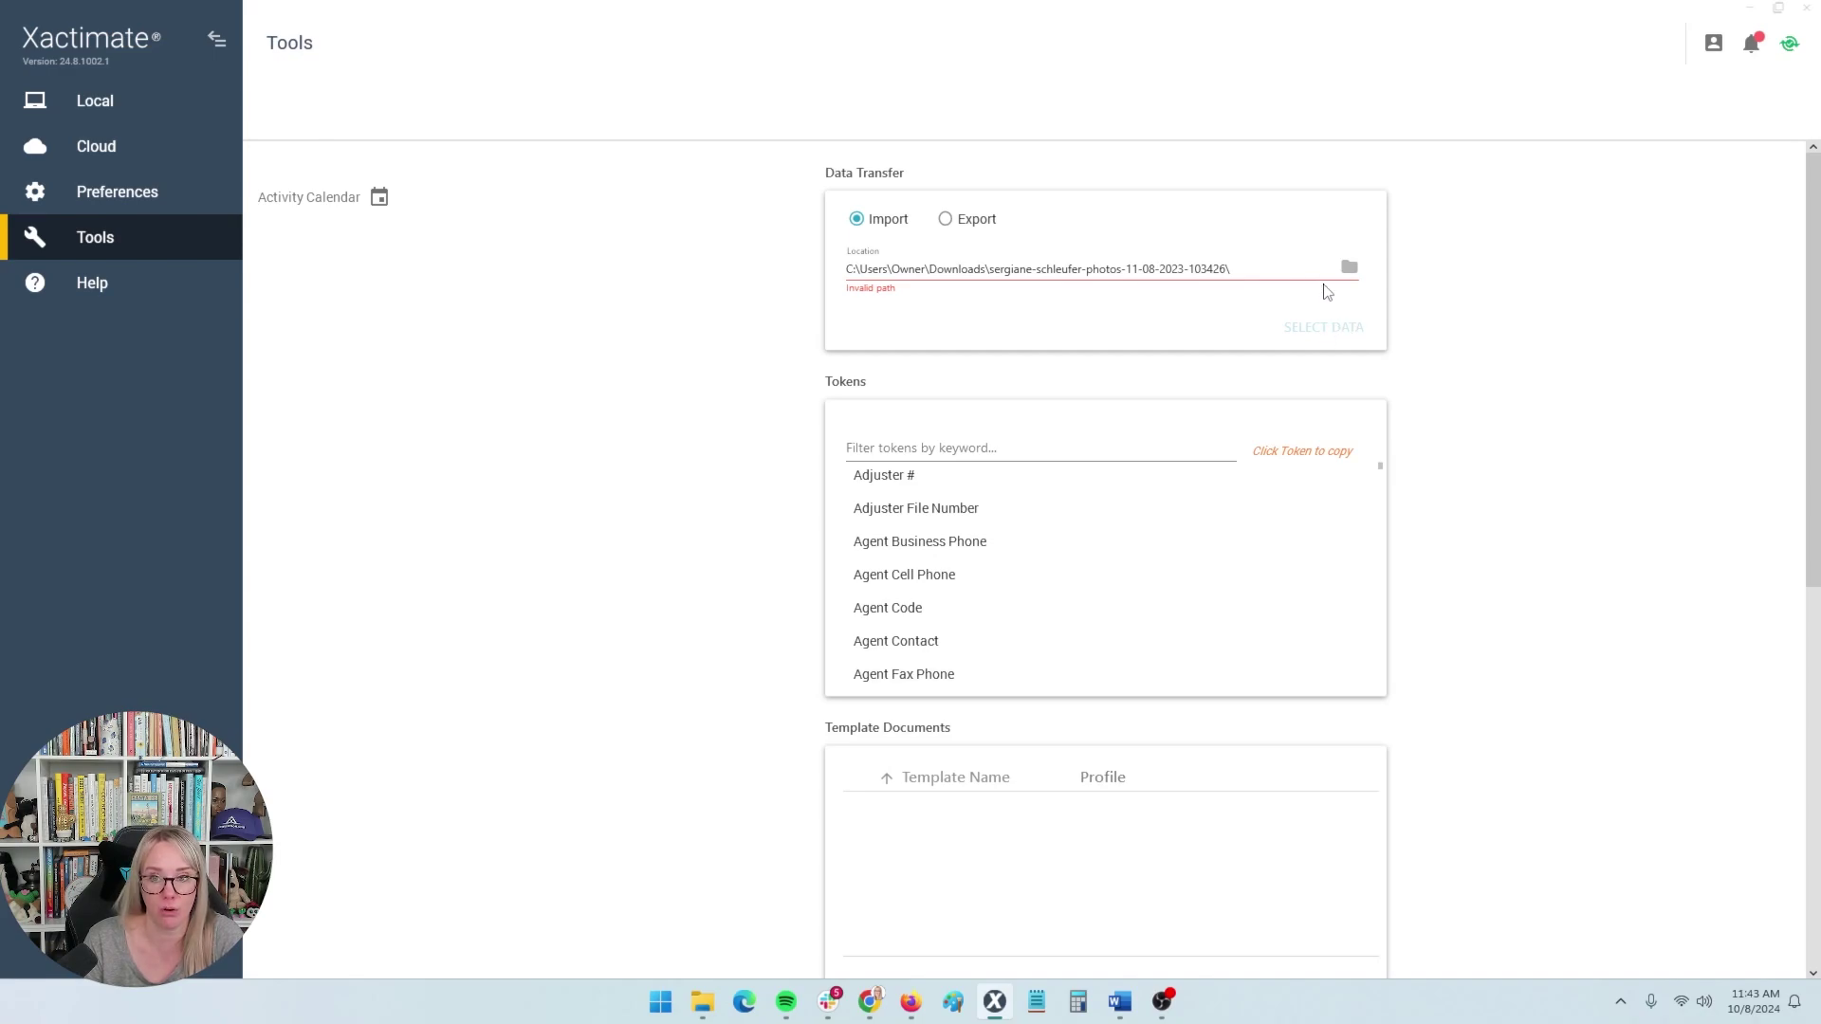
click(1348, 267)
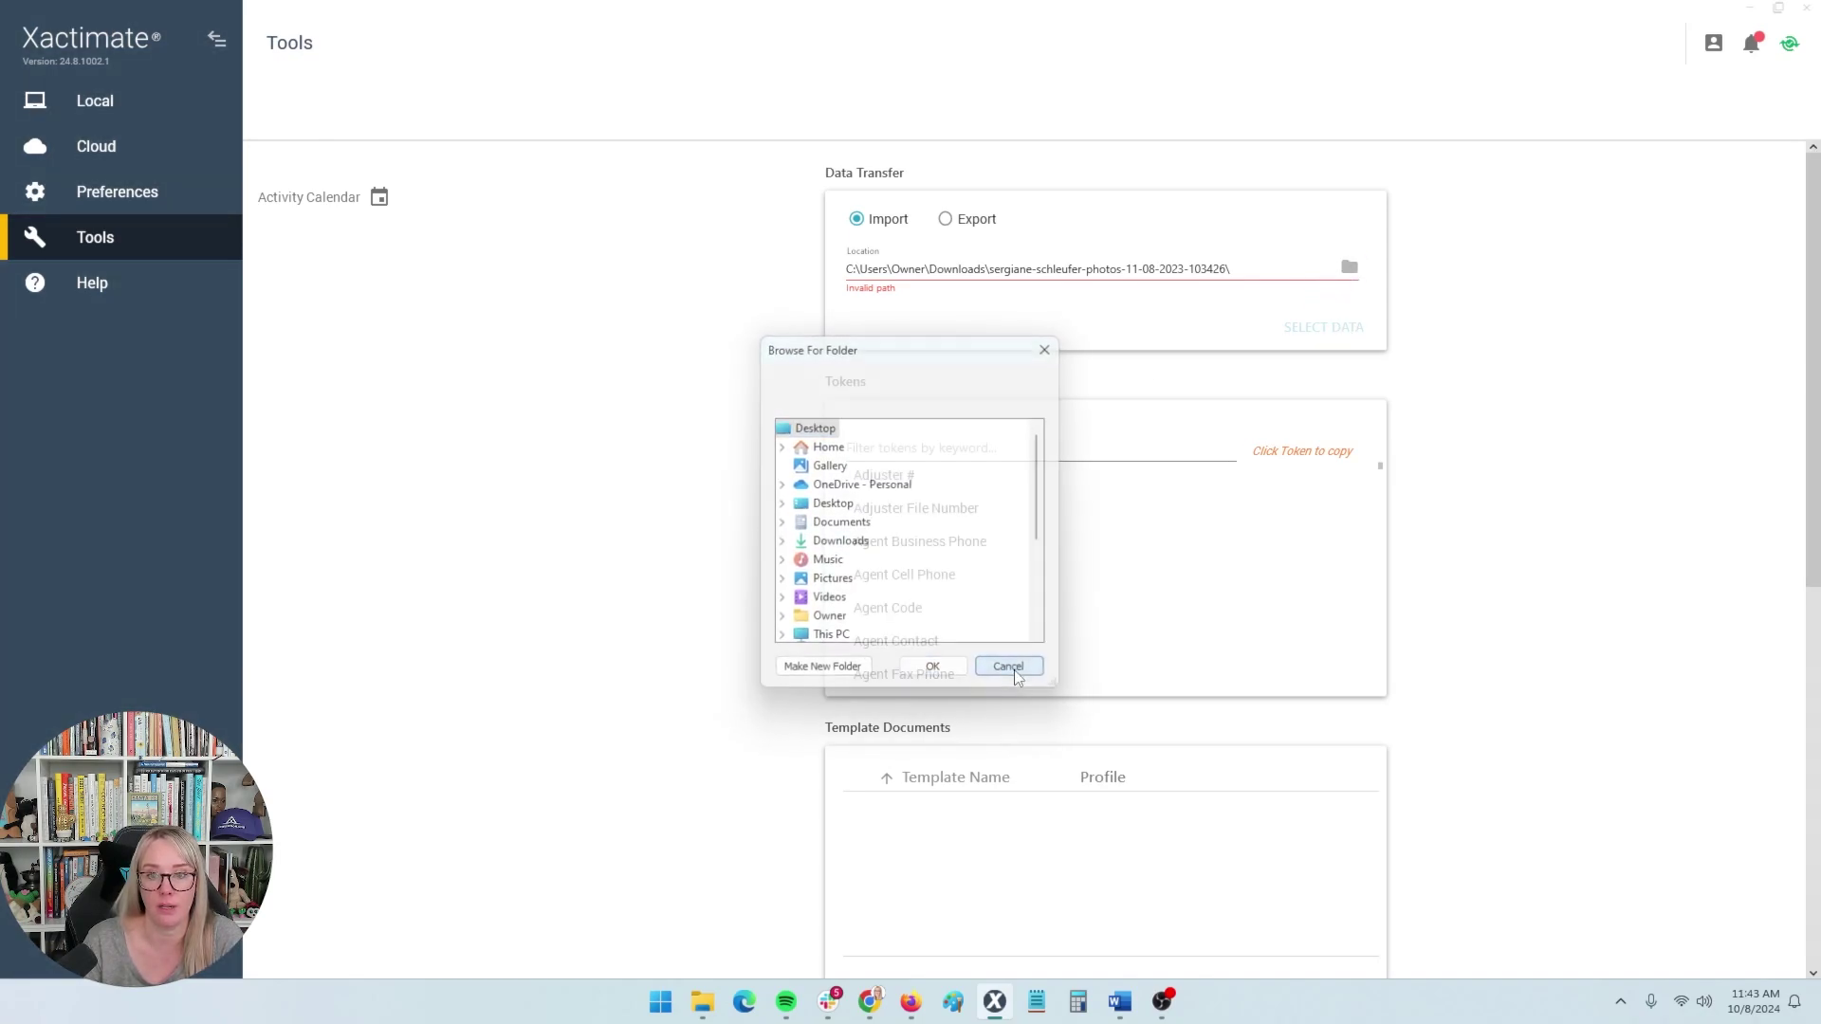
click(1011, 668)
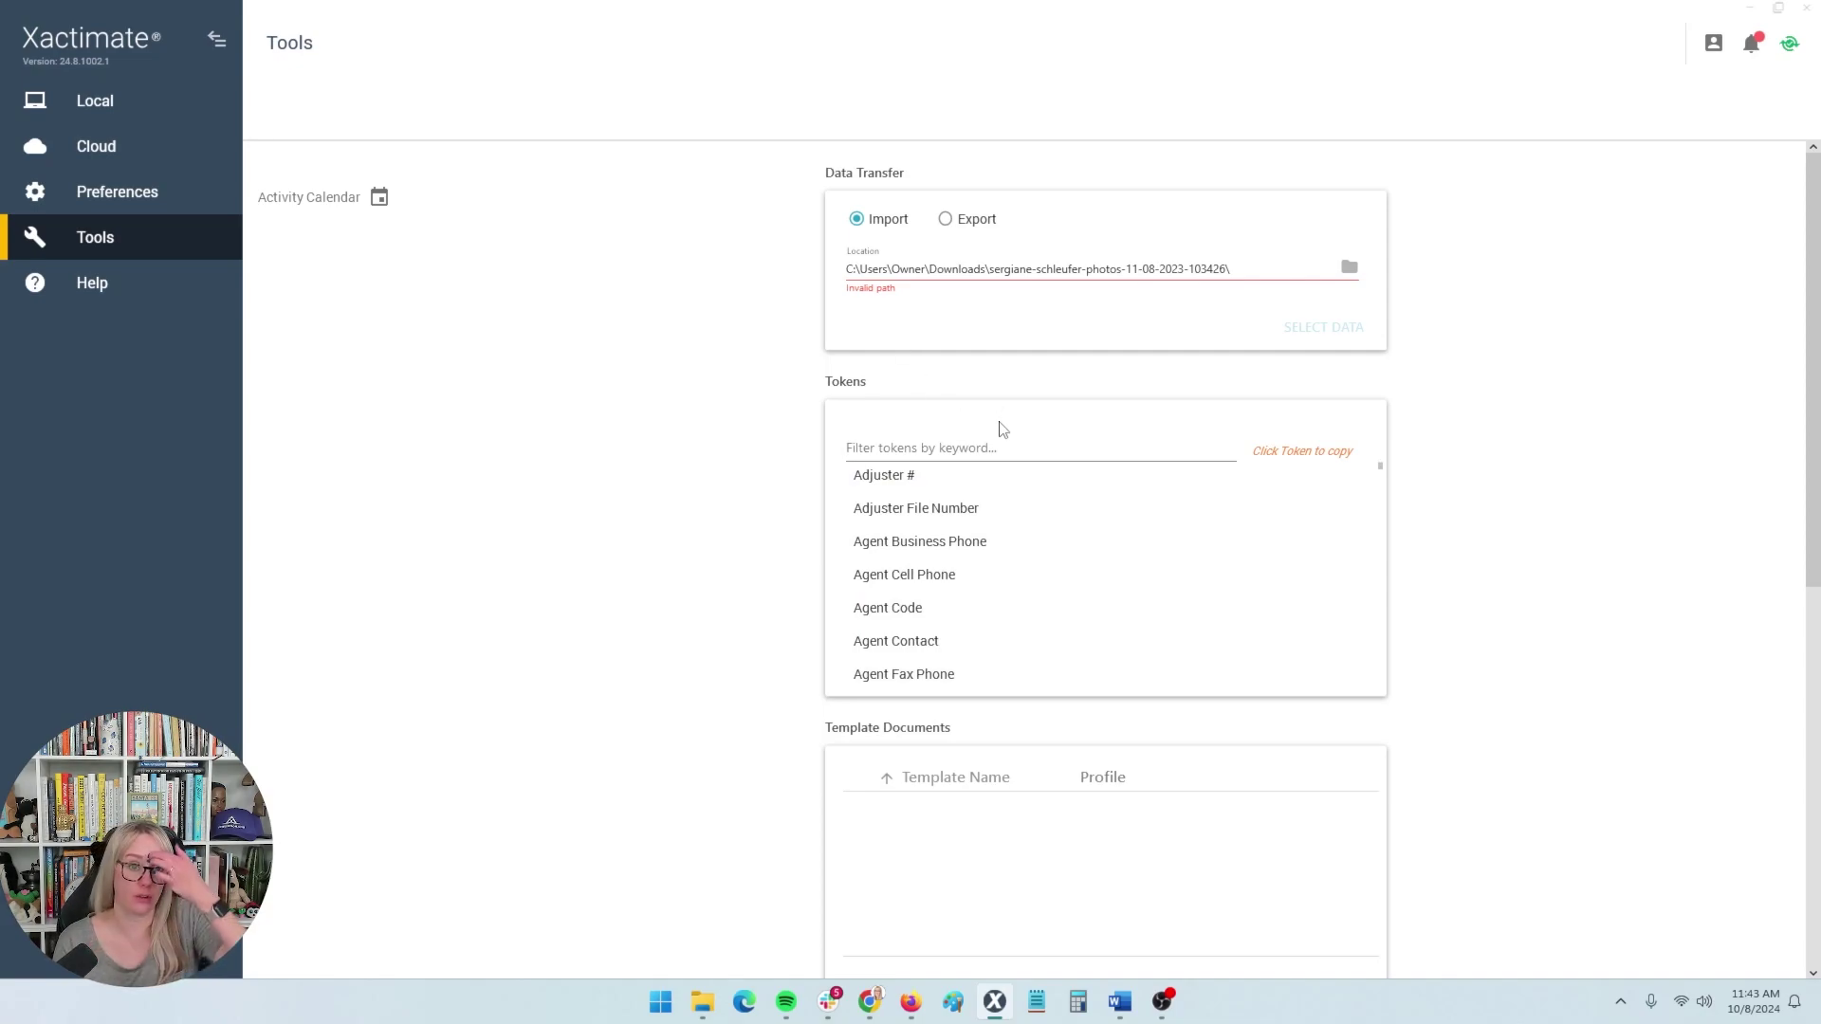
Review the remaining Tools sections: tokens, template documents, the Price List Editor link, XactAnalysis connection and re-sync.
scroll(1003, 434, down, 8)
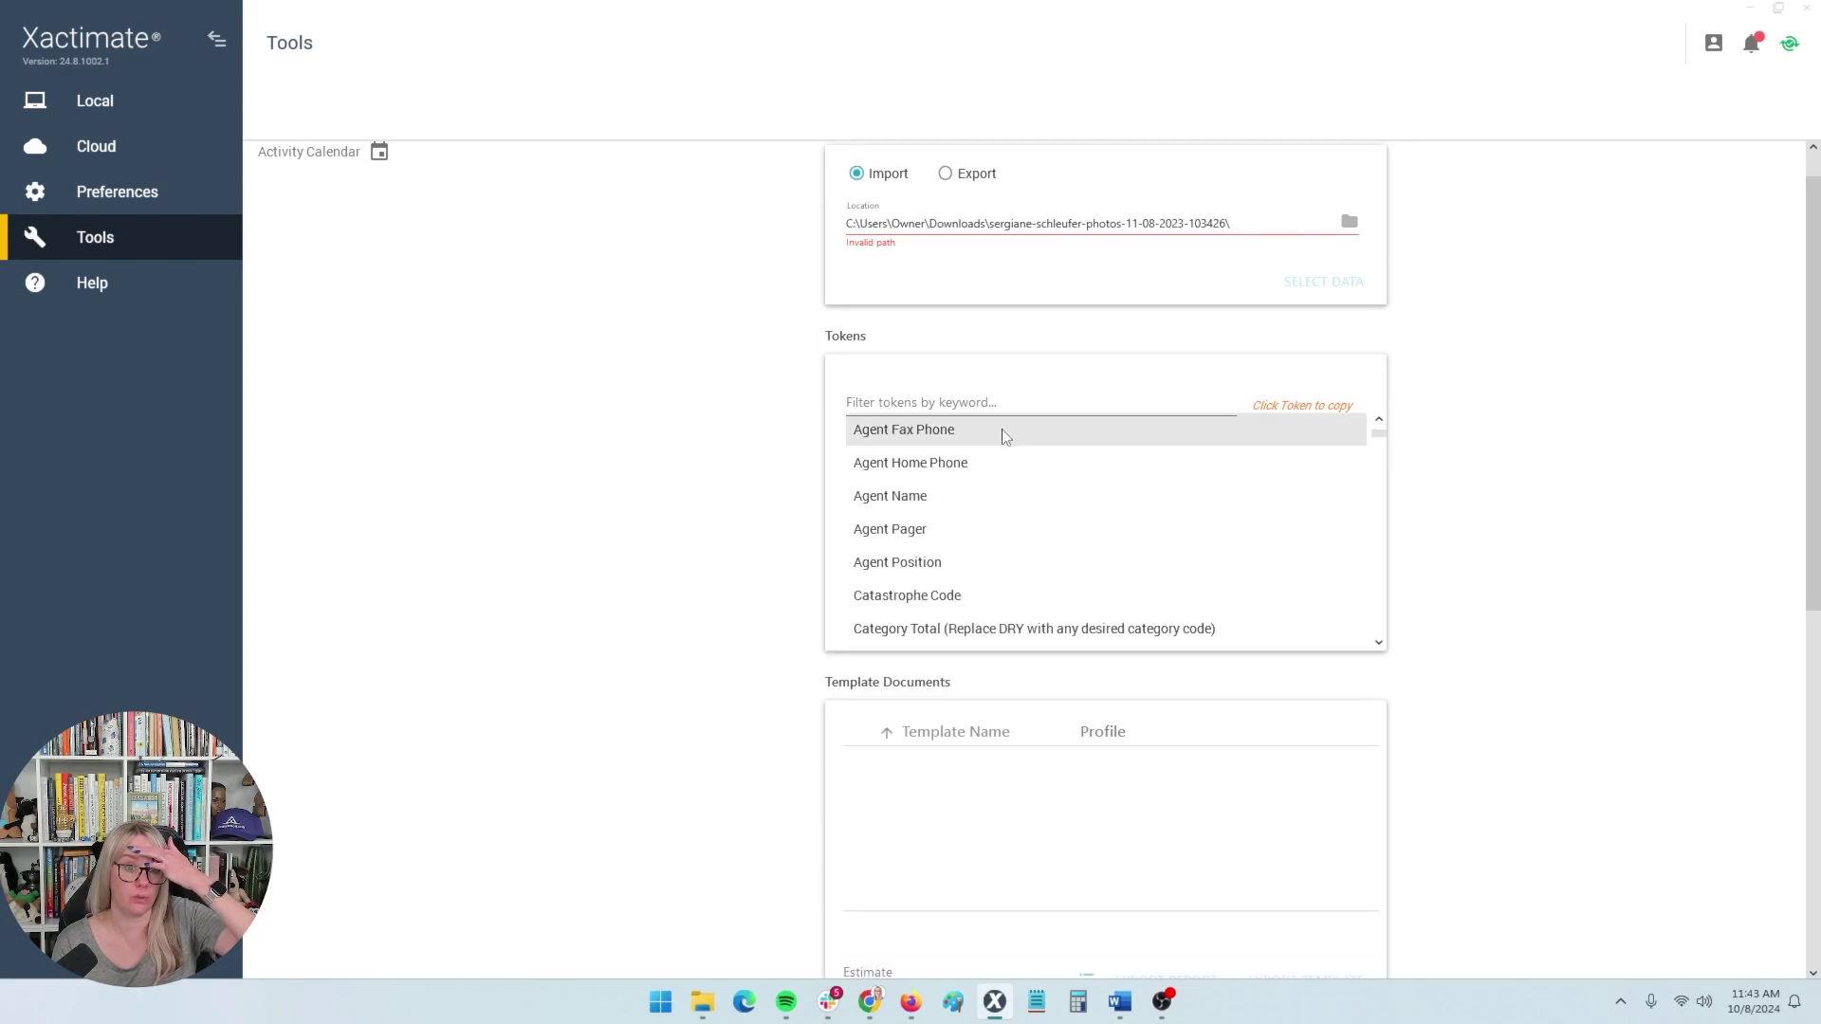
scroll(1505, 529, down, 7)
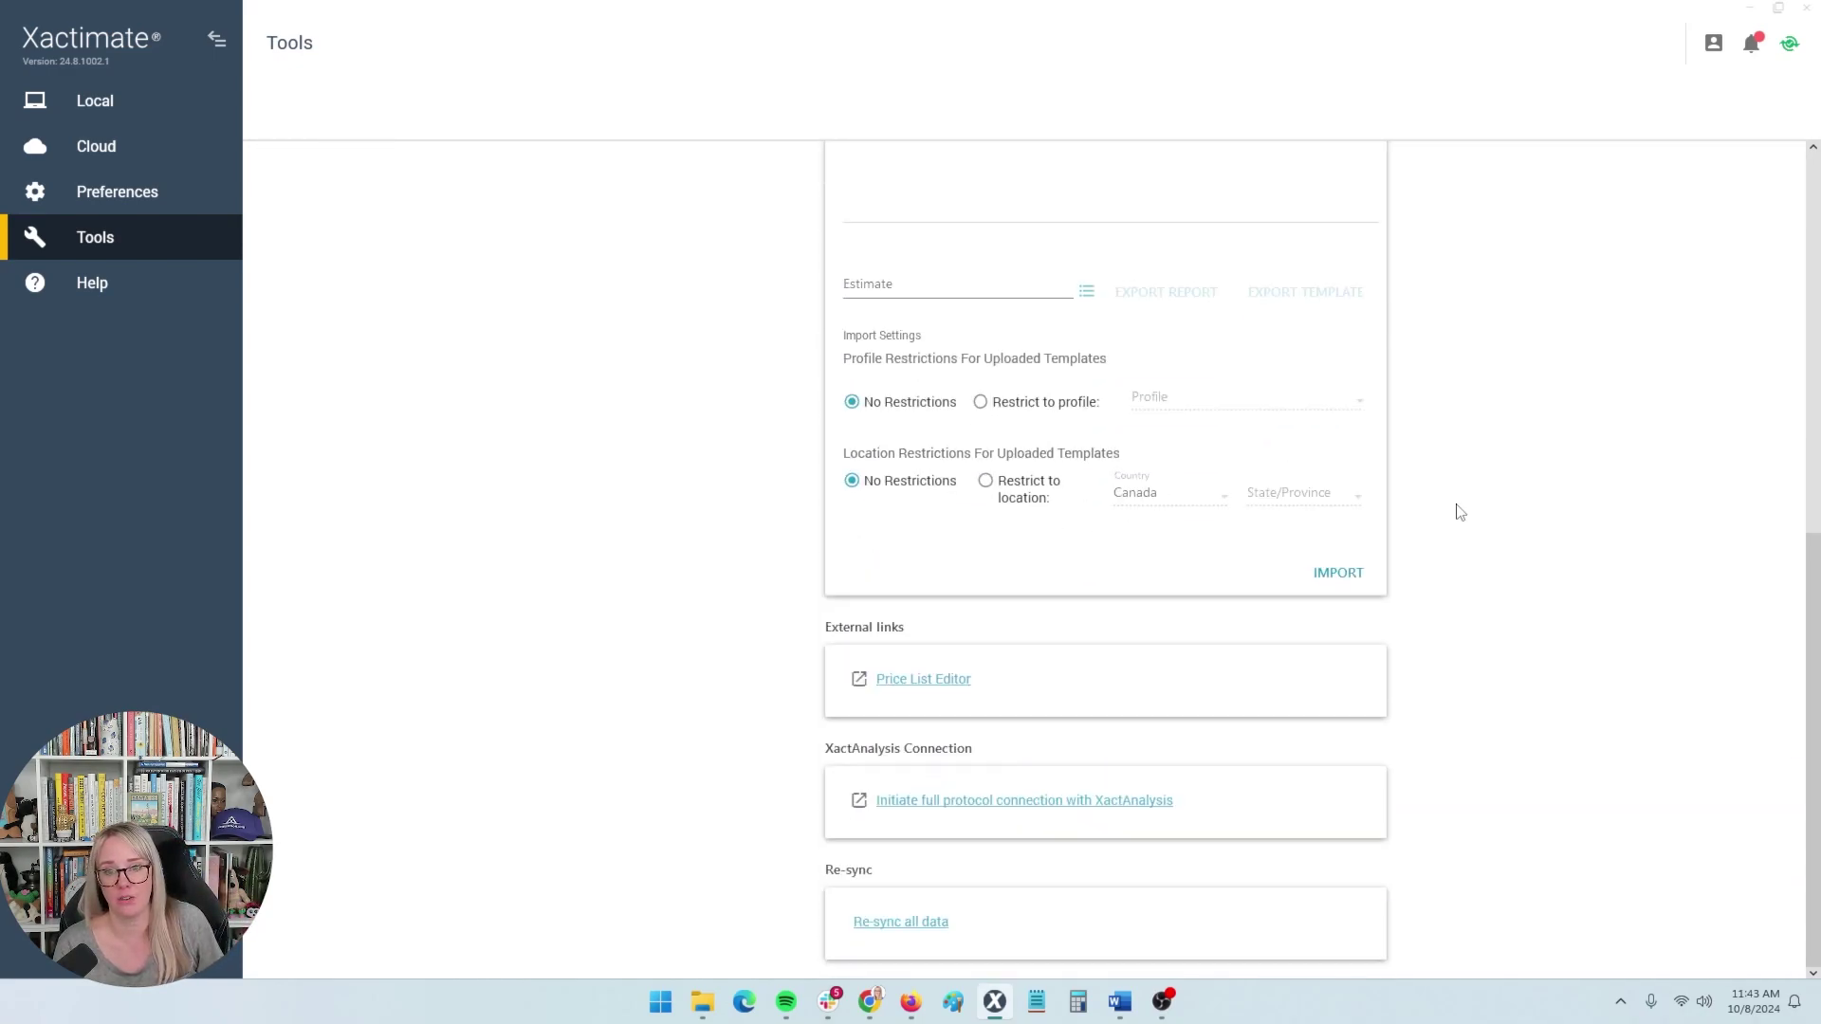
click(915, 681)
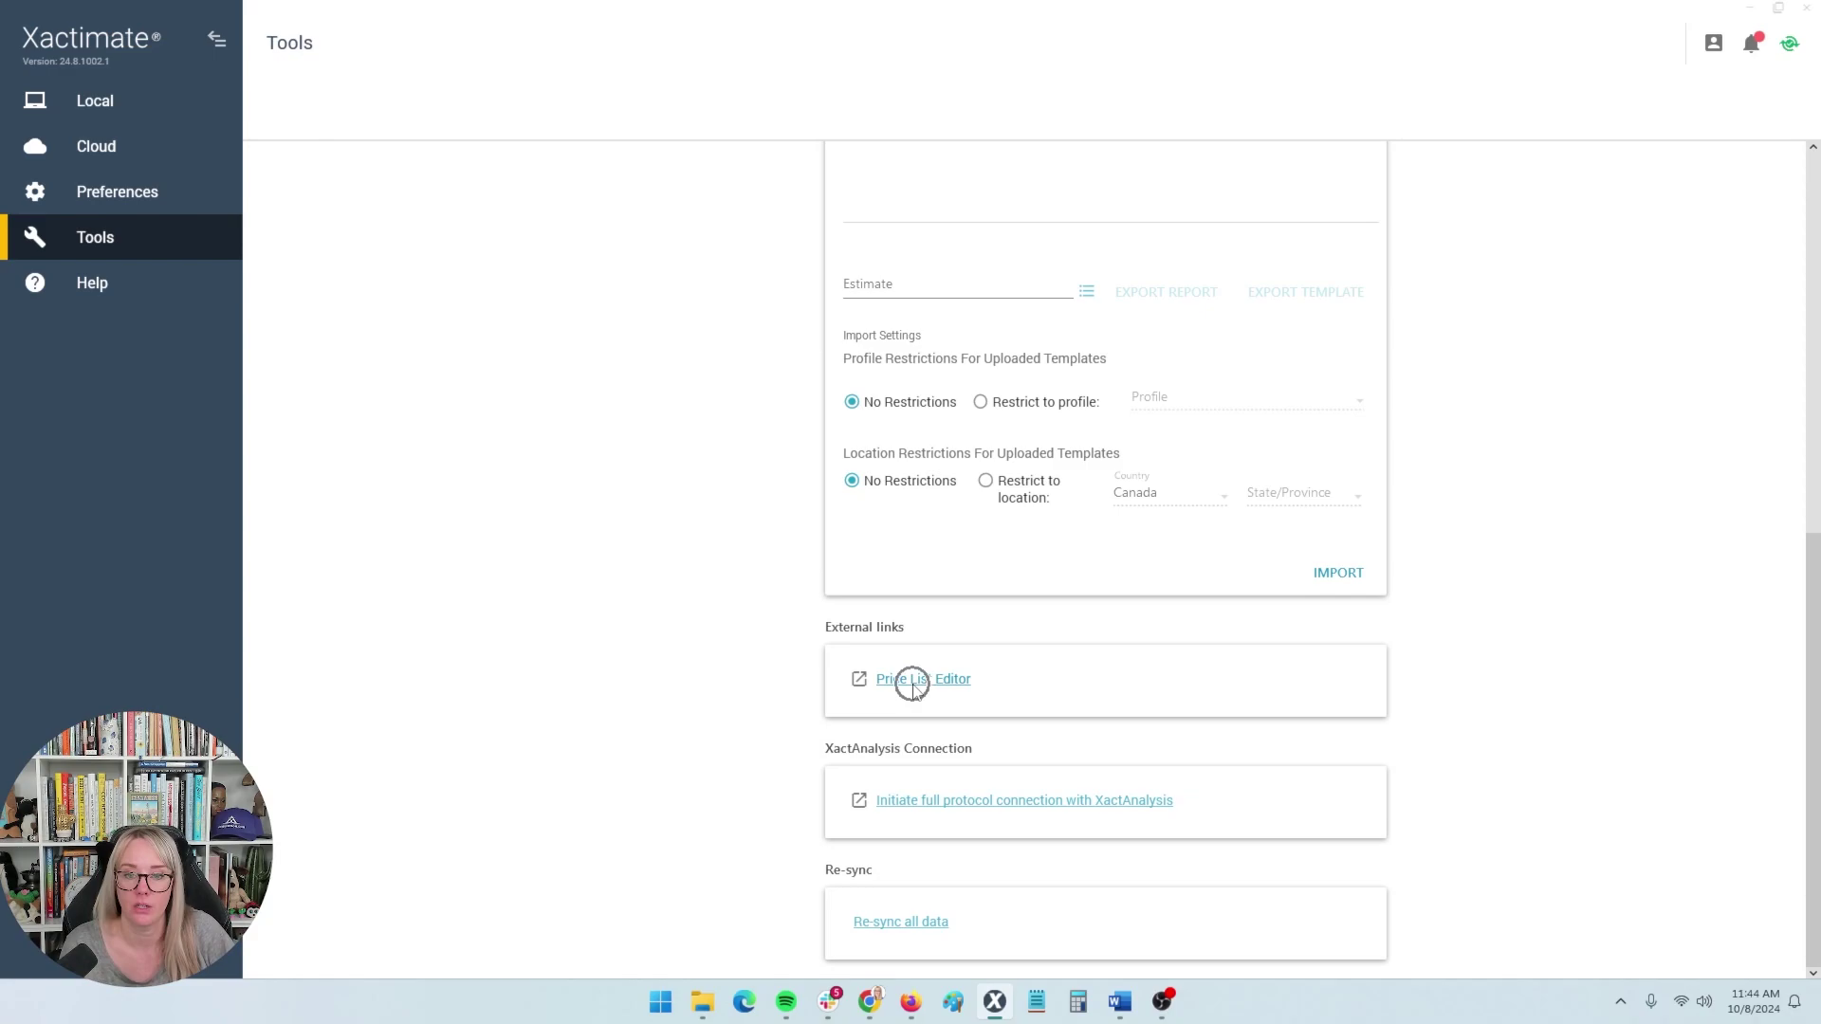
click(914, 684)
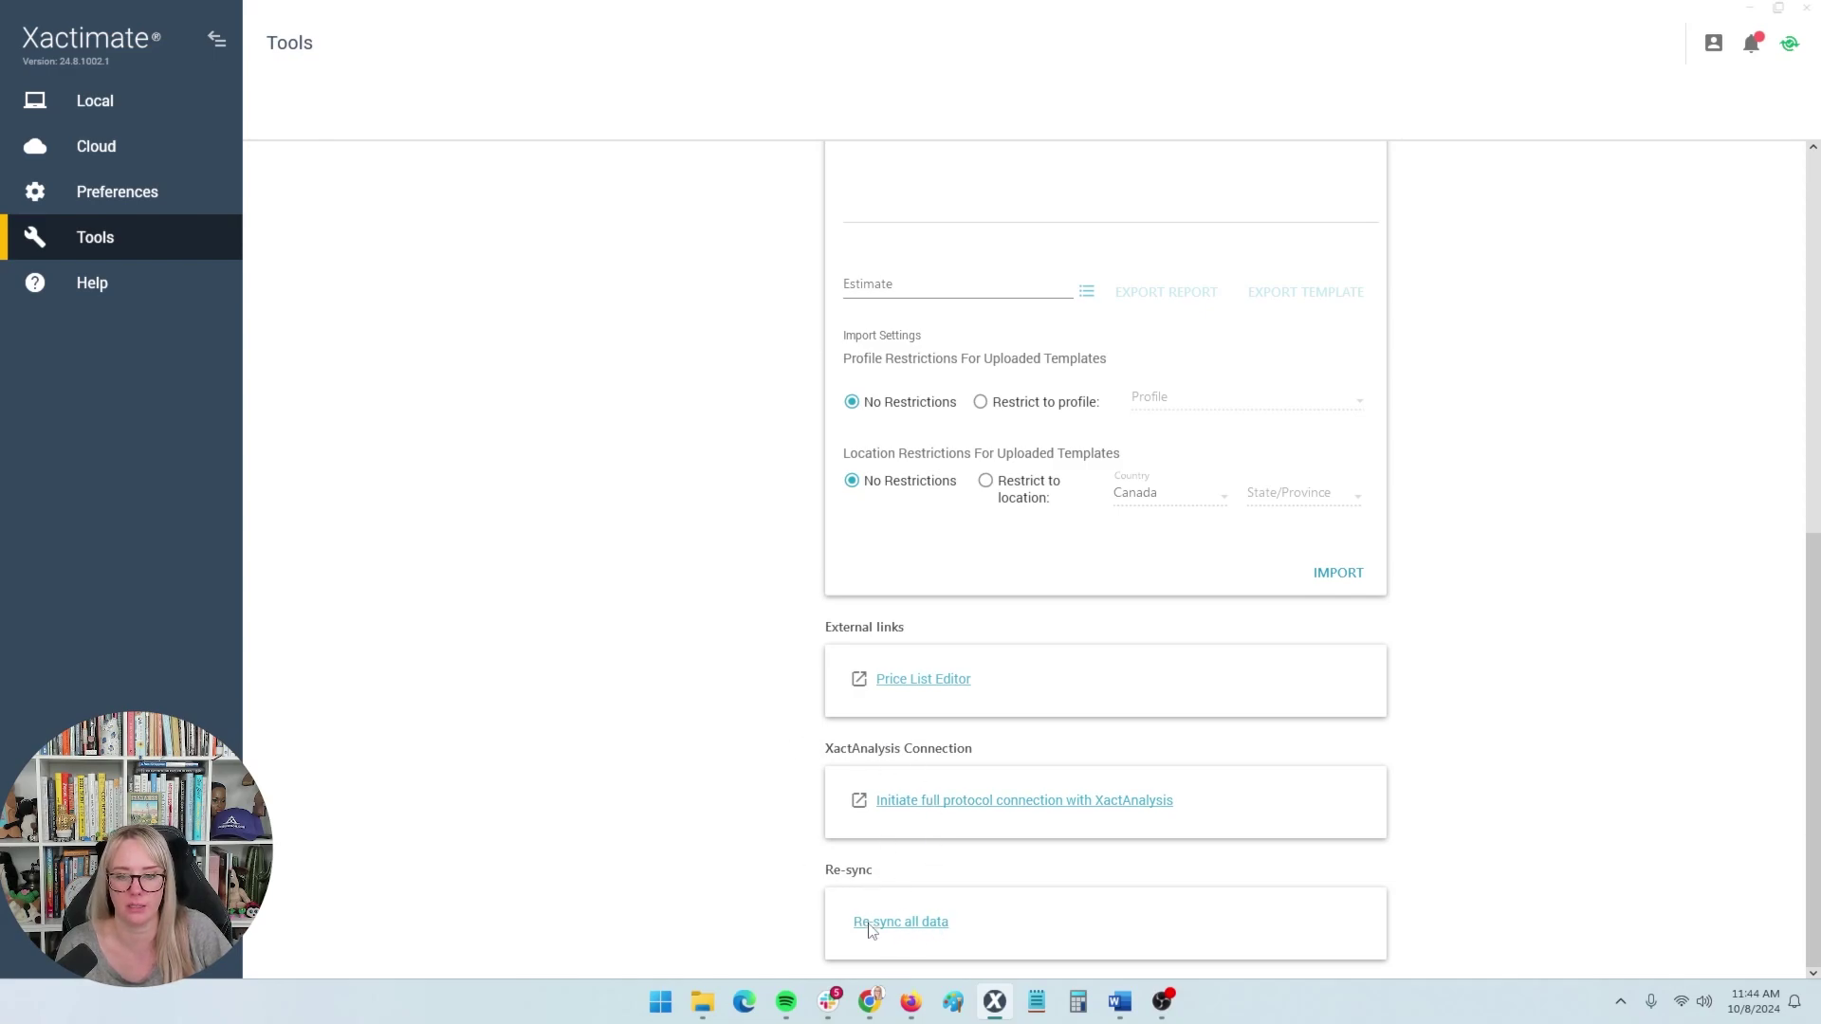
scroll(645, 766, up, 3)
scroll(638, 768, up, 5)
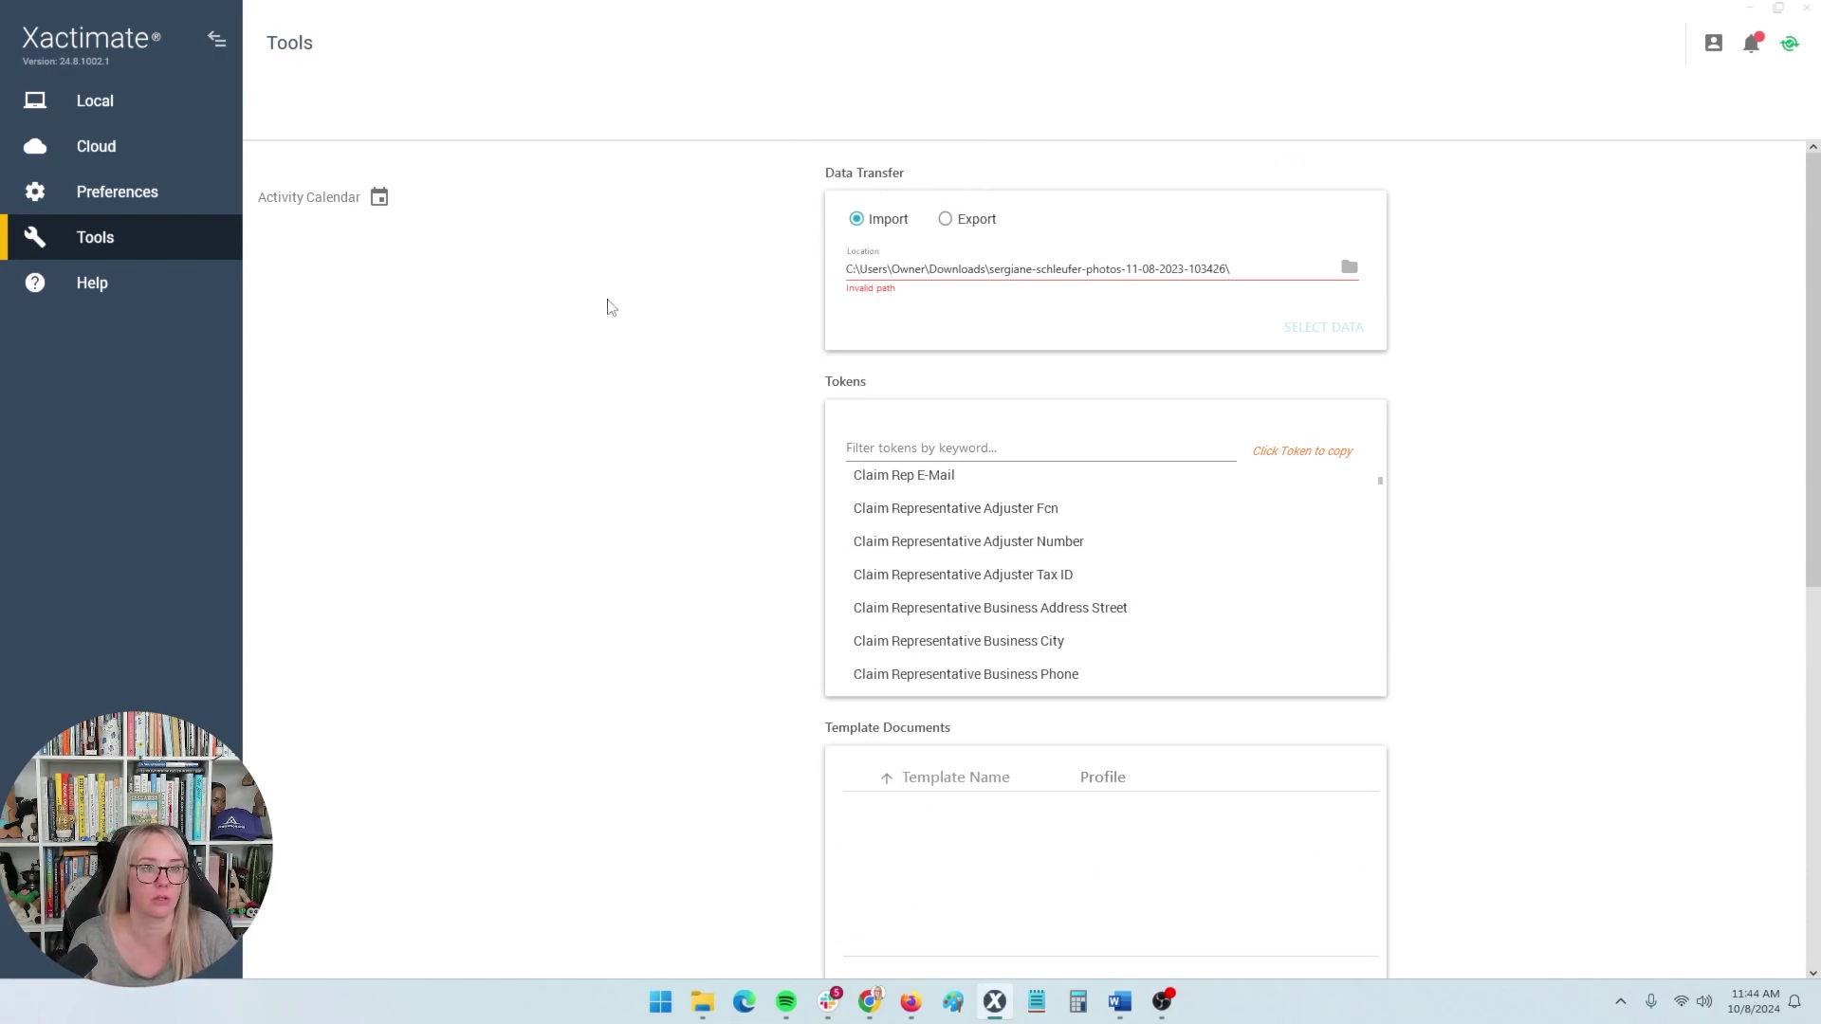
Examine the Help page's support options, comparing Live Help with the Contact Us phone support.
click(119, 282)
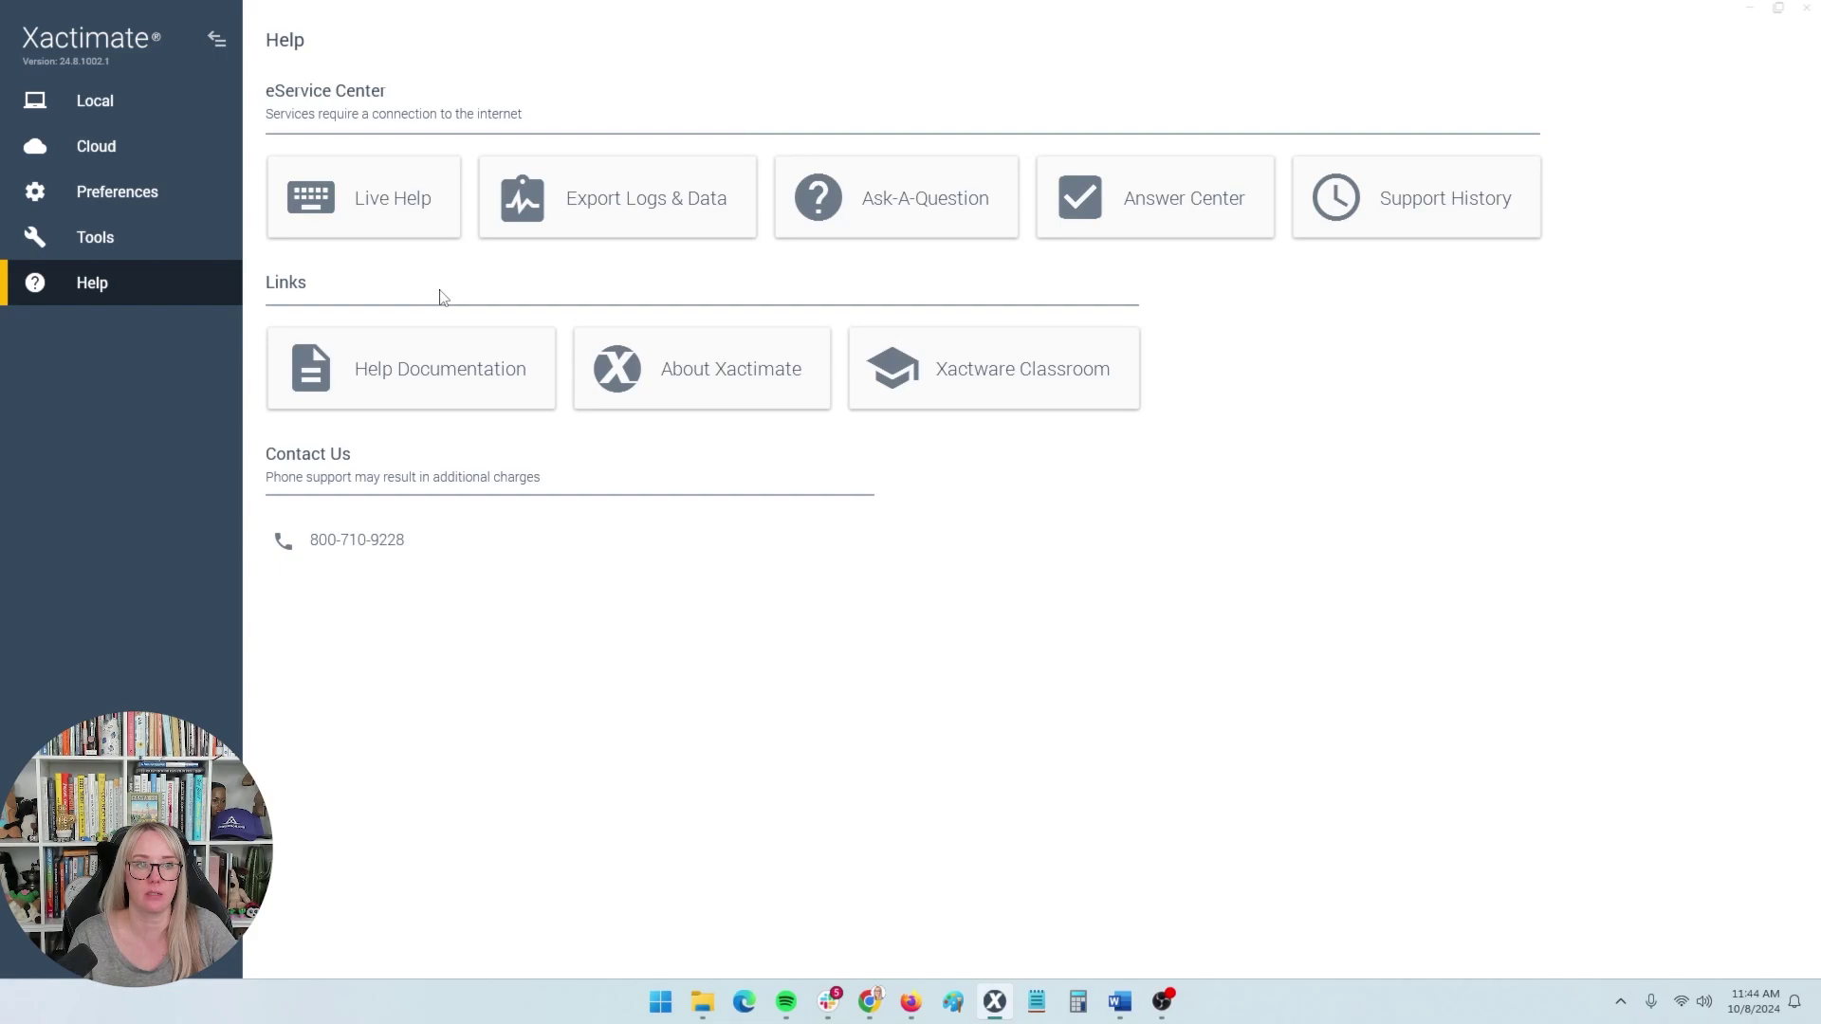
click(367, 213)
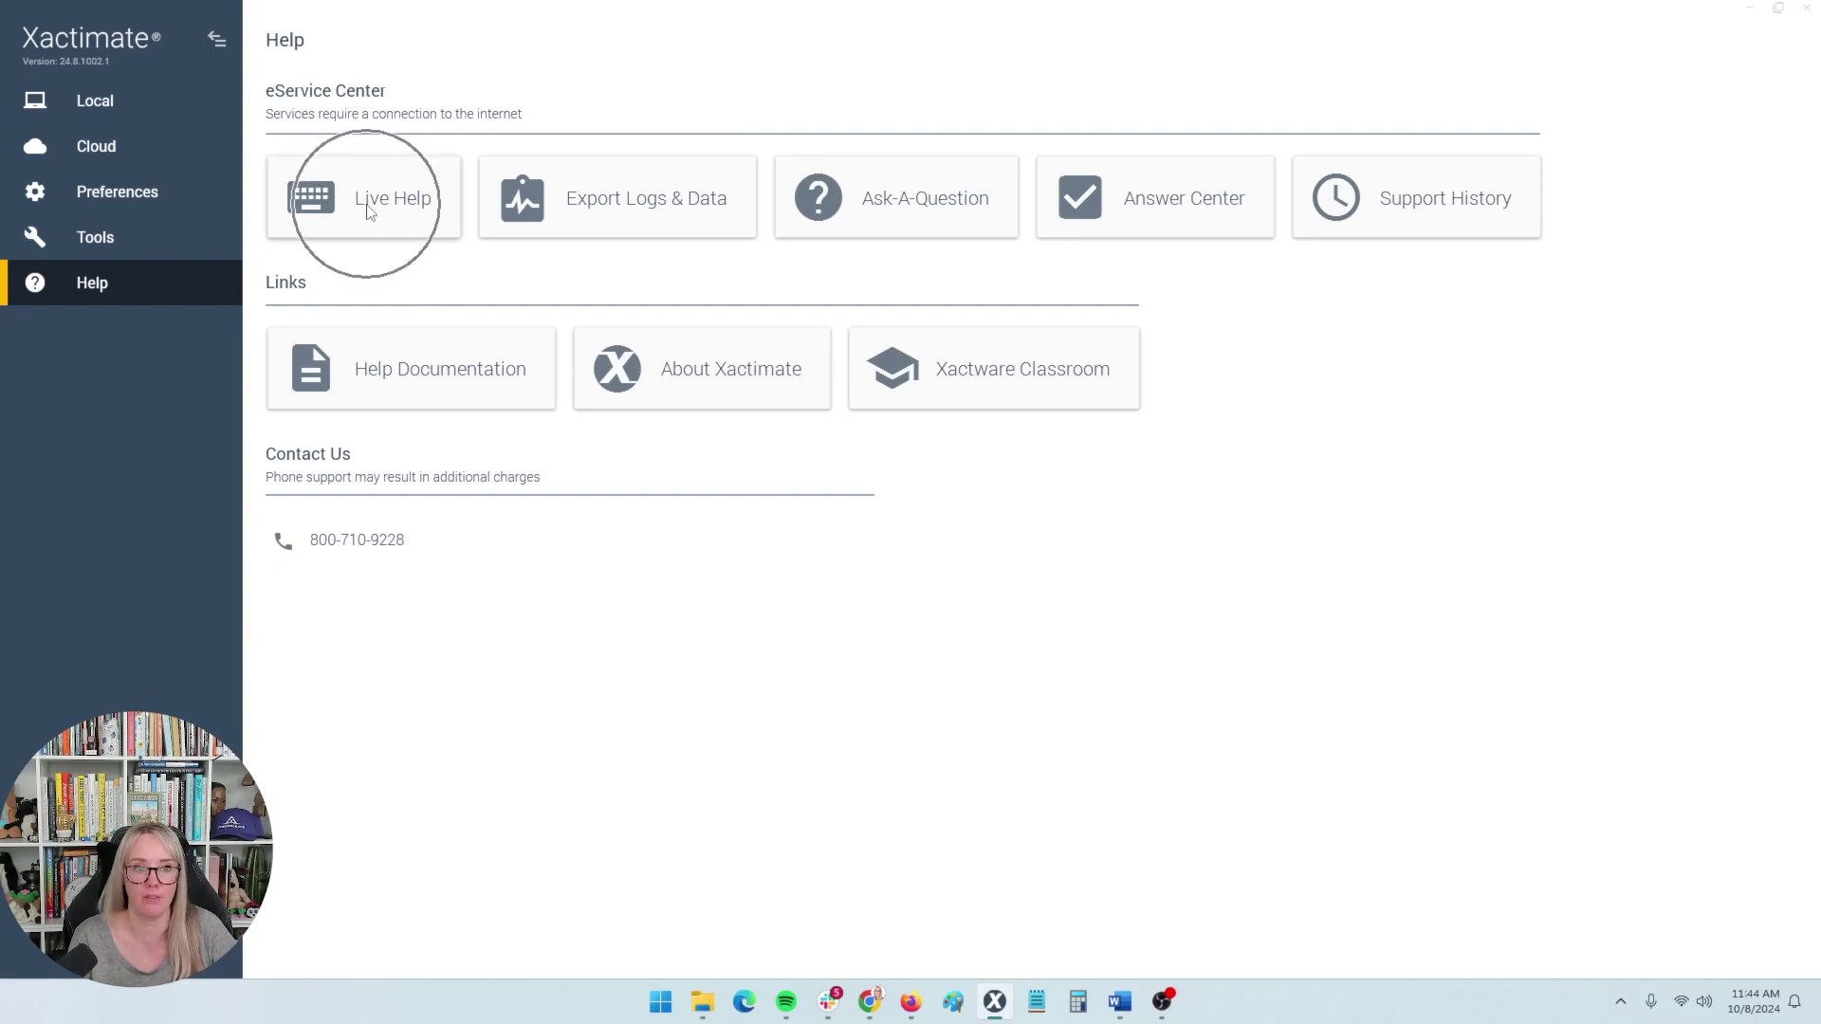
click(368, 211)
click(368, 211)
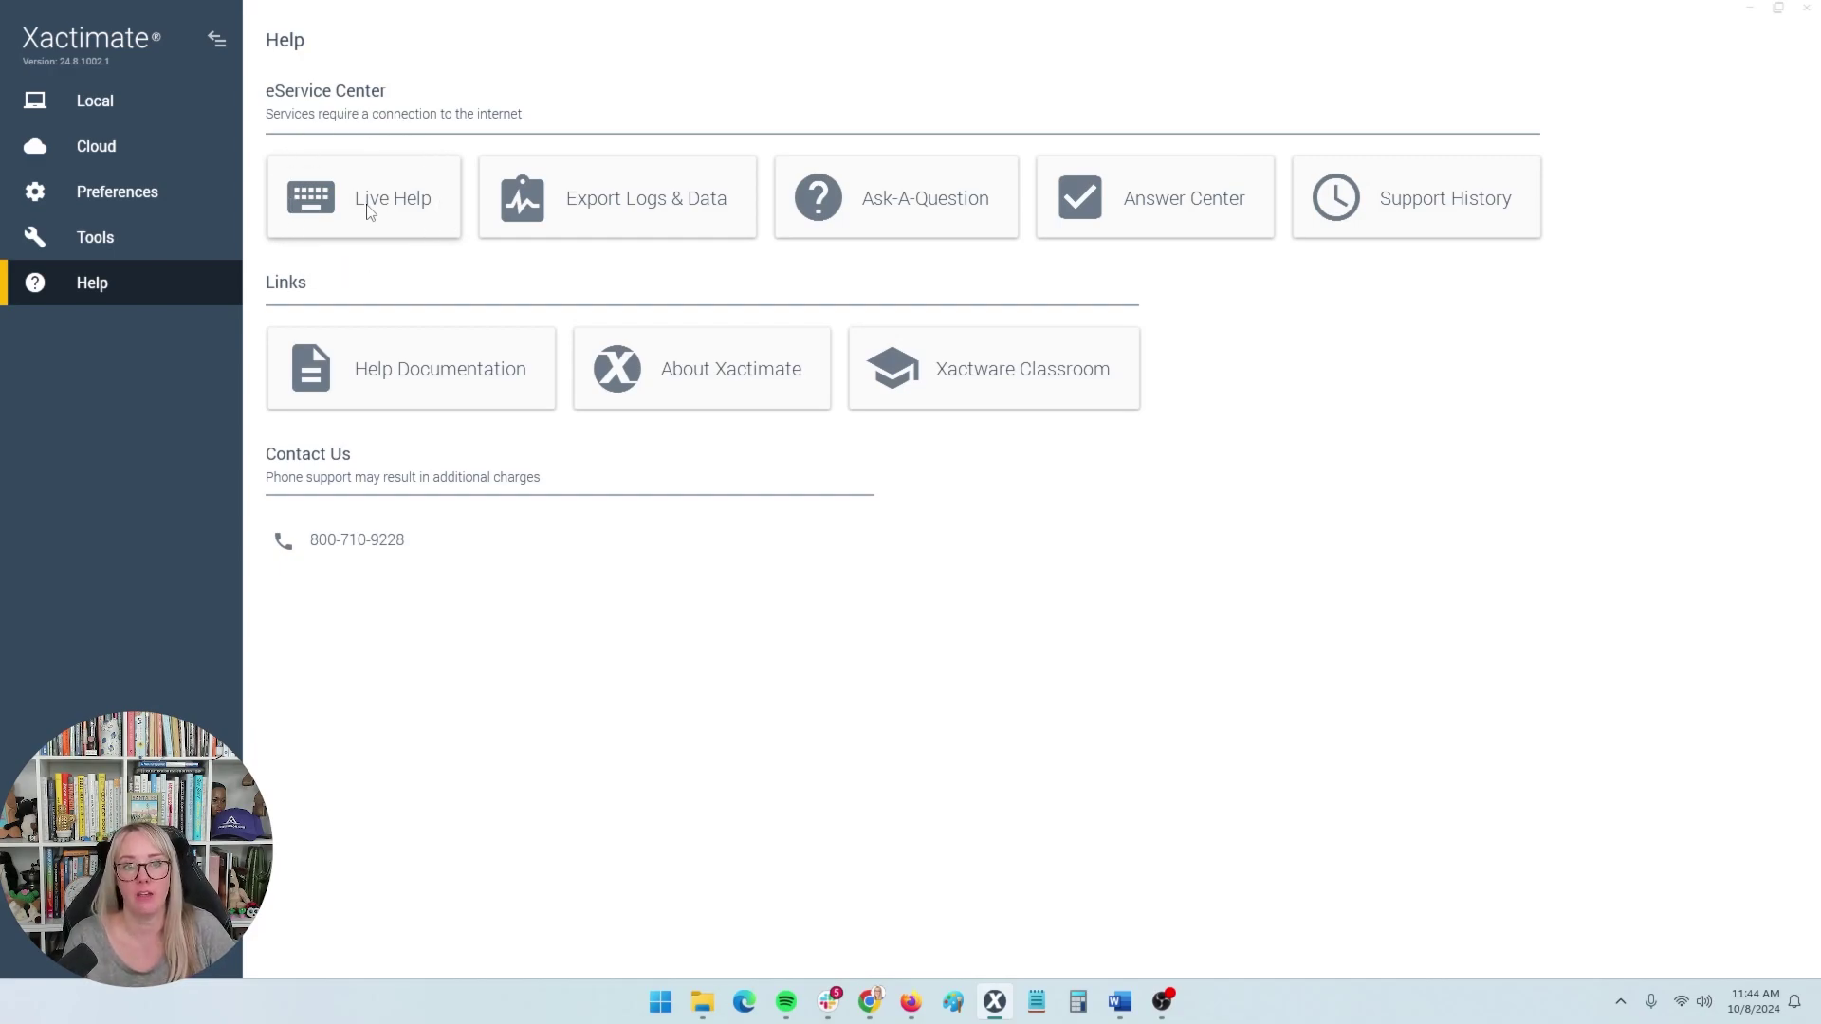
click(370, 211)
click(354, 546)
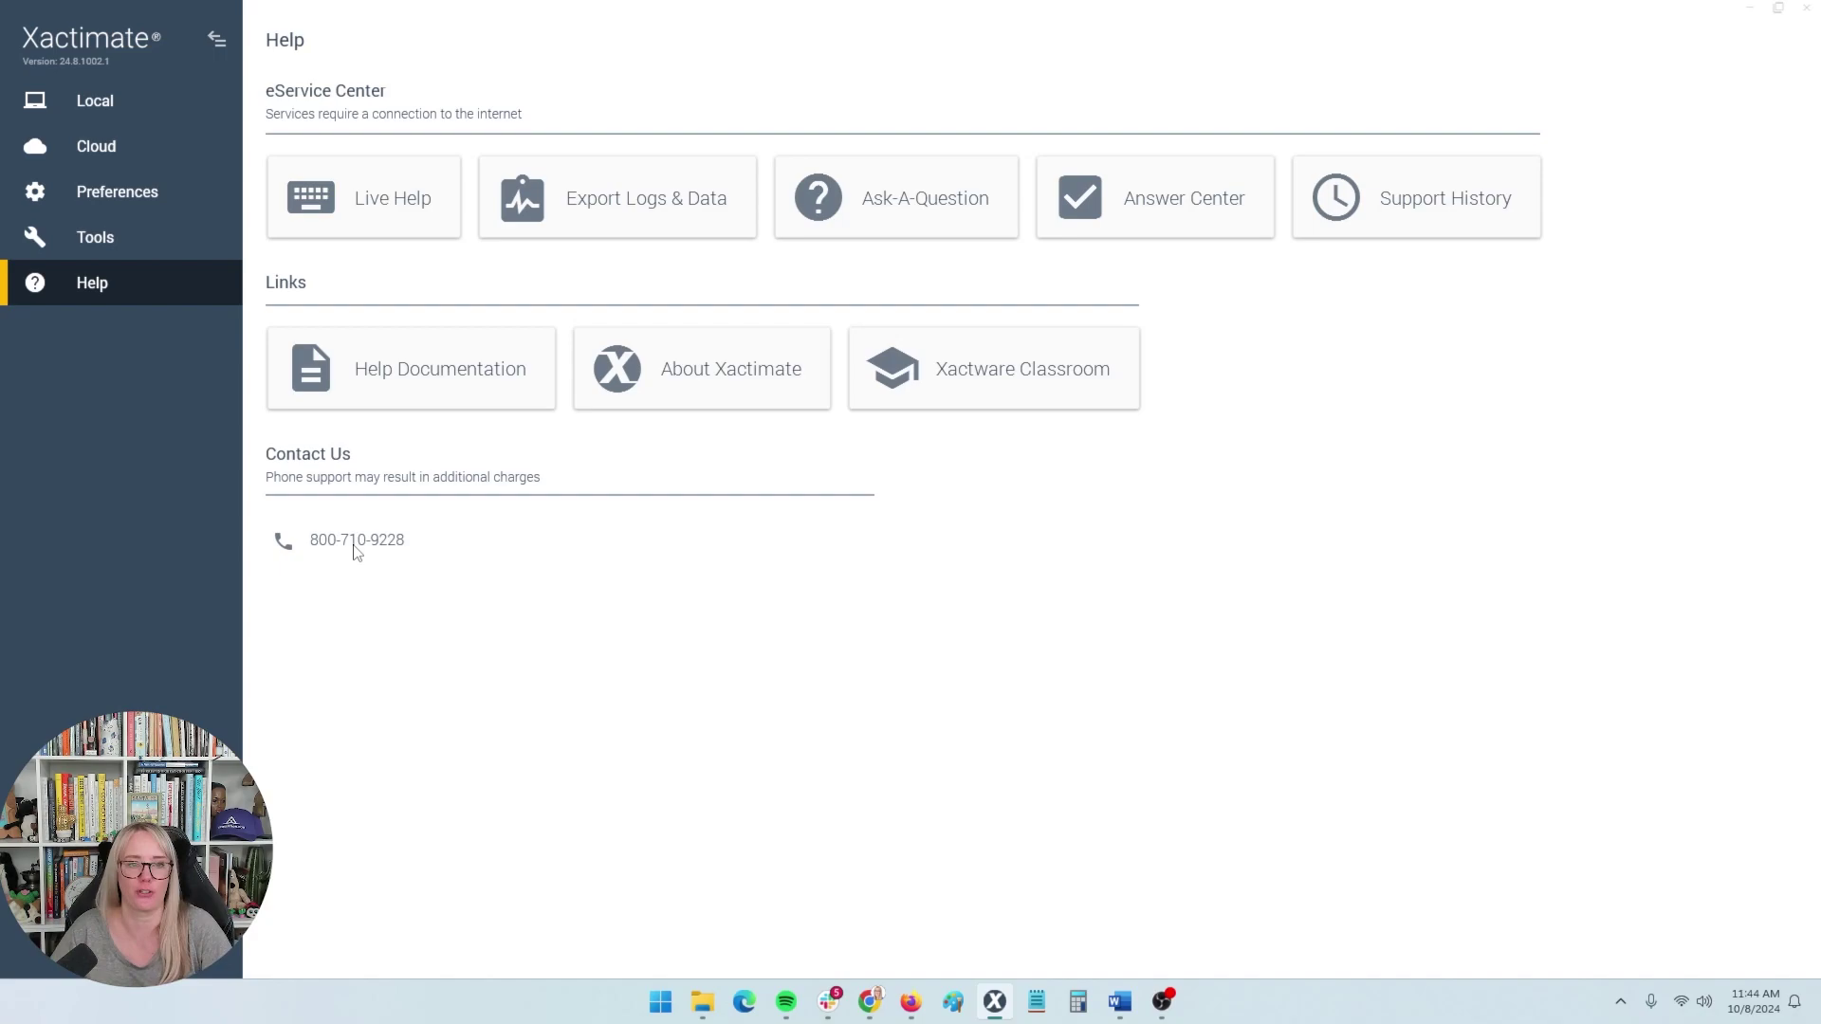
click(406, 216)
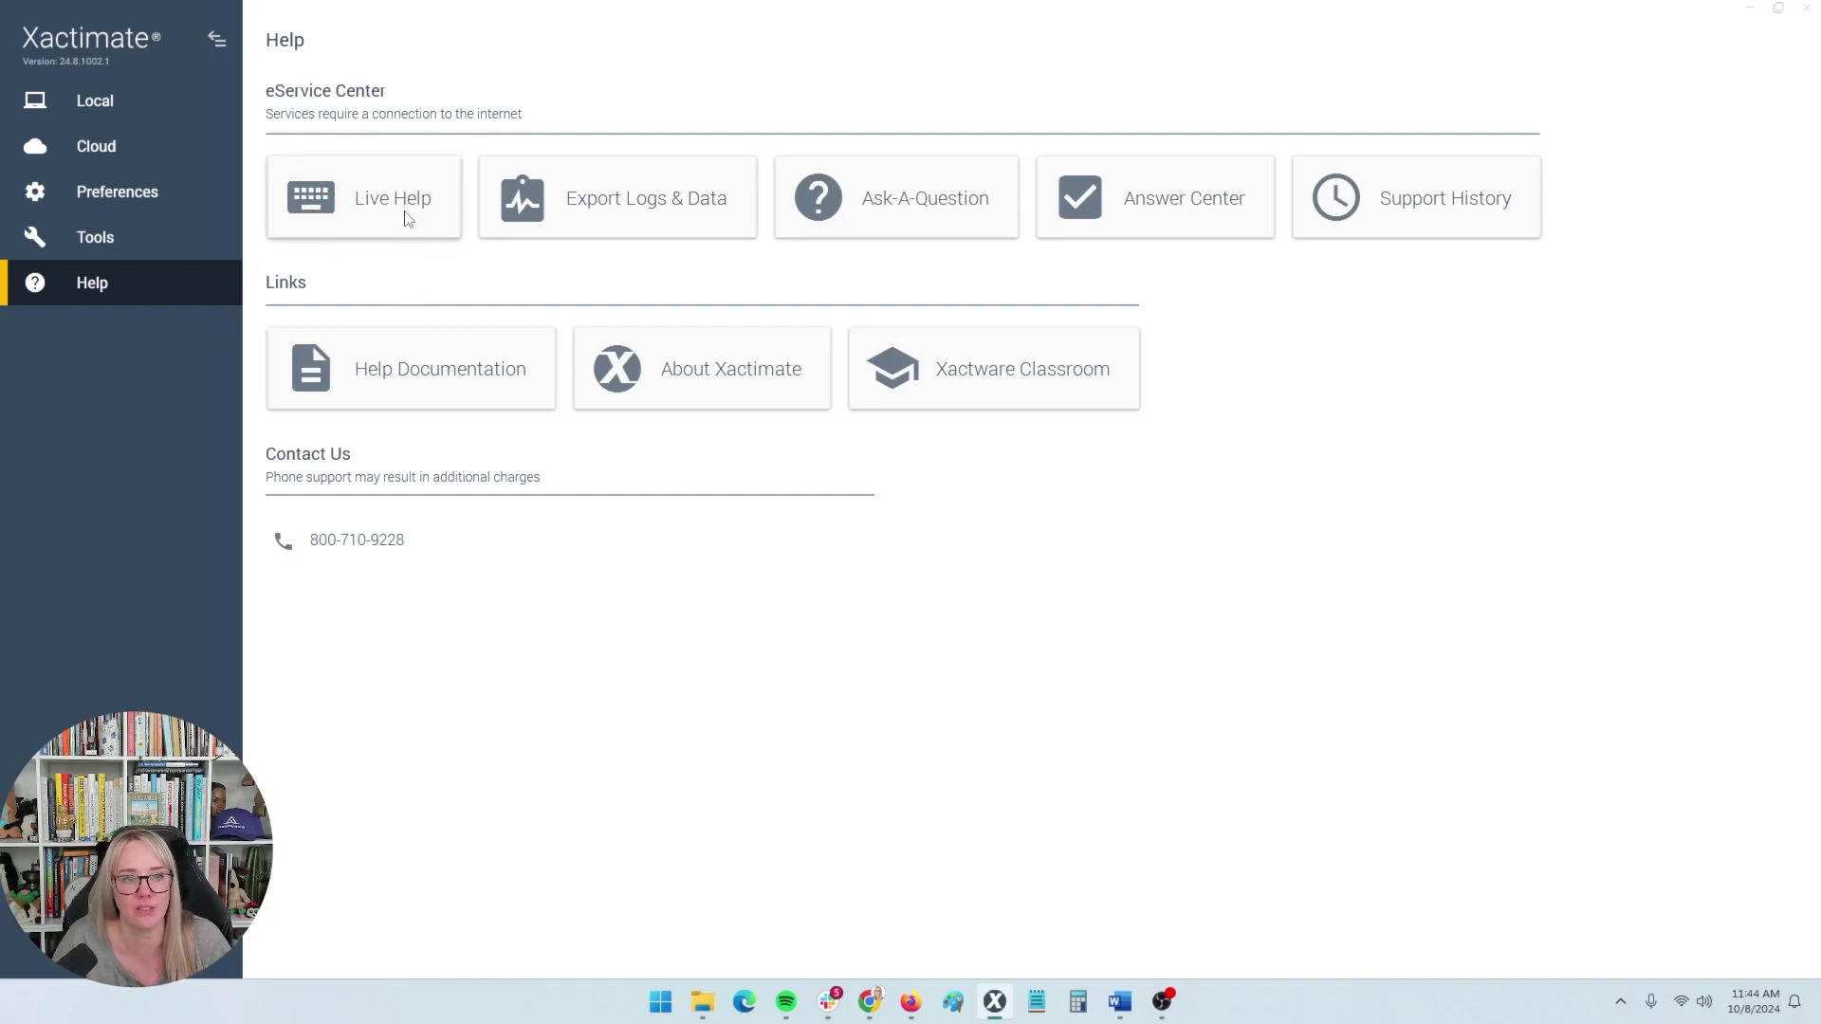
click(398, 550)
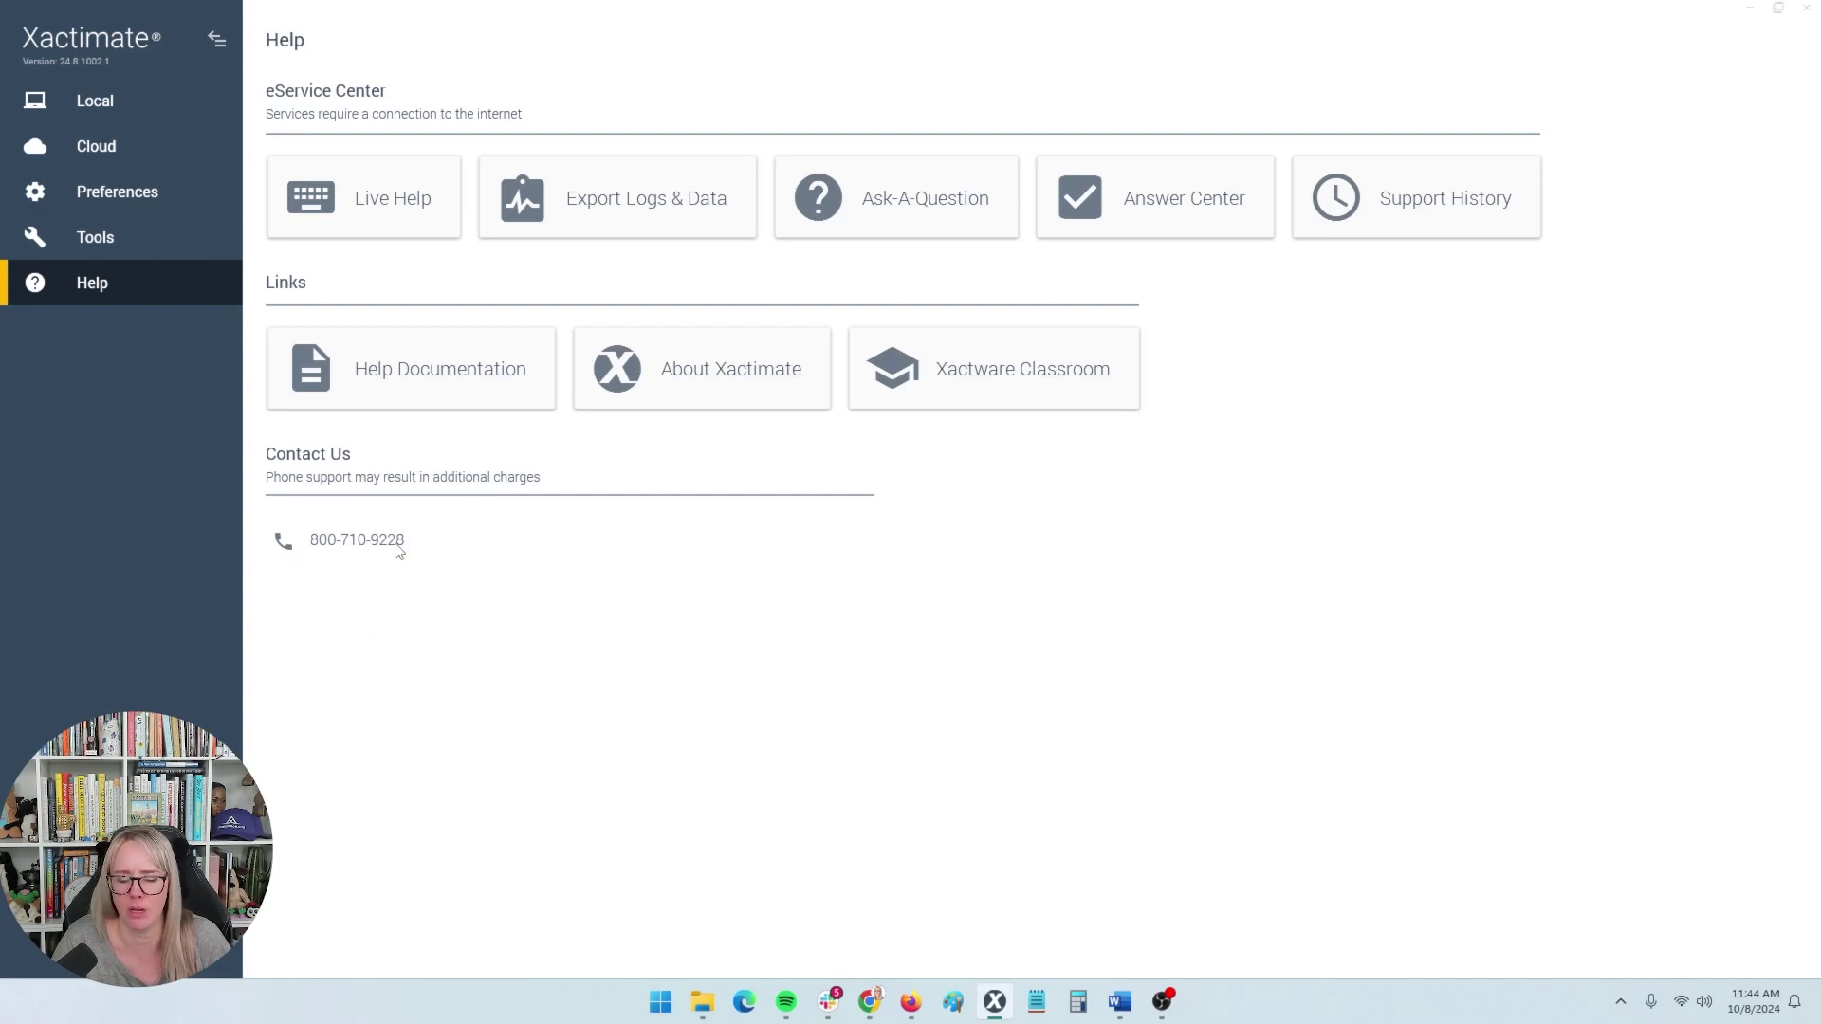
click(396, 550)
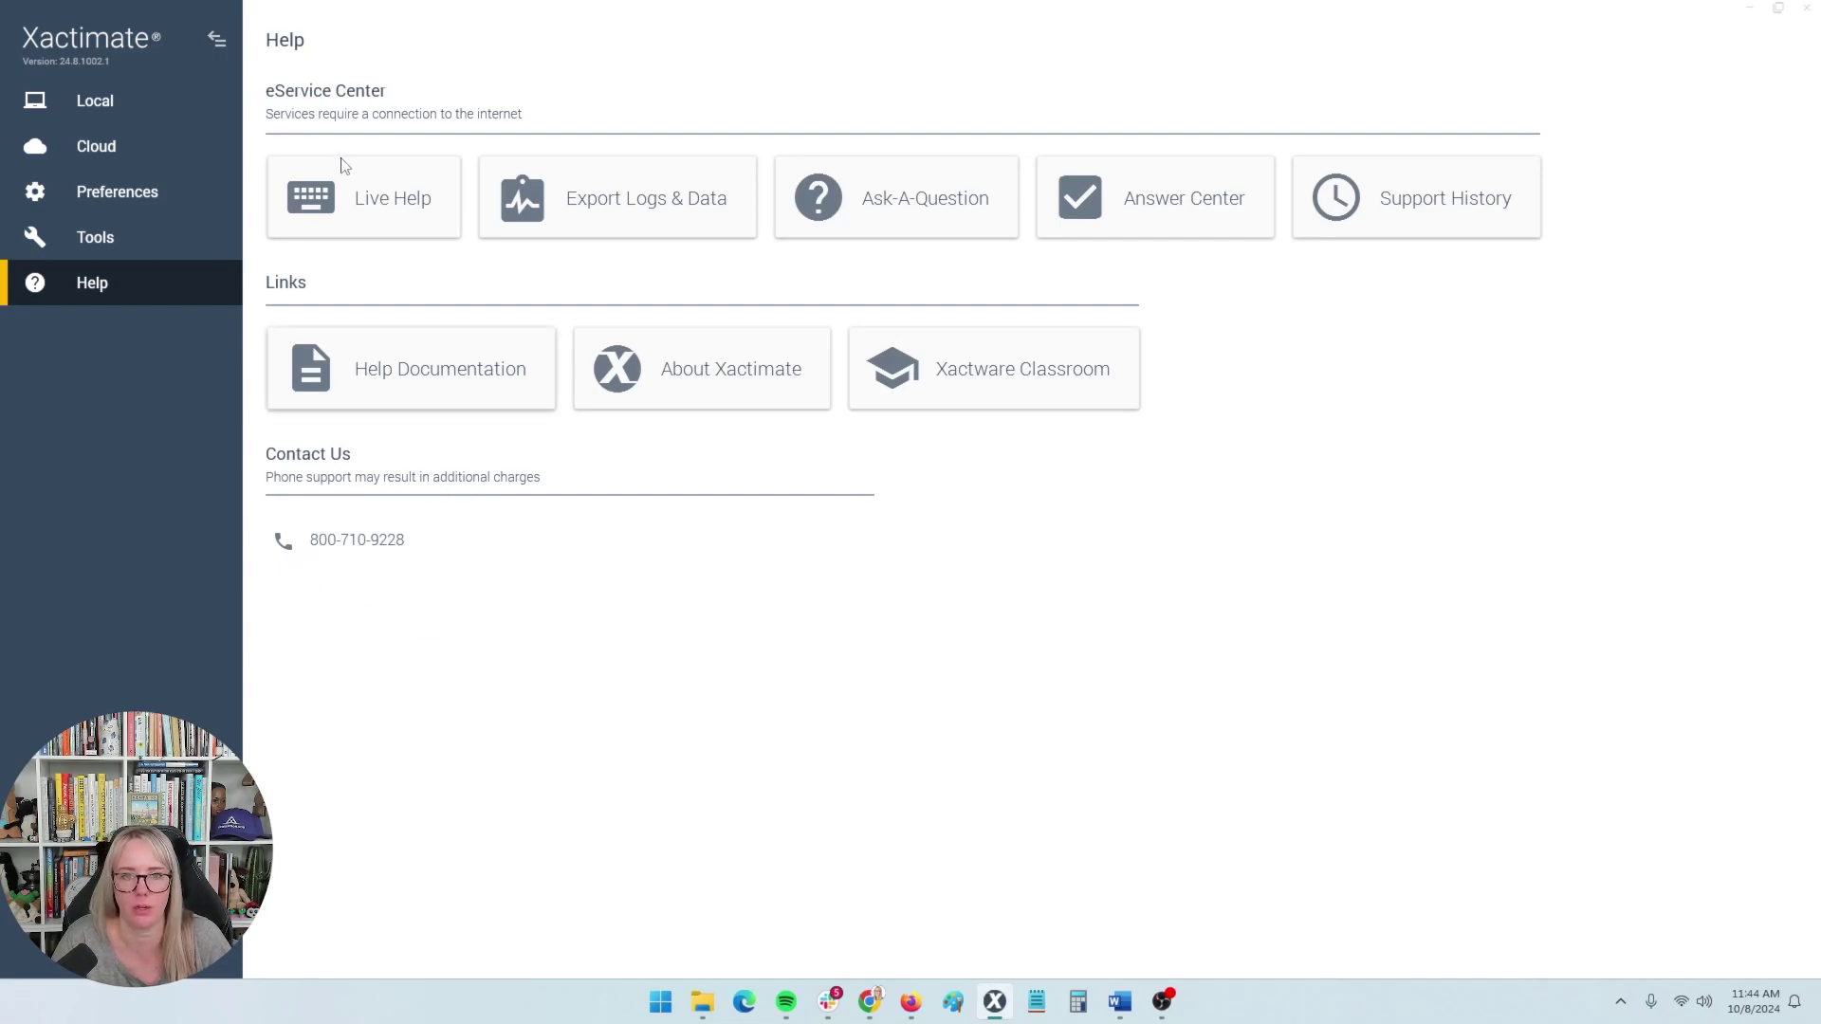
click(349, 198)
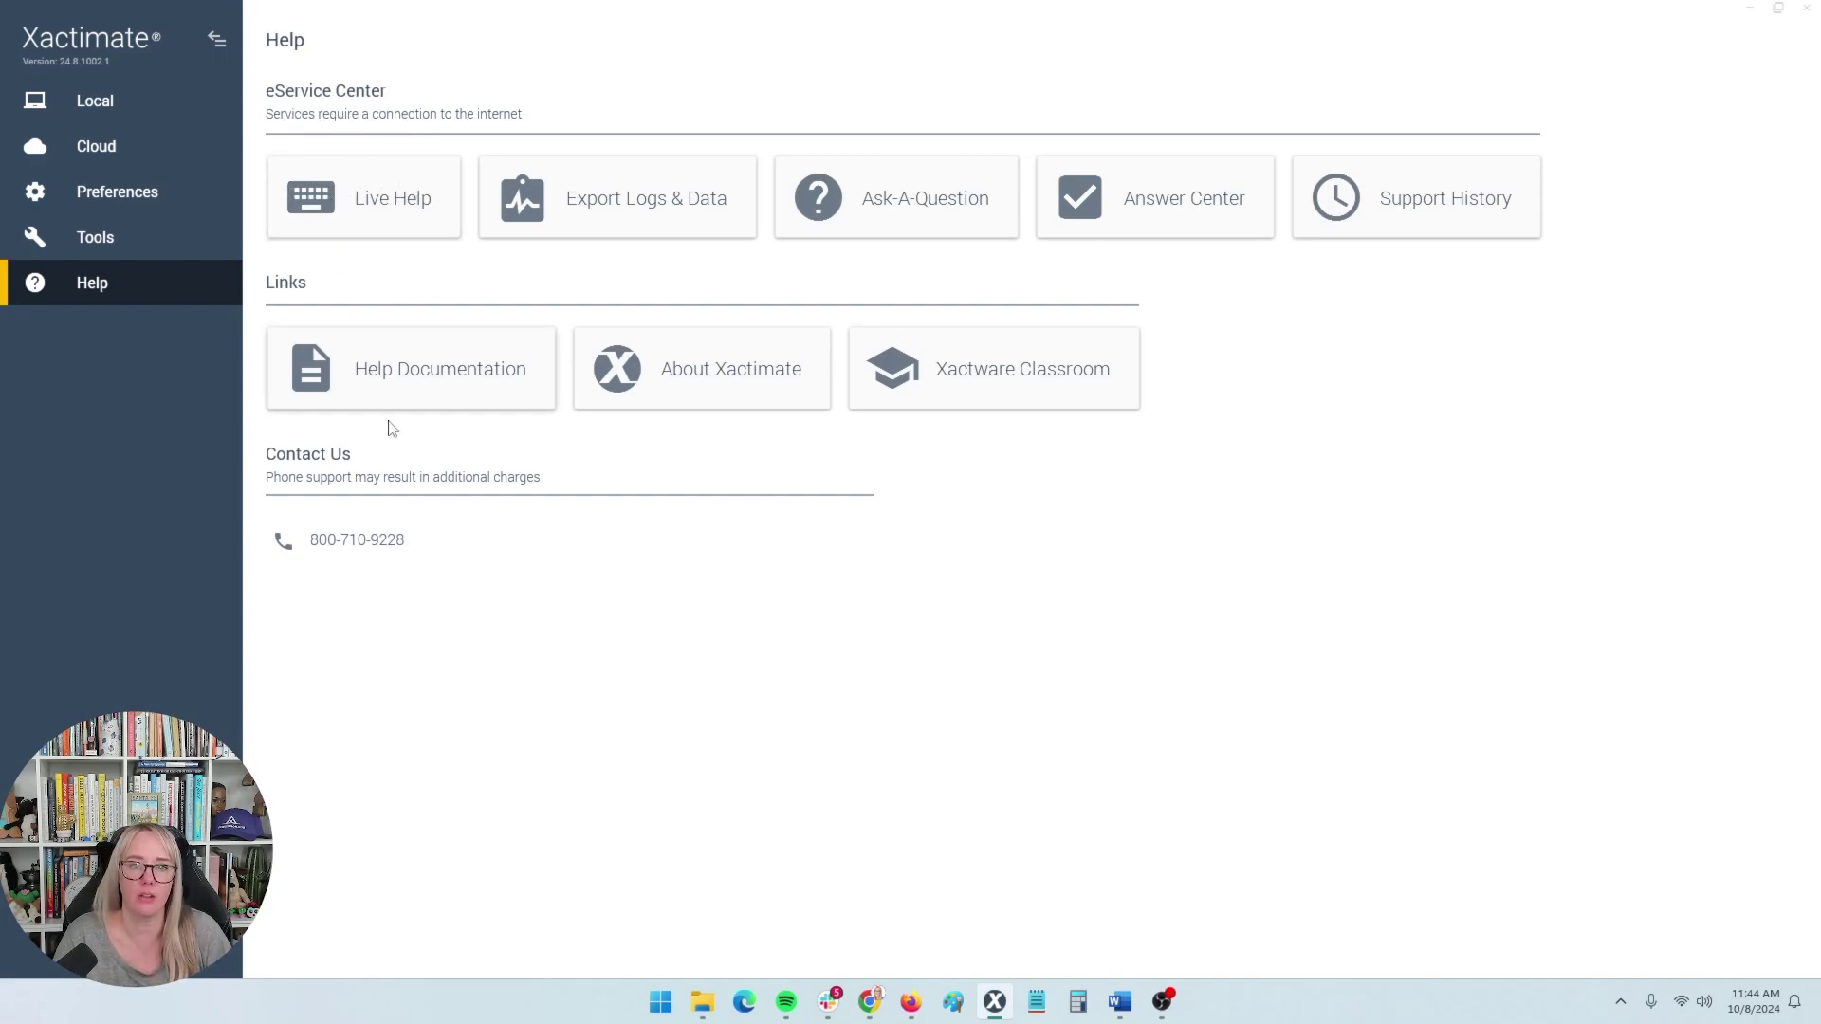
Open the About Xactimate information, highlight the product key code and version number, and close it.
click(669, 395)
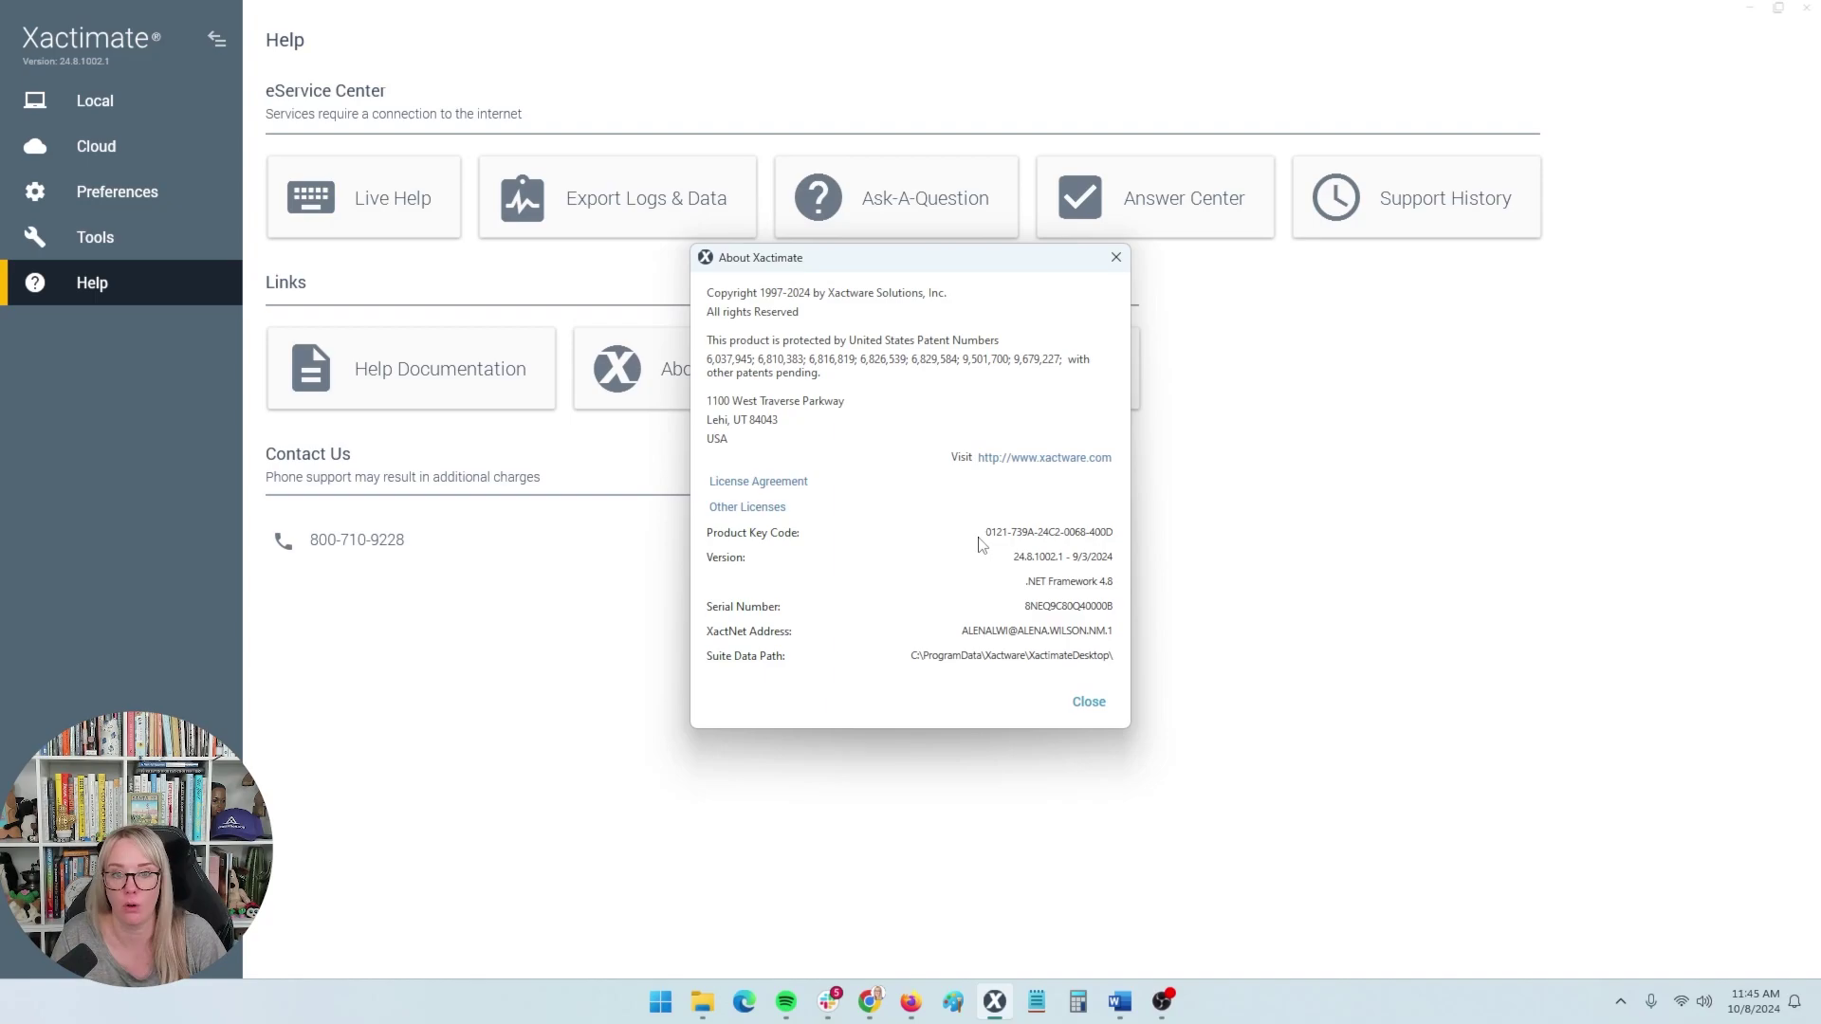
drag(1015, 560, 1134, 573)
click(1044, 556)
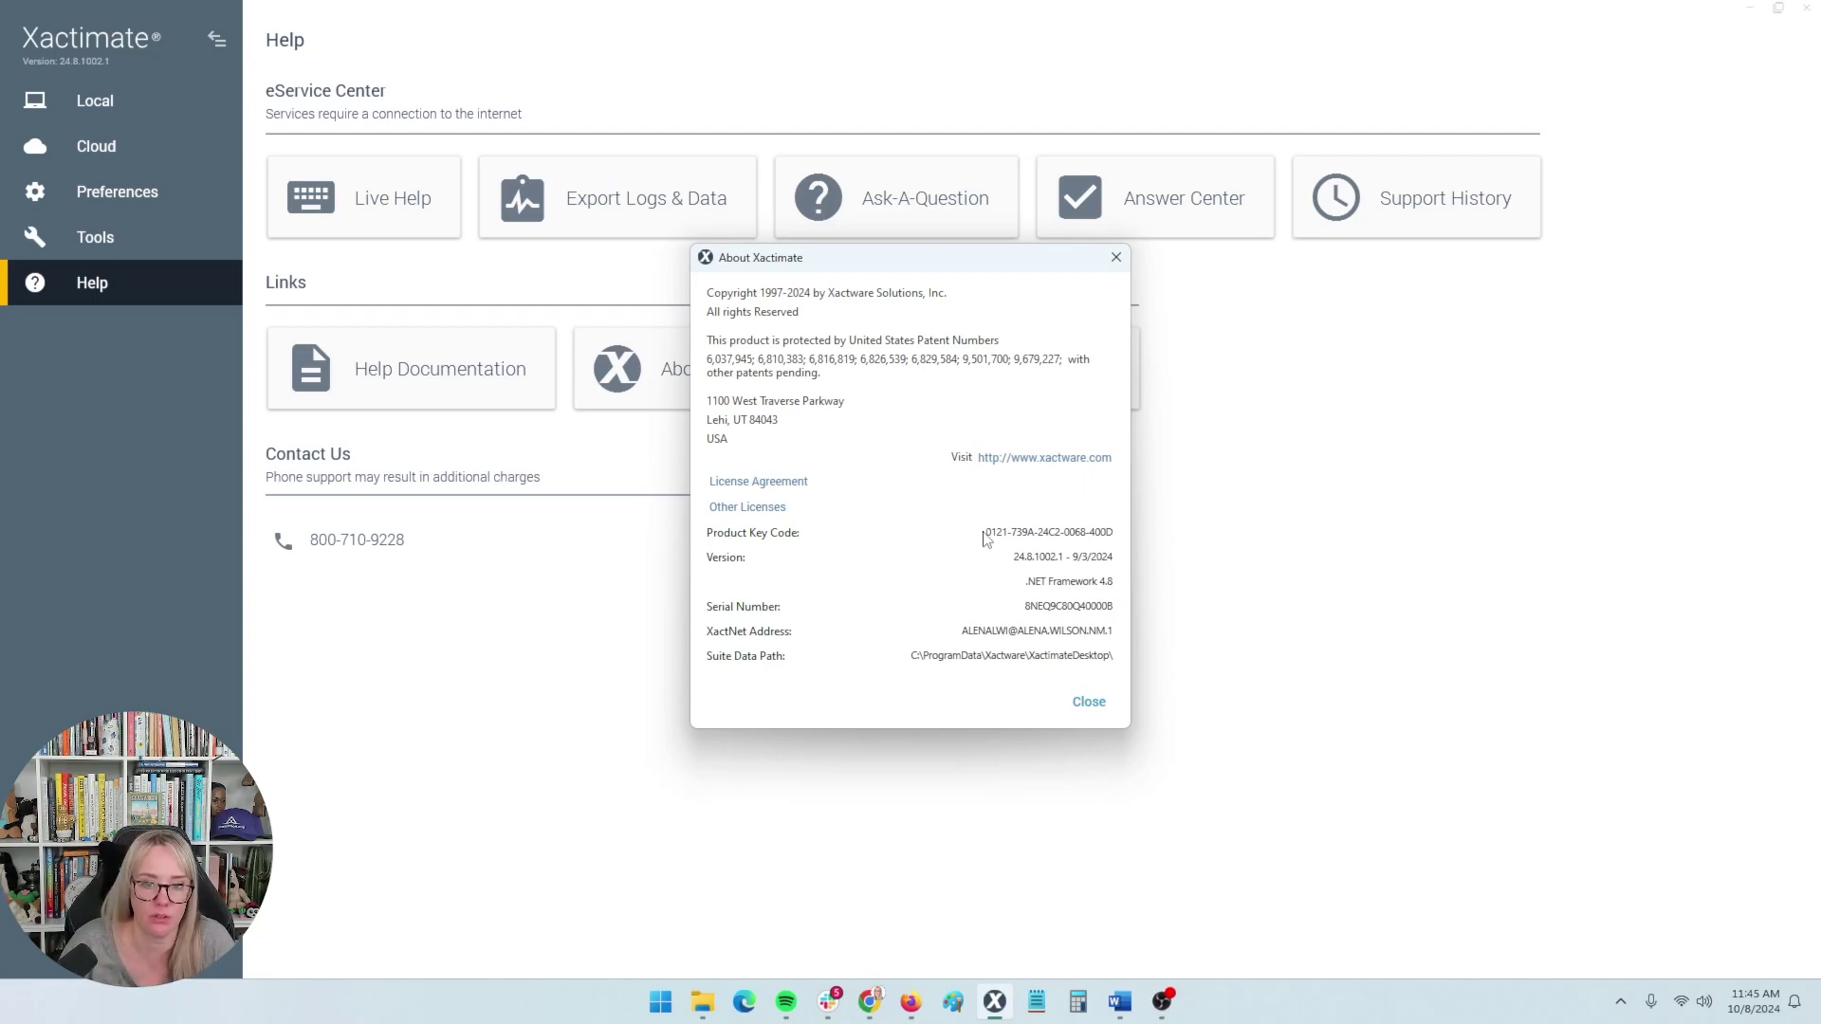
drag(983, 534, 1119, 541)
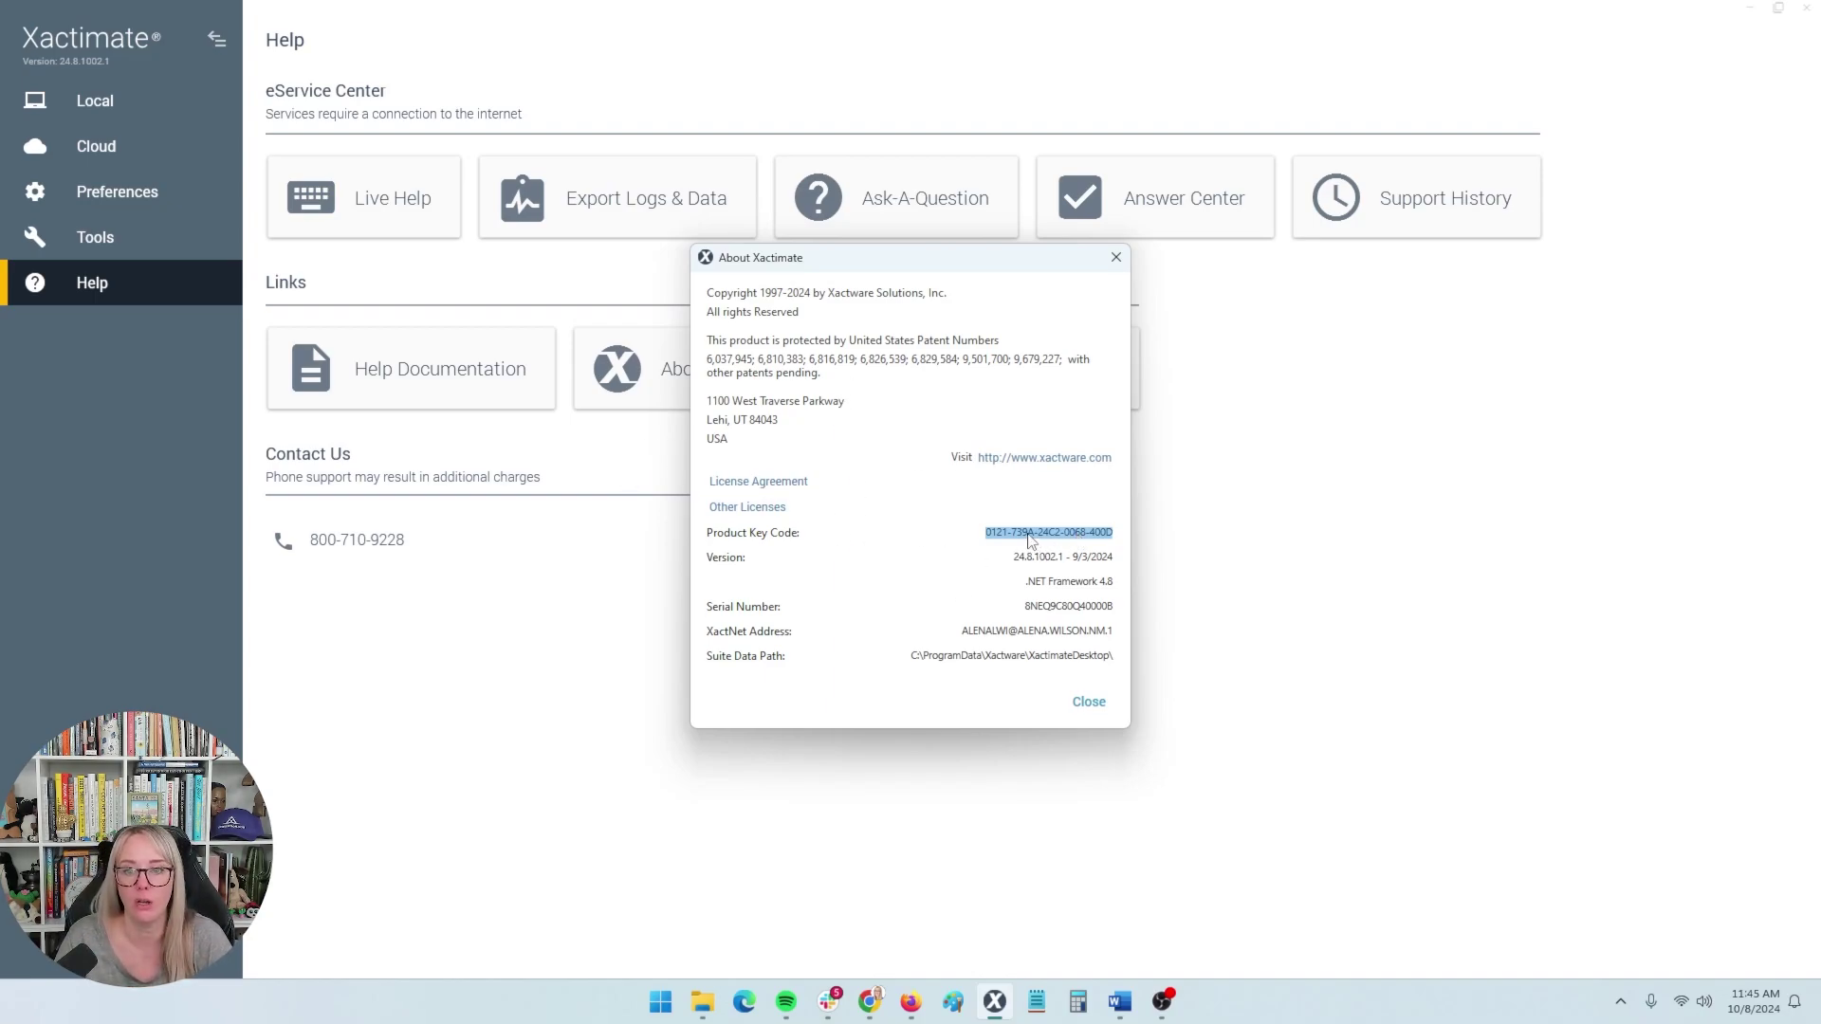
click(1047, 565)
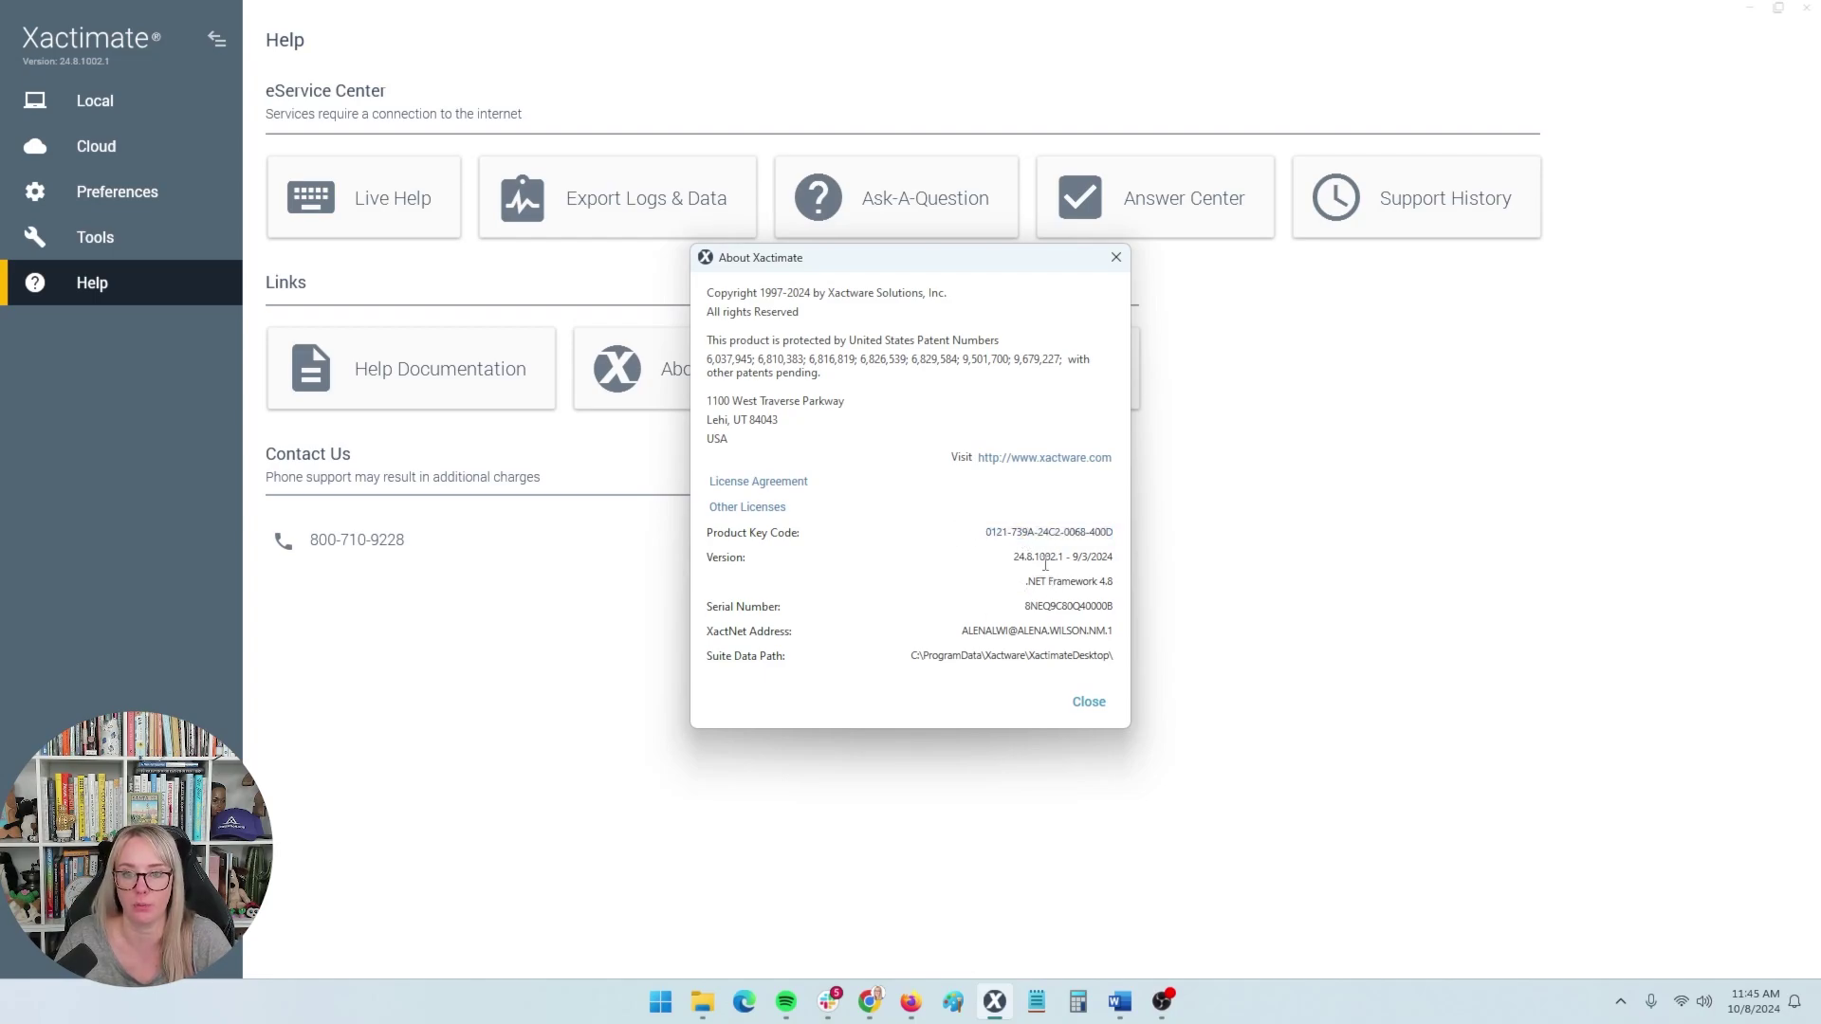
drag(1054, 559, 1007, 562)
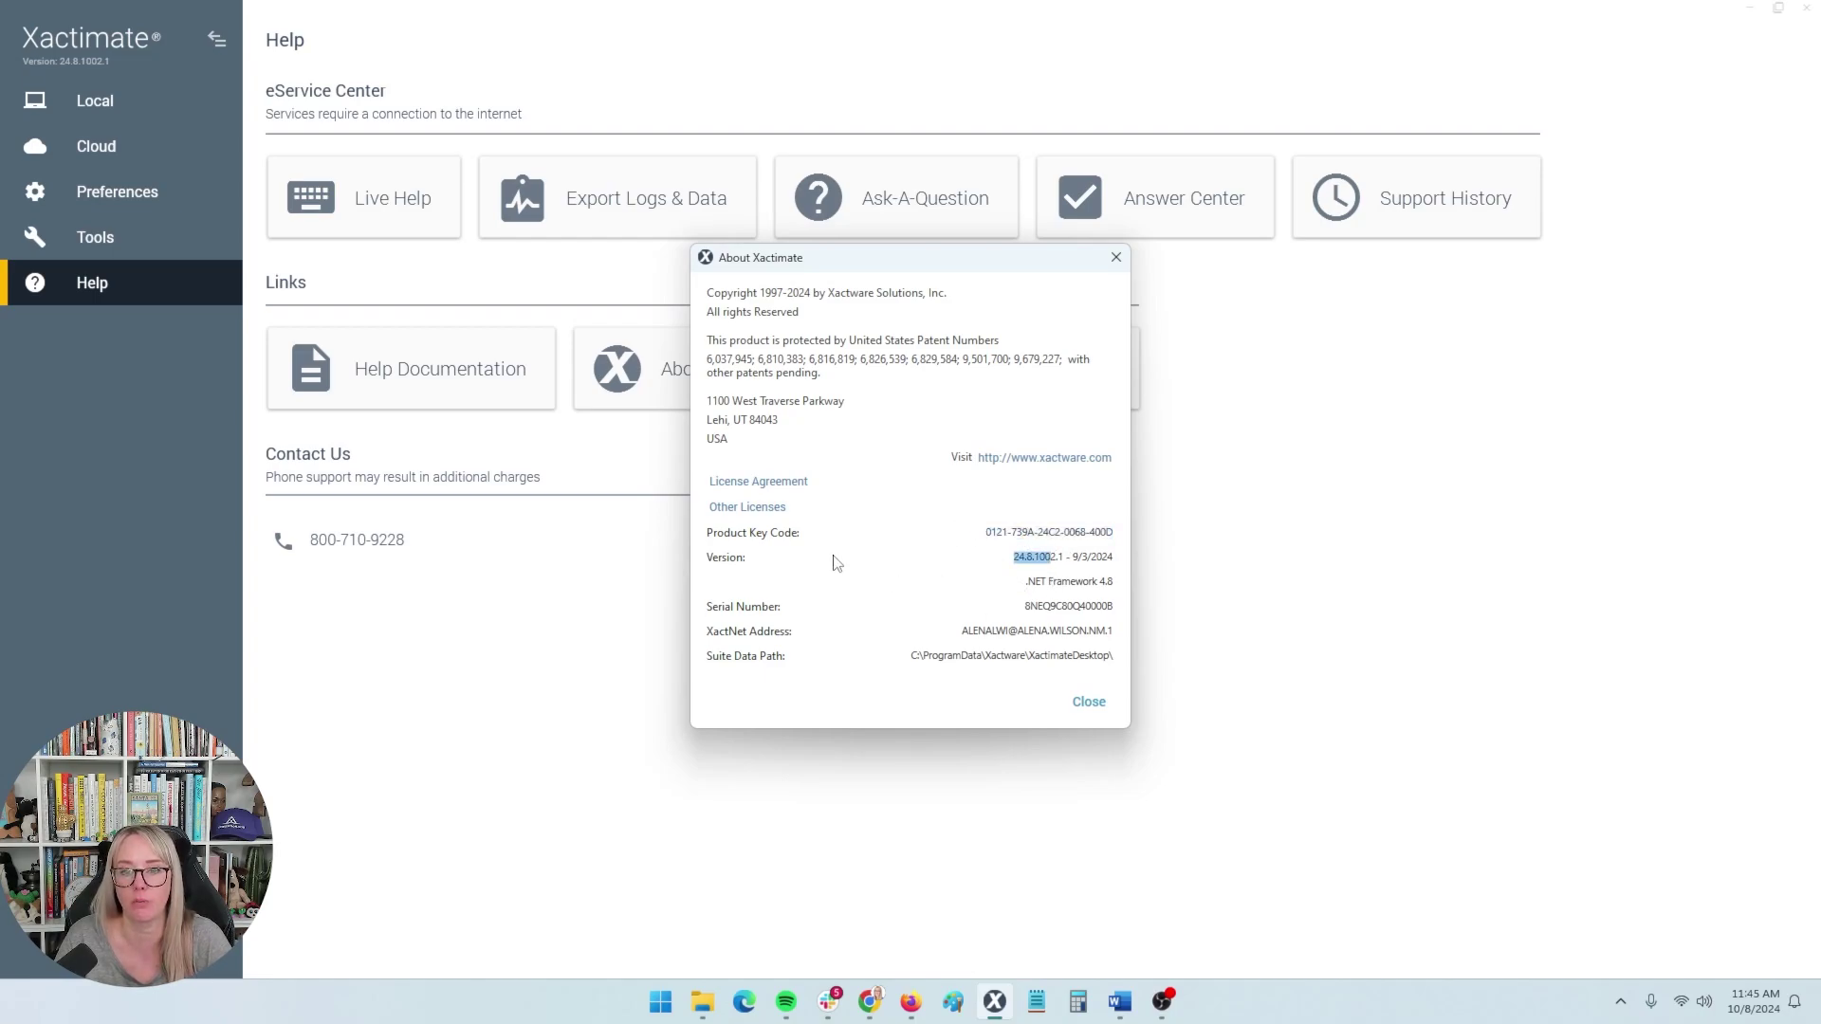
click(1084, 705)
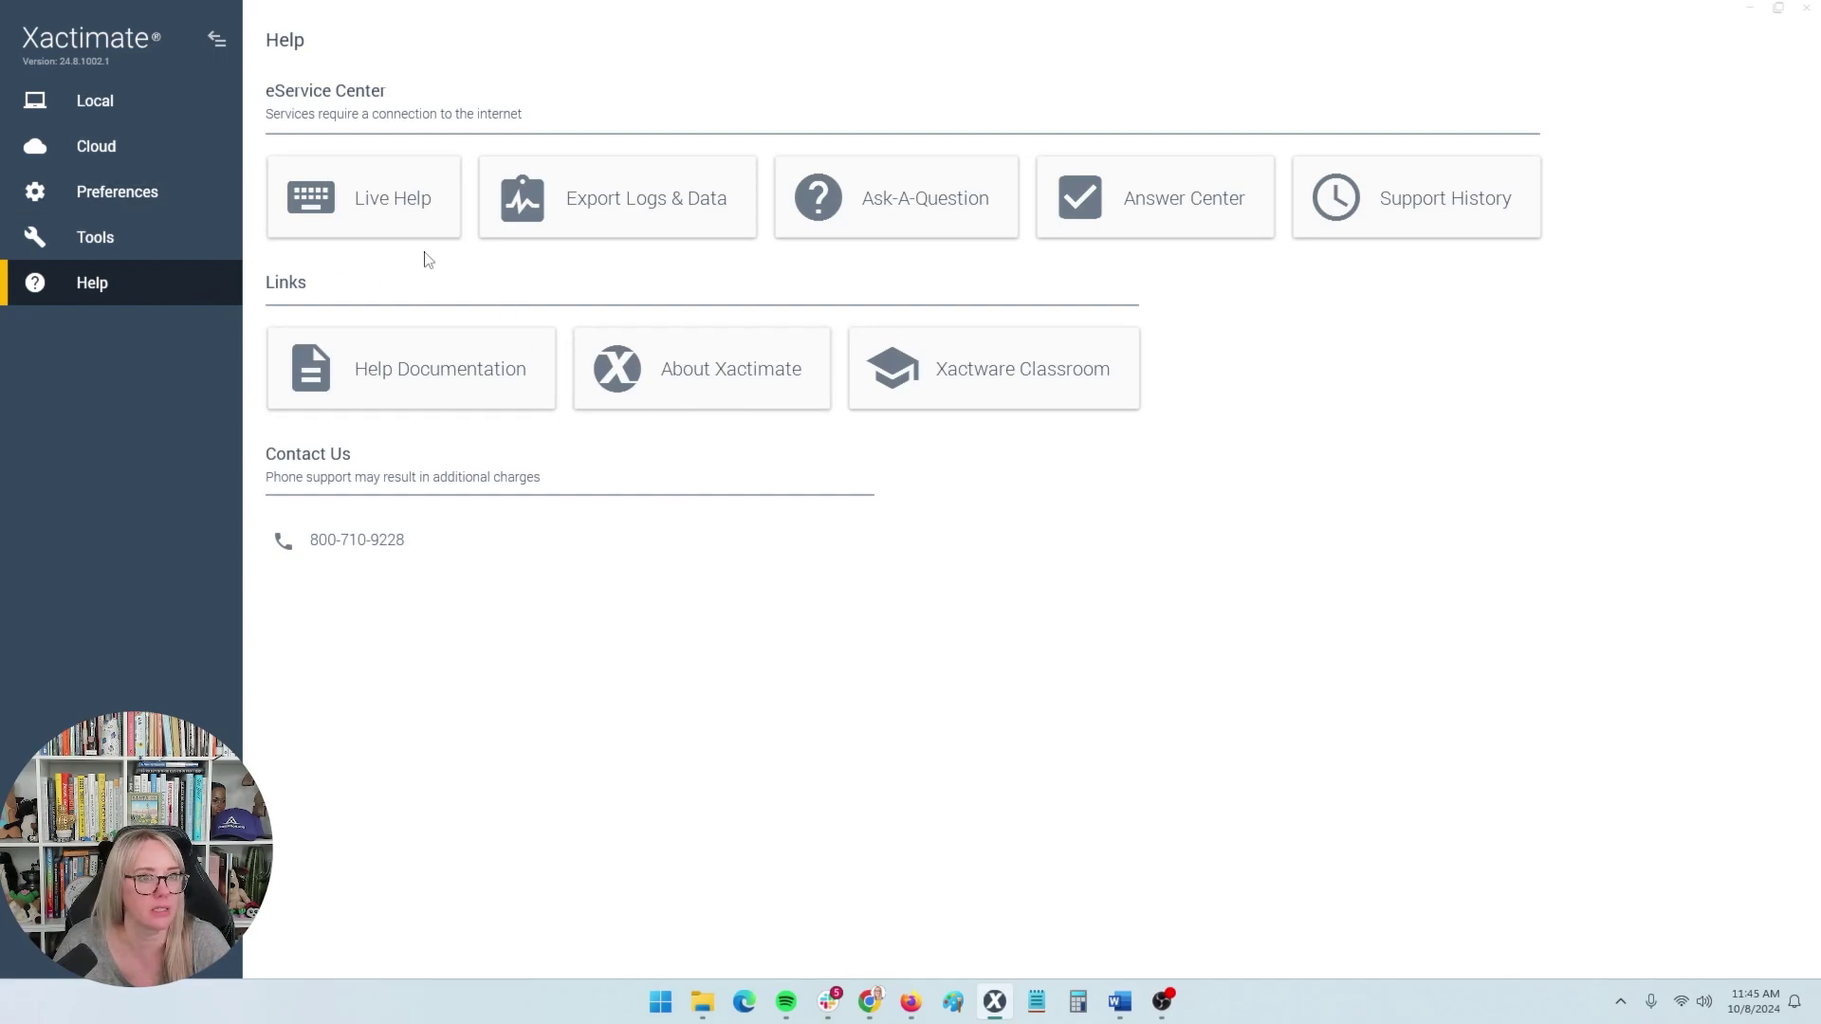
Switch to Xactimate online in the browser and try to open the most recently modified checked-out project, cancelling without breaking its lock.
click(150, 105)
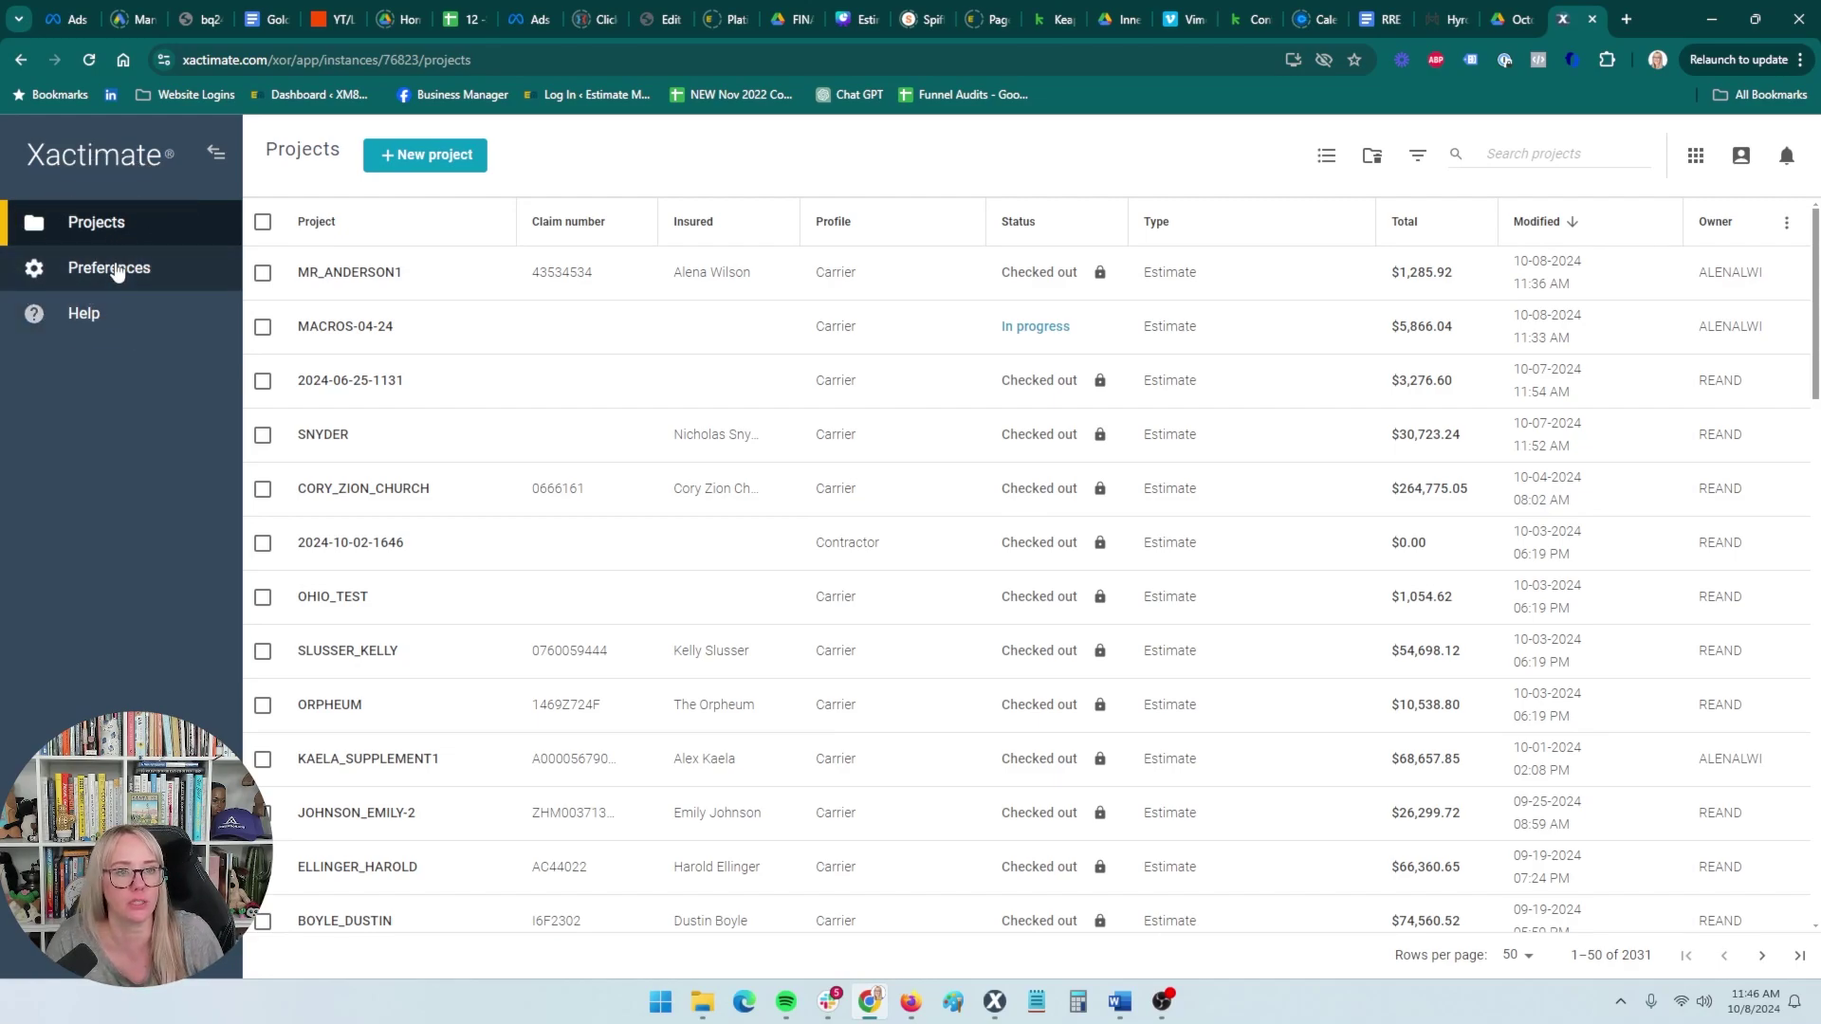
double_click(368, 275)
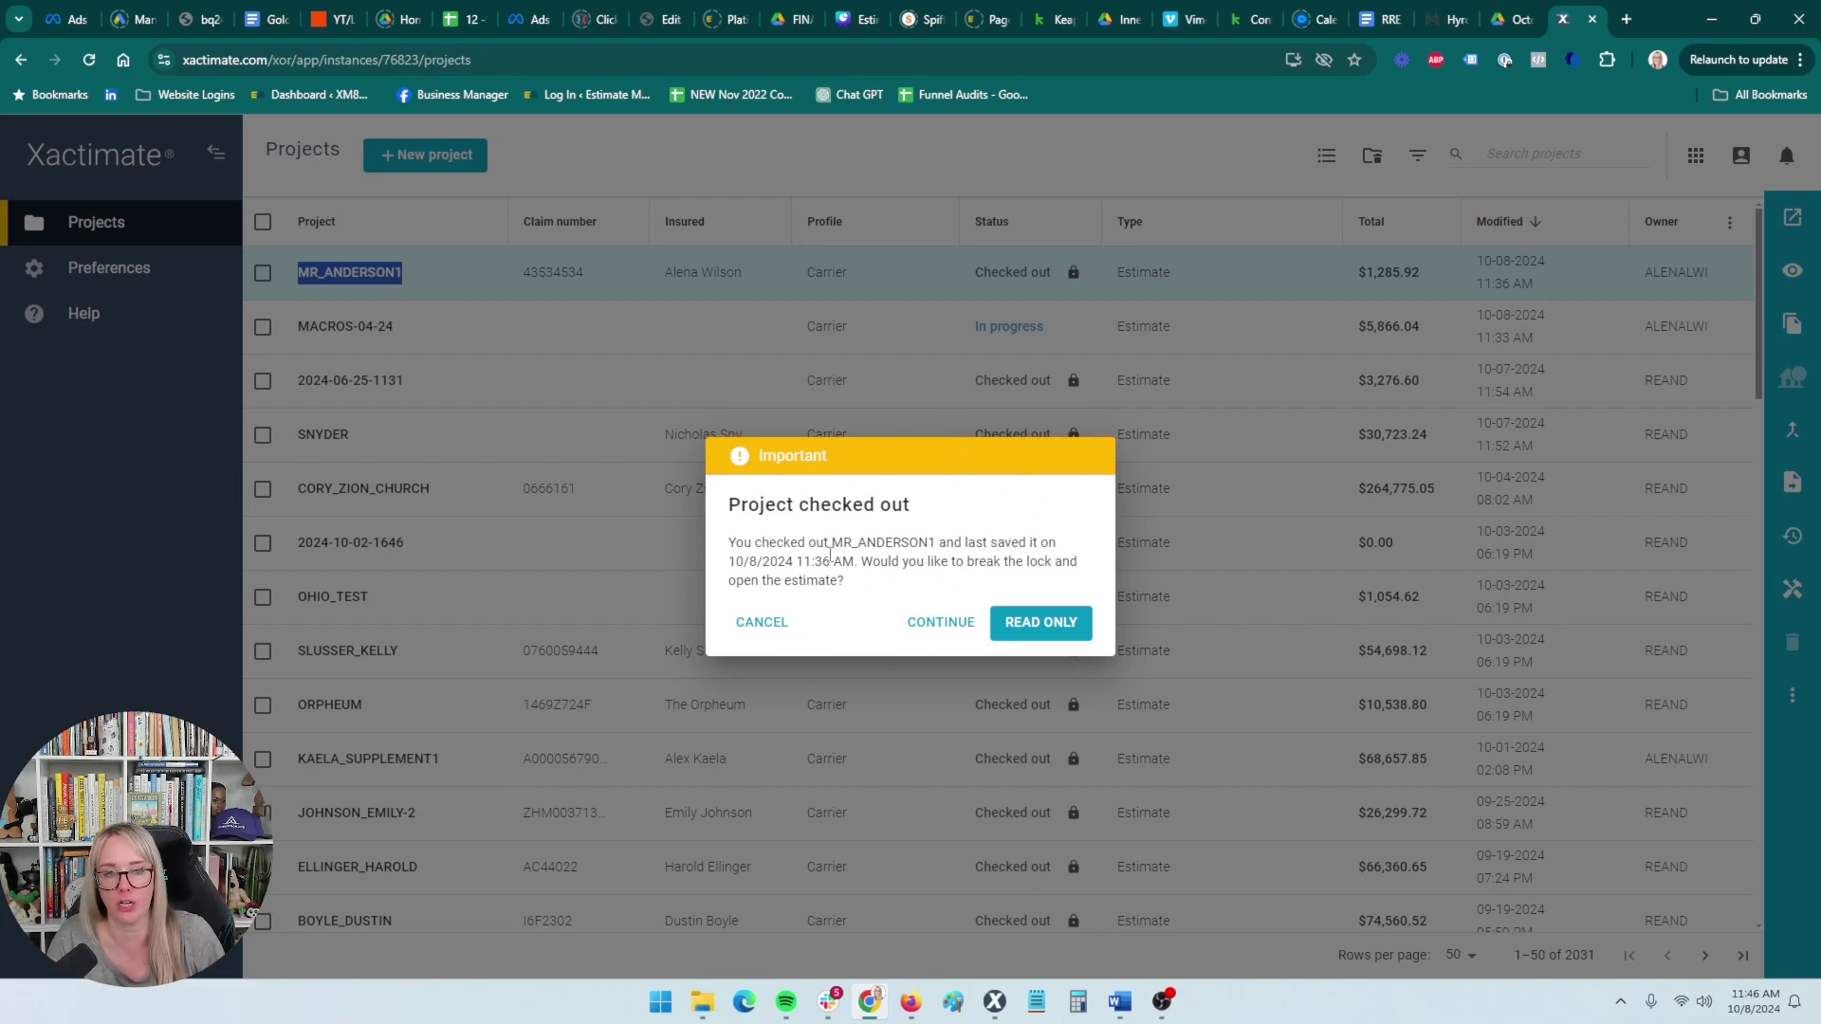
click(762, 623)
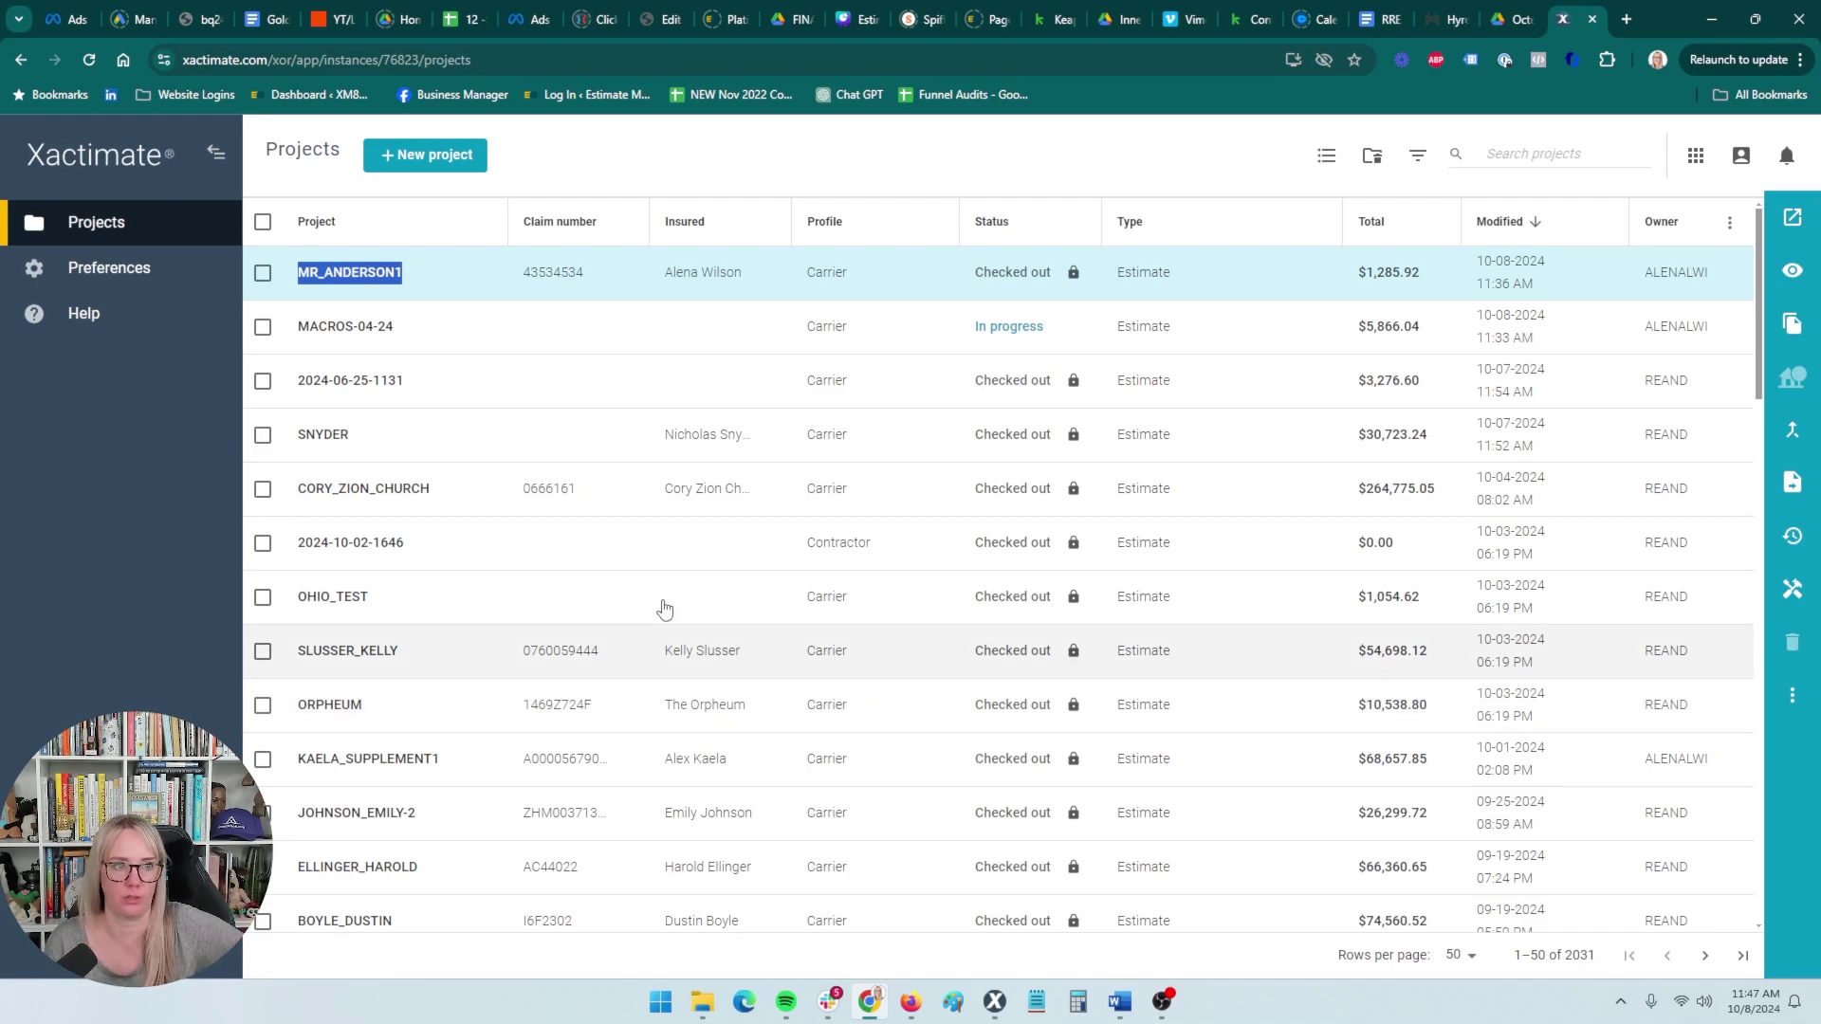
Open the Xactimate online preferences and compare their single-page Profile layout with the separate preference categories in Xactimate desktop.
click(142, 275)
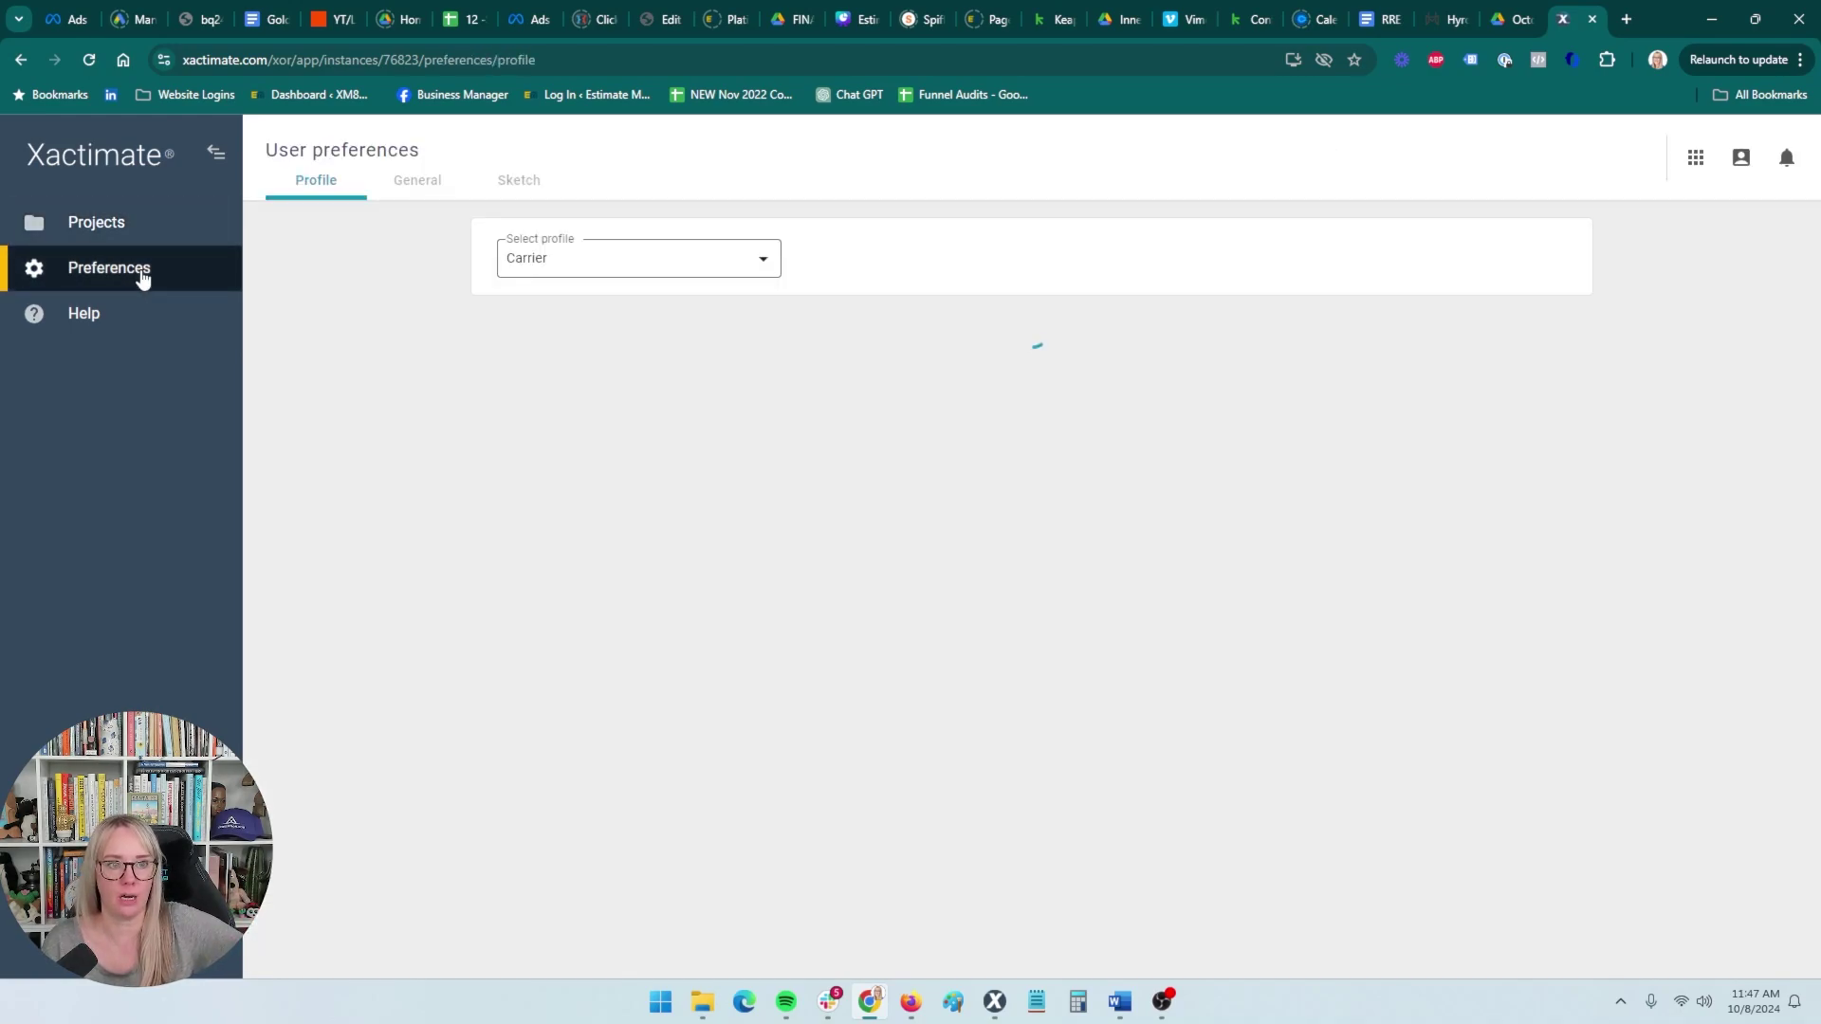
scroll(995, 456, down, 13)
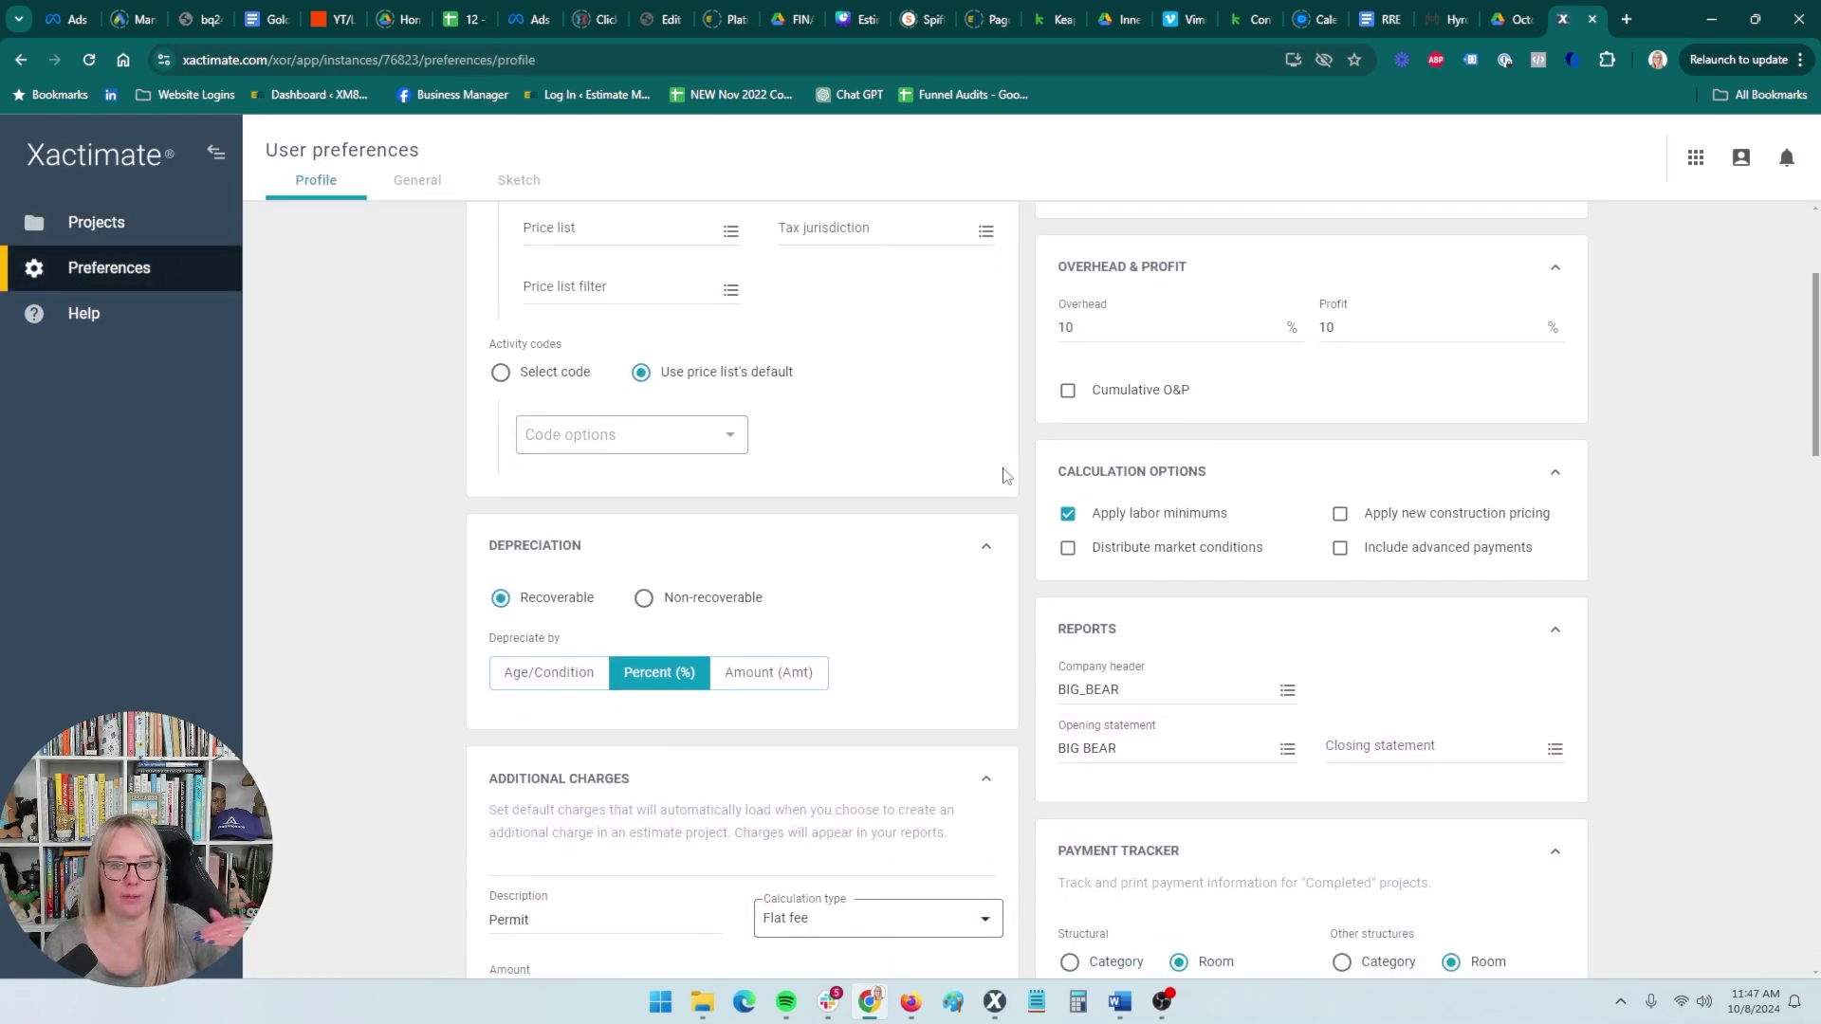
click(994, 1002)
click(161, 198)
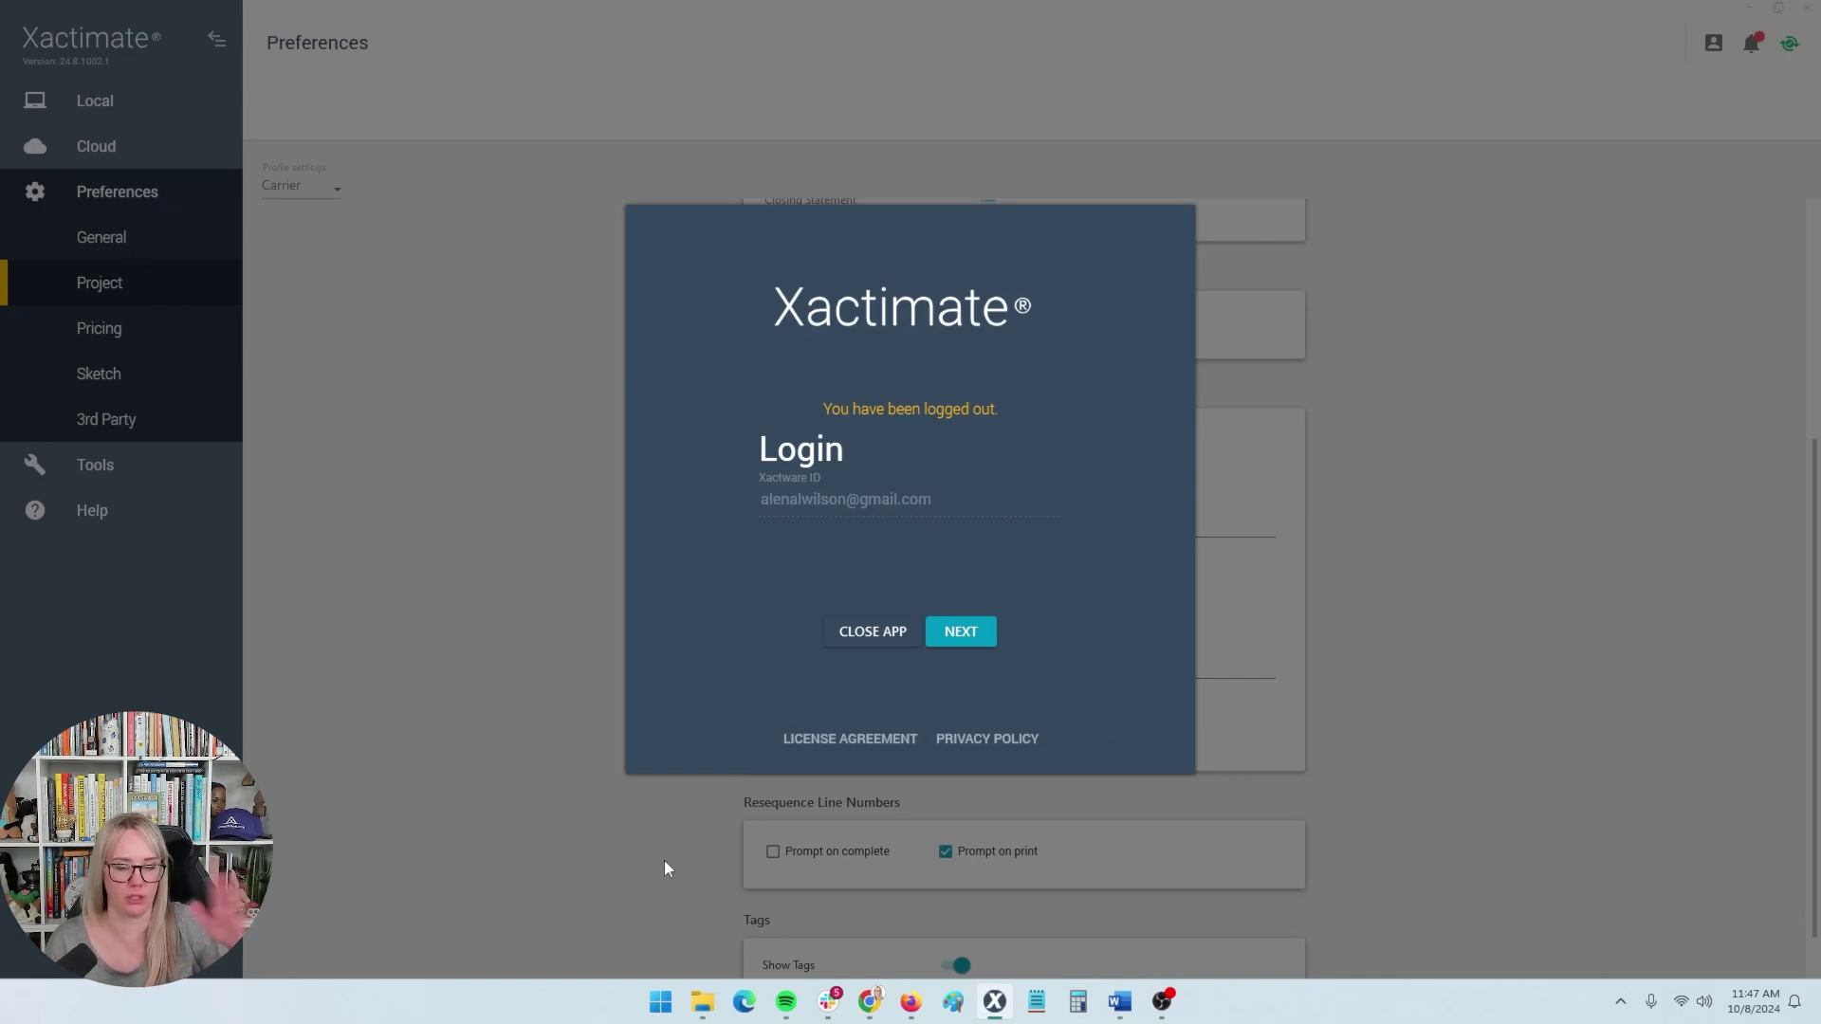
click(870, 1009)
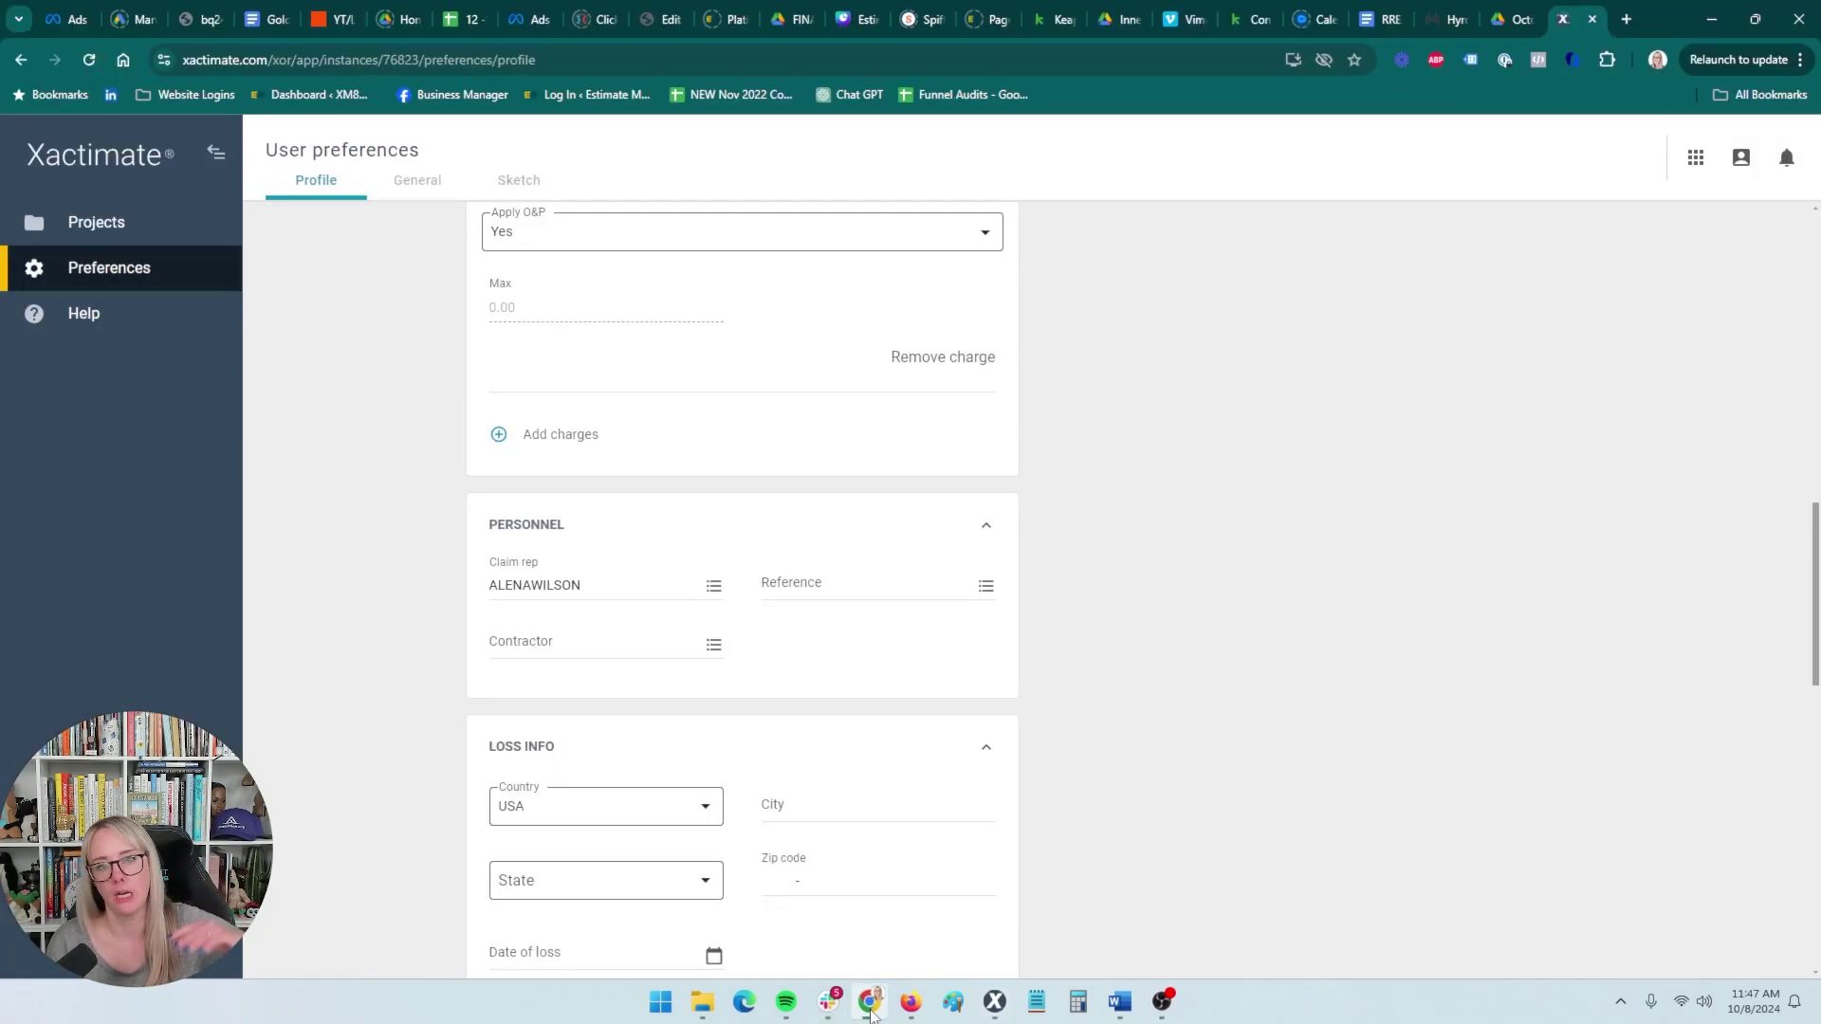
click(869, 1011)
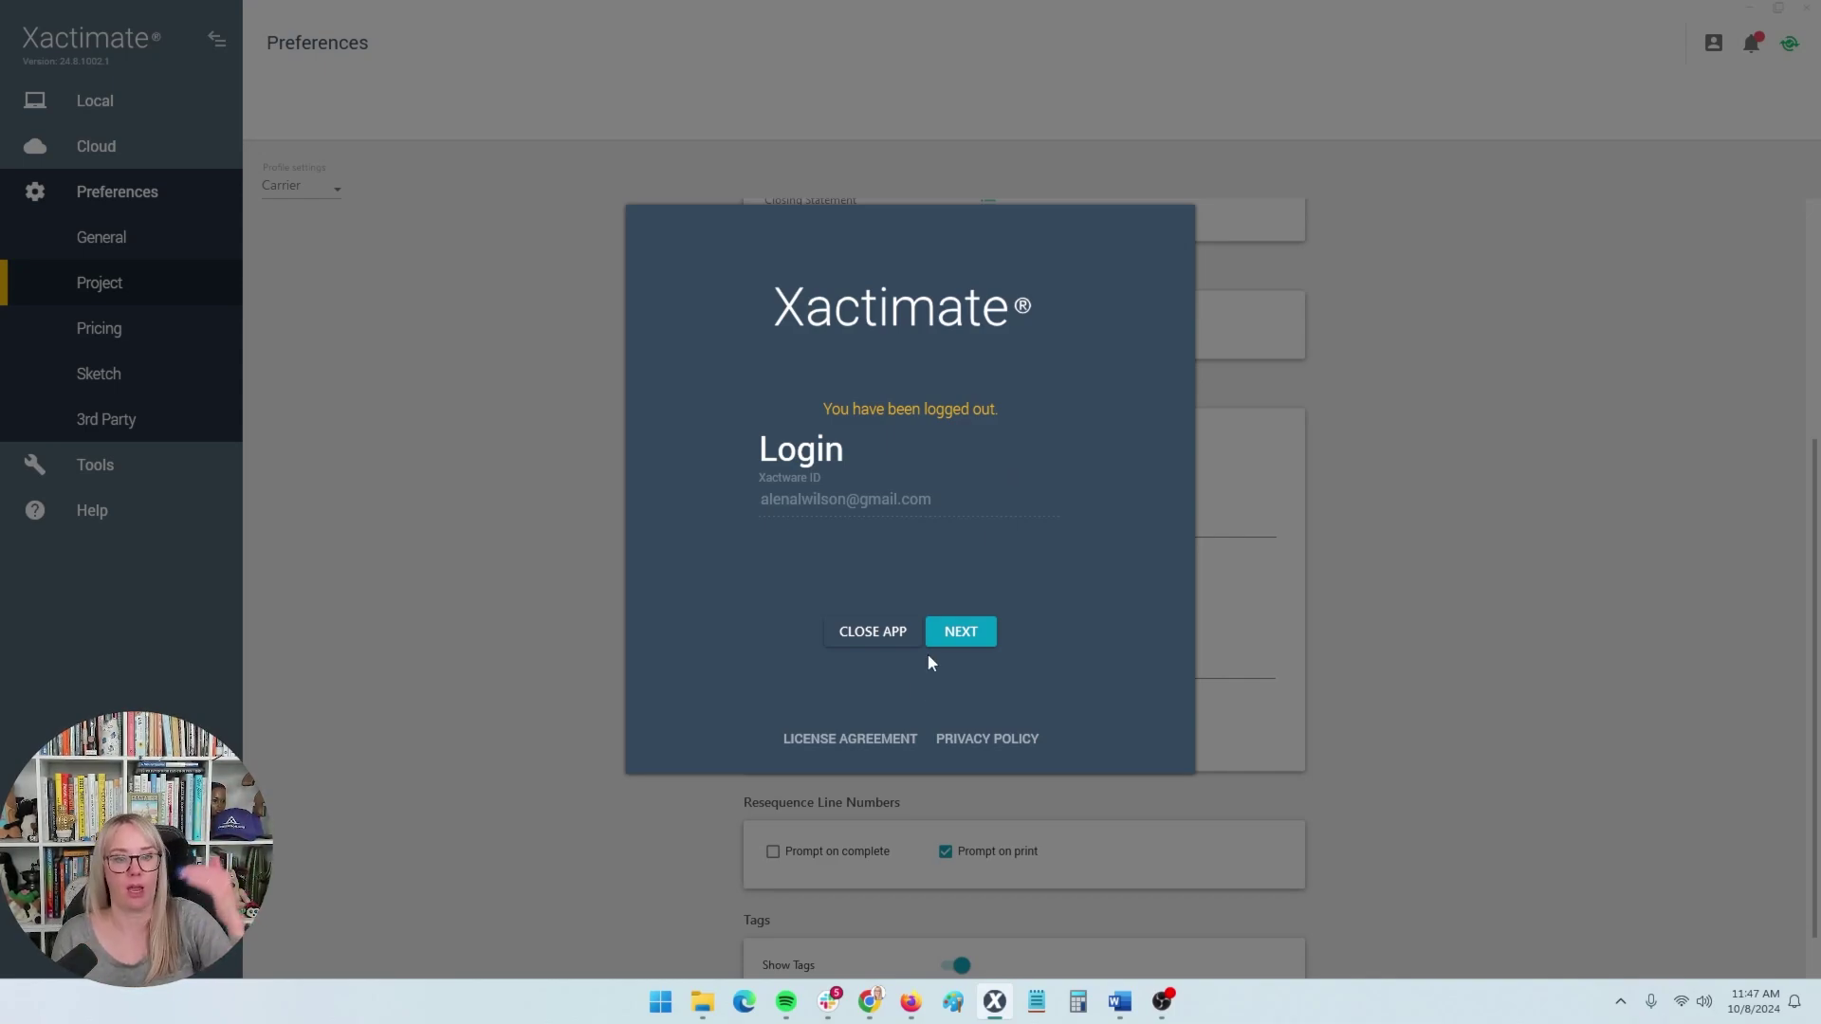
click(868, 1009)
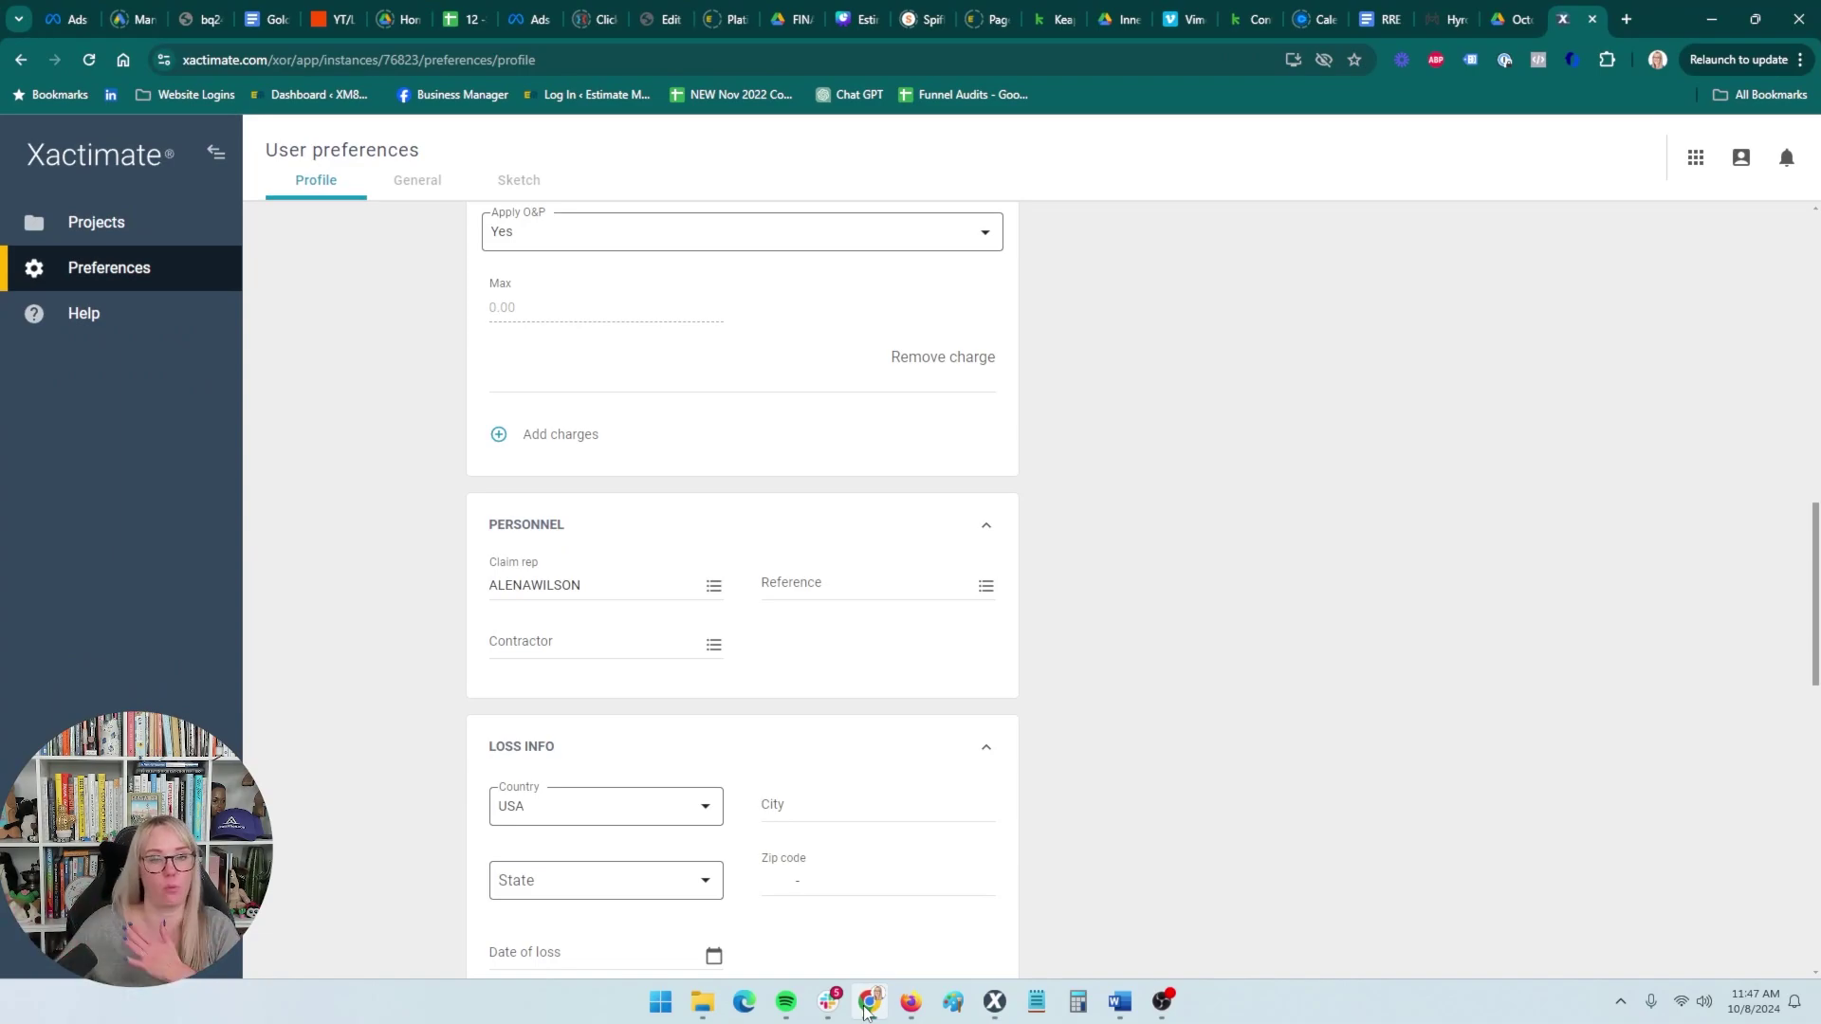
click(994, 1002)
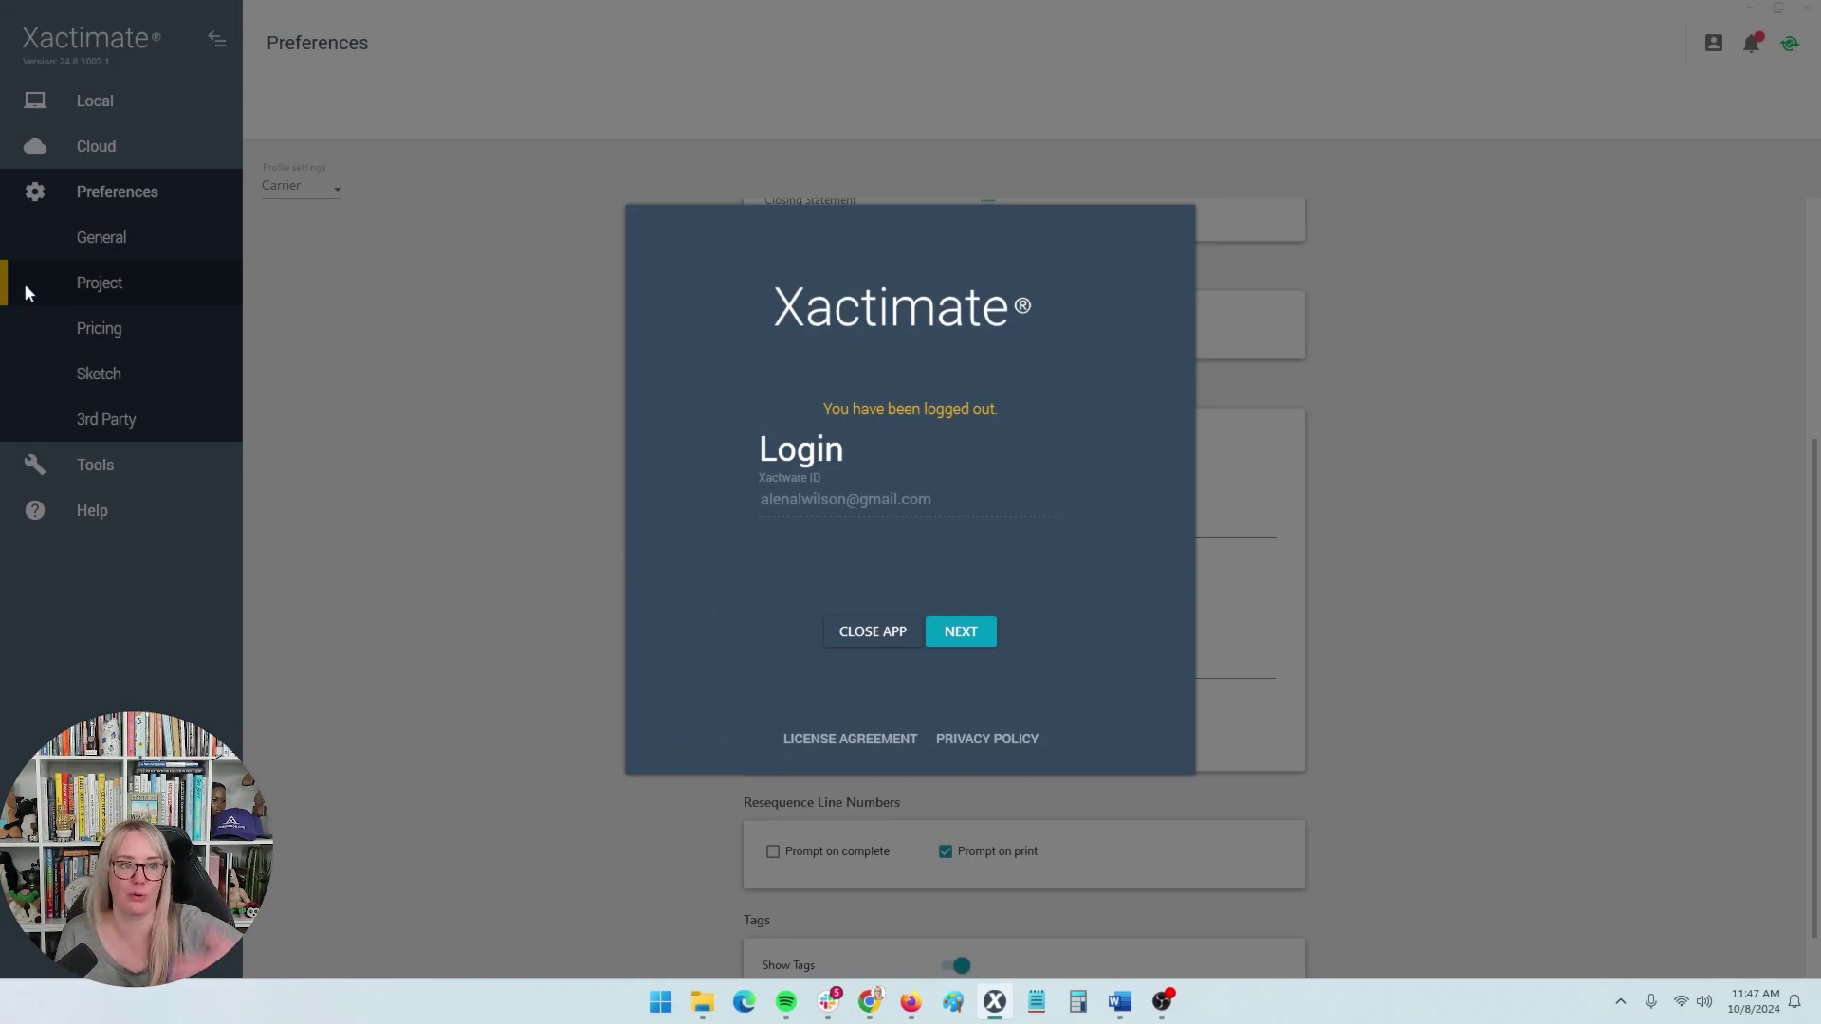
click(867, 1007)
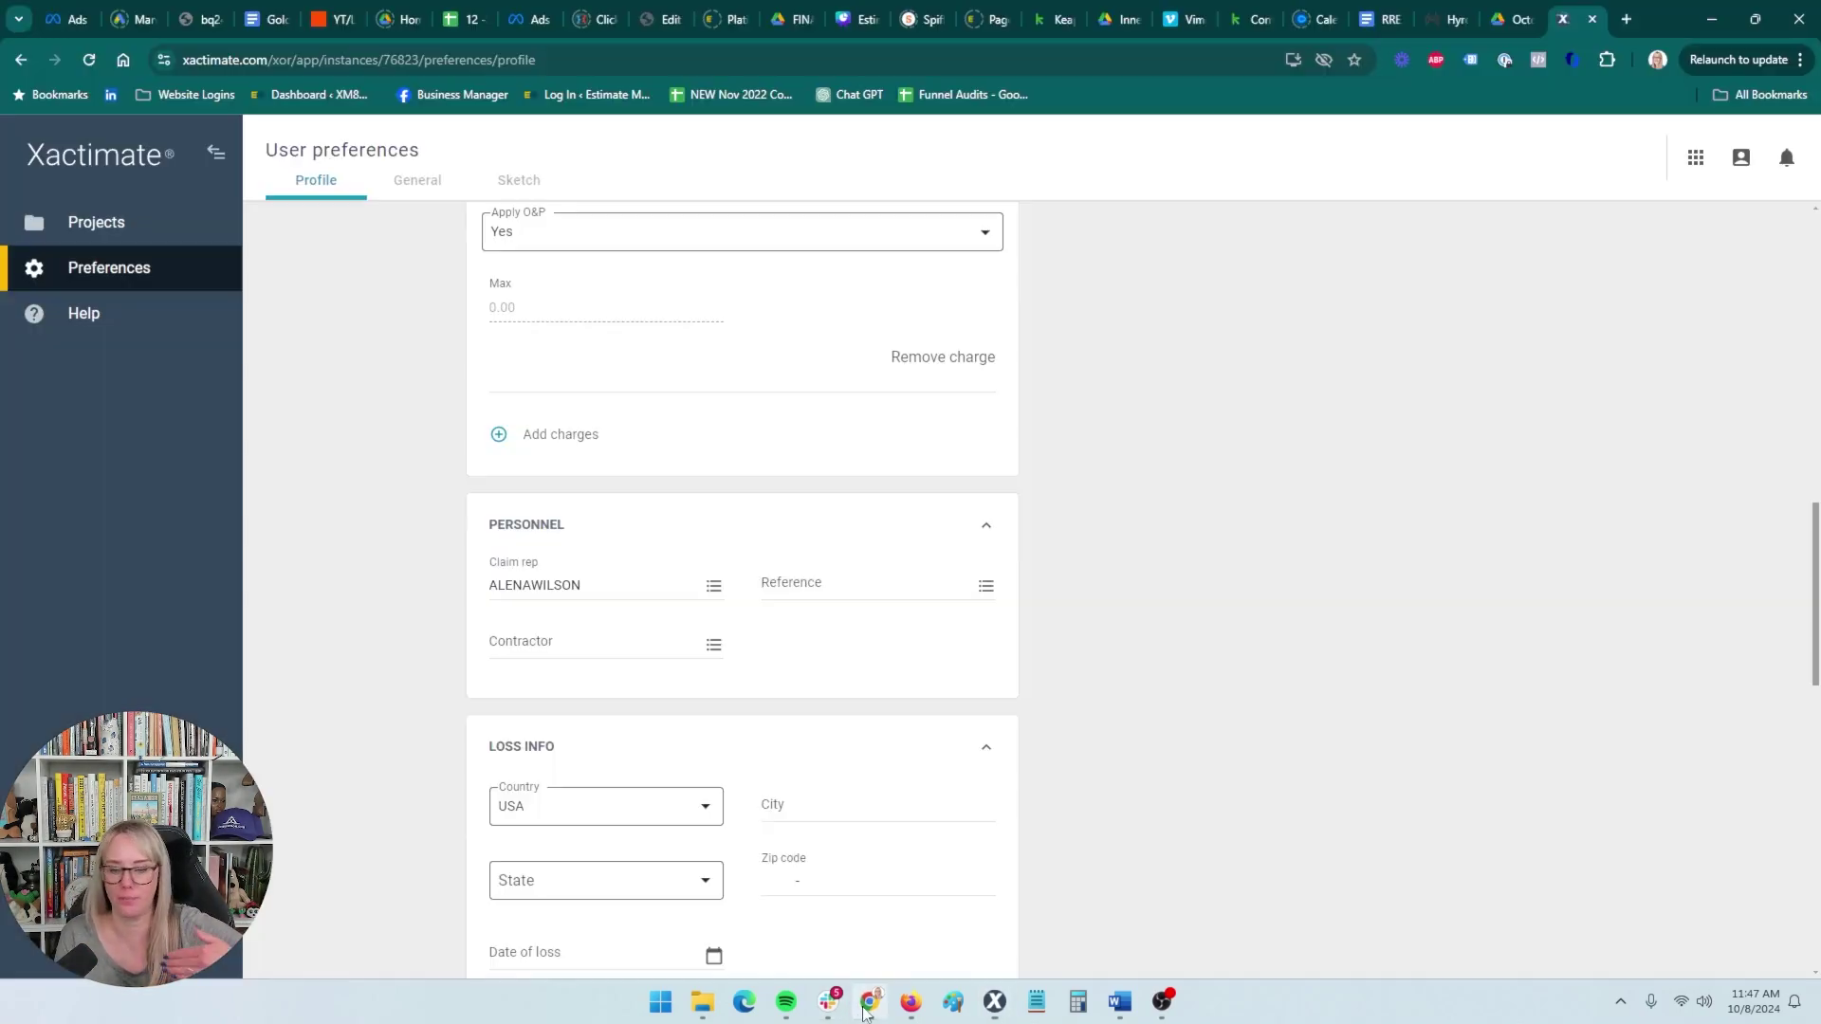
Review the Profile preferences through Vendor Exchange, plus the General and Sketch preferences in Xactimate online.
scroll(1164, 742, up, 15)
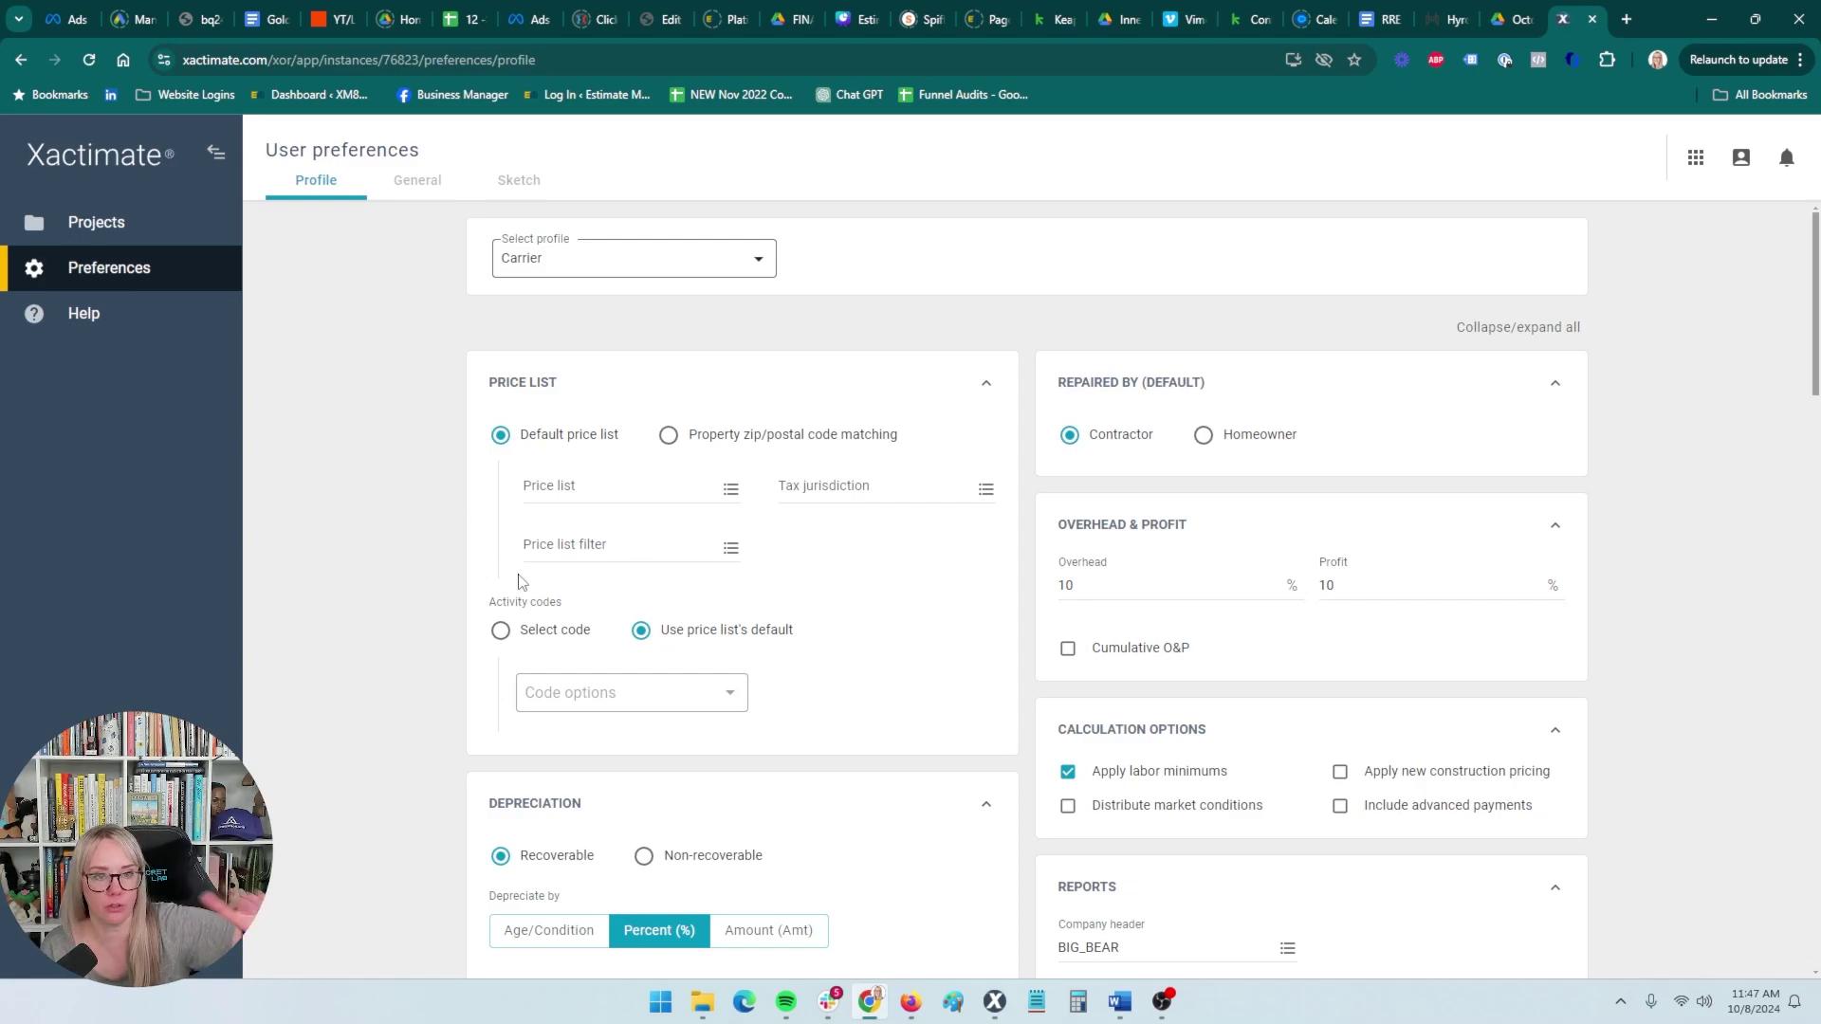
scroll(550, 581, down, 15)
scroll(664, 607, down, 6)
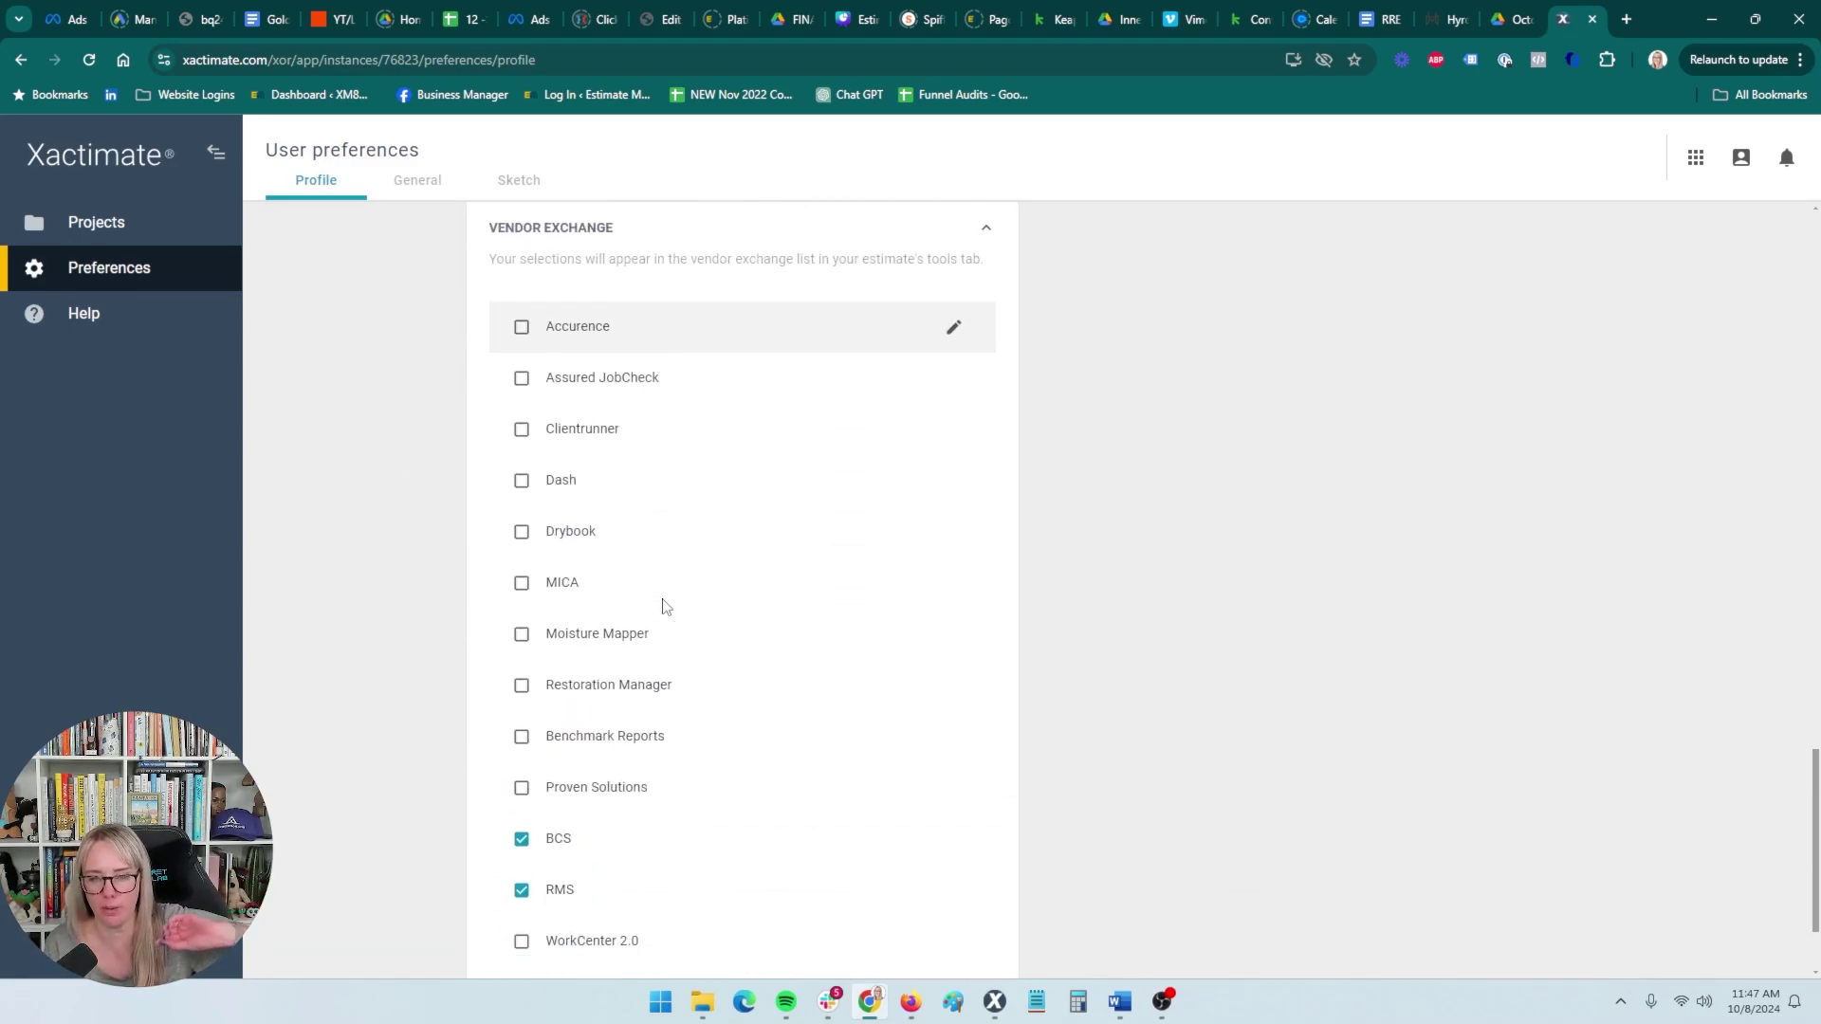
scroll(663, 610, up, 10)
click(427, 182)
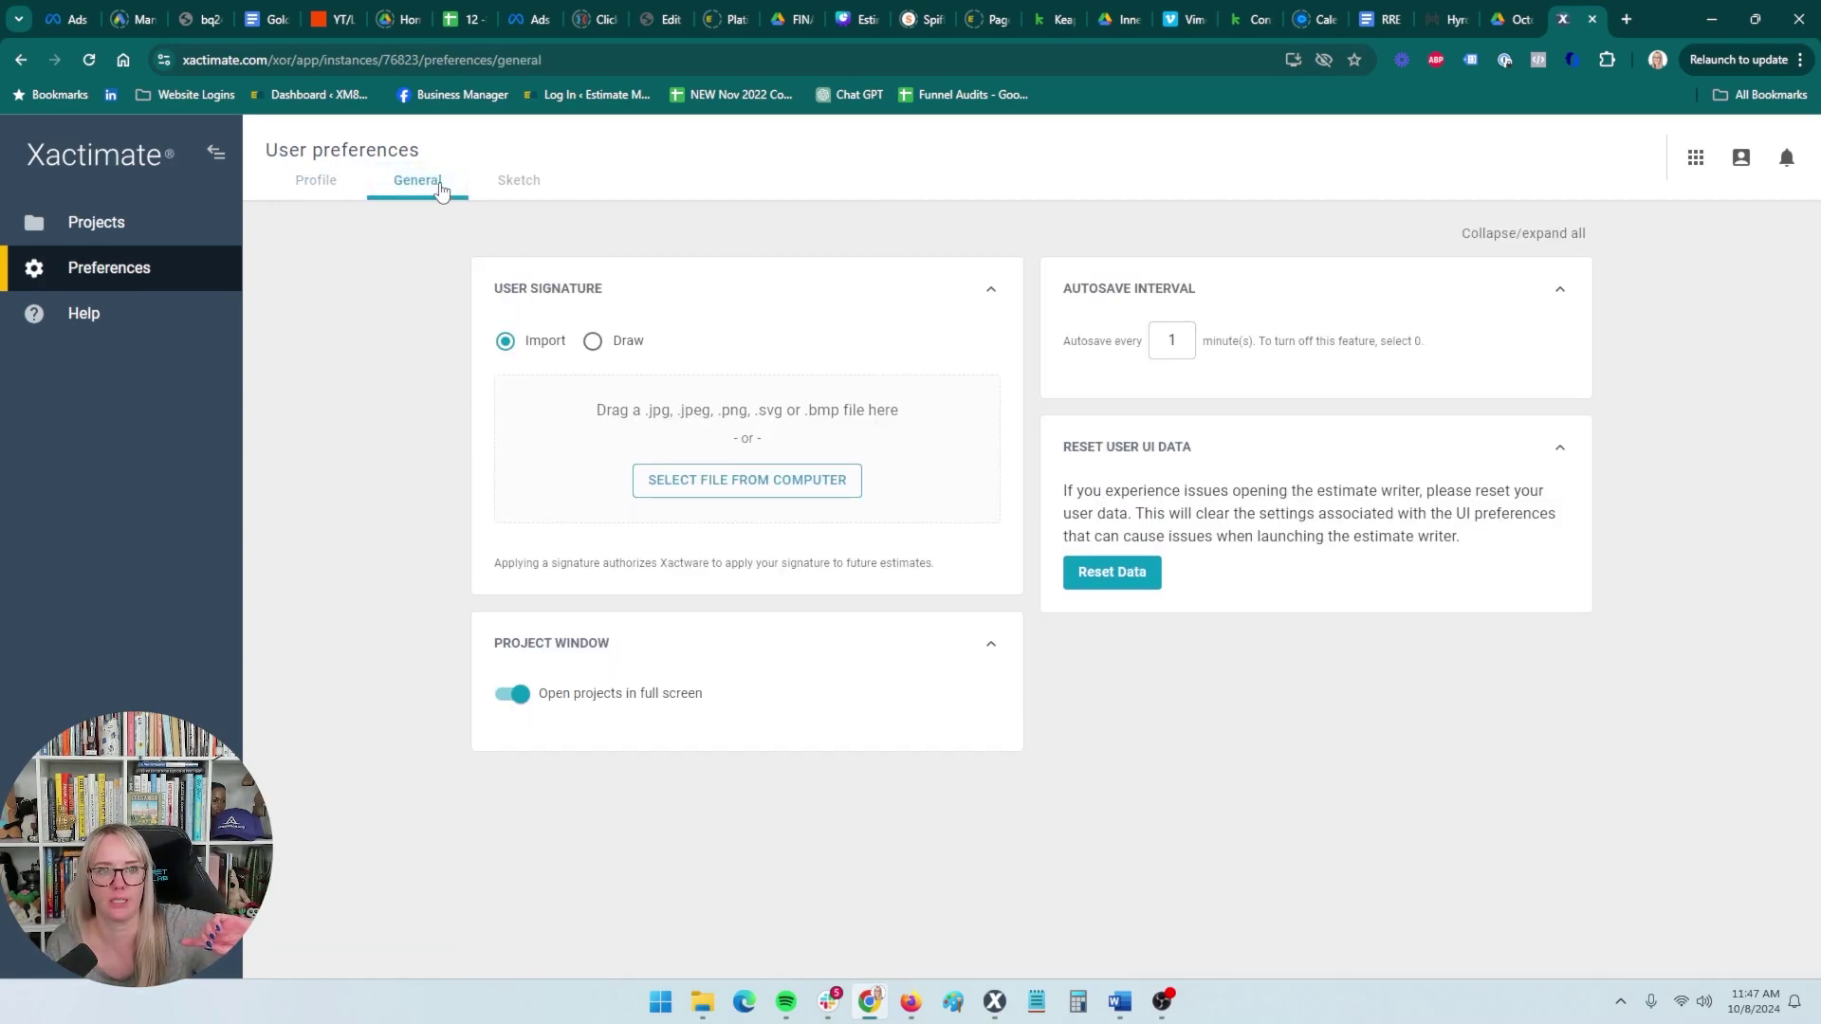
click(514, 186)
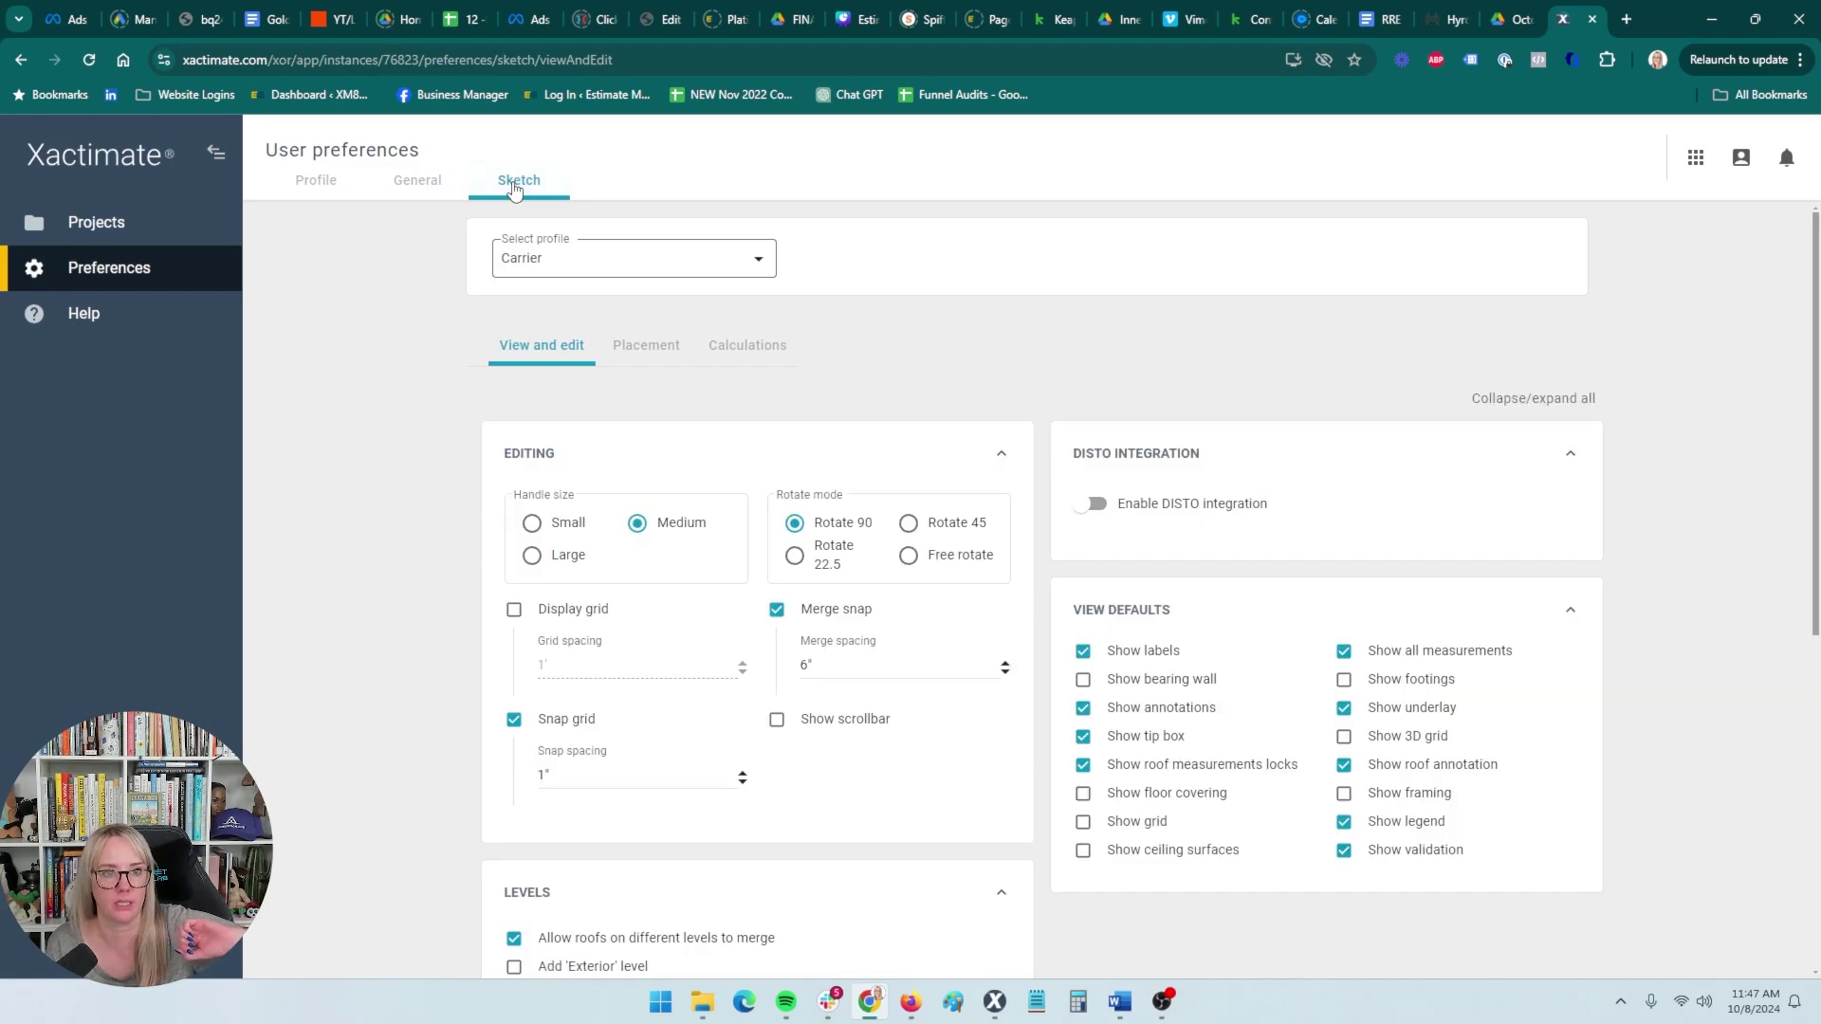
Open the Xactimate online help site and look through its topic categories and articles.
click(156, 325)
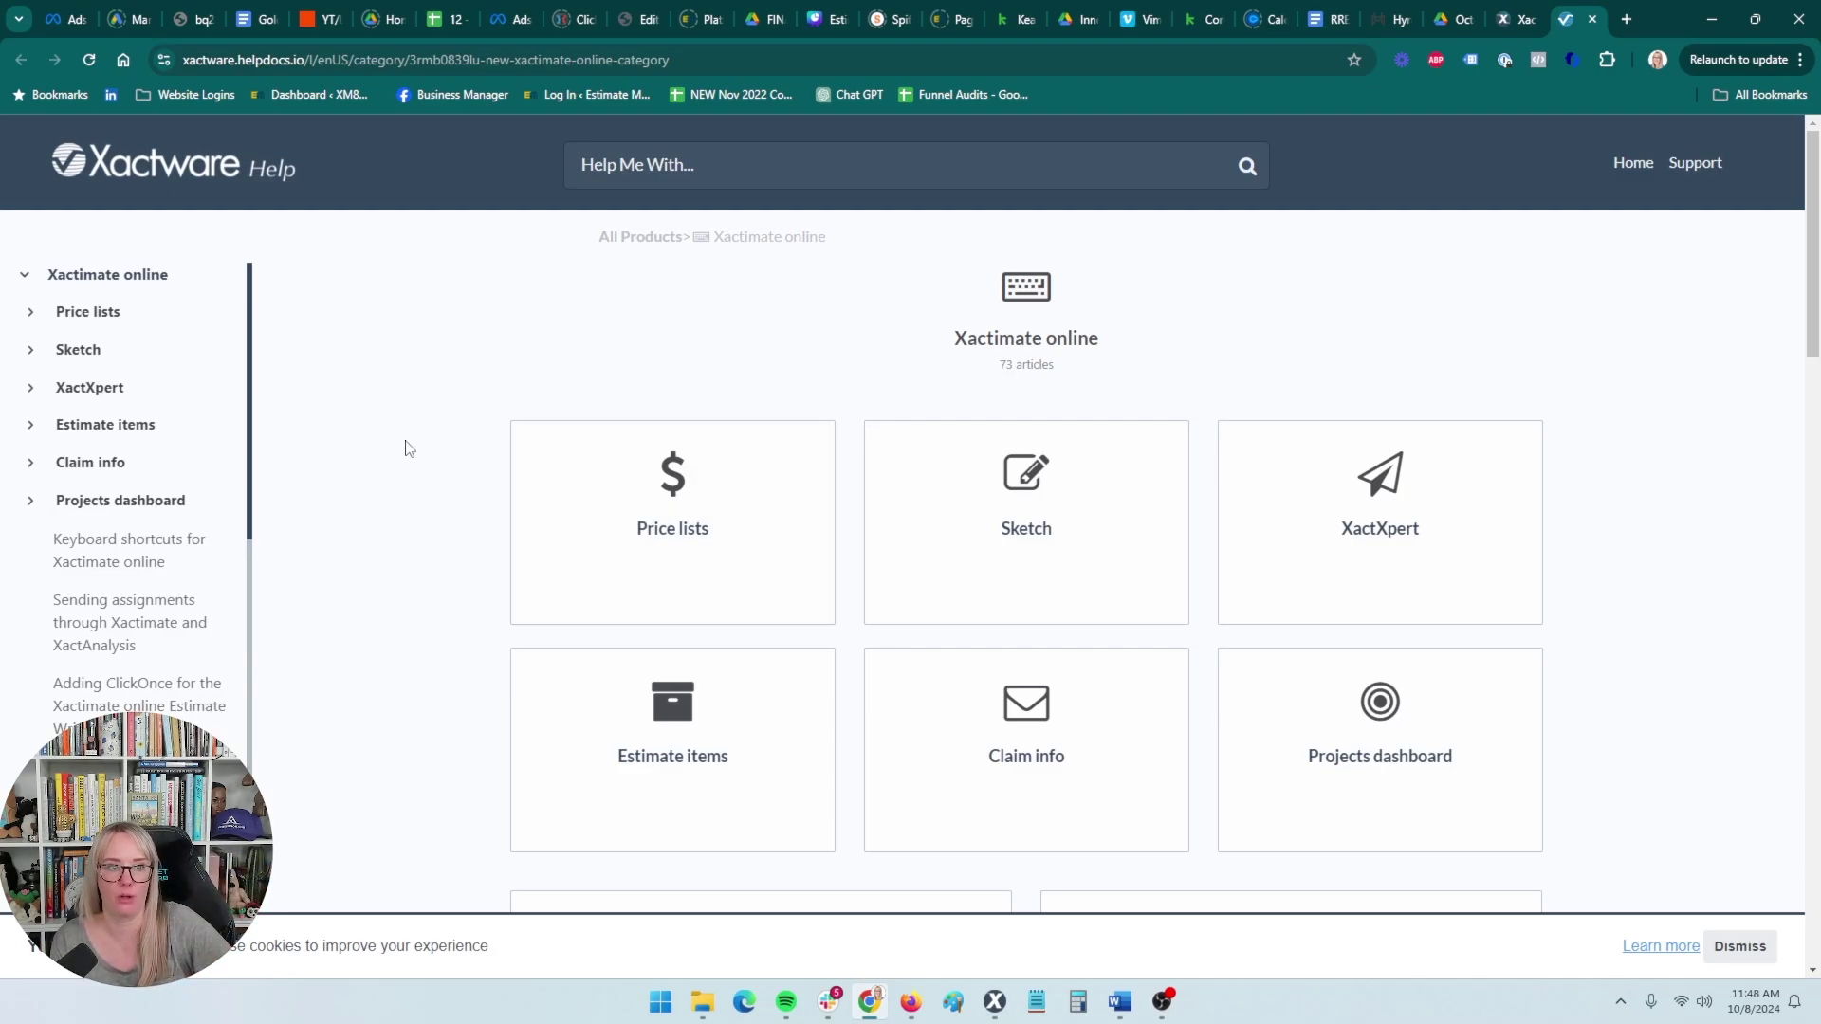
scroll(408, 450, down, 15)
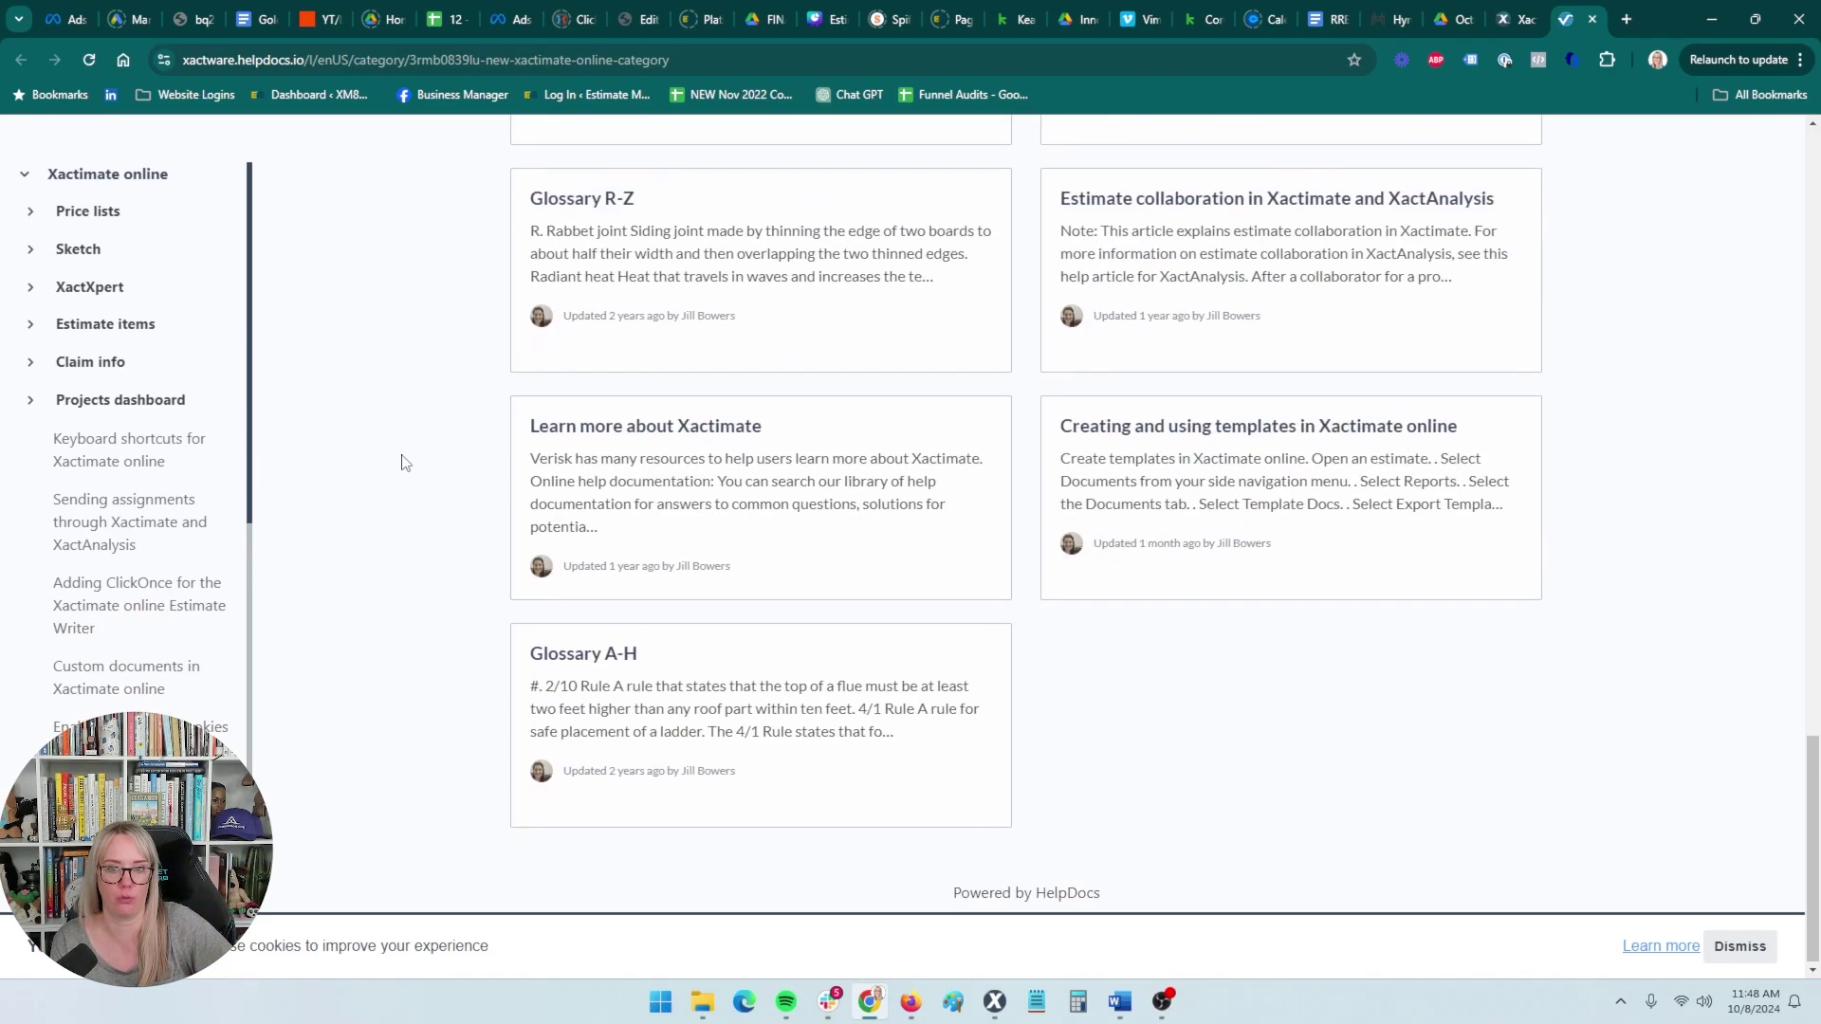
scroll(403, 460, up, 15)
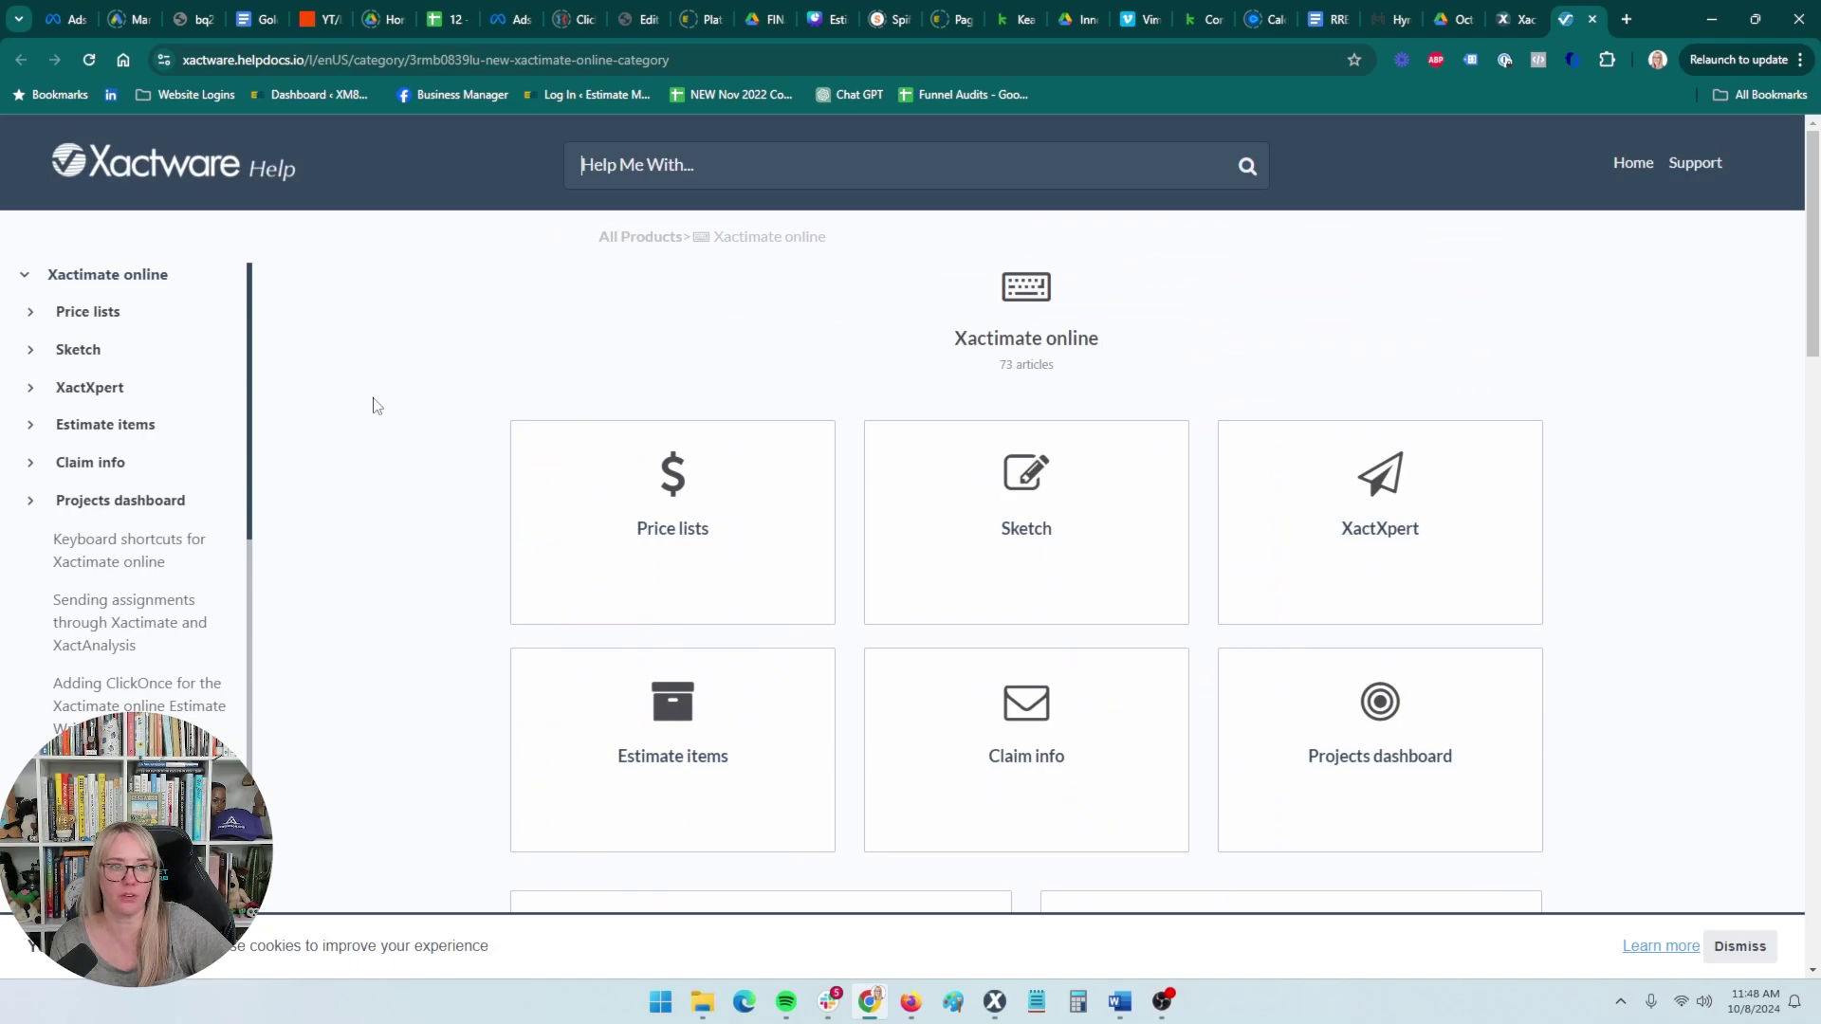
Return to the Xactimate online project list and select the most recently modified project.
click(1512, 20)
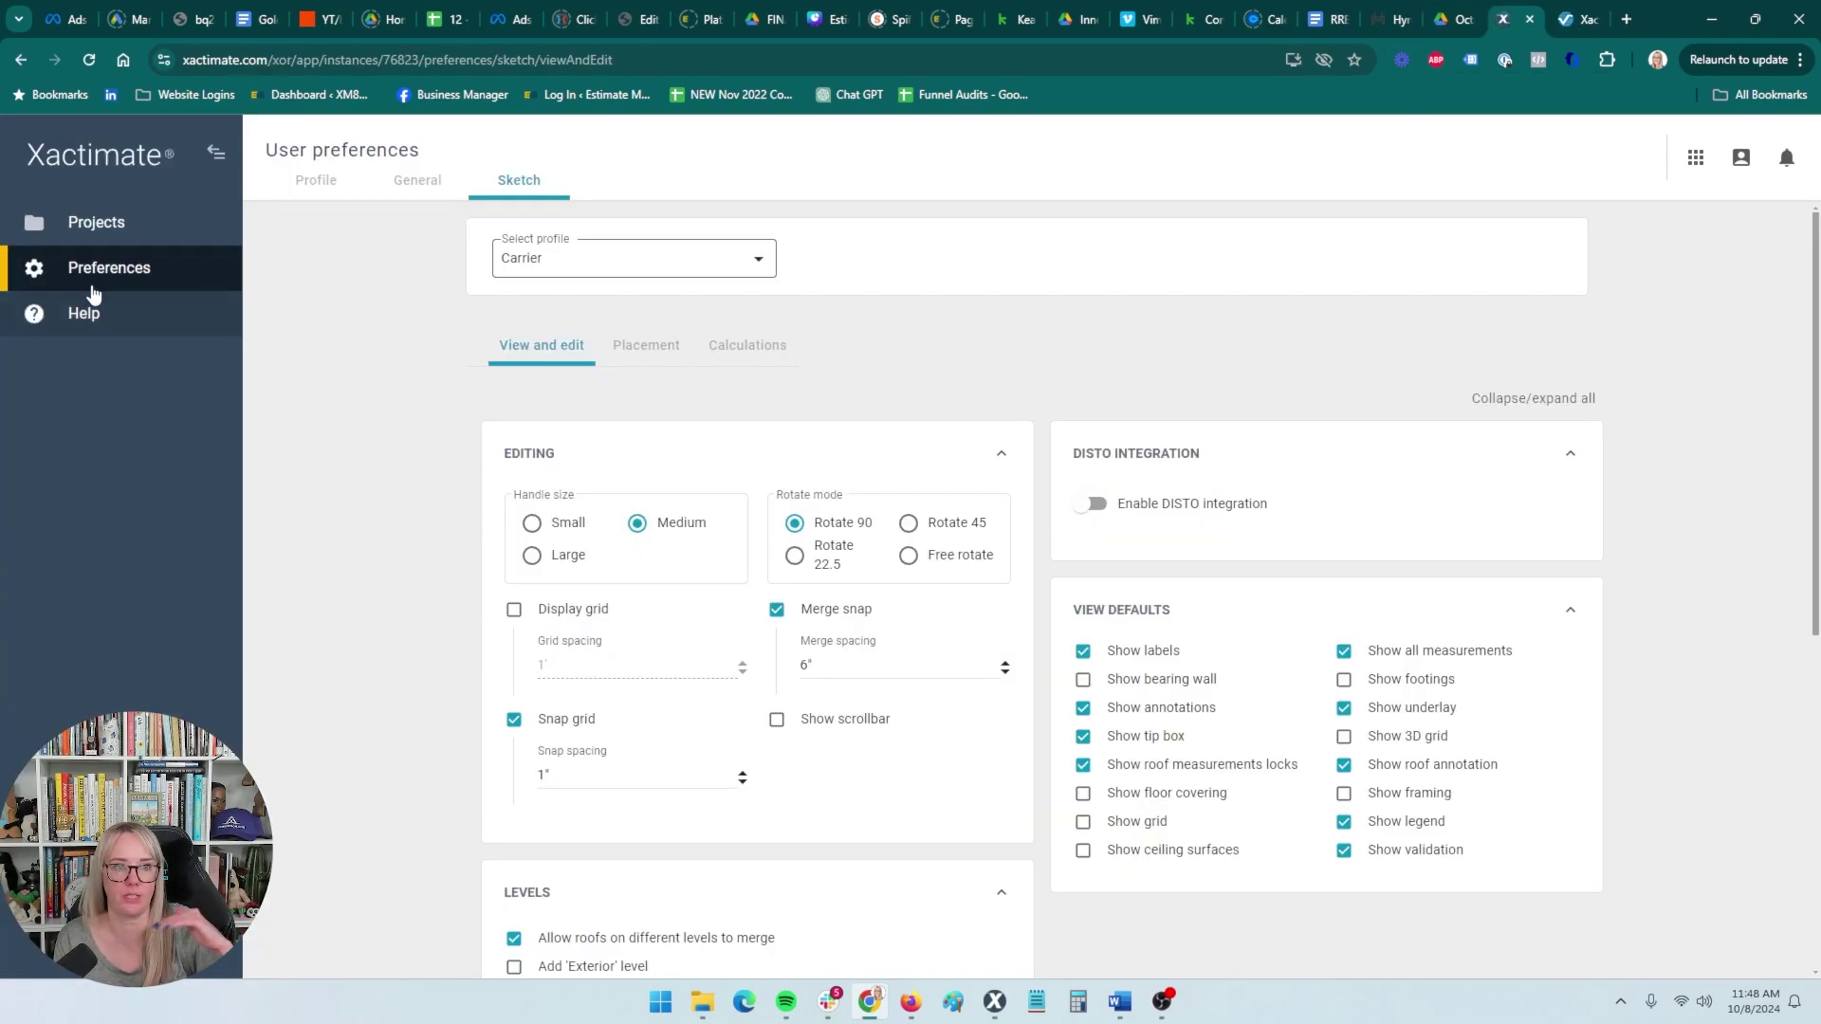
click(111, 233)
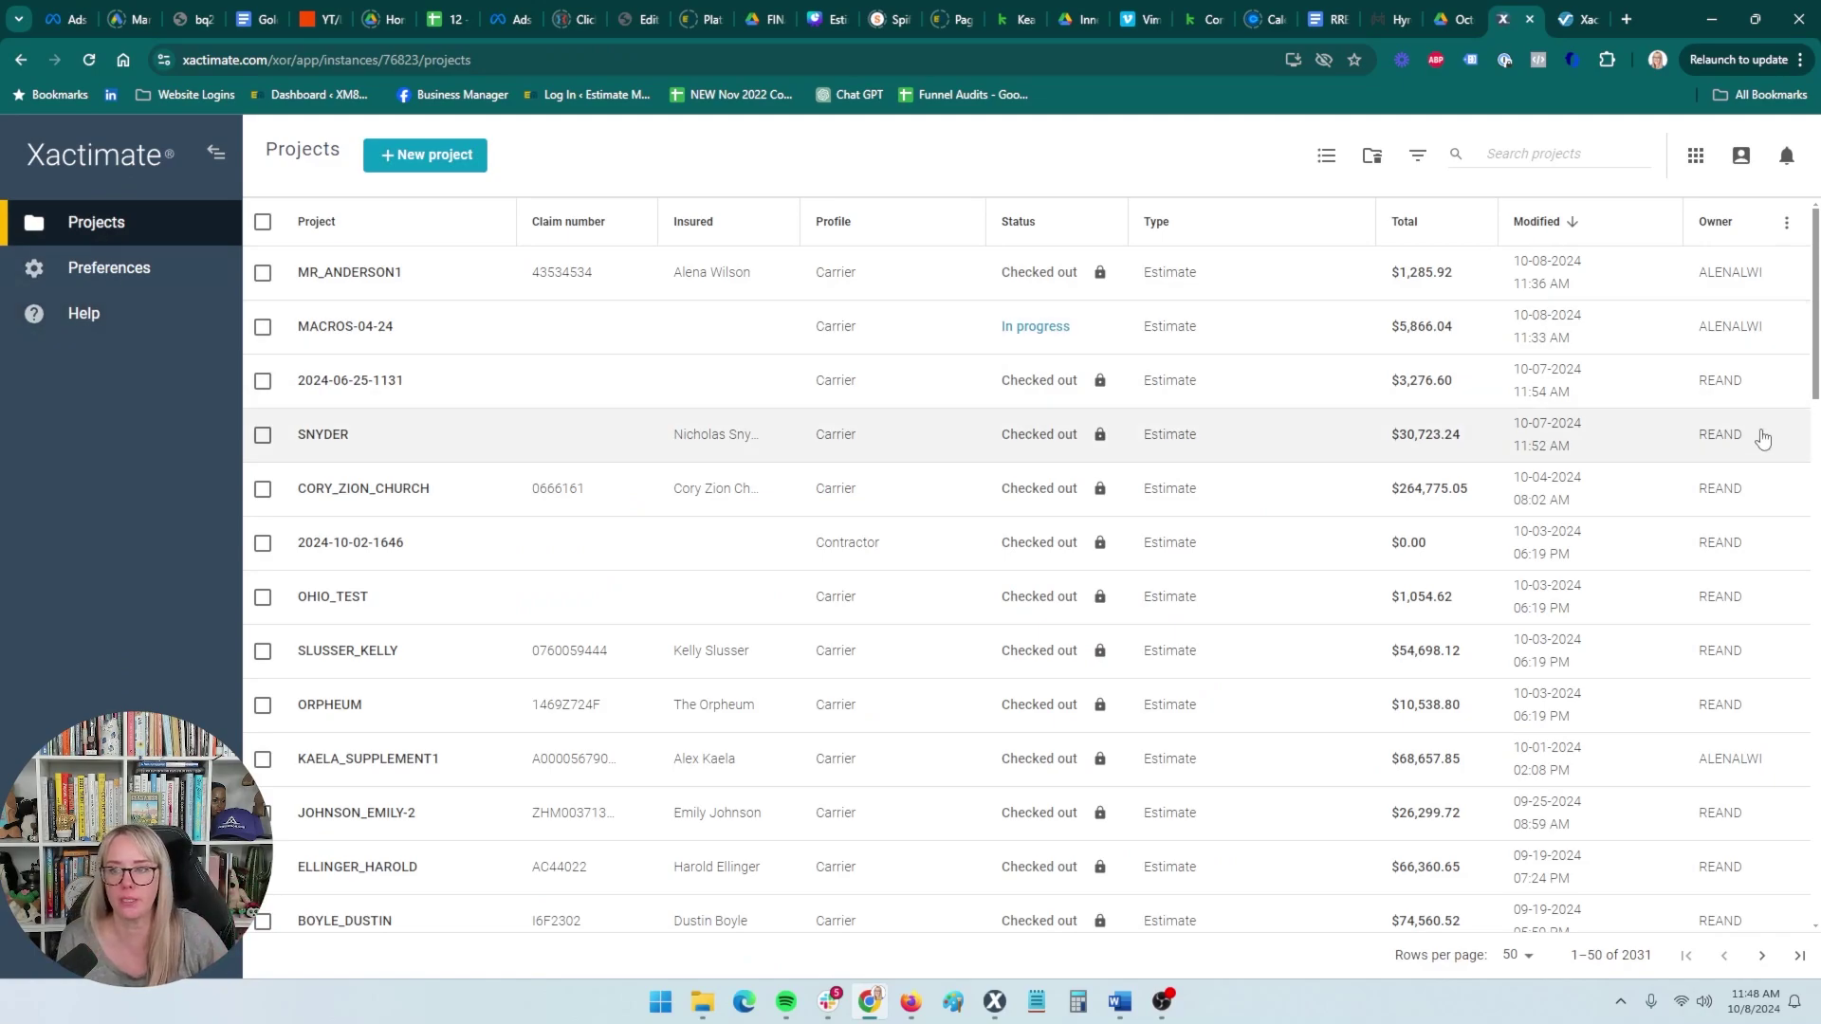
click(261, 275)
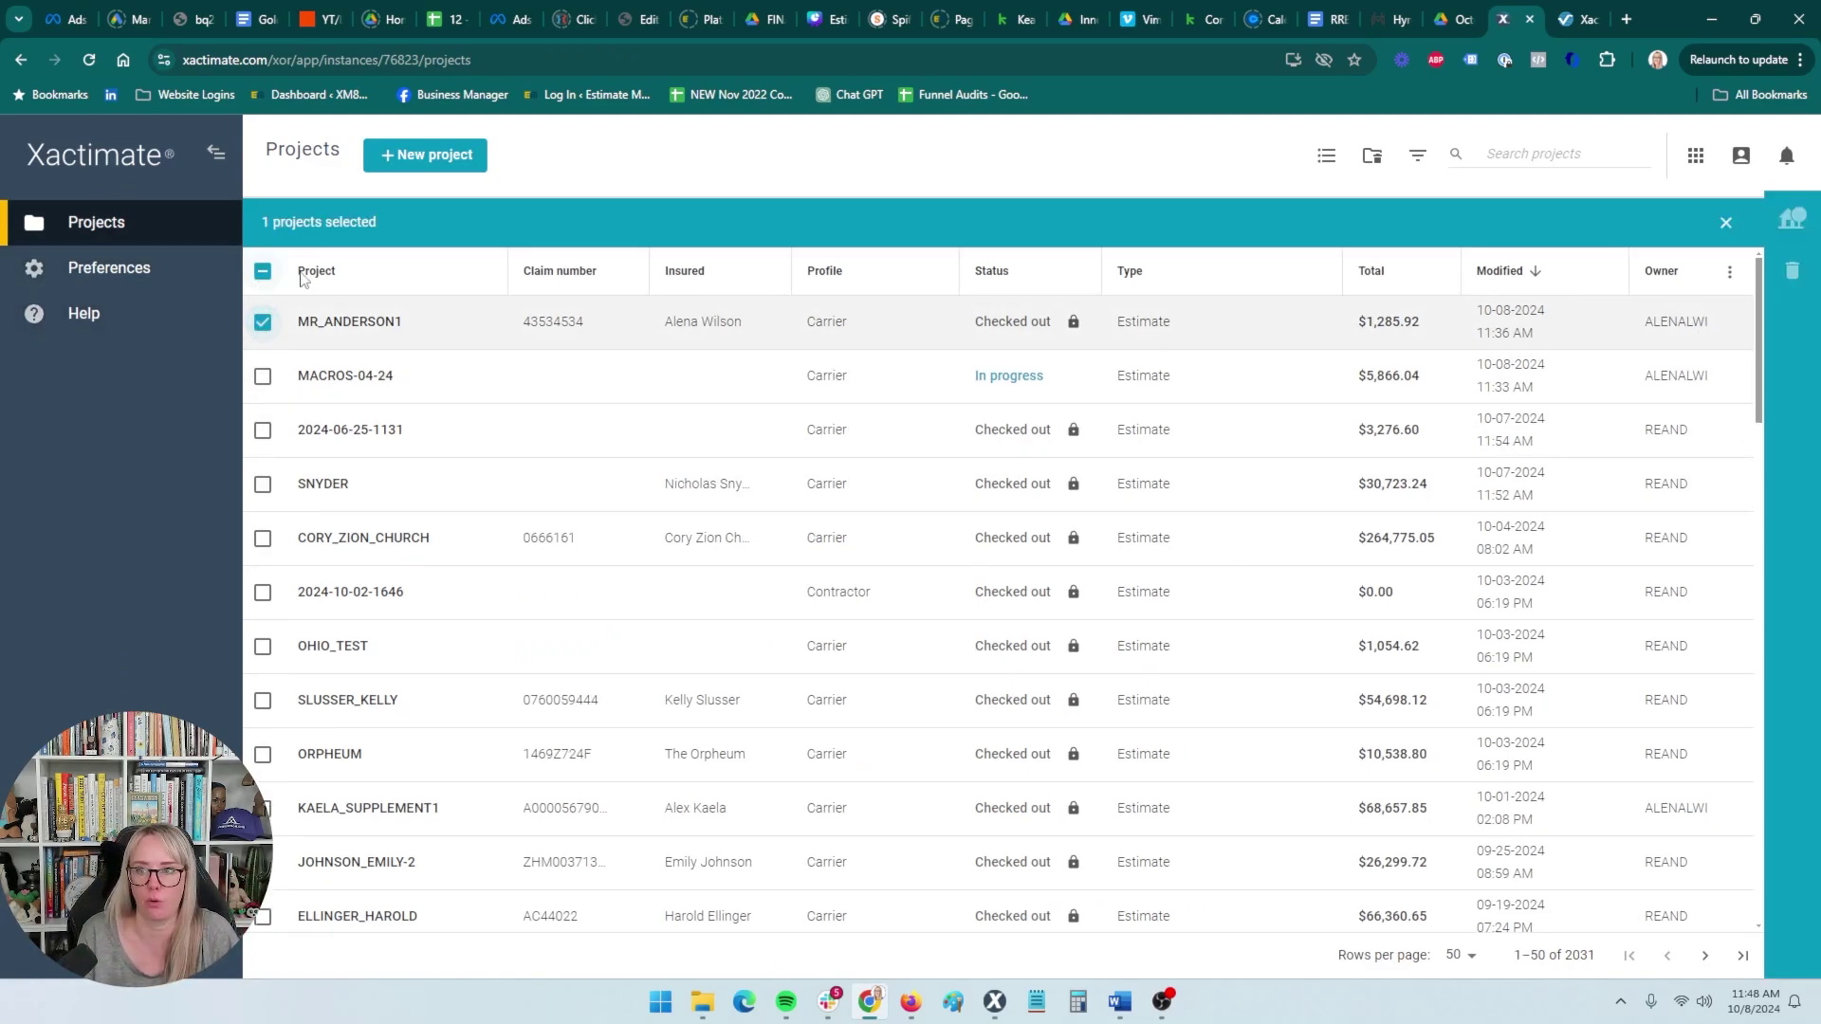